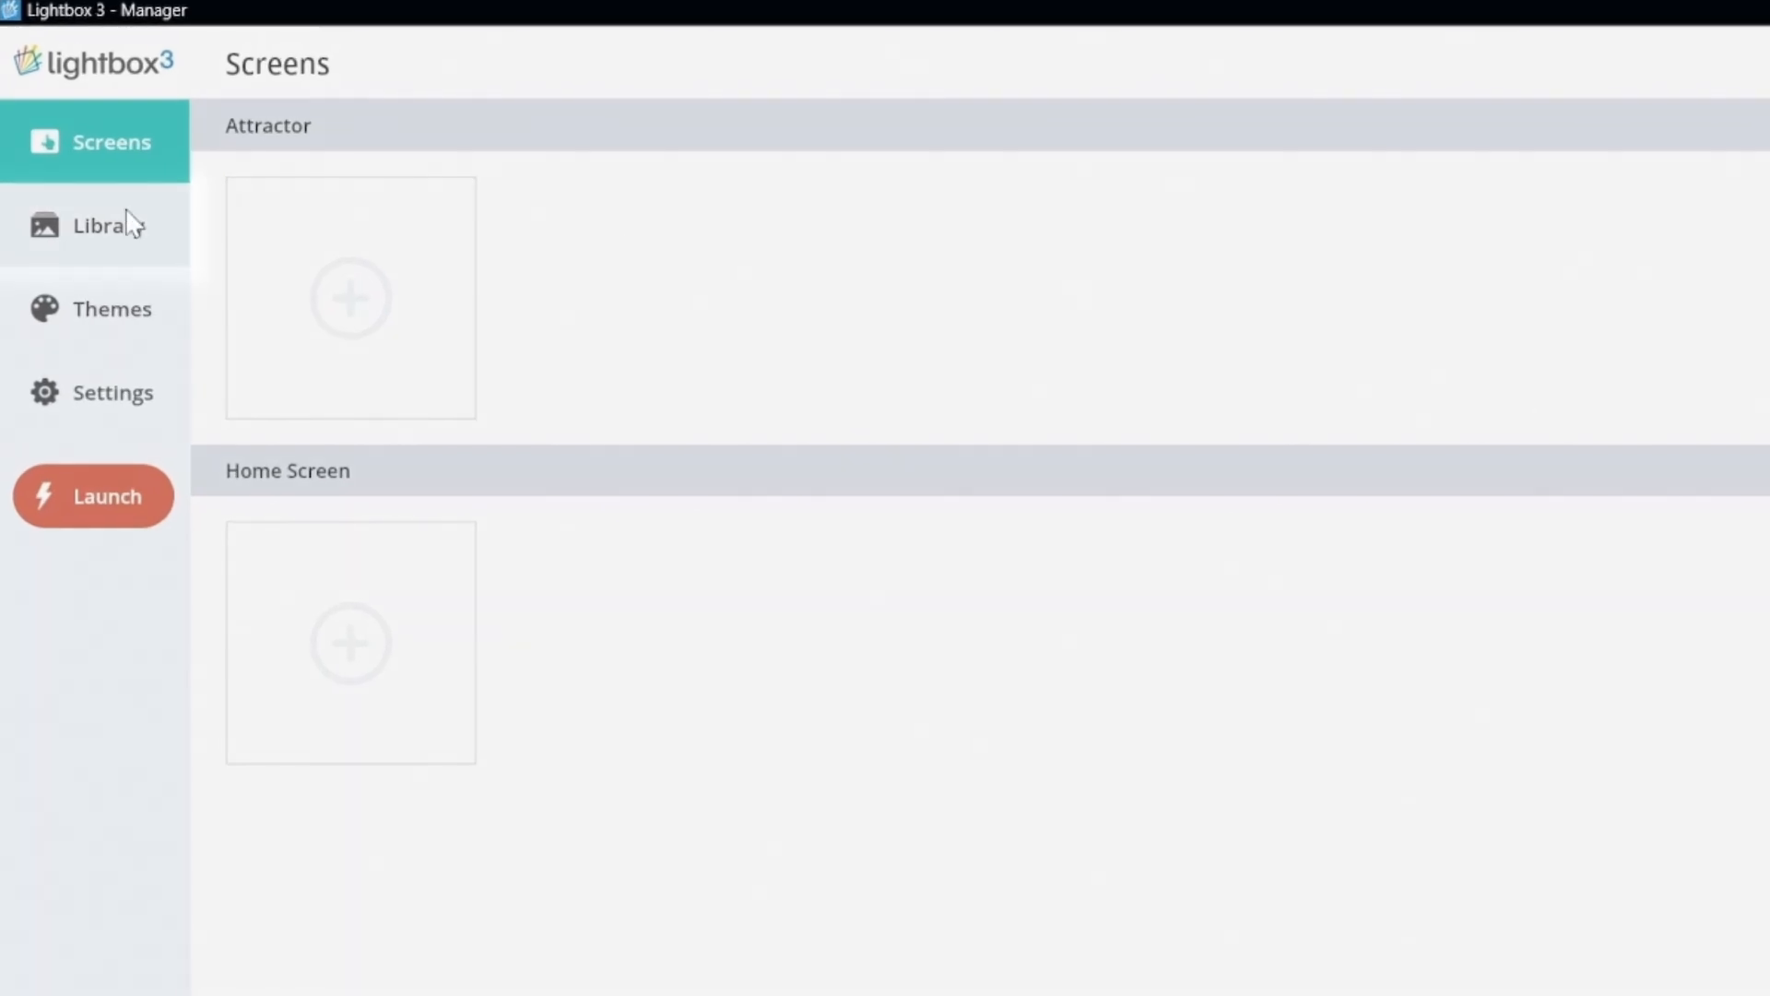
Import the World Map image and the Hotspot Marker Images and Hotspot Media folders into the library, and show all media.
click(130, 225)
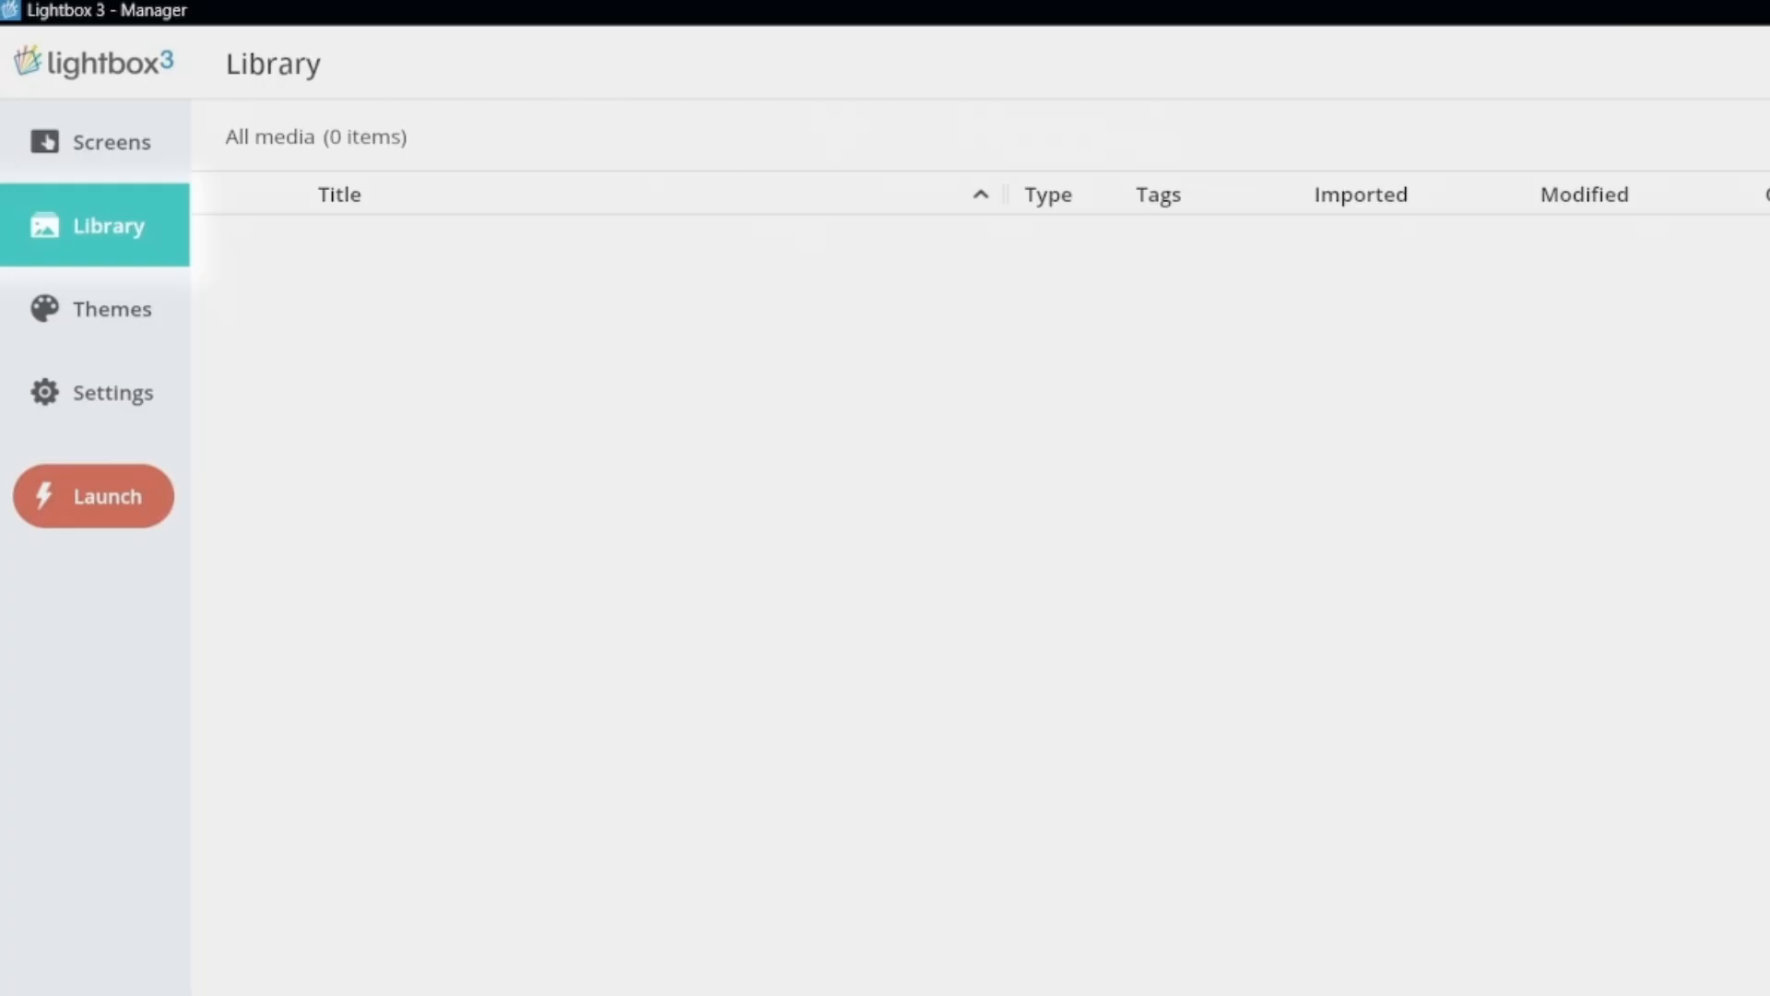
key(alt+Tab)
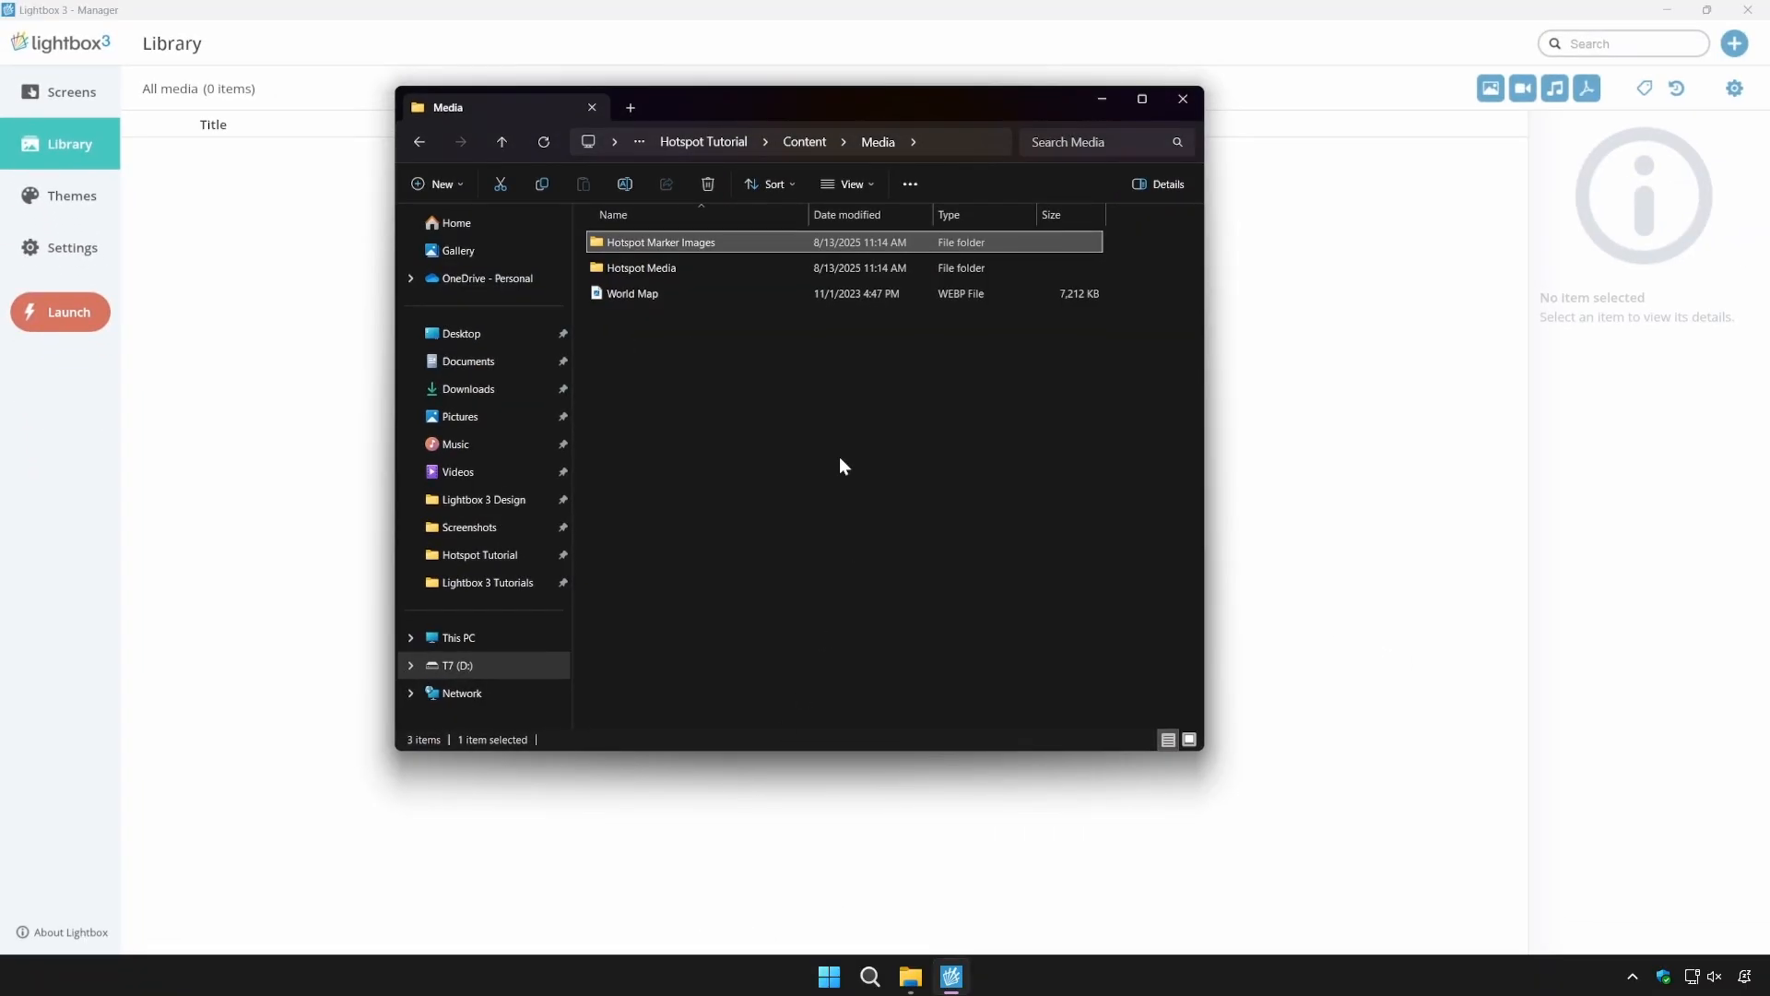
drag(744, 385, 1302, 505)
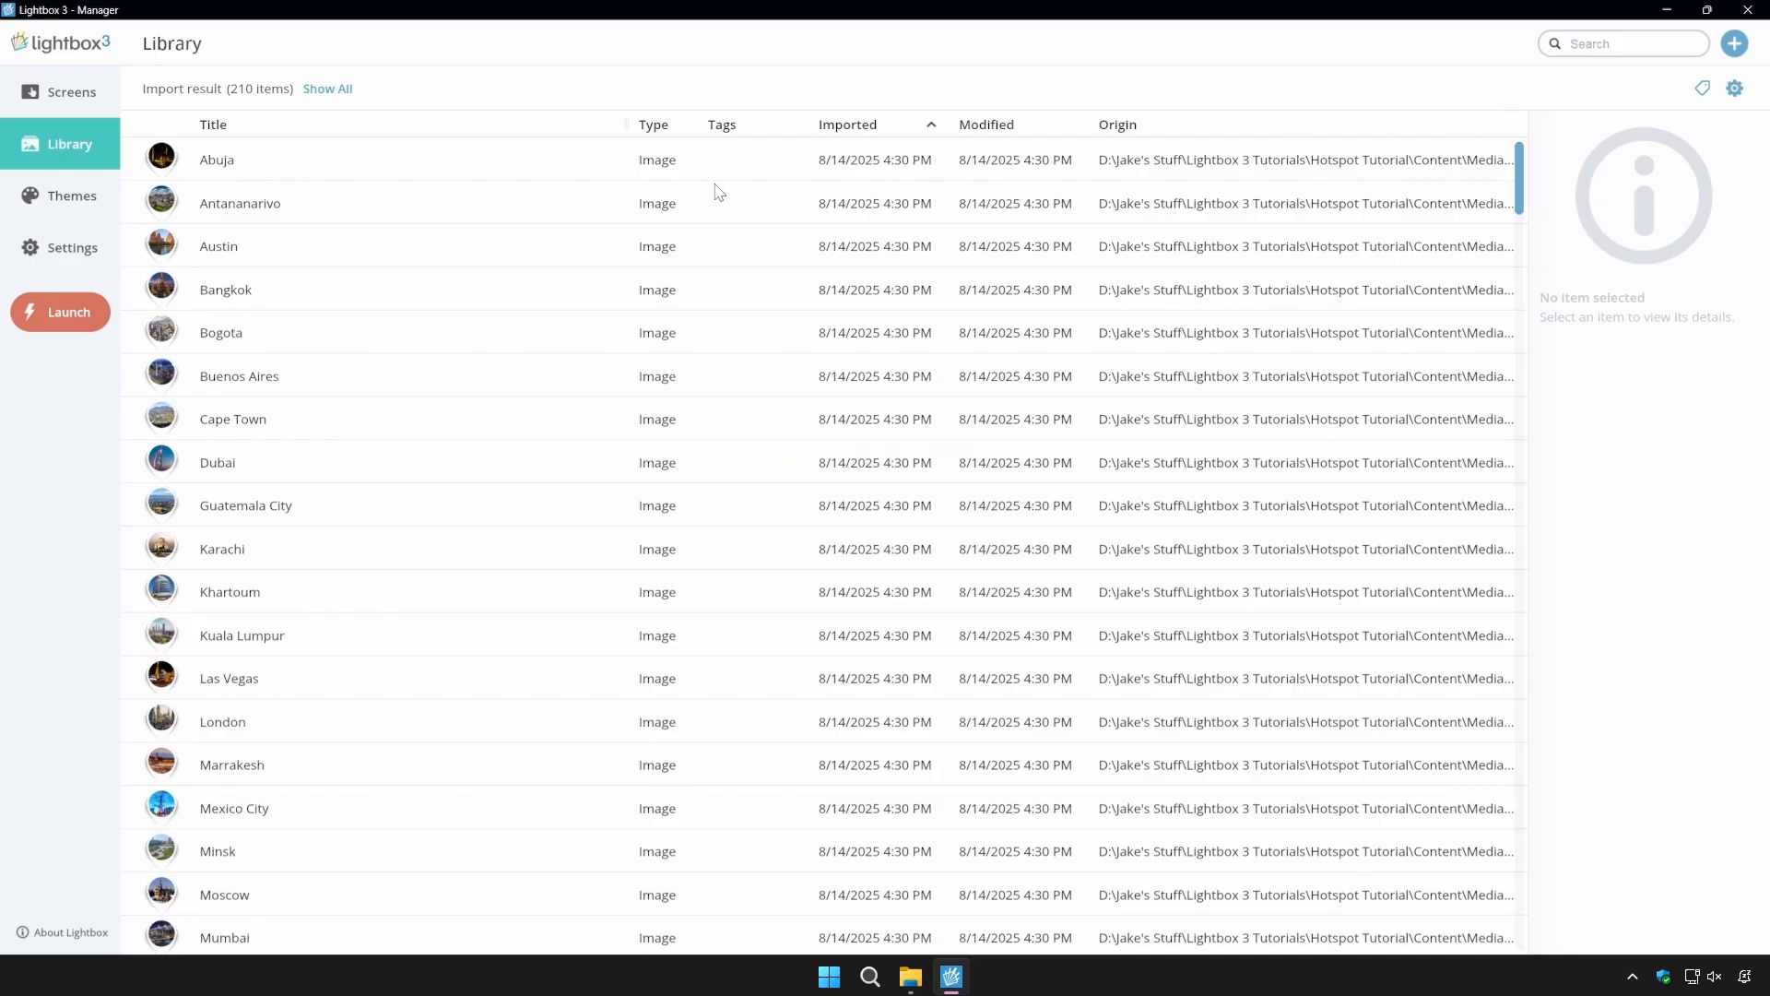
click(327, 89)
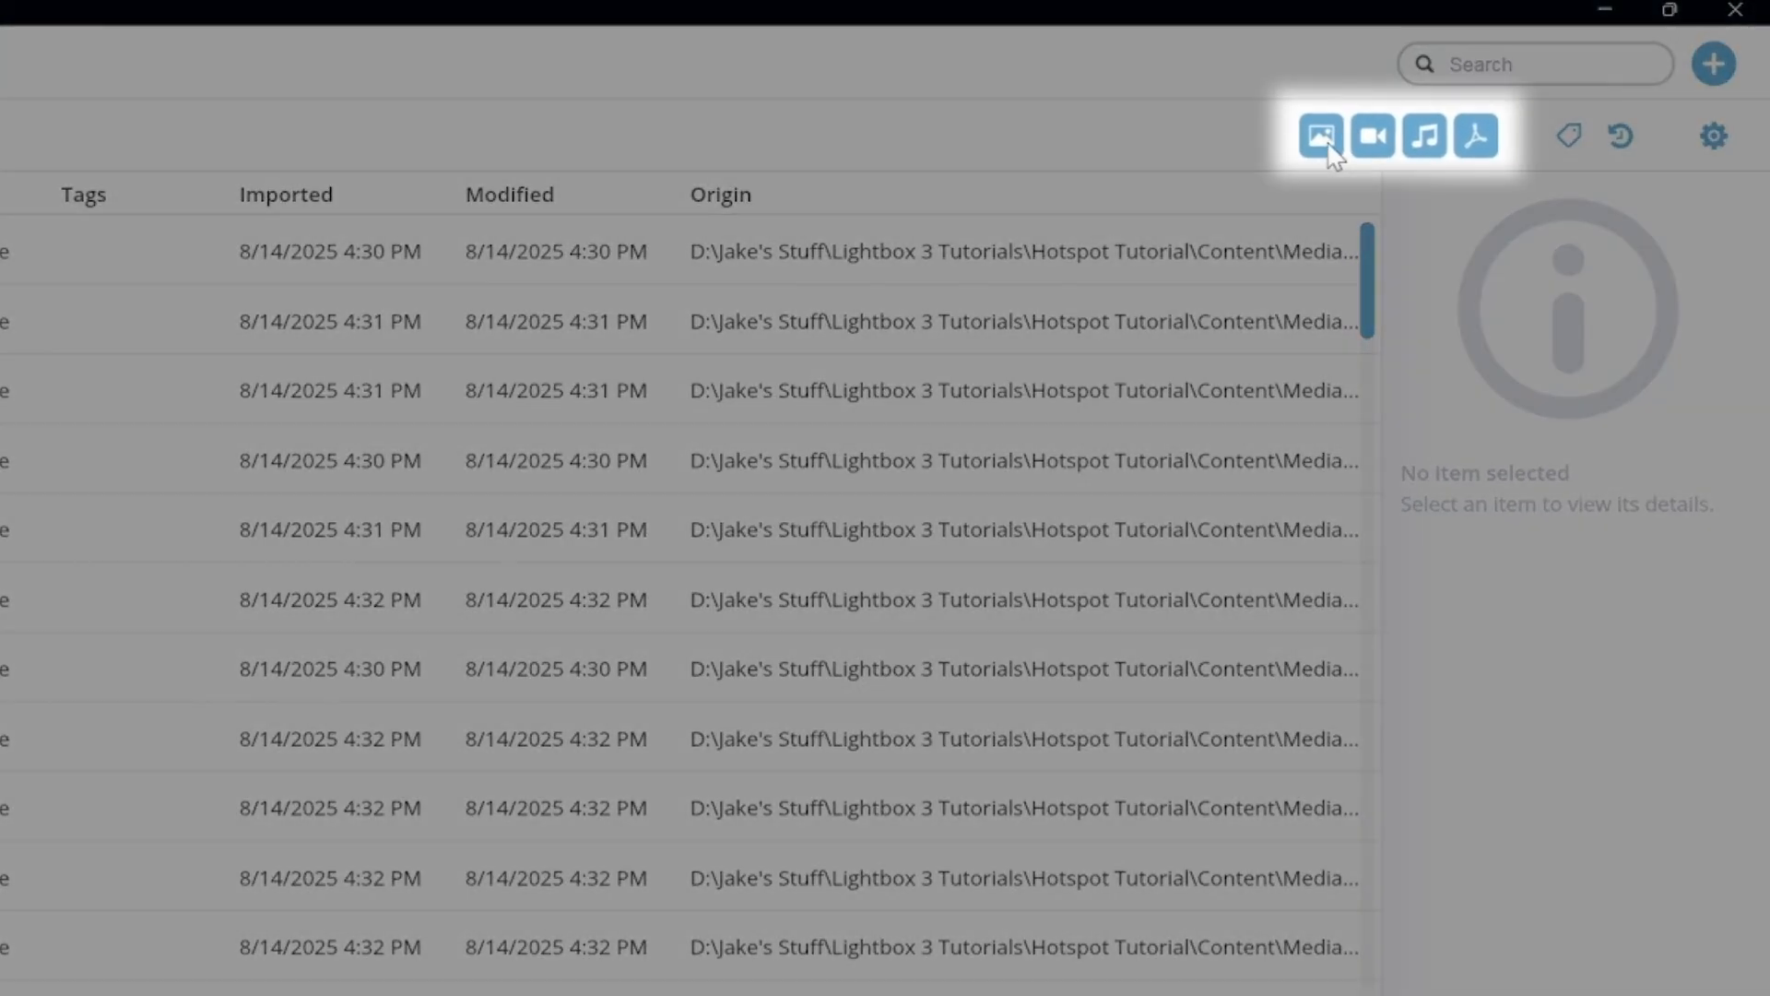
Filter the library by media type by toggling the image, audio and PDF filters.
click(1325, 140)
click(1424, 138)
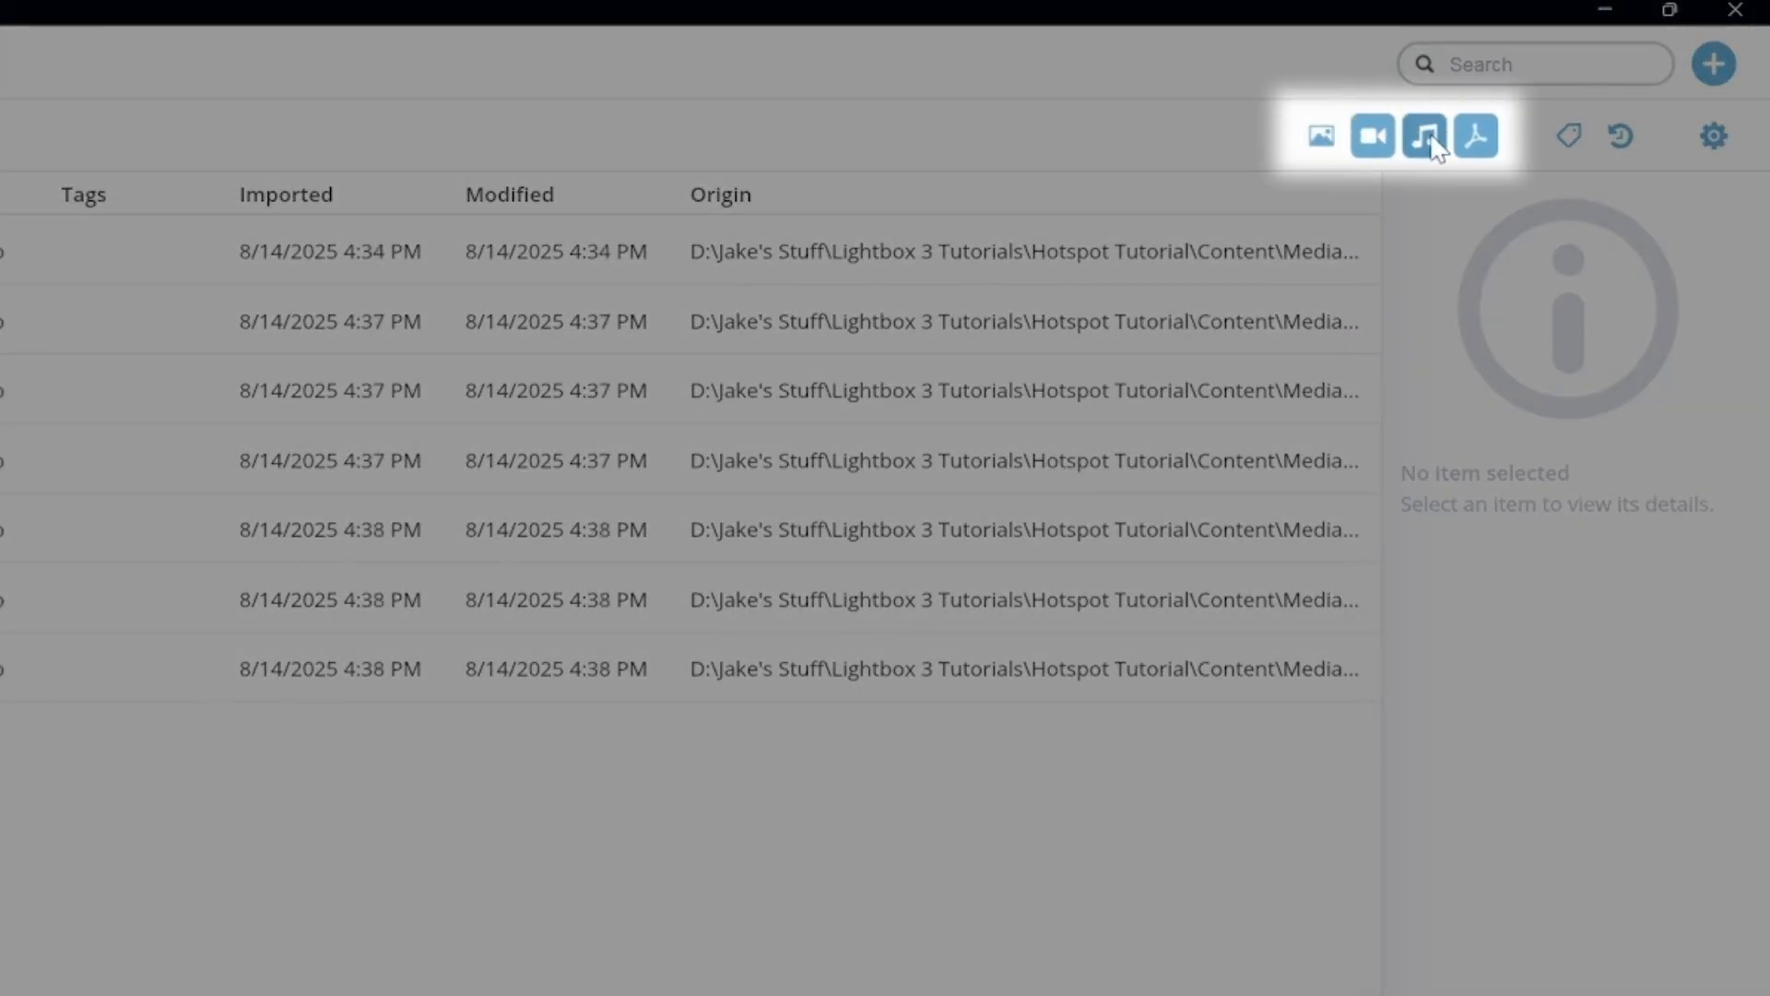
click(1326, 139)
click(1483, 143)
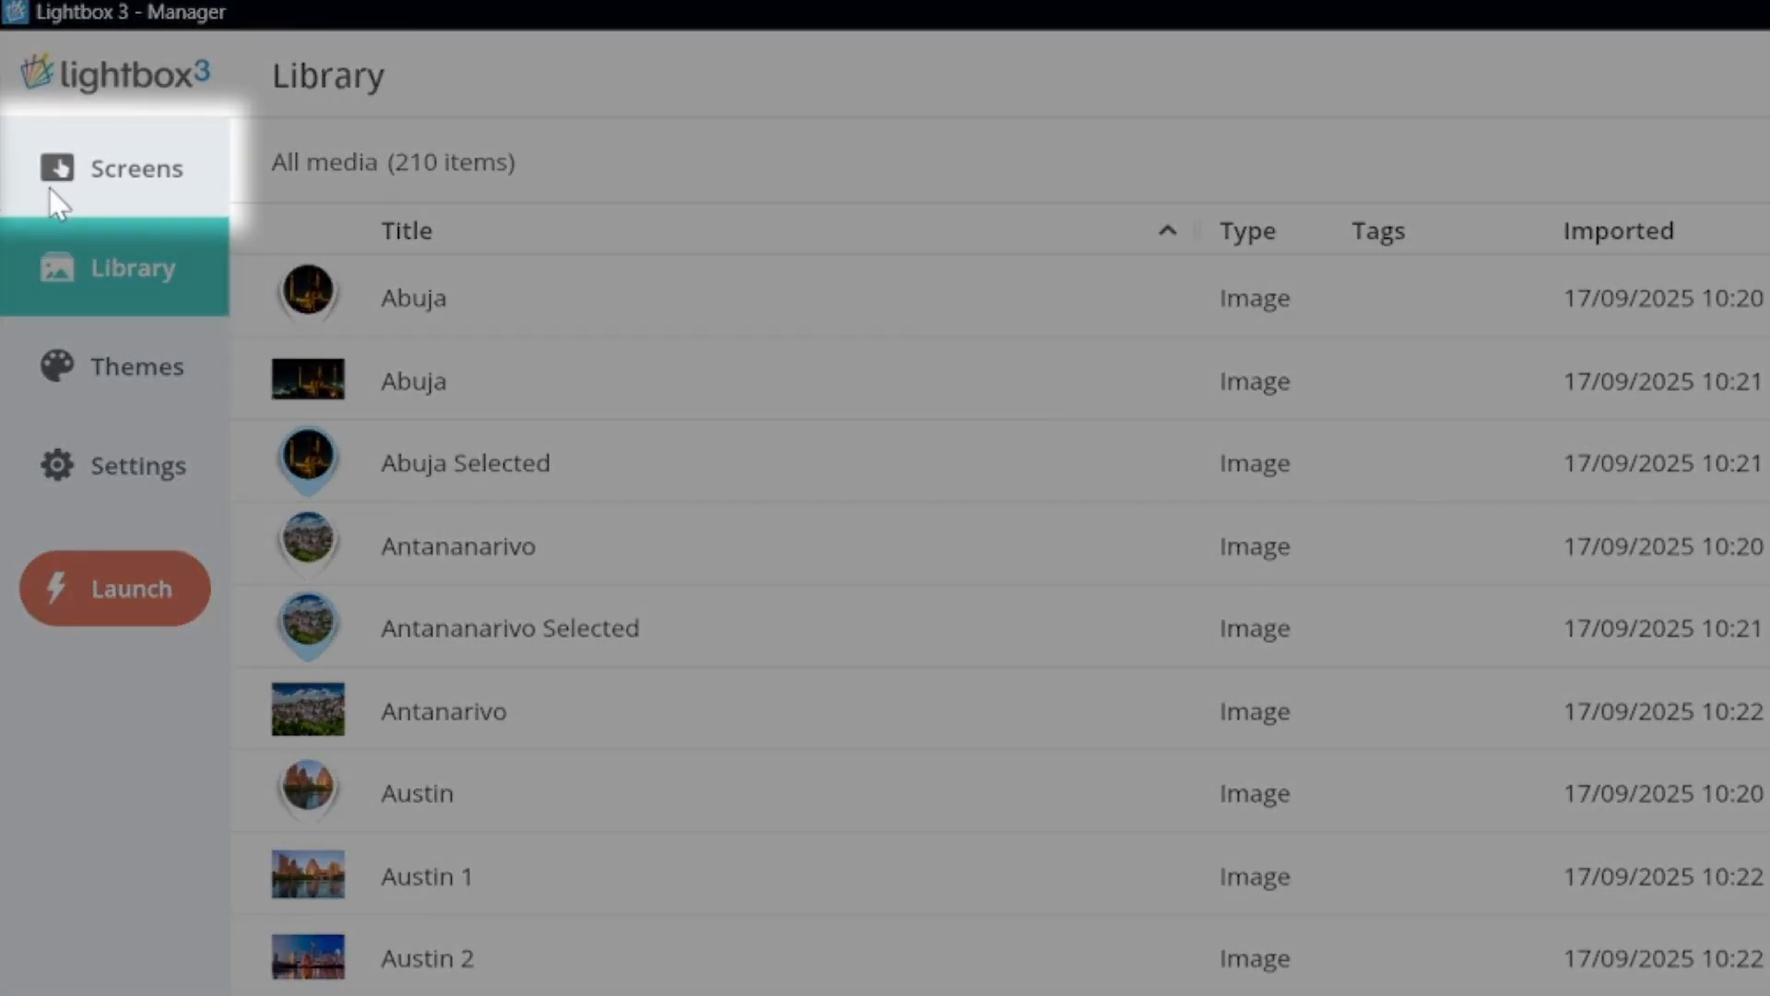
Create a new screen of the Hotspot type.
click(27, 97)
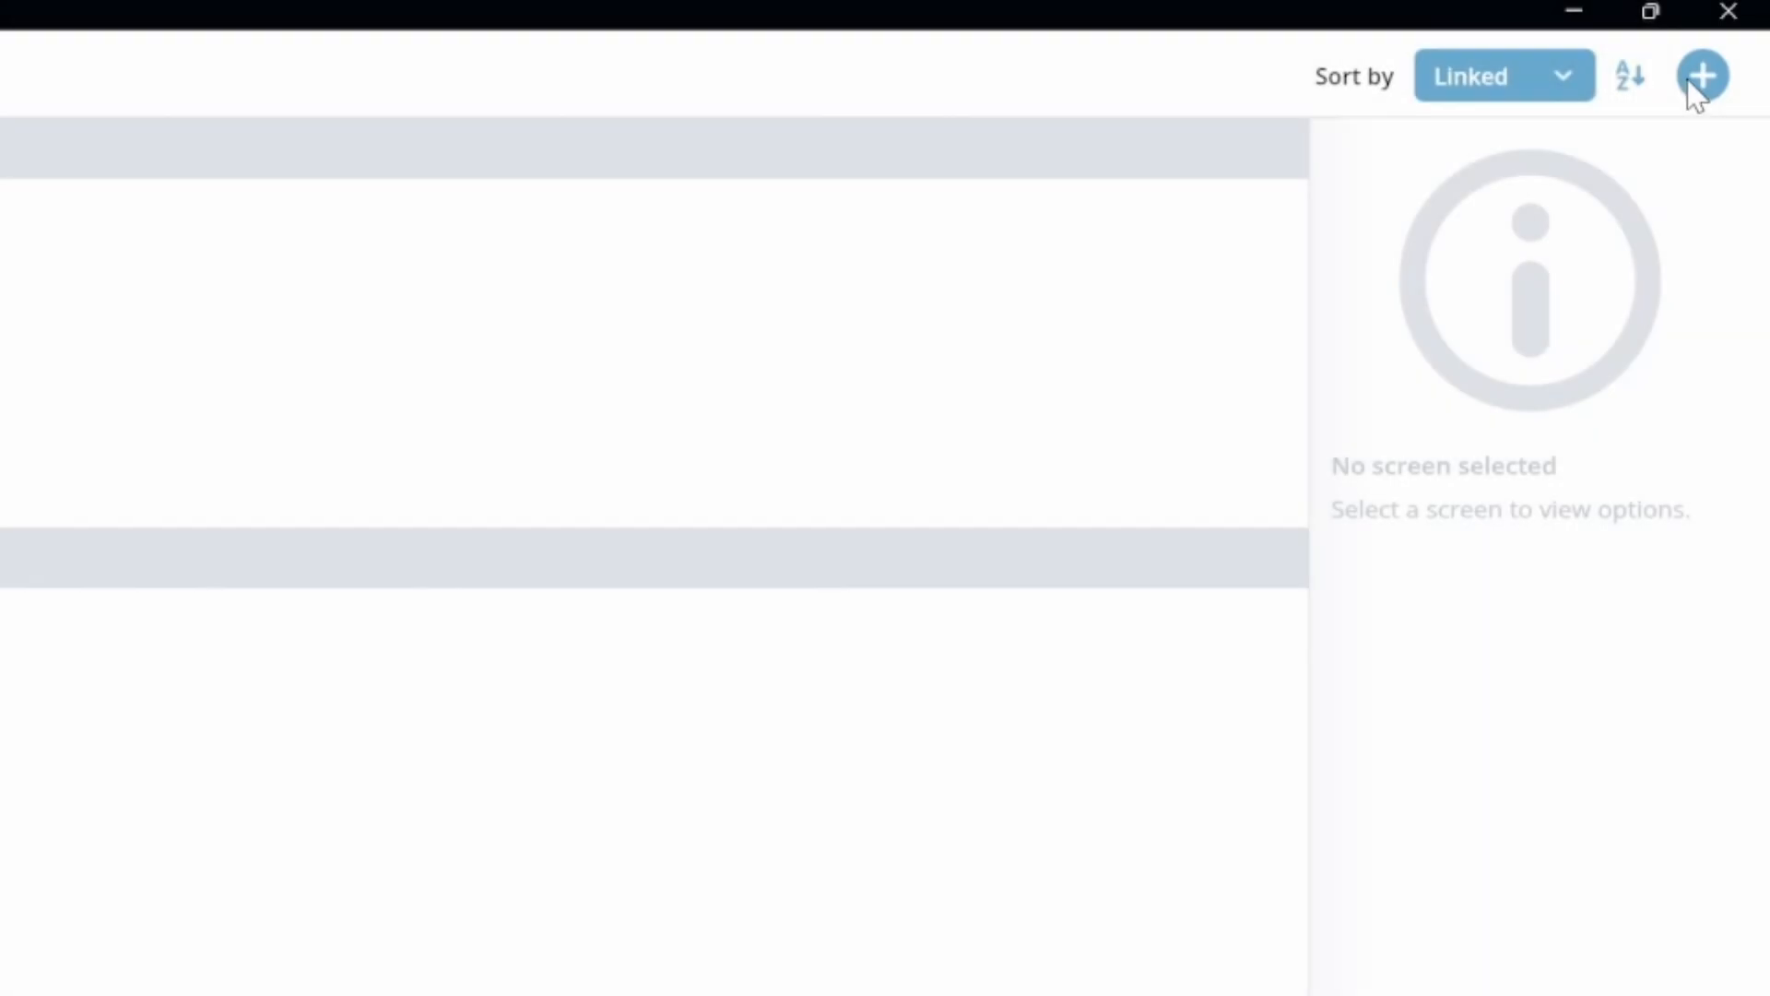
click(1692, 83)
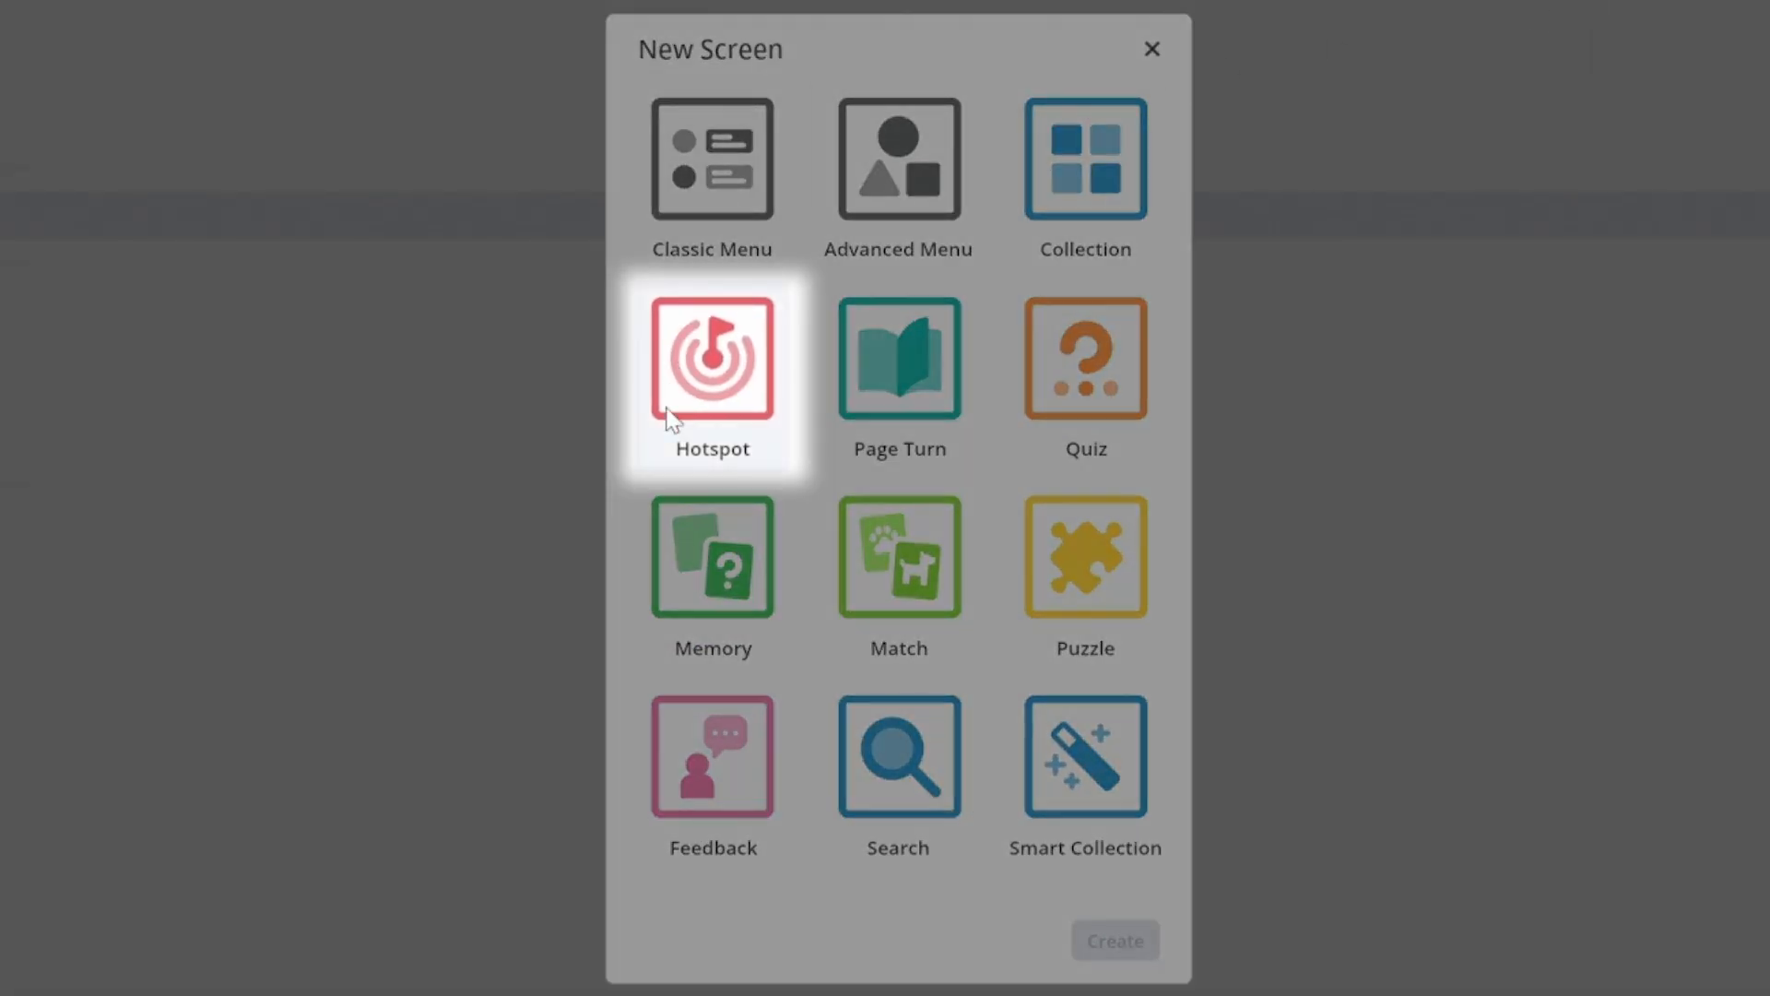
click(676, 386)
click(1115, 942)
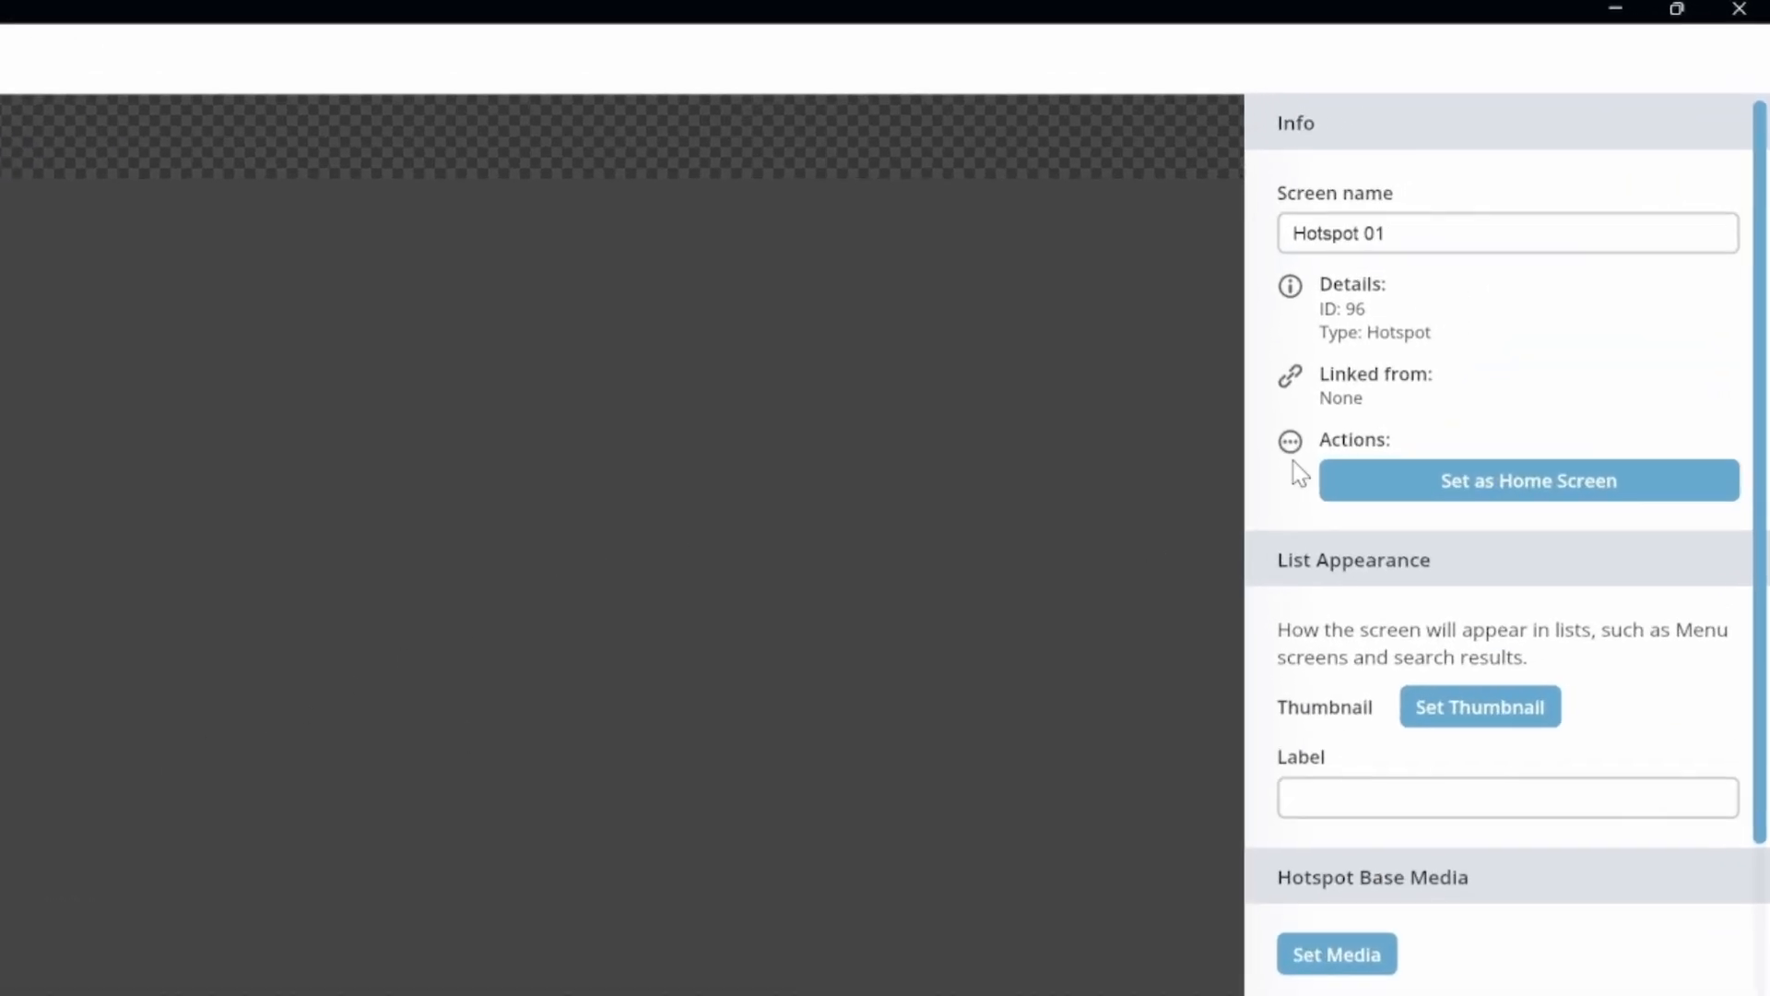
Rename the new screen as "Hotspot World Map".
click(1495, 228)
key(BackSpace)
key(BackSpace)
text(World M)
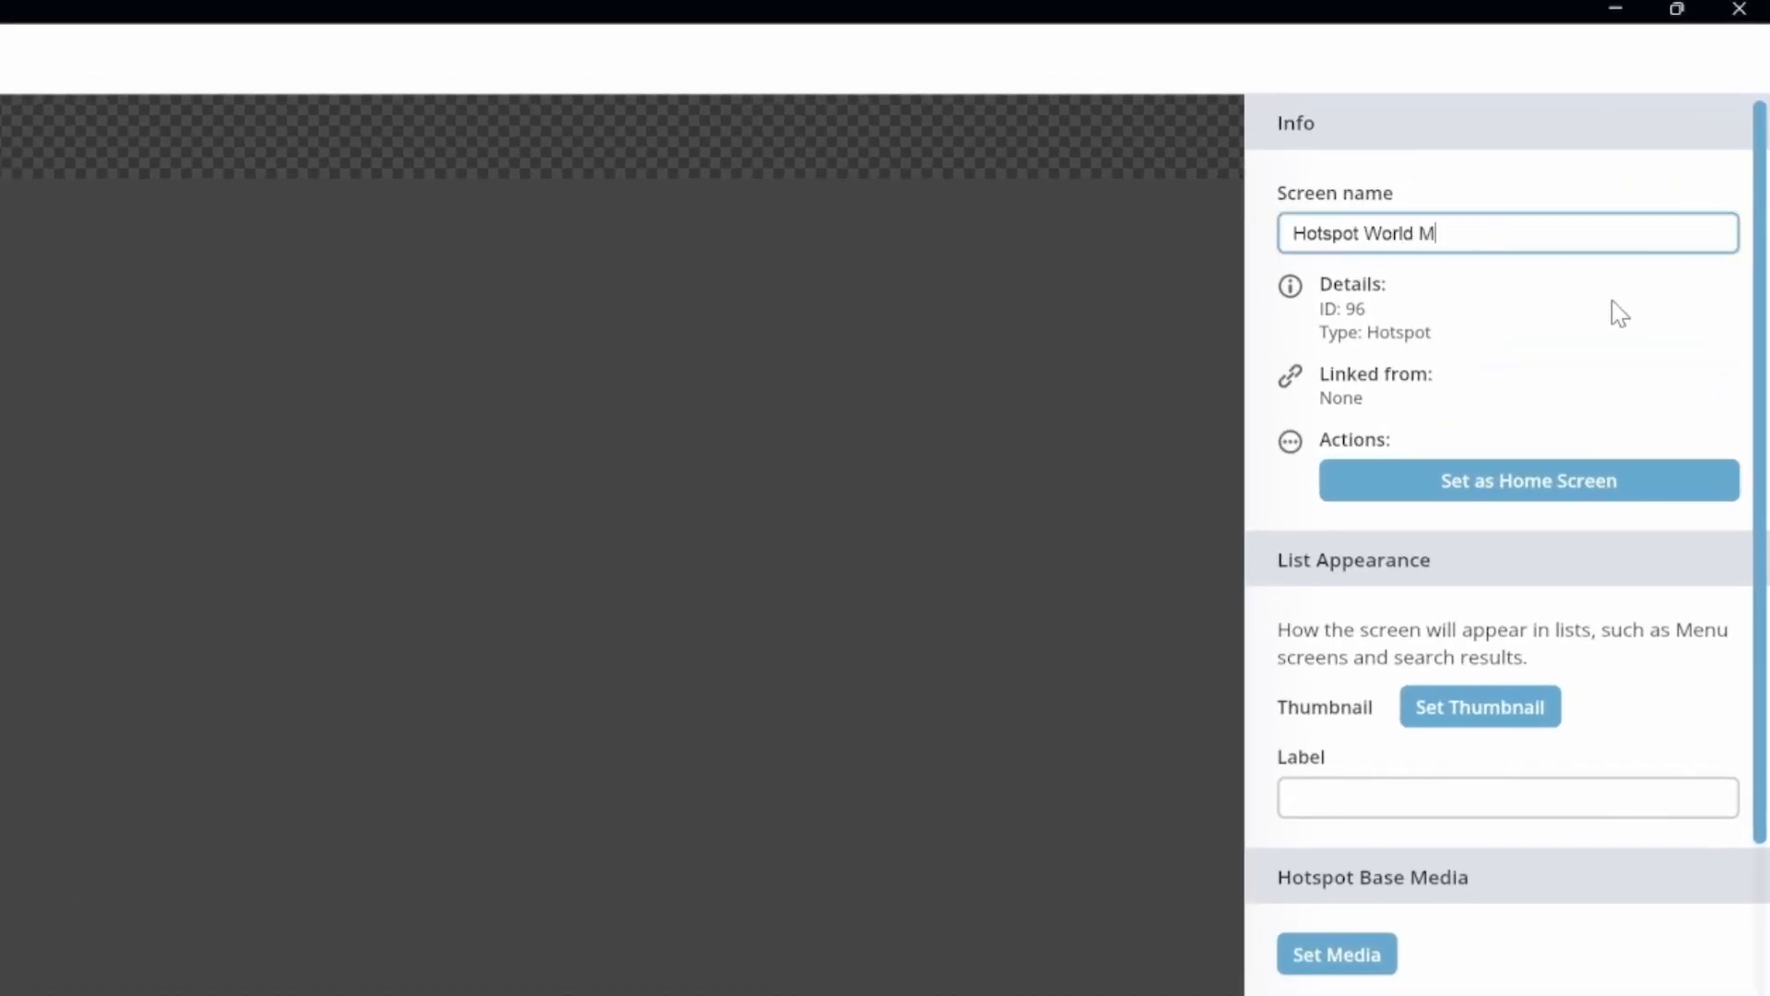
Find the World Map image in the library and set it as the hotspot base media.
click(1342, 959)
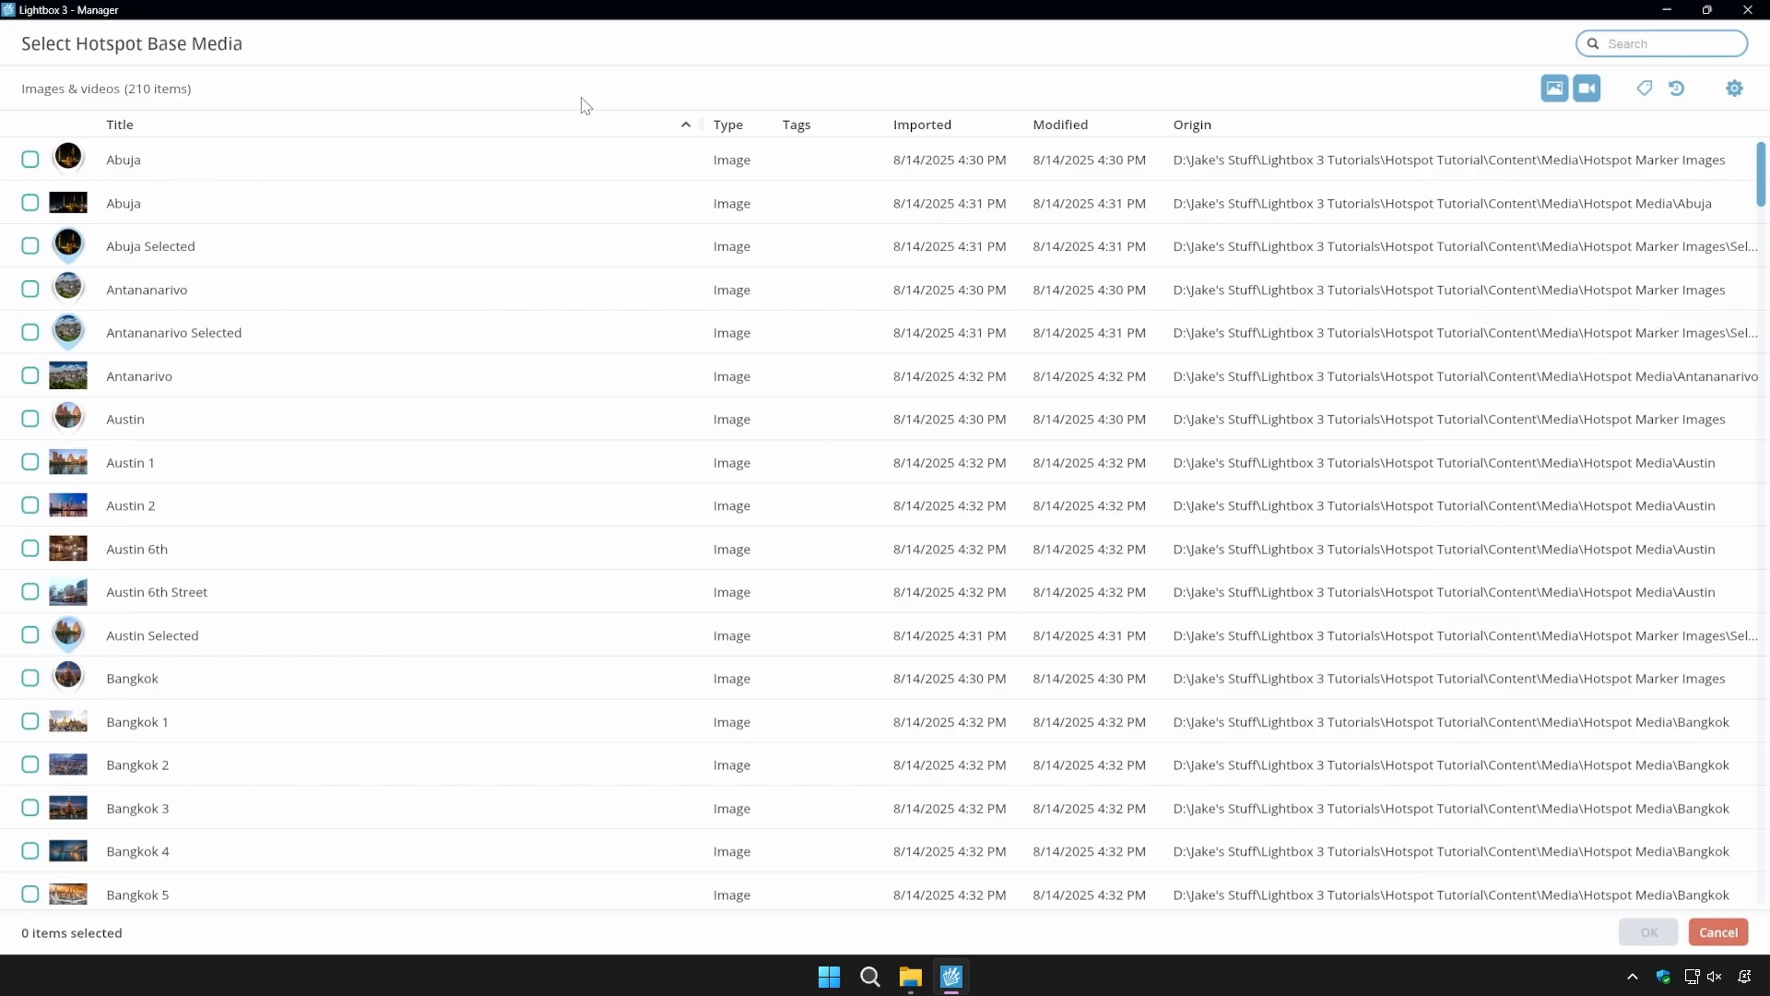
scroll(549, 427, down, 4)
scroll(593, 660, up, 4)
text(world map)
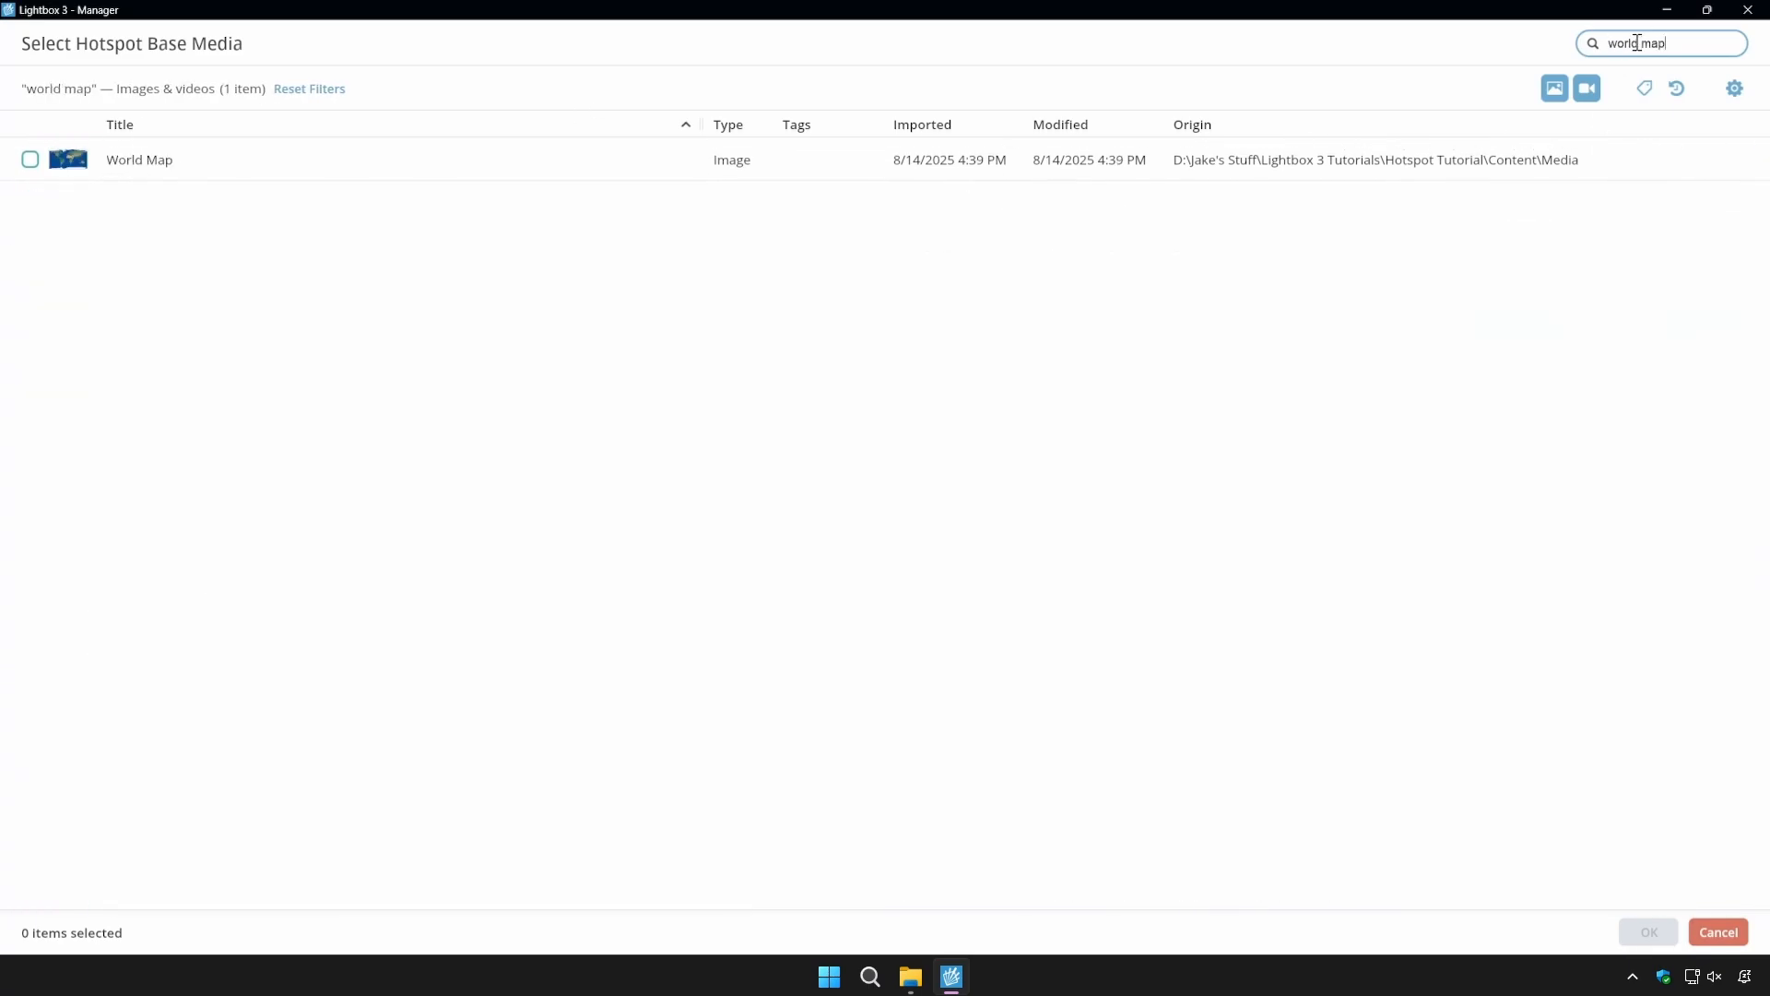
click(31, 162)
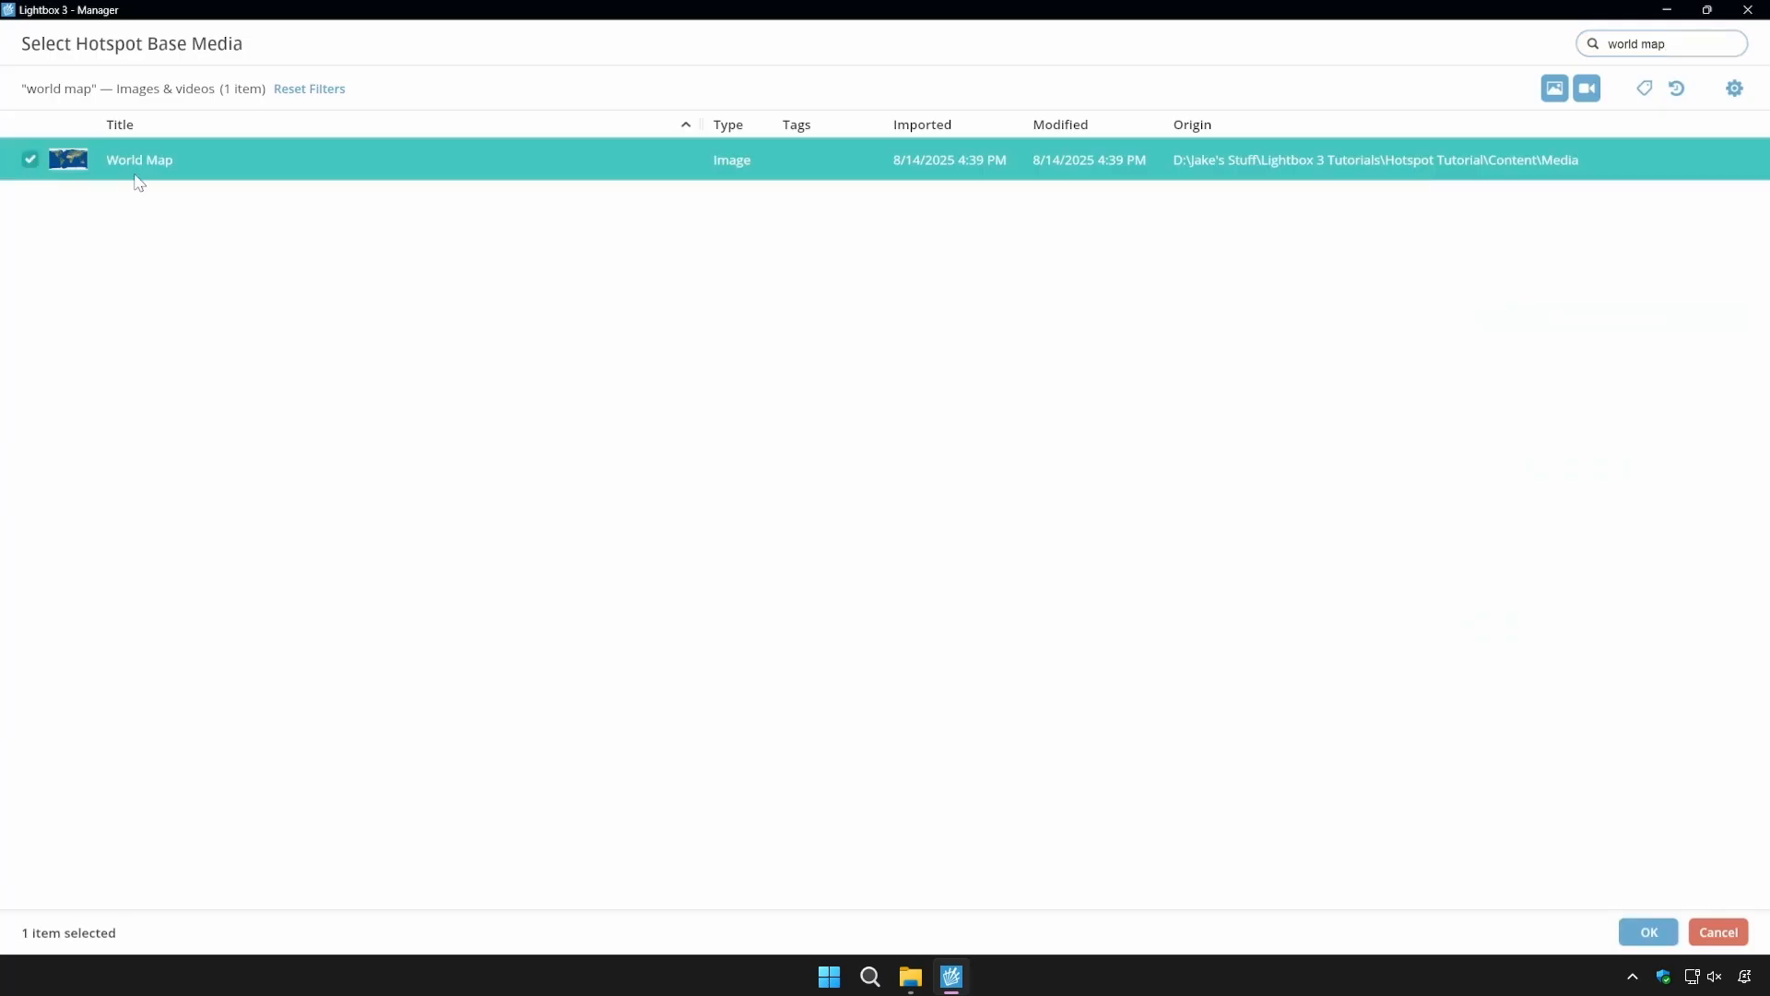
click(1633, 935)
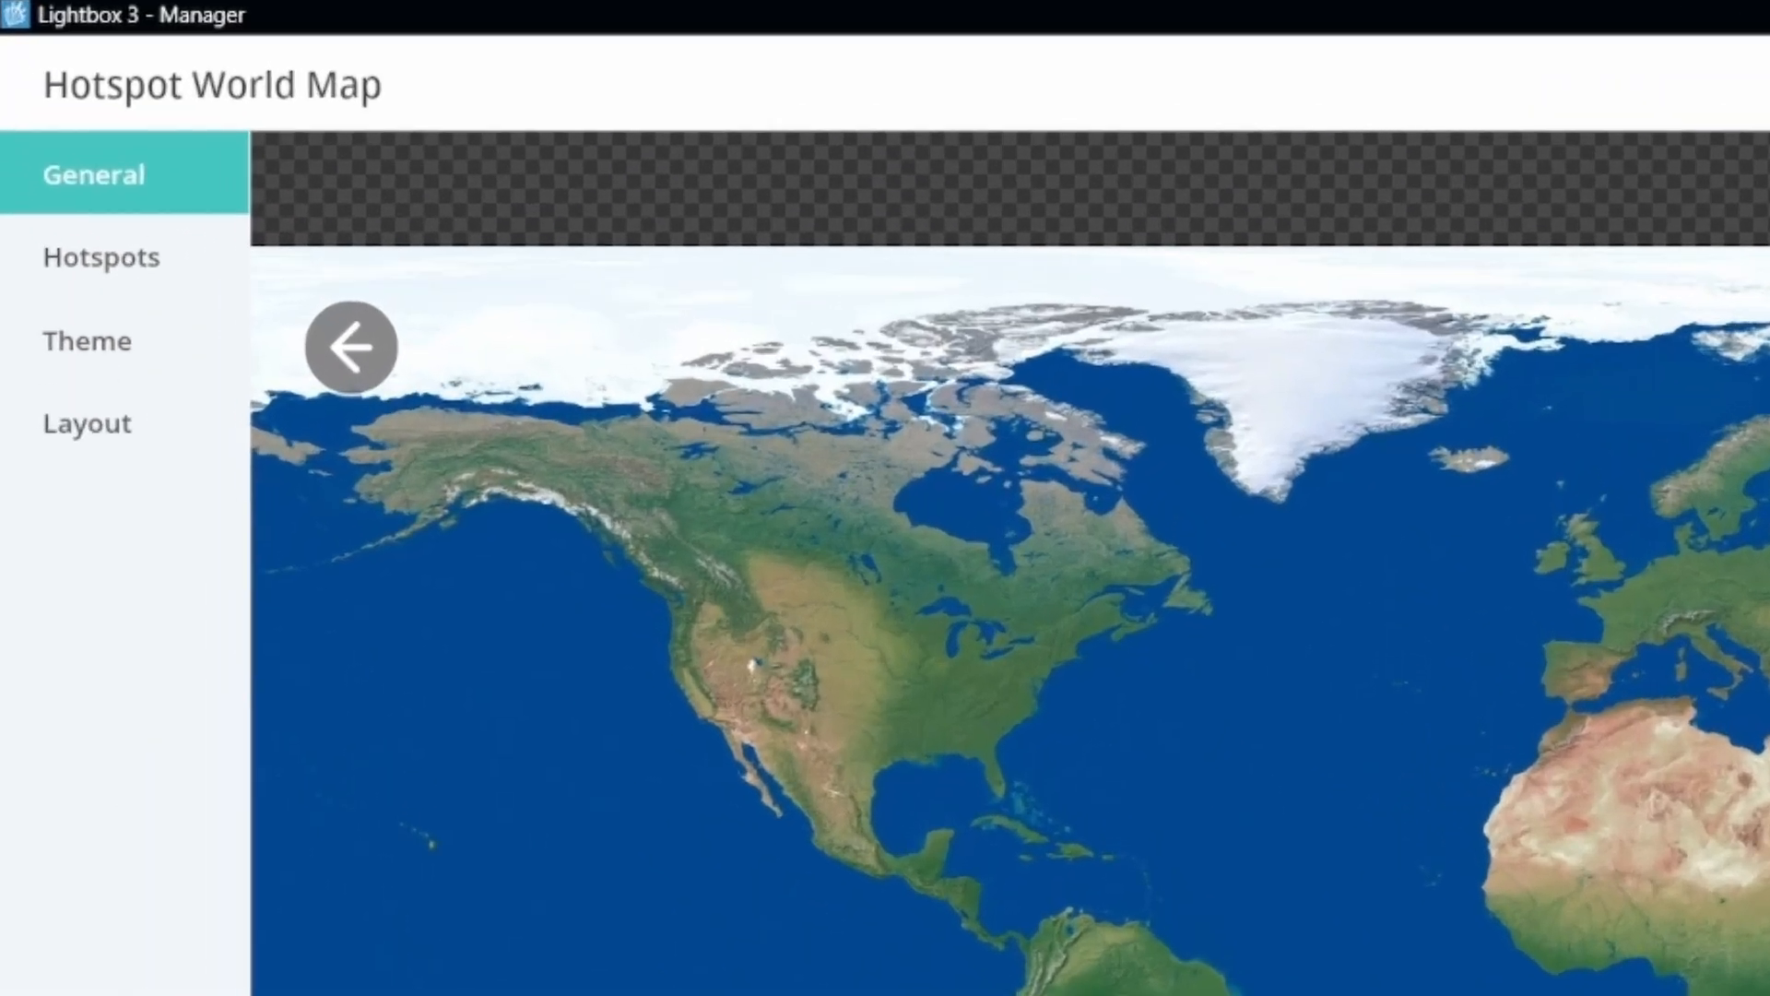
Add an image hotspot to the world map.
click(194, 283)
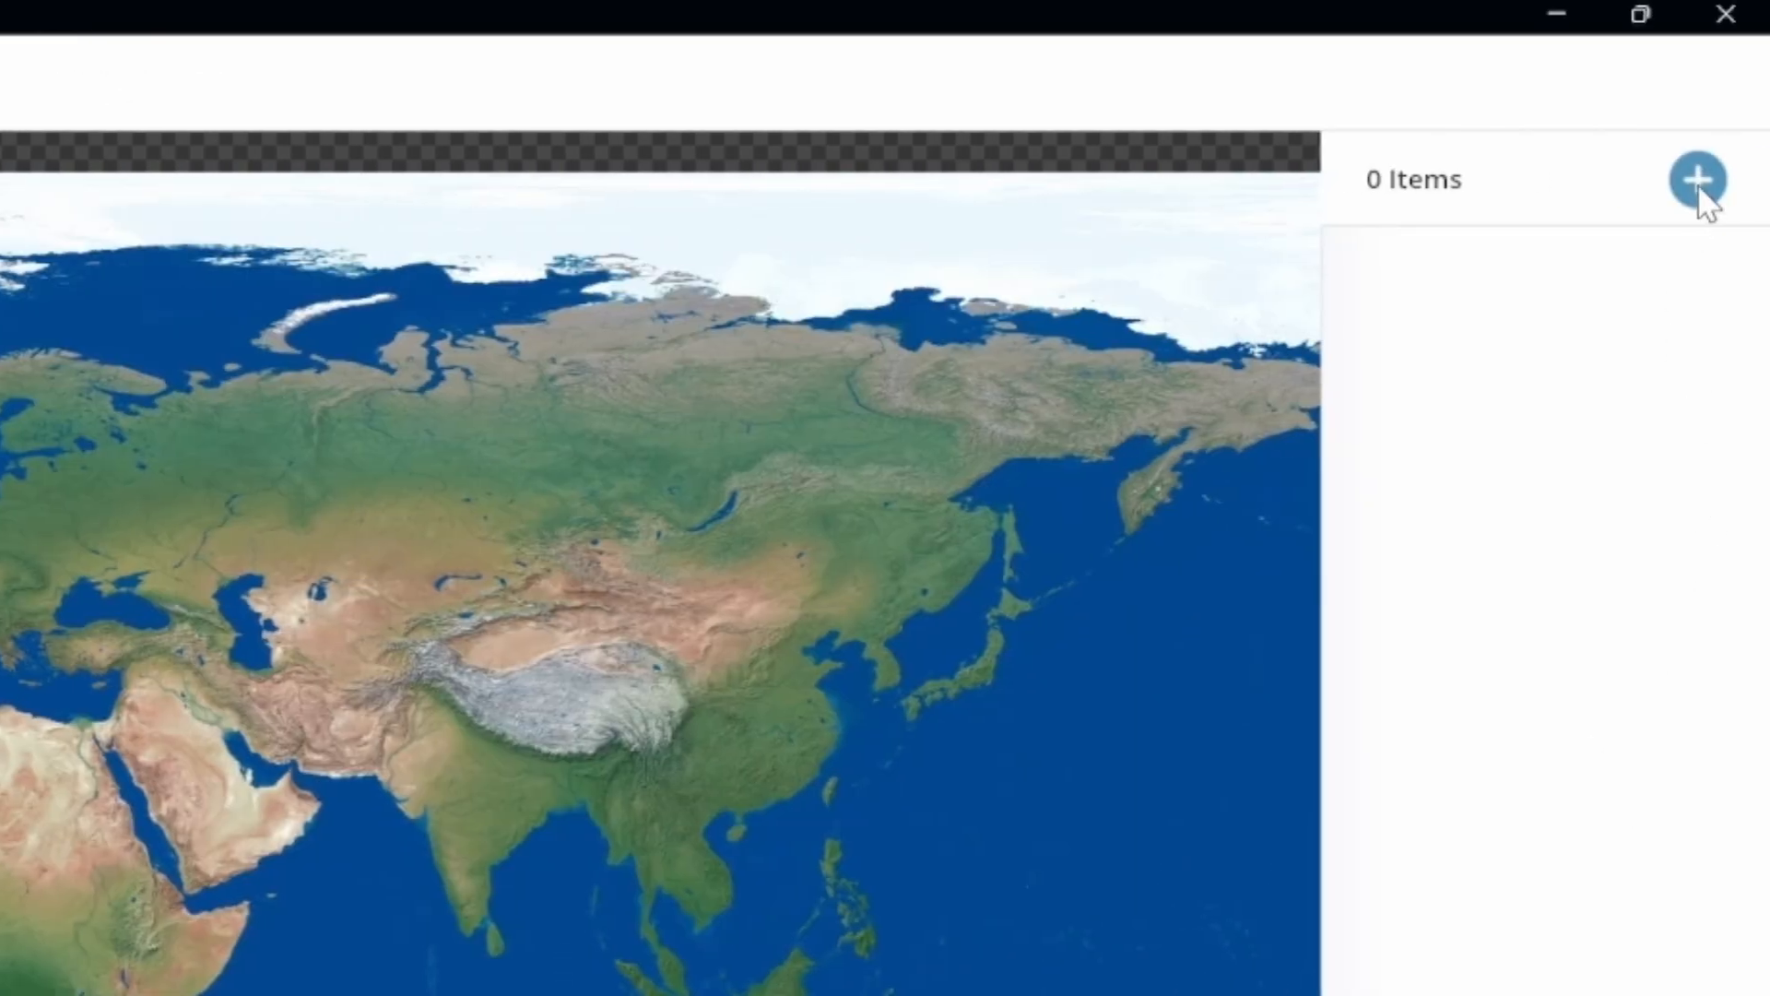
click(1697, 181)
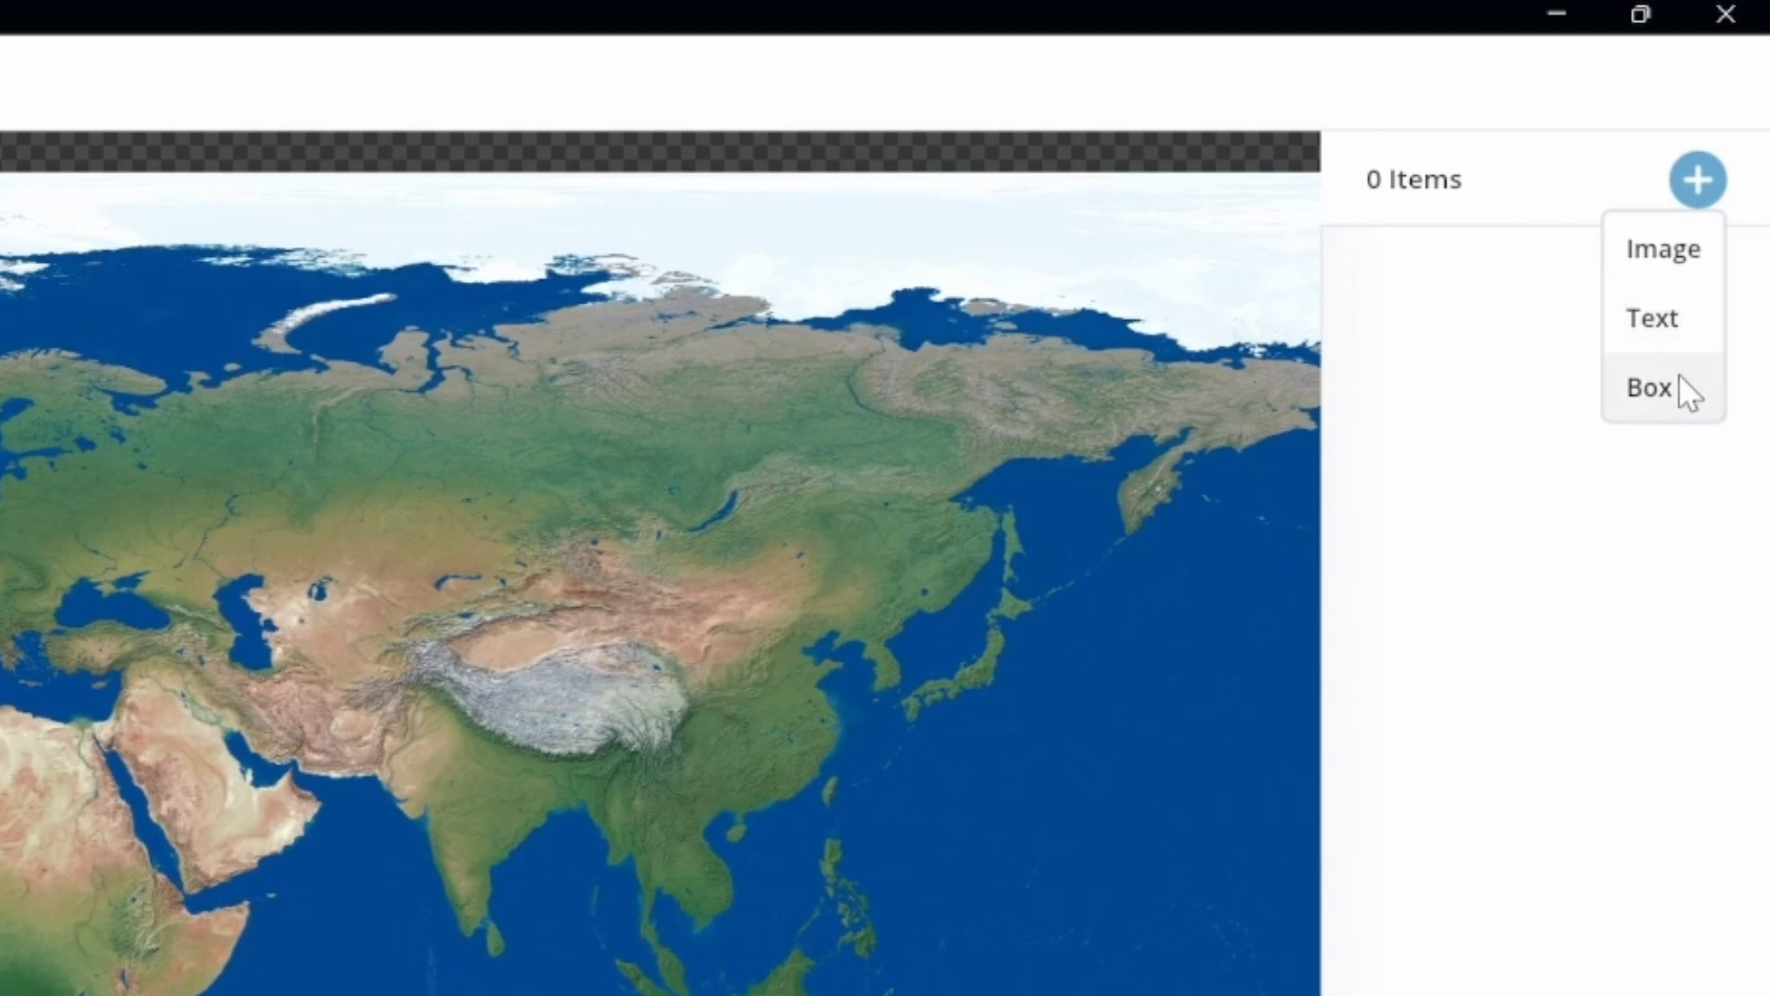
click(1678, 251)
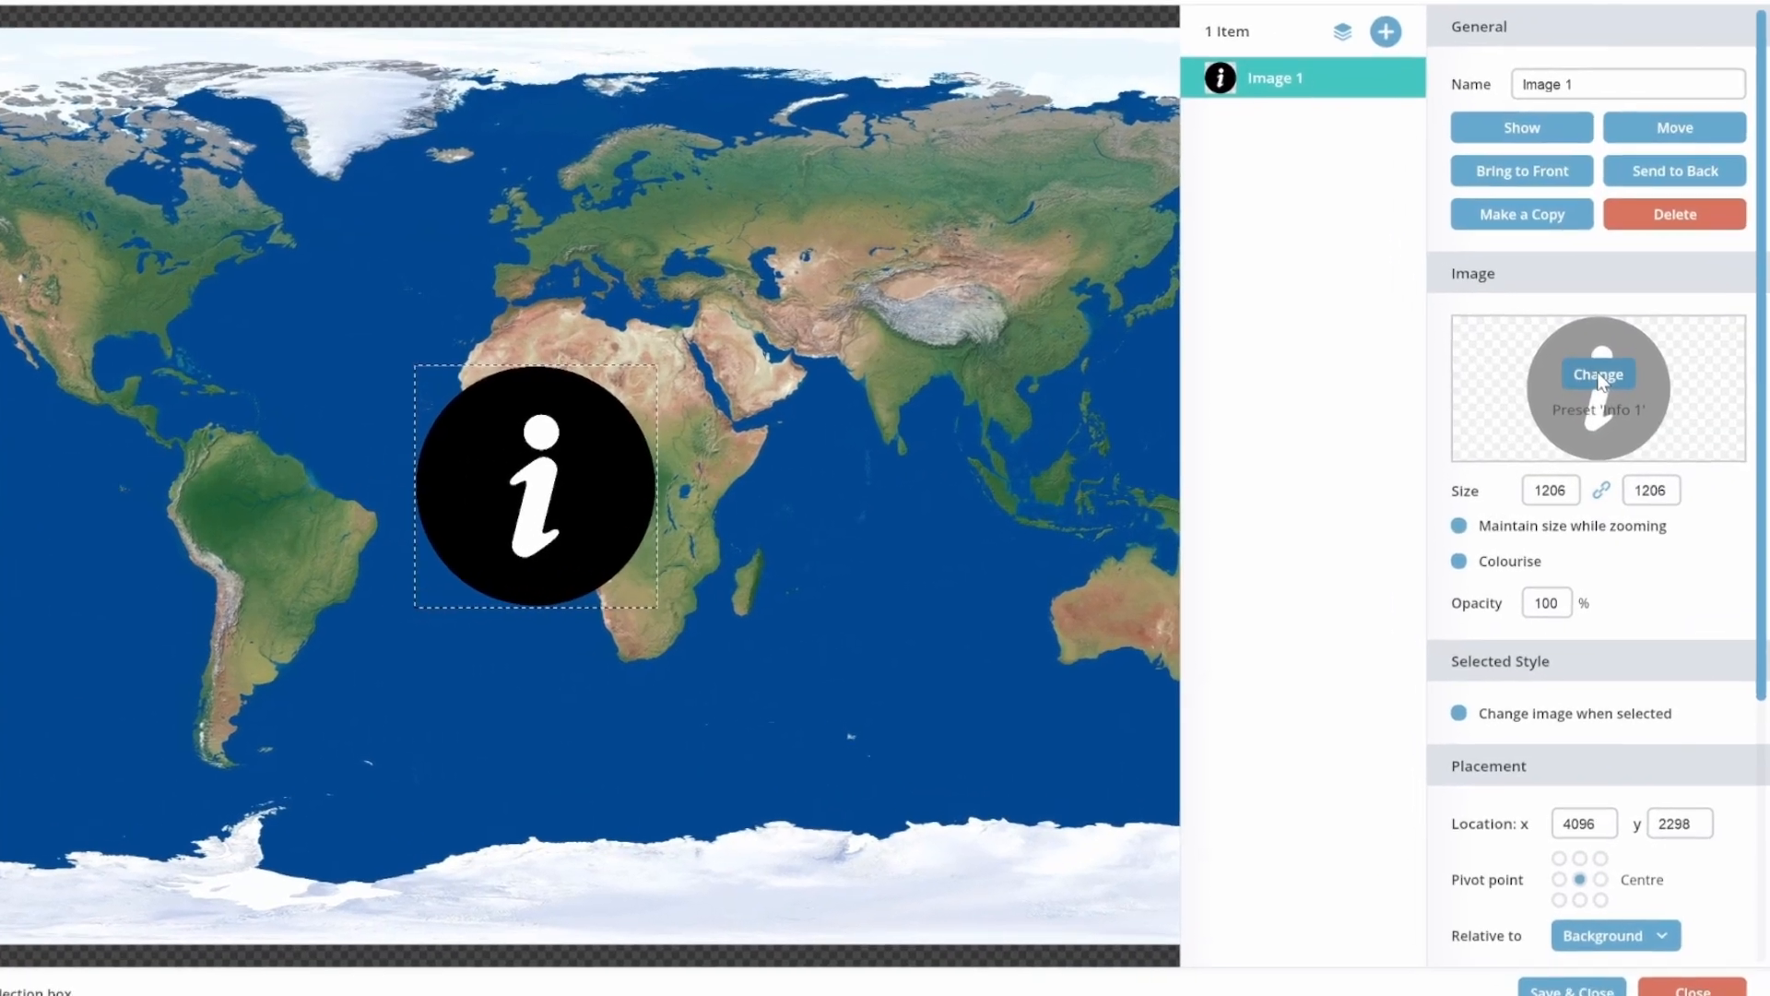
Change the hotspot's image to the plain map pin from the presets.
click(1616, 388)
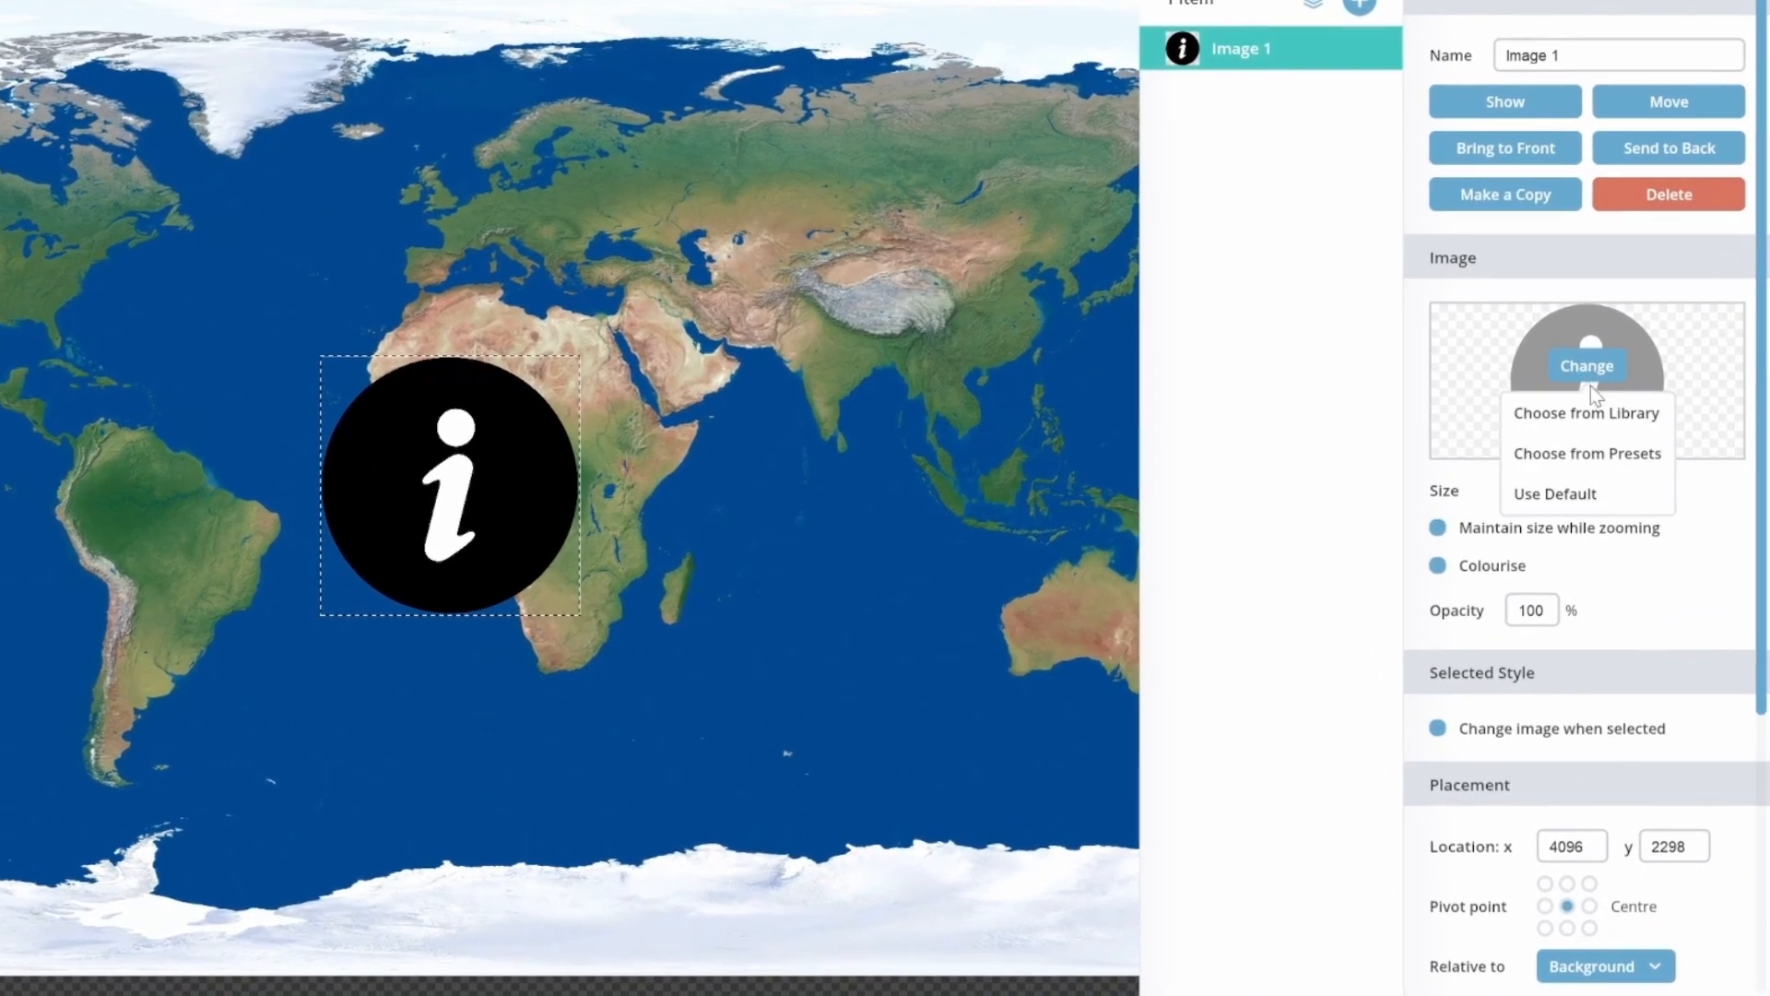
click(1598, 451)
scroll(860, 589, down, 3)
scroll(859, 589, up, 4)
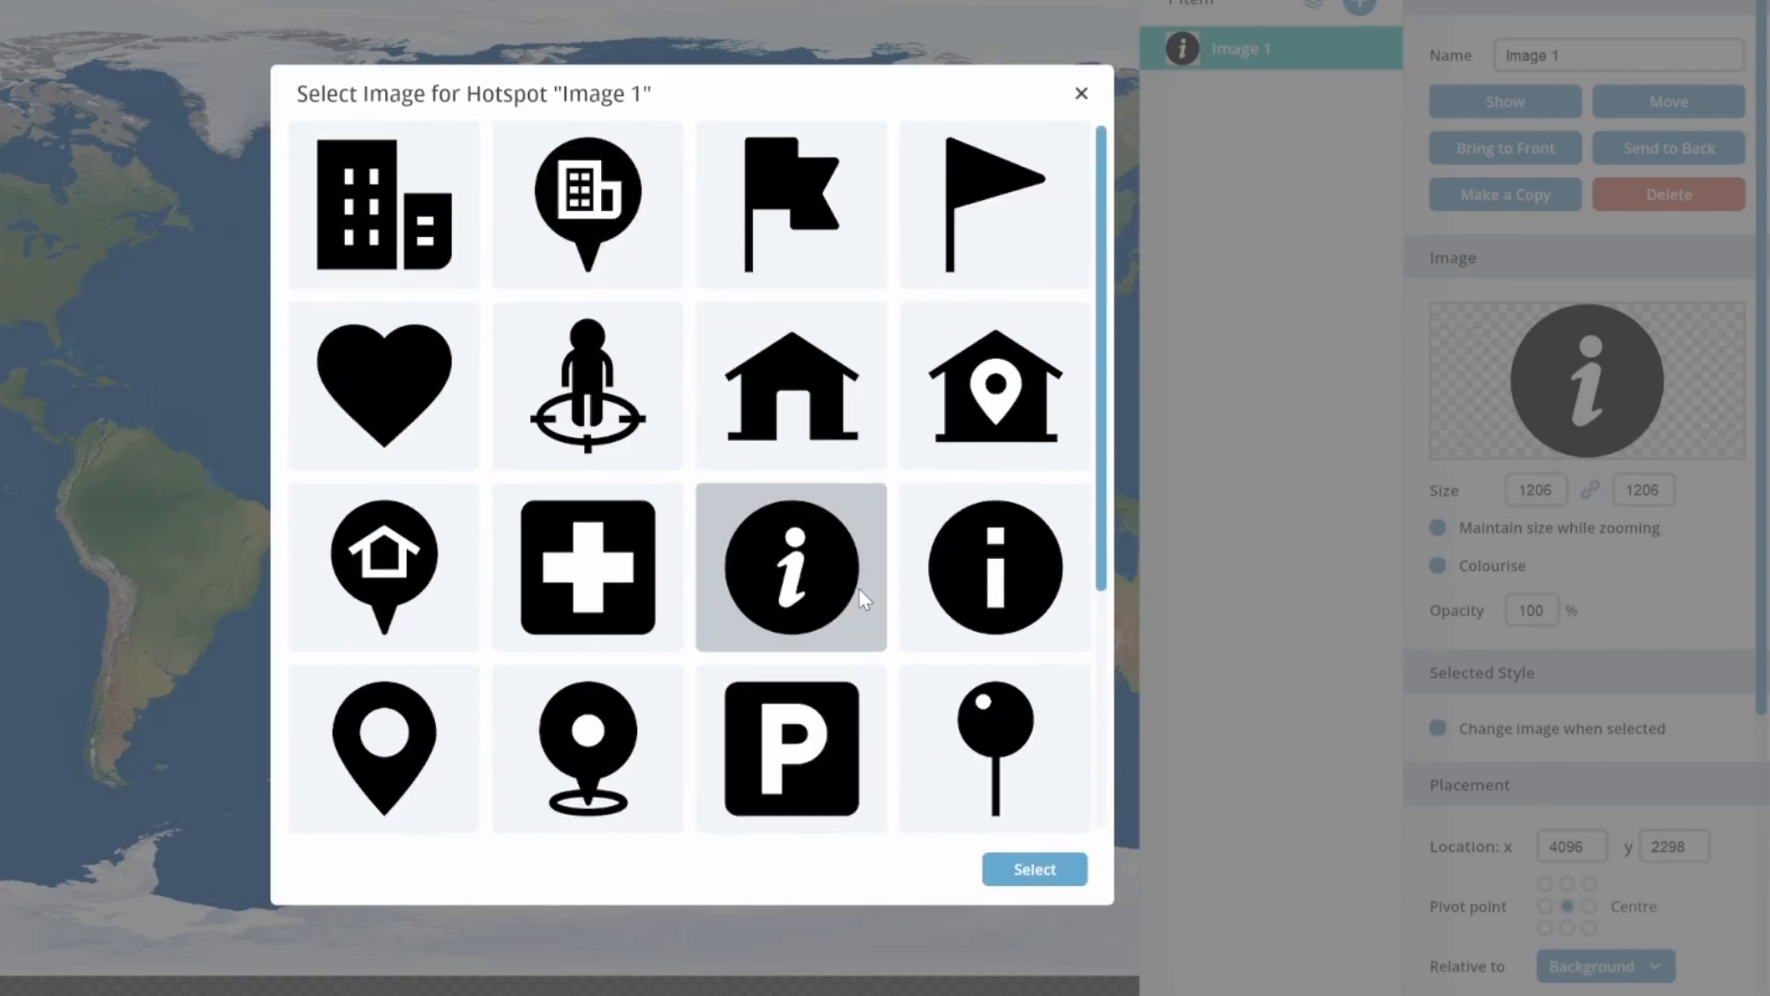
click(380, 729)
click(1020, 870)
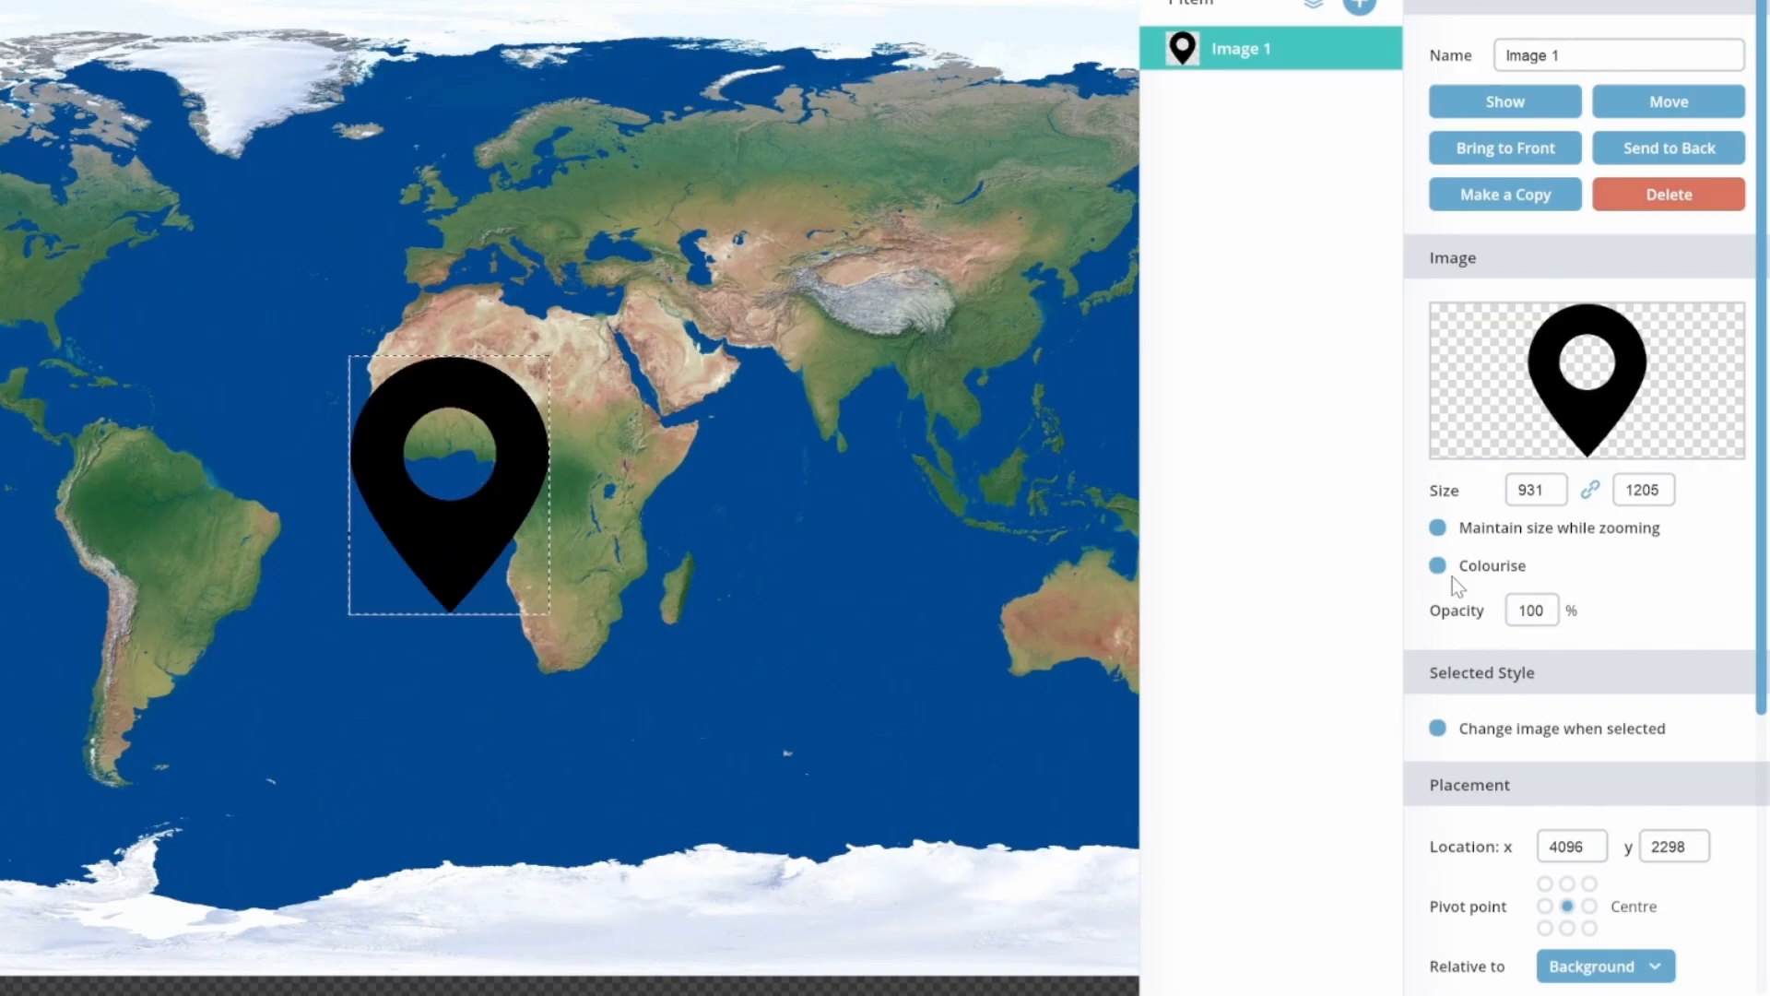
Colourise the pin hotspot in dark red.
click(1438, 565)
click(1564, 565)
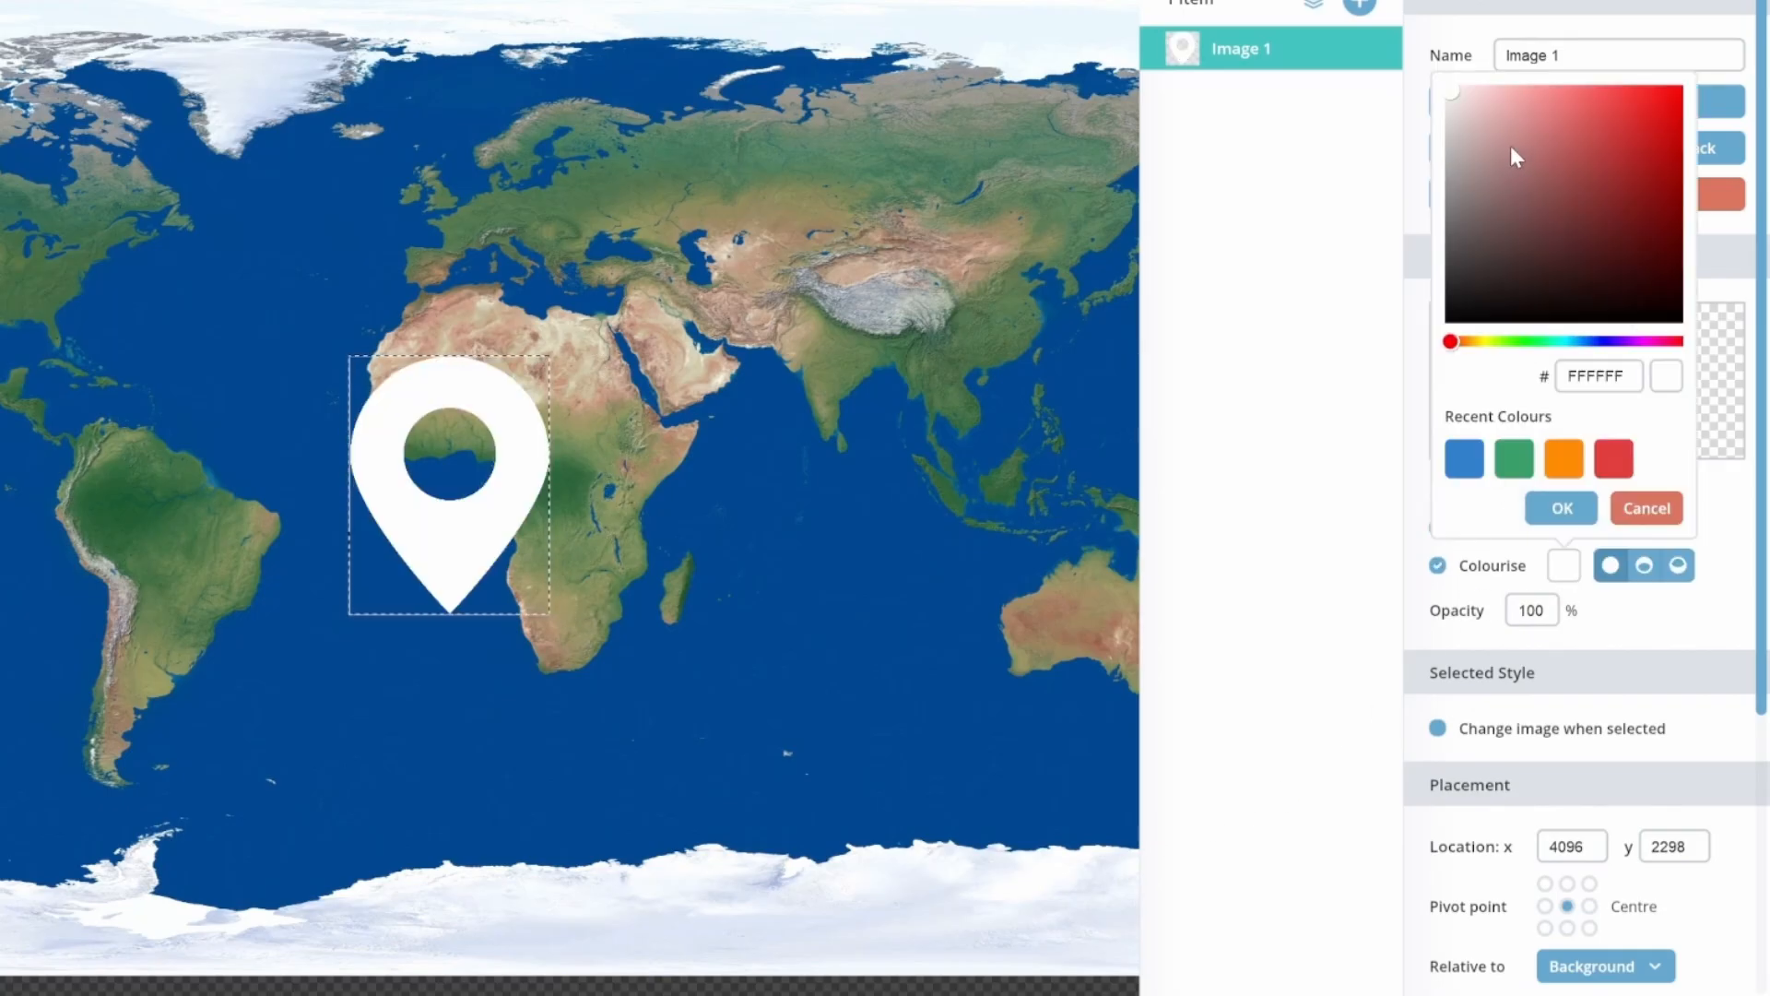
click(1667, 138)
click(1641, 143)
click(1562, 508)
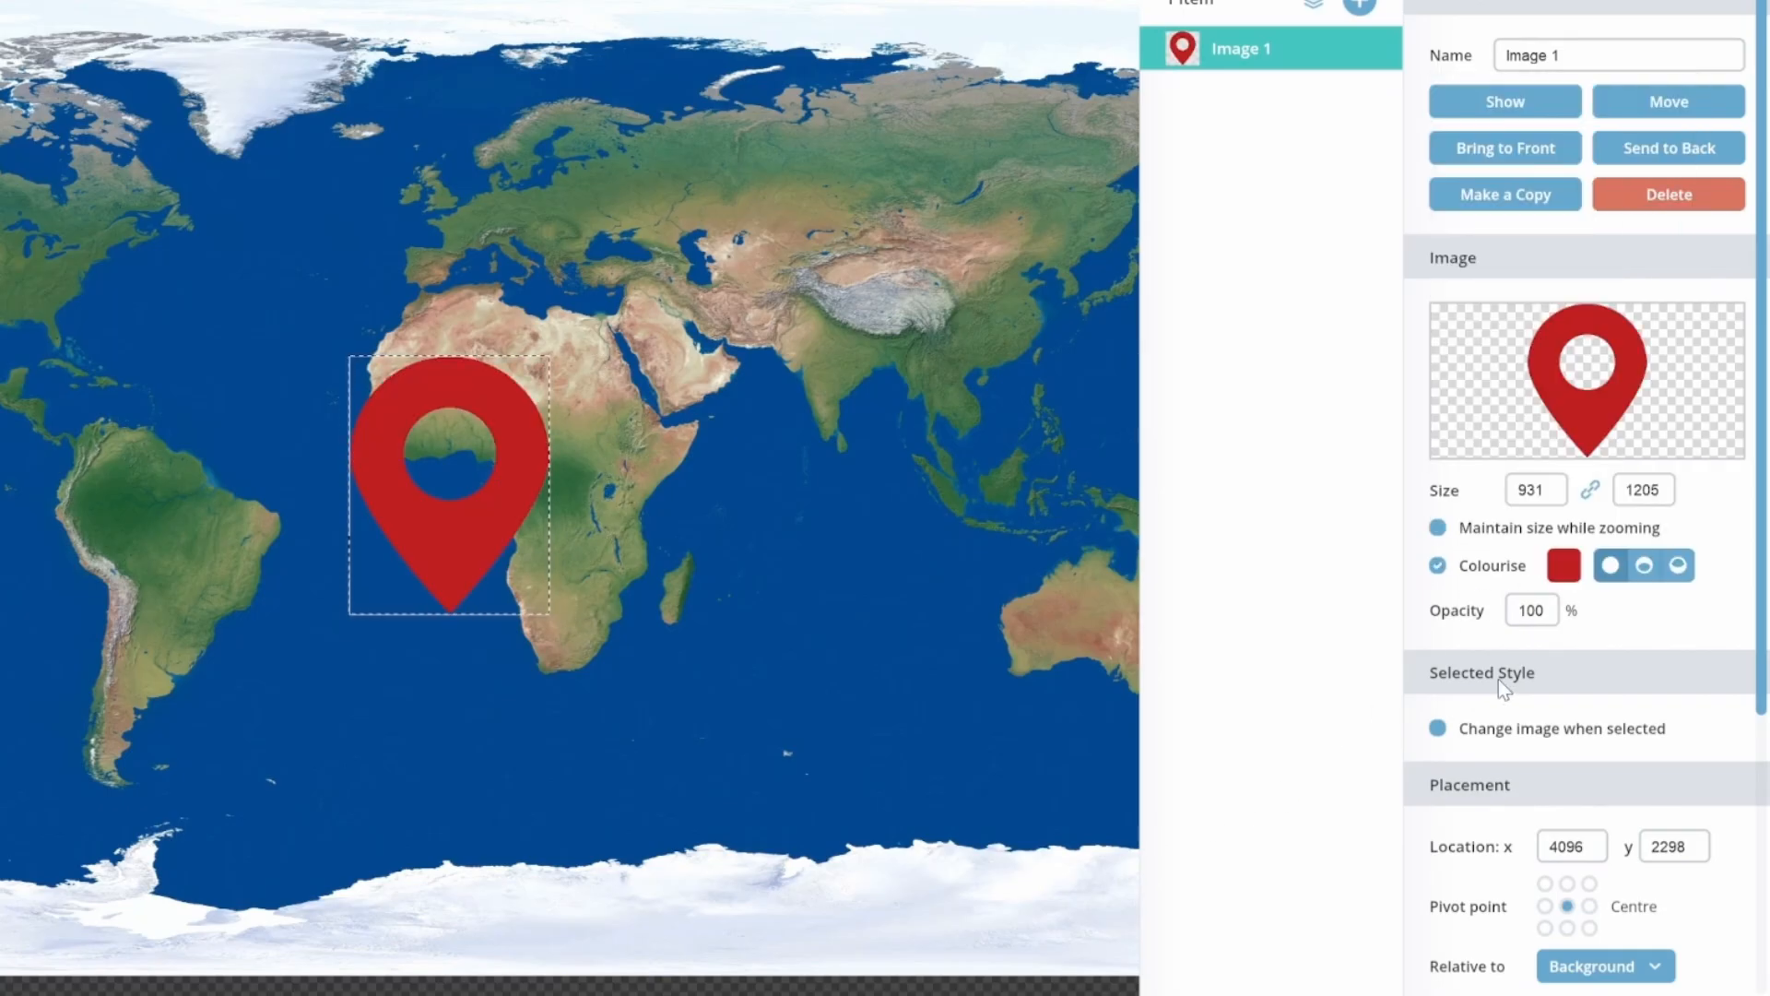
Replace the hotspot's image with the London marker image from the library.
click(1578, 369)
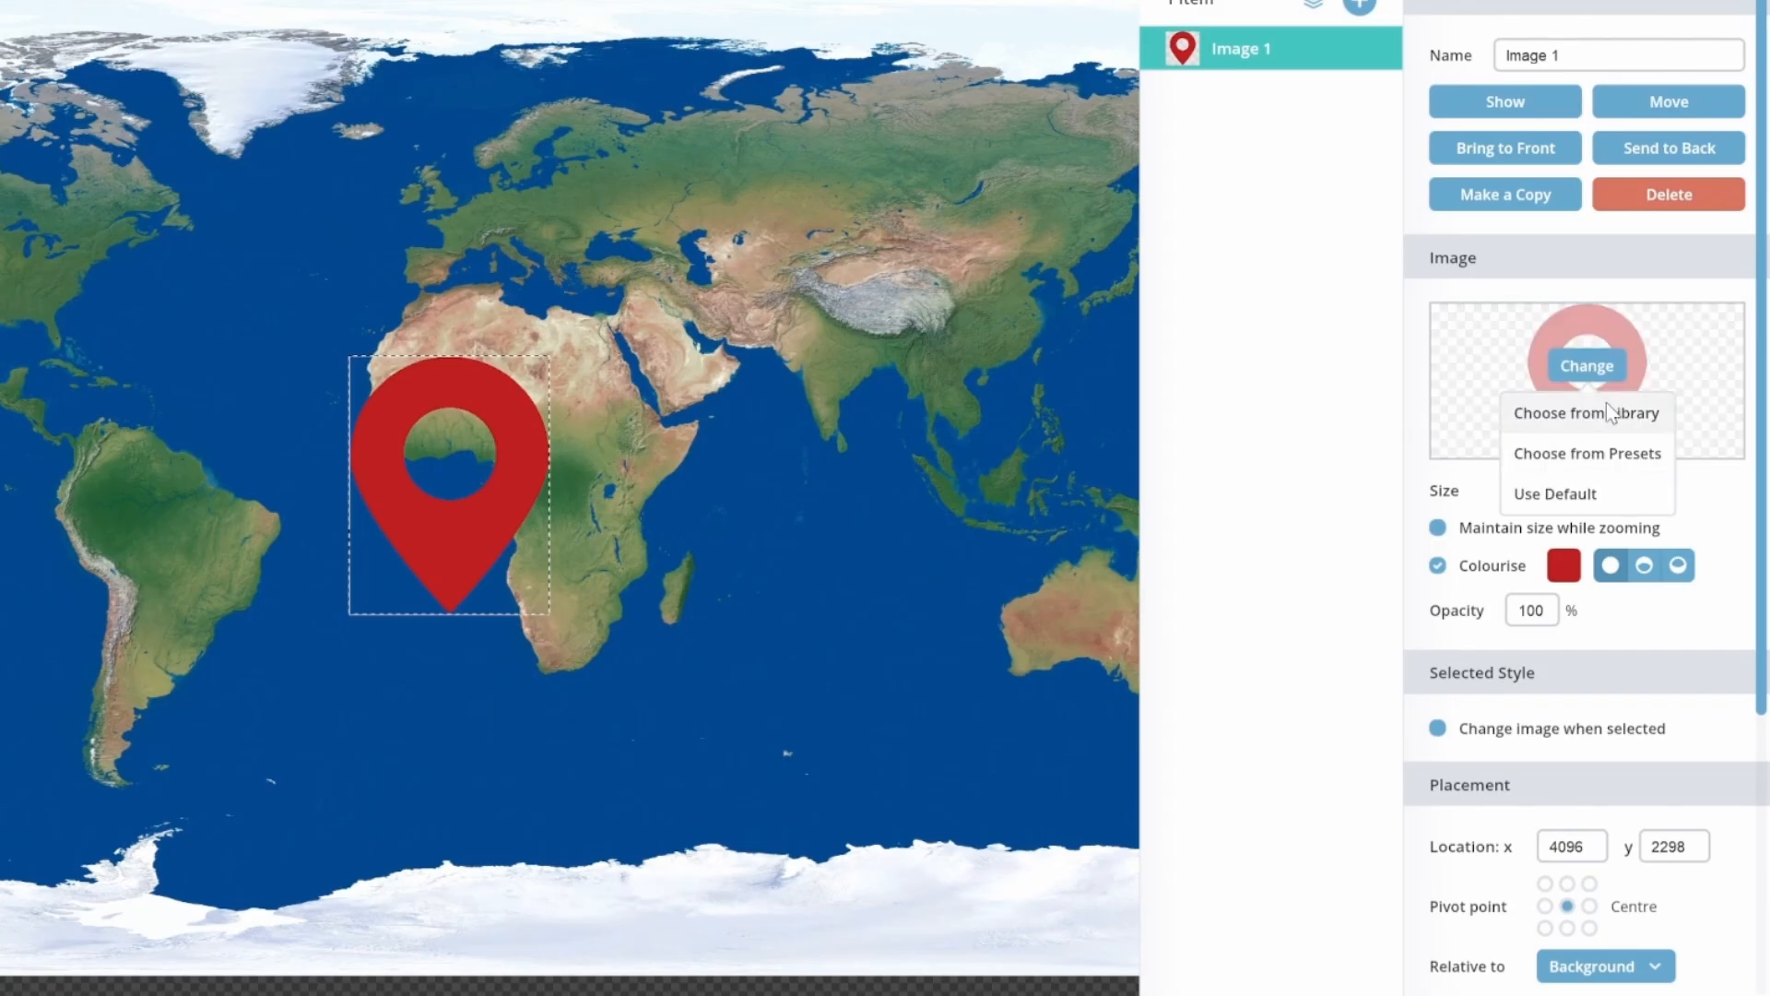
click(1606, 413)
click(1655, 43)
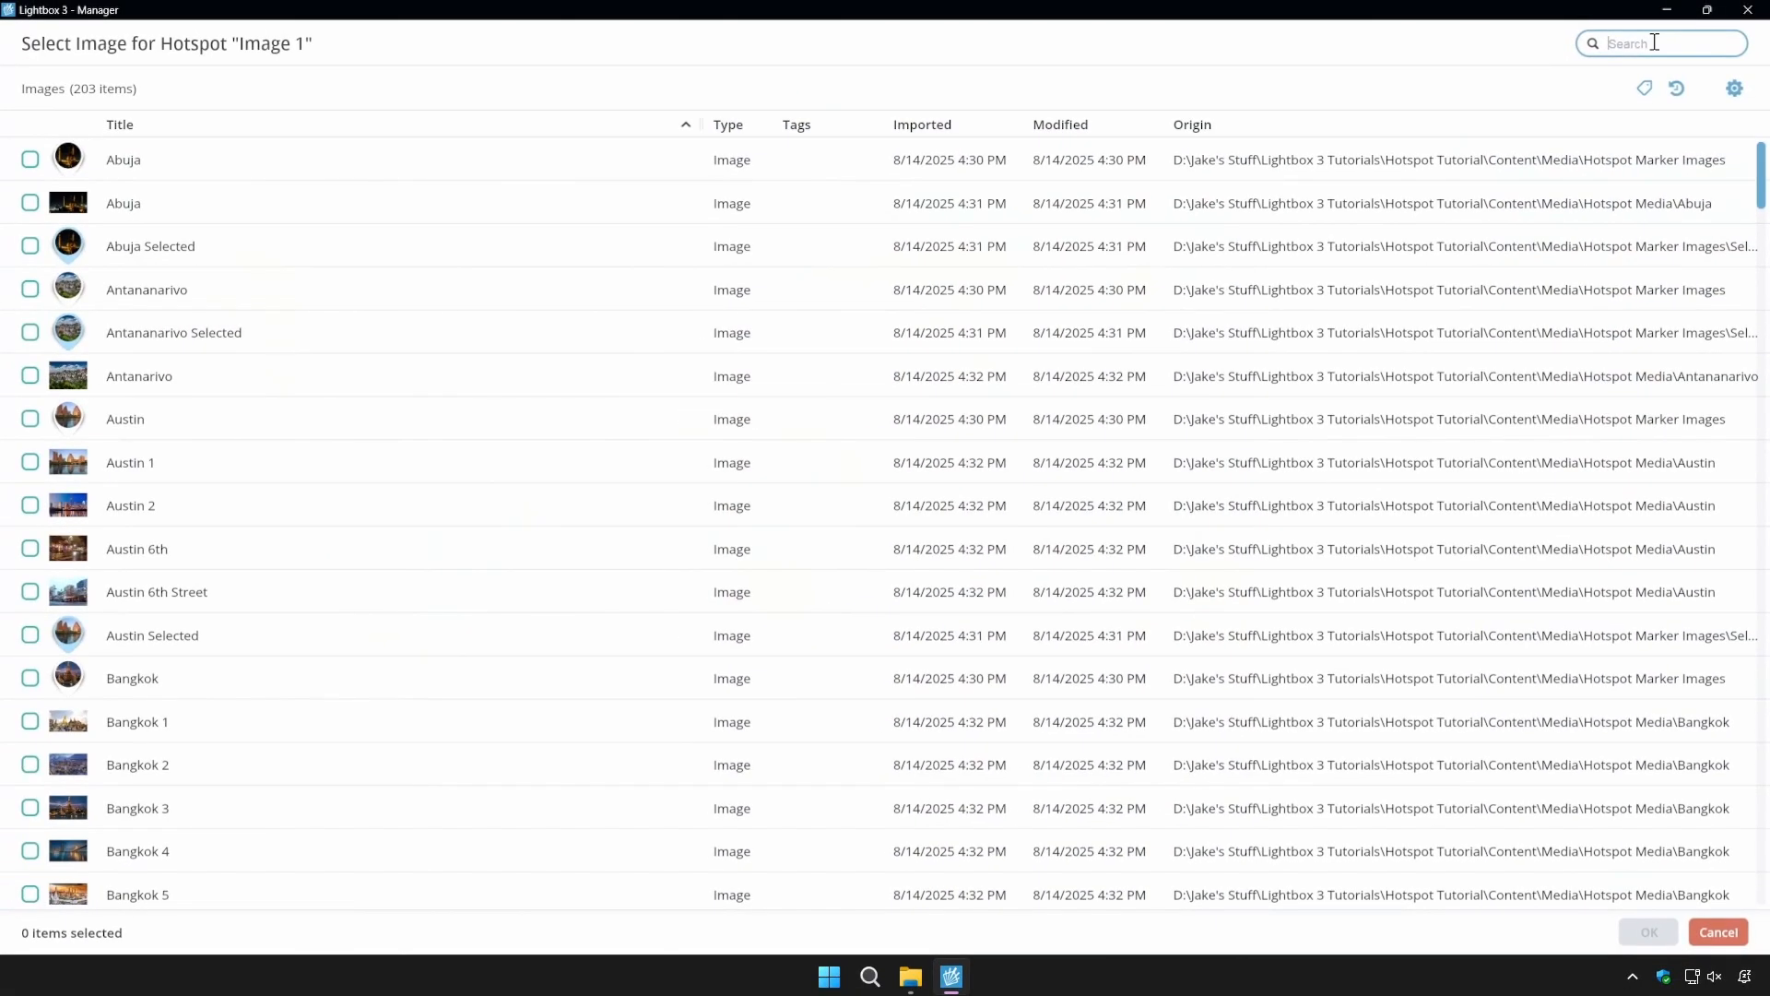
text(london)
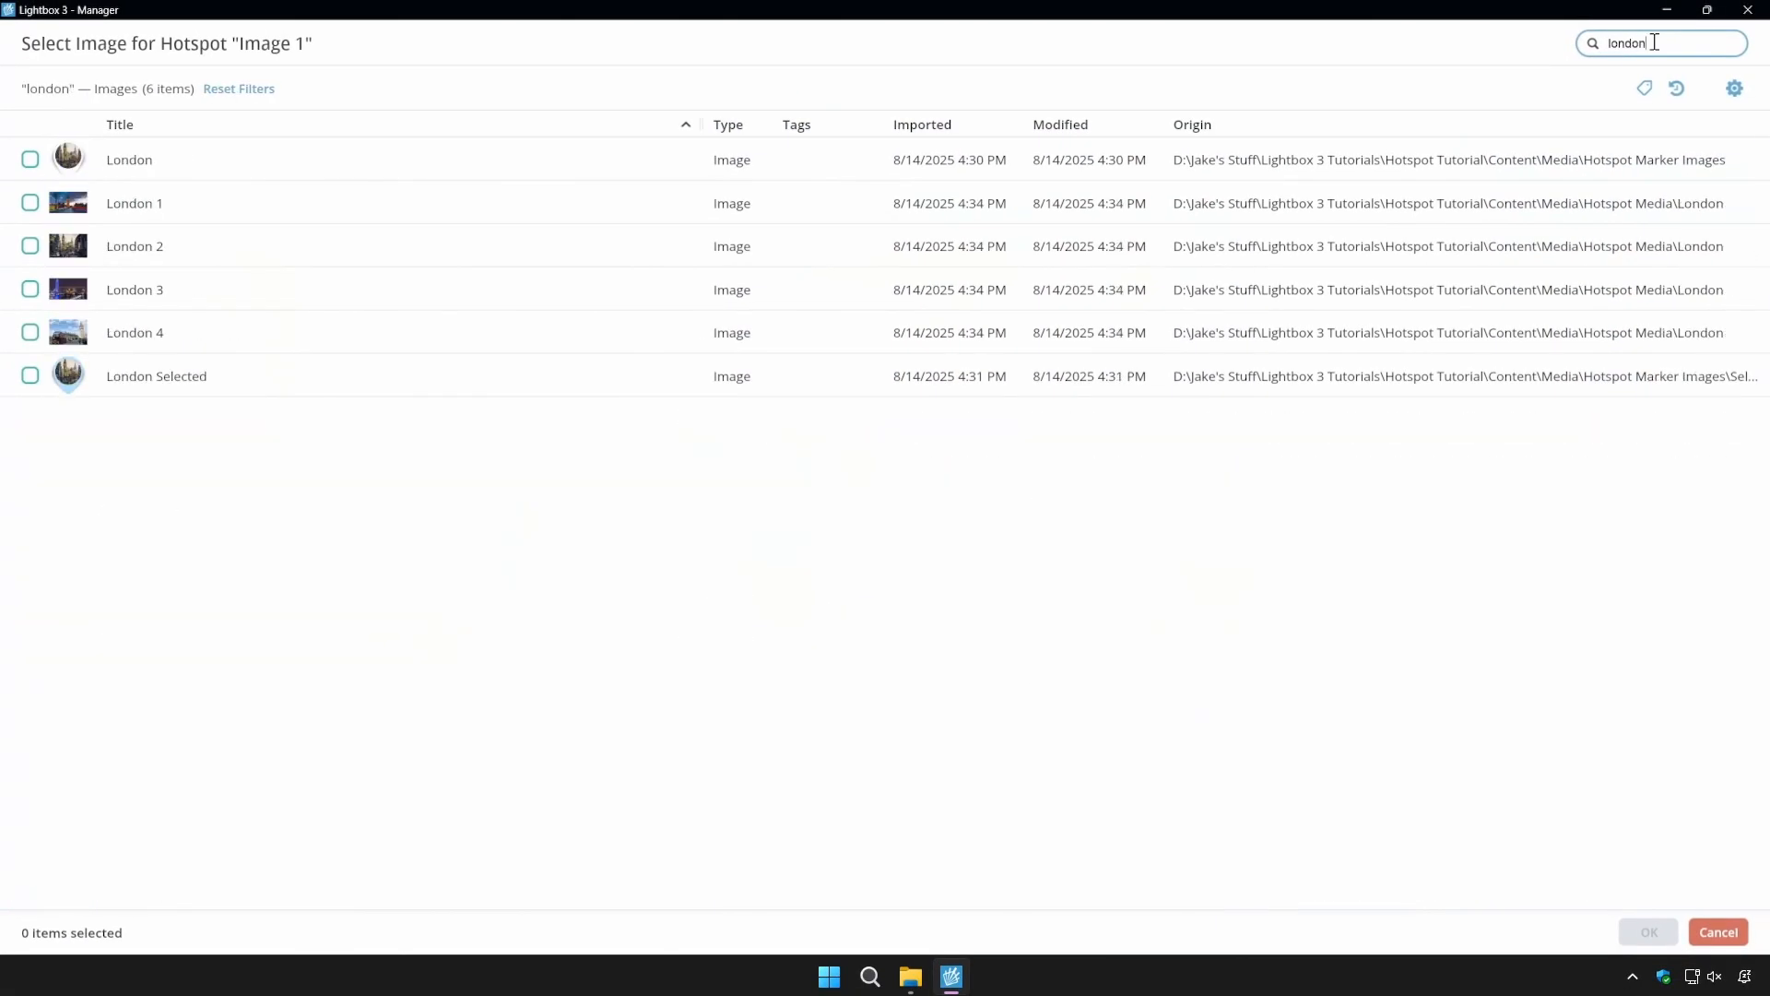
click(30, 159)
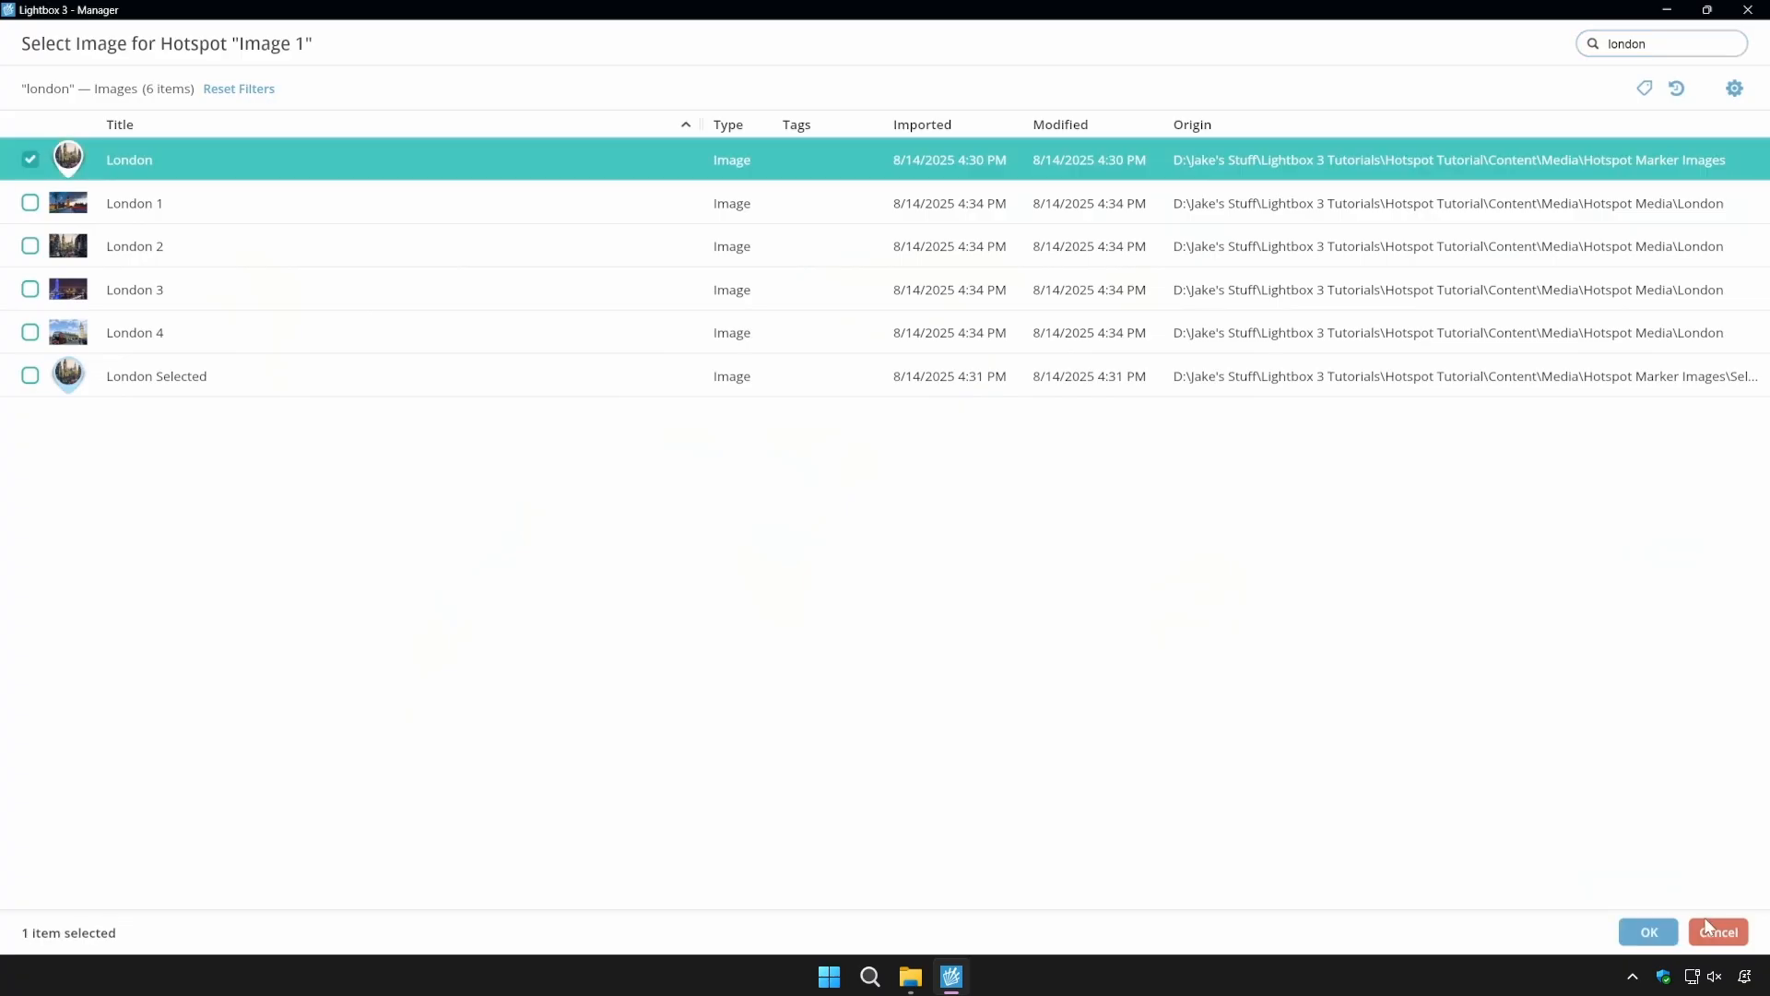
click(1652, 938)
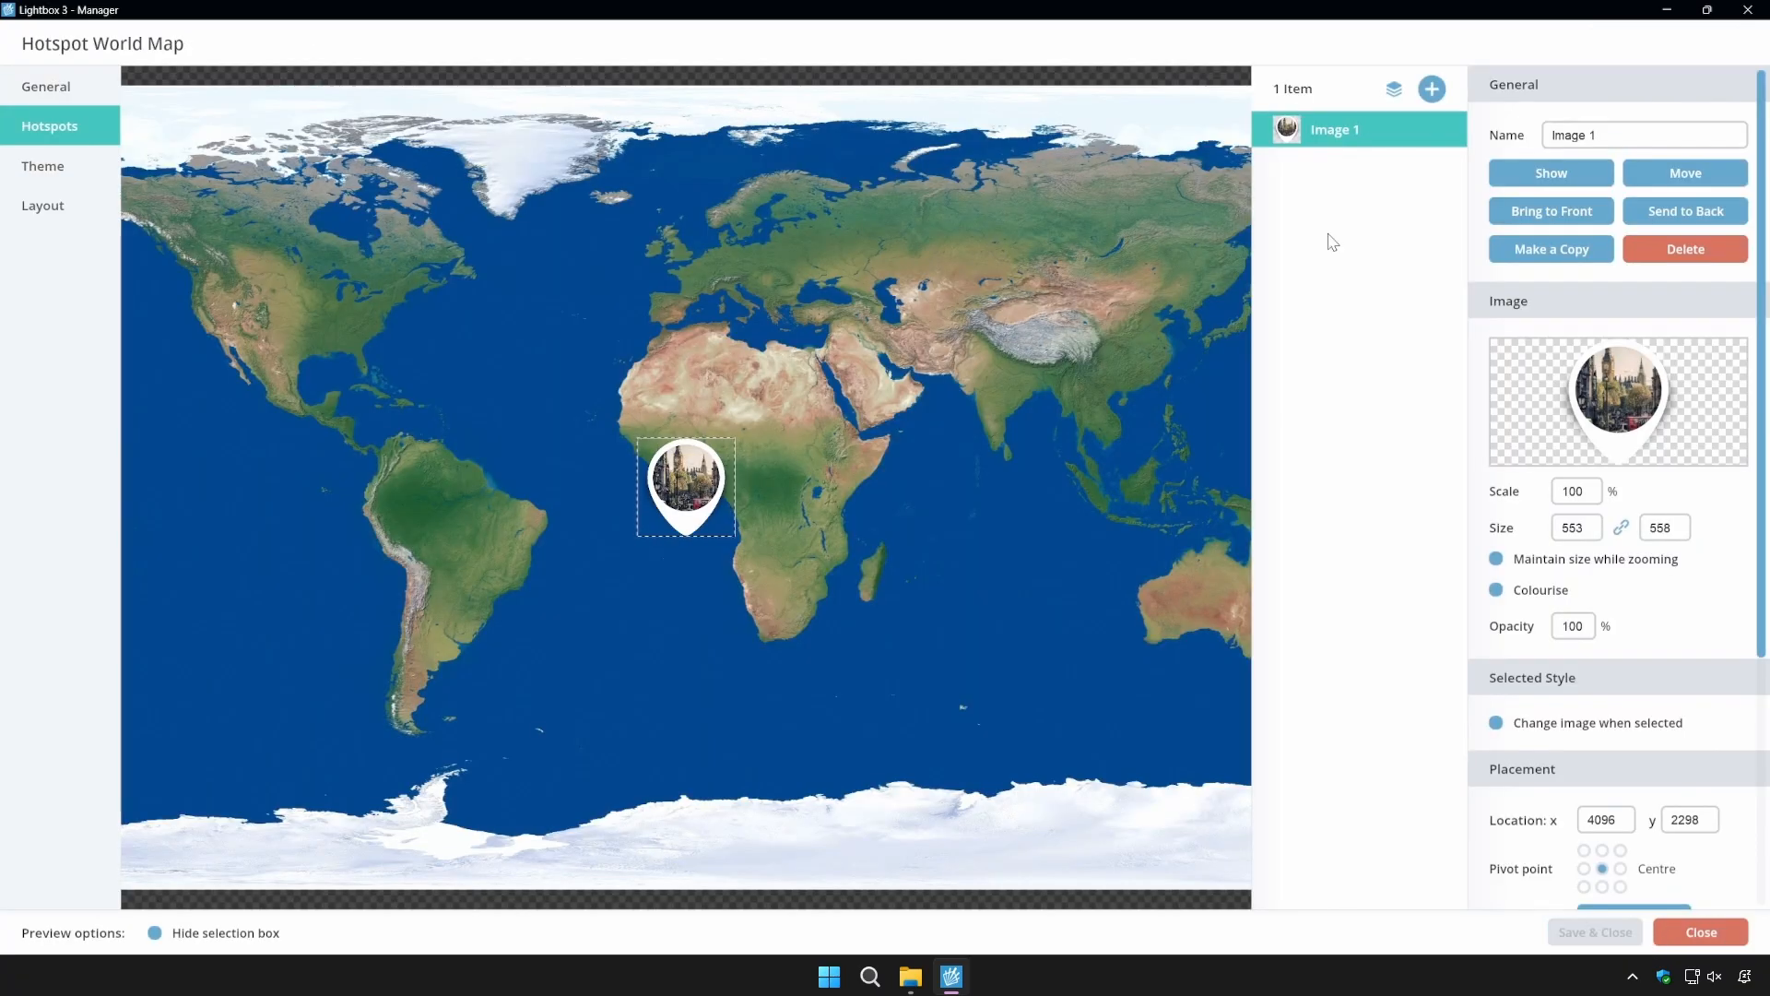
Set the London marker's pivot point to bottom-centre and move the marker so its tip sits on southern England.
scroll(1751, 513, down, 3)
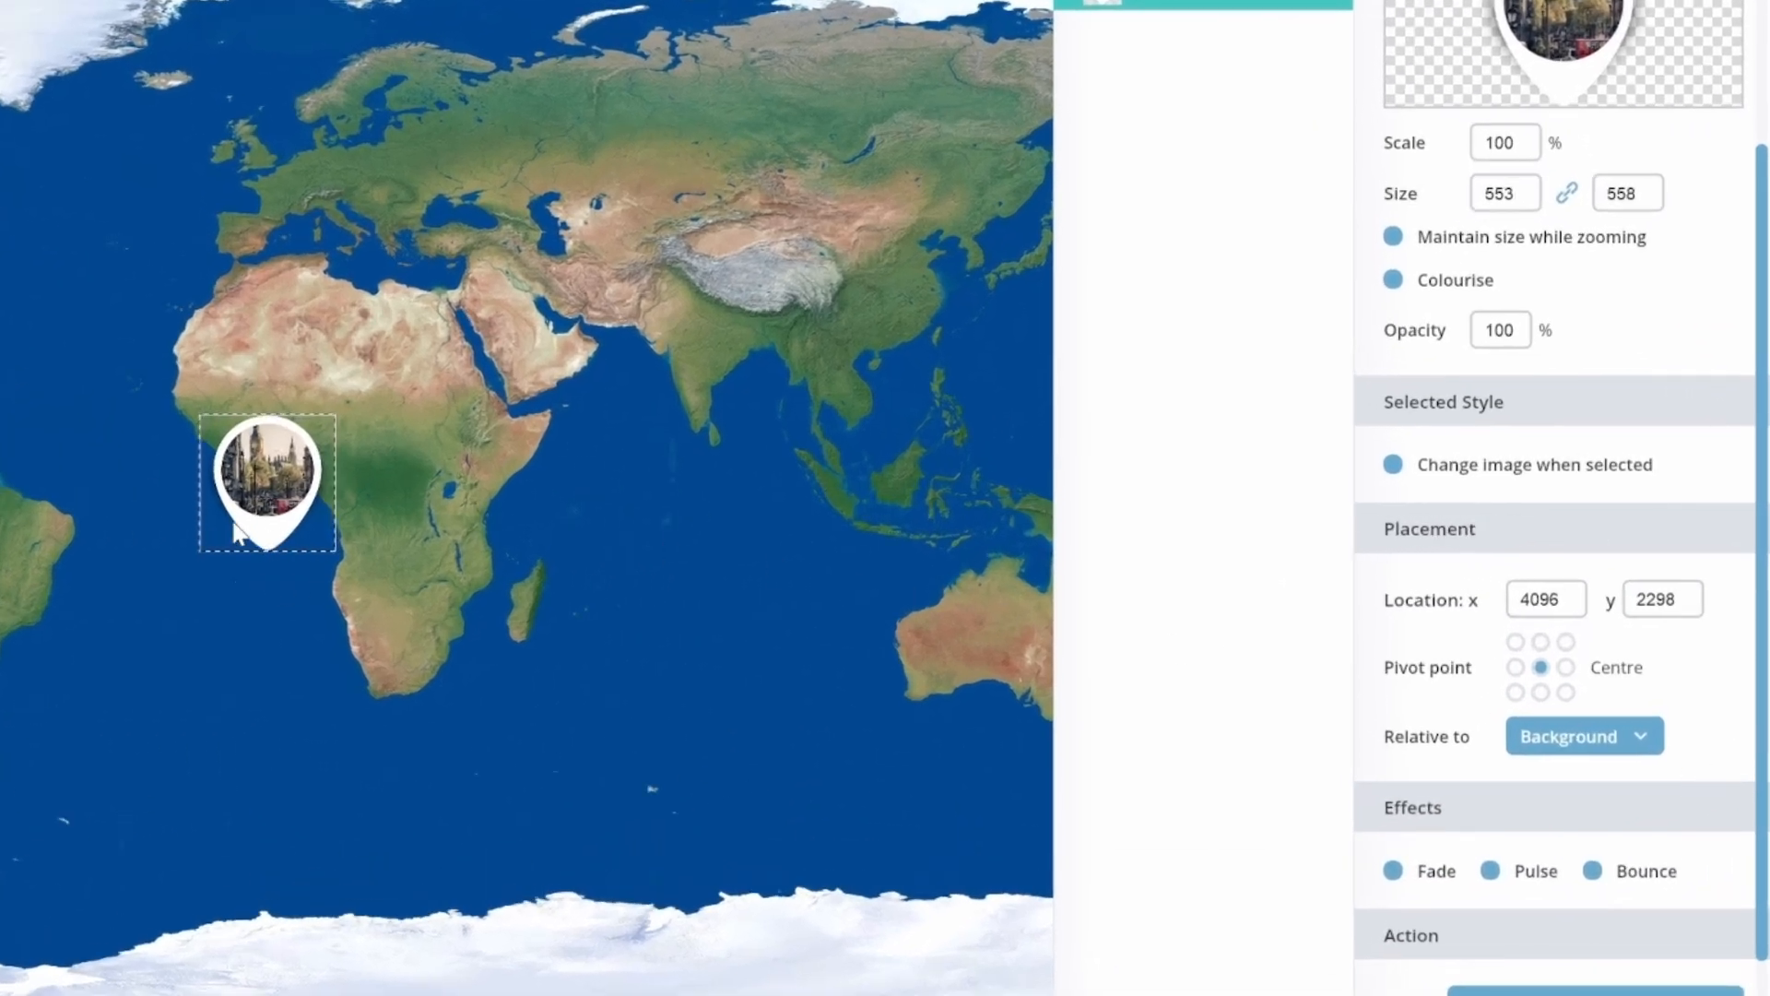
click(1540, 693)
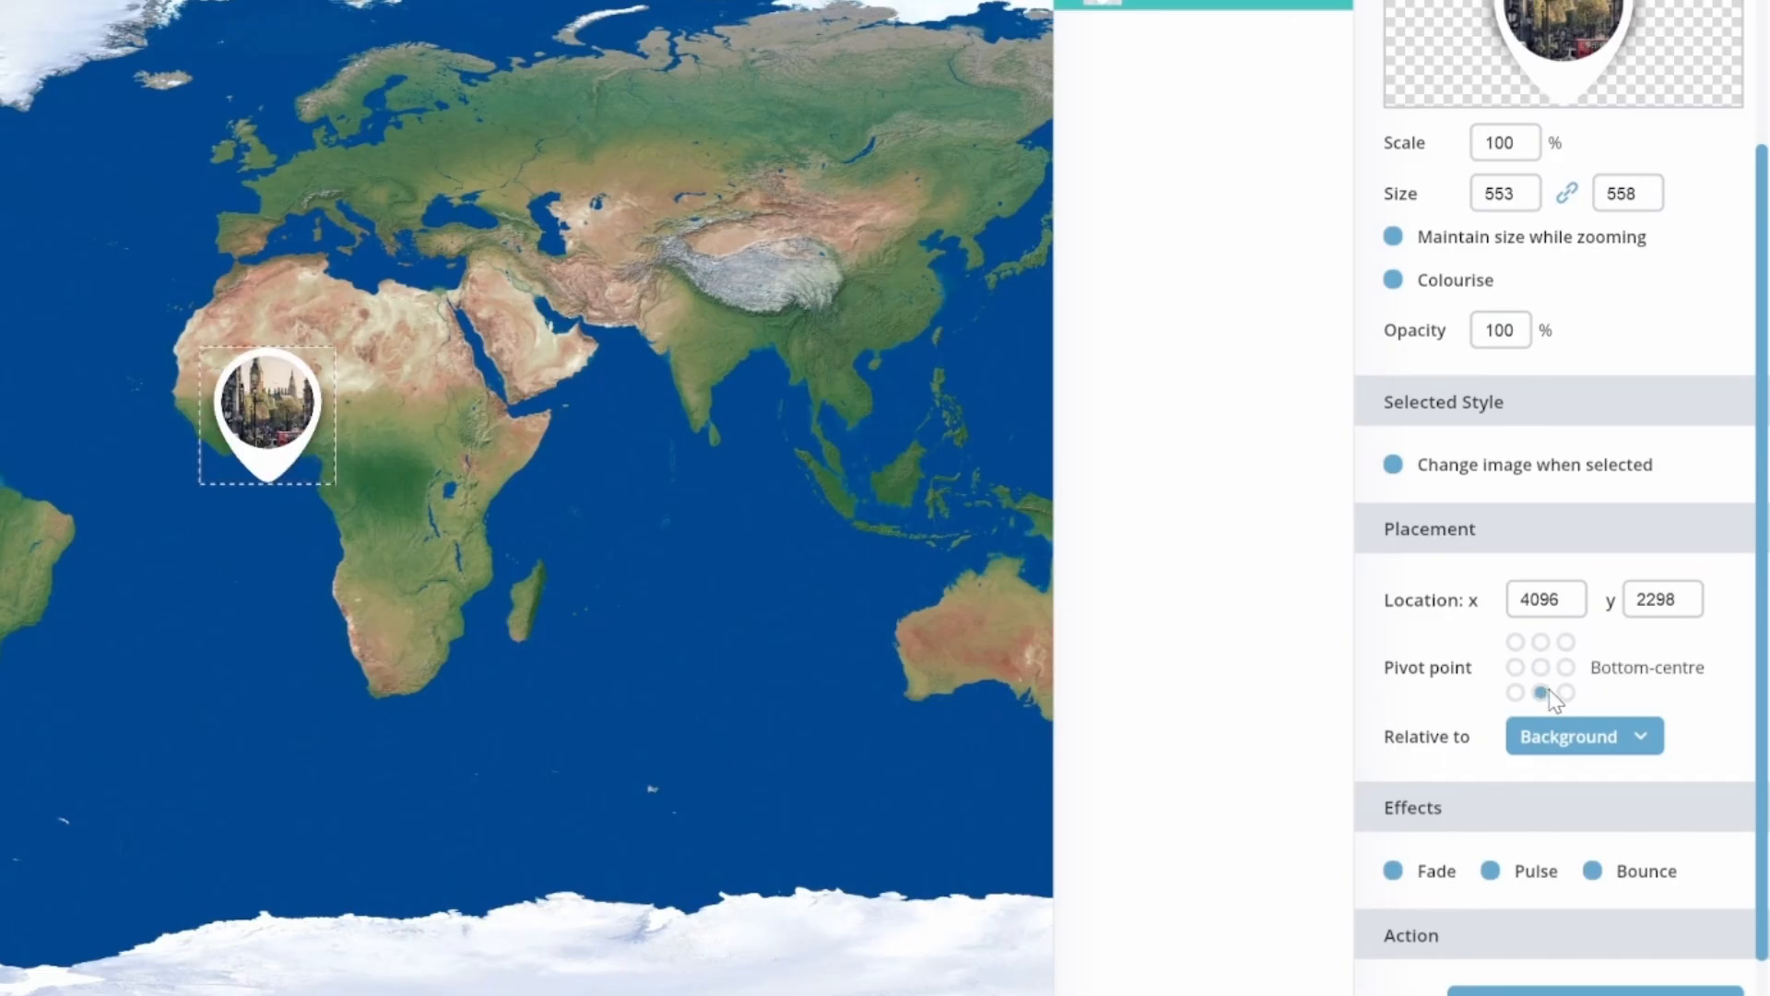
scroll(1756, 770, up, 2)
scroll(1761, 770, up, 3)
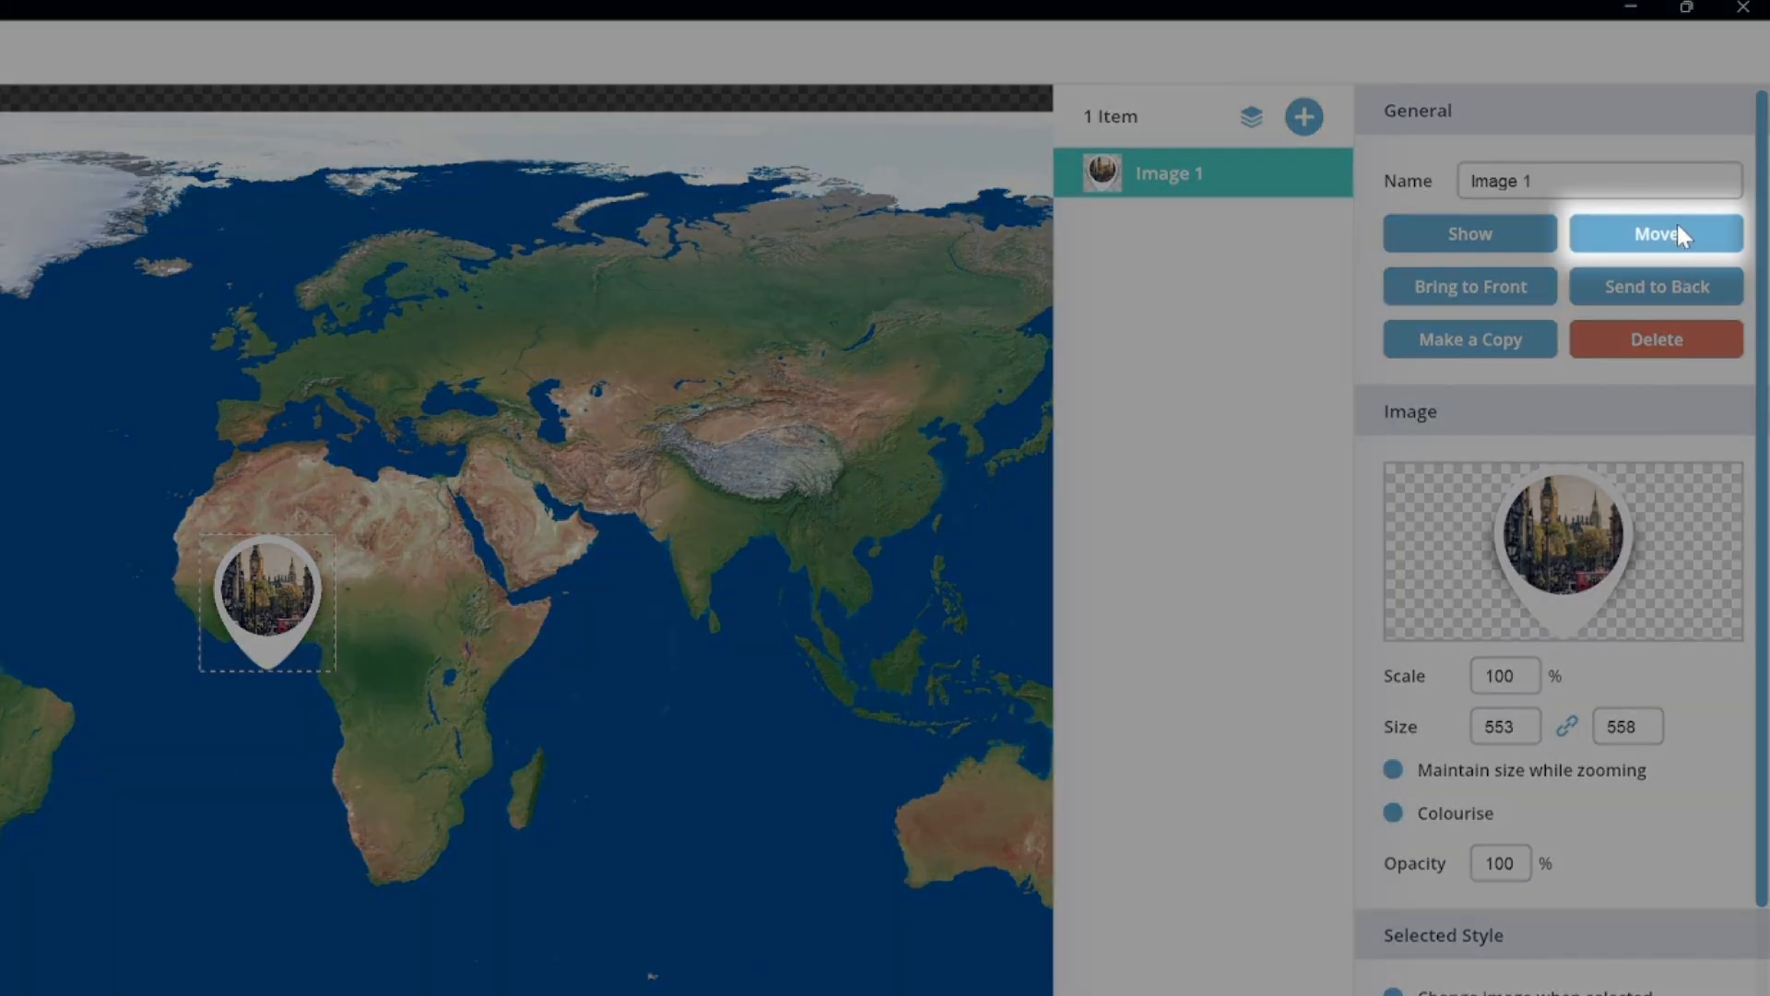
click(1673, 231)
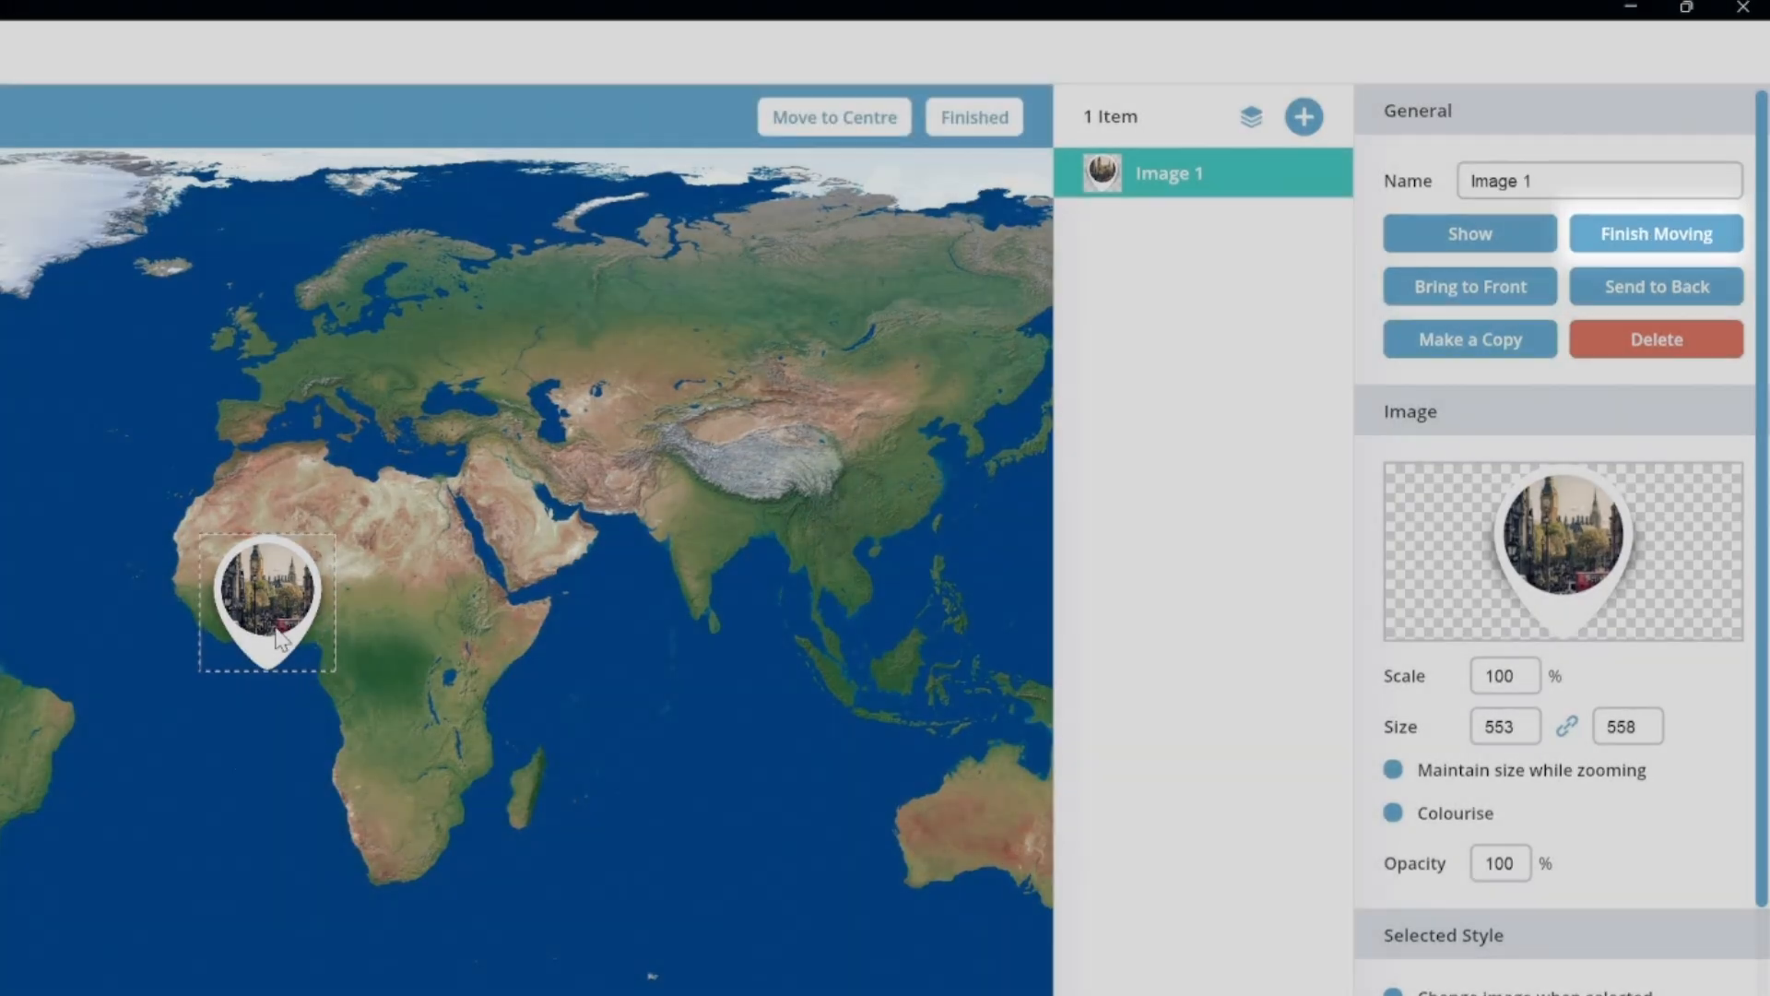
mouse_move(284, 636)
mouse_down()
mouse_move(354, 438)
mouse_move(275, 315)
mouse_up()
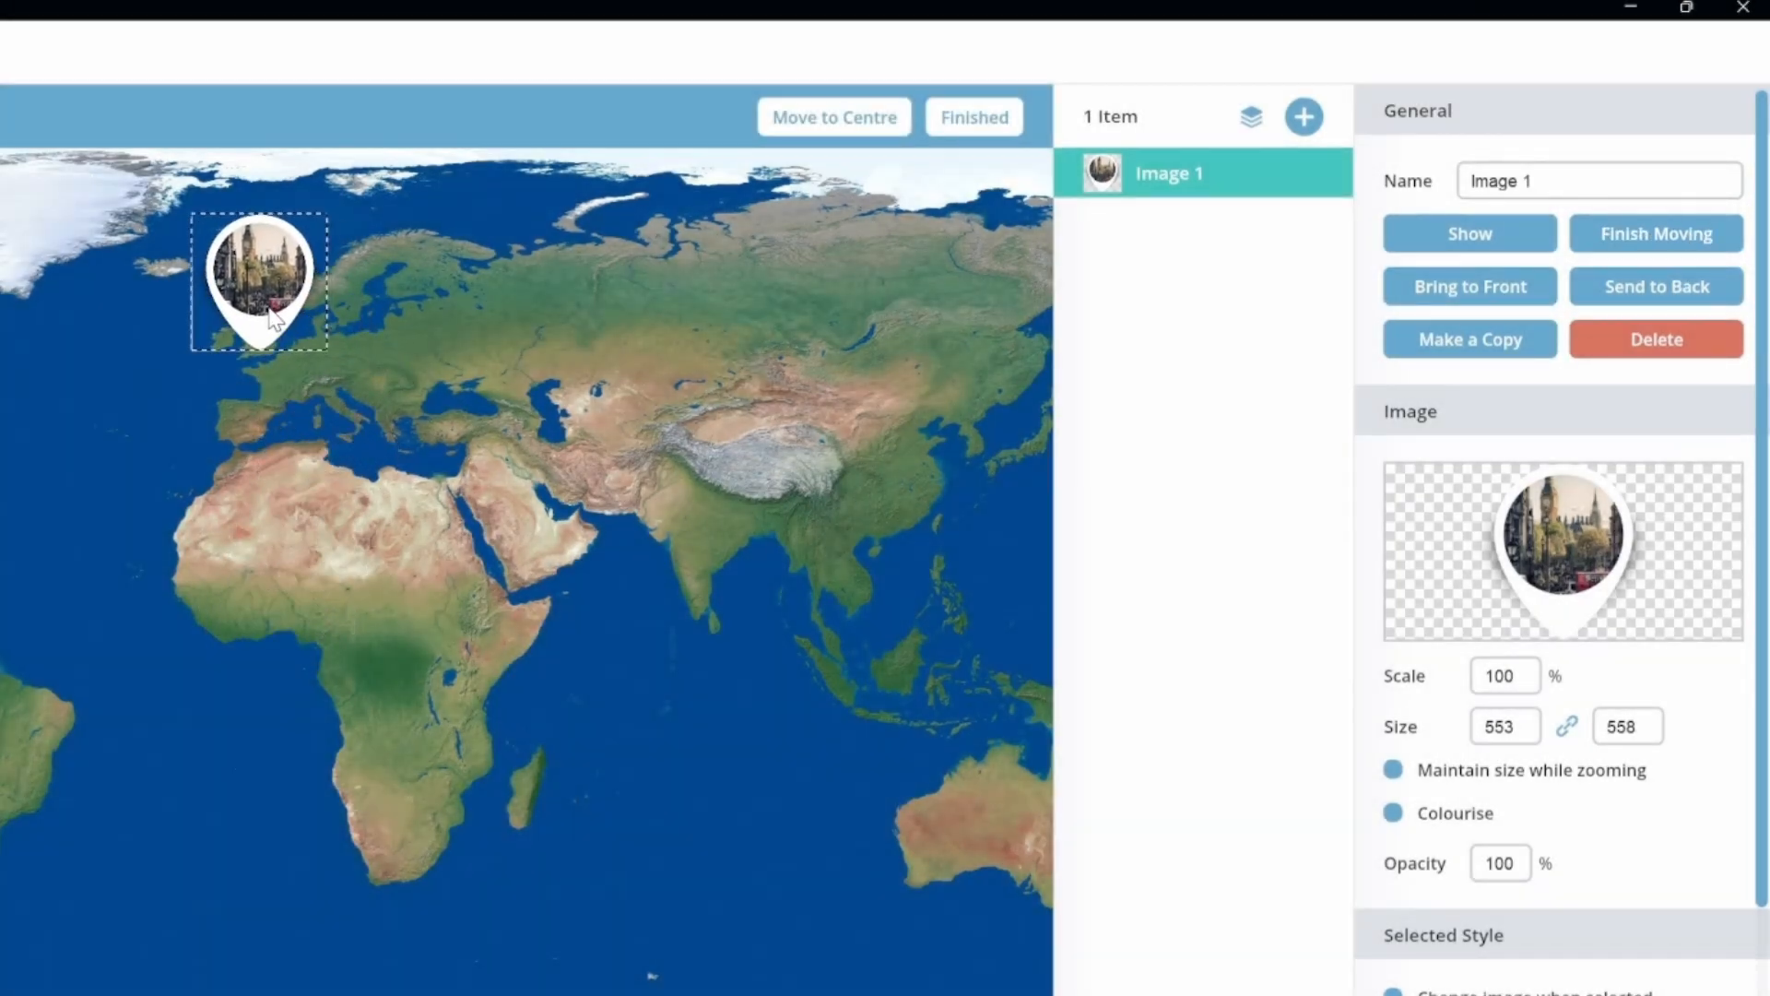
click(990, 129)
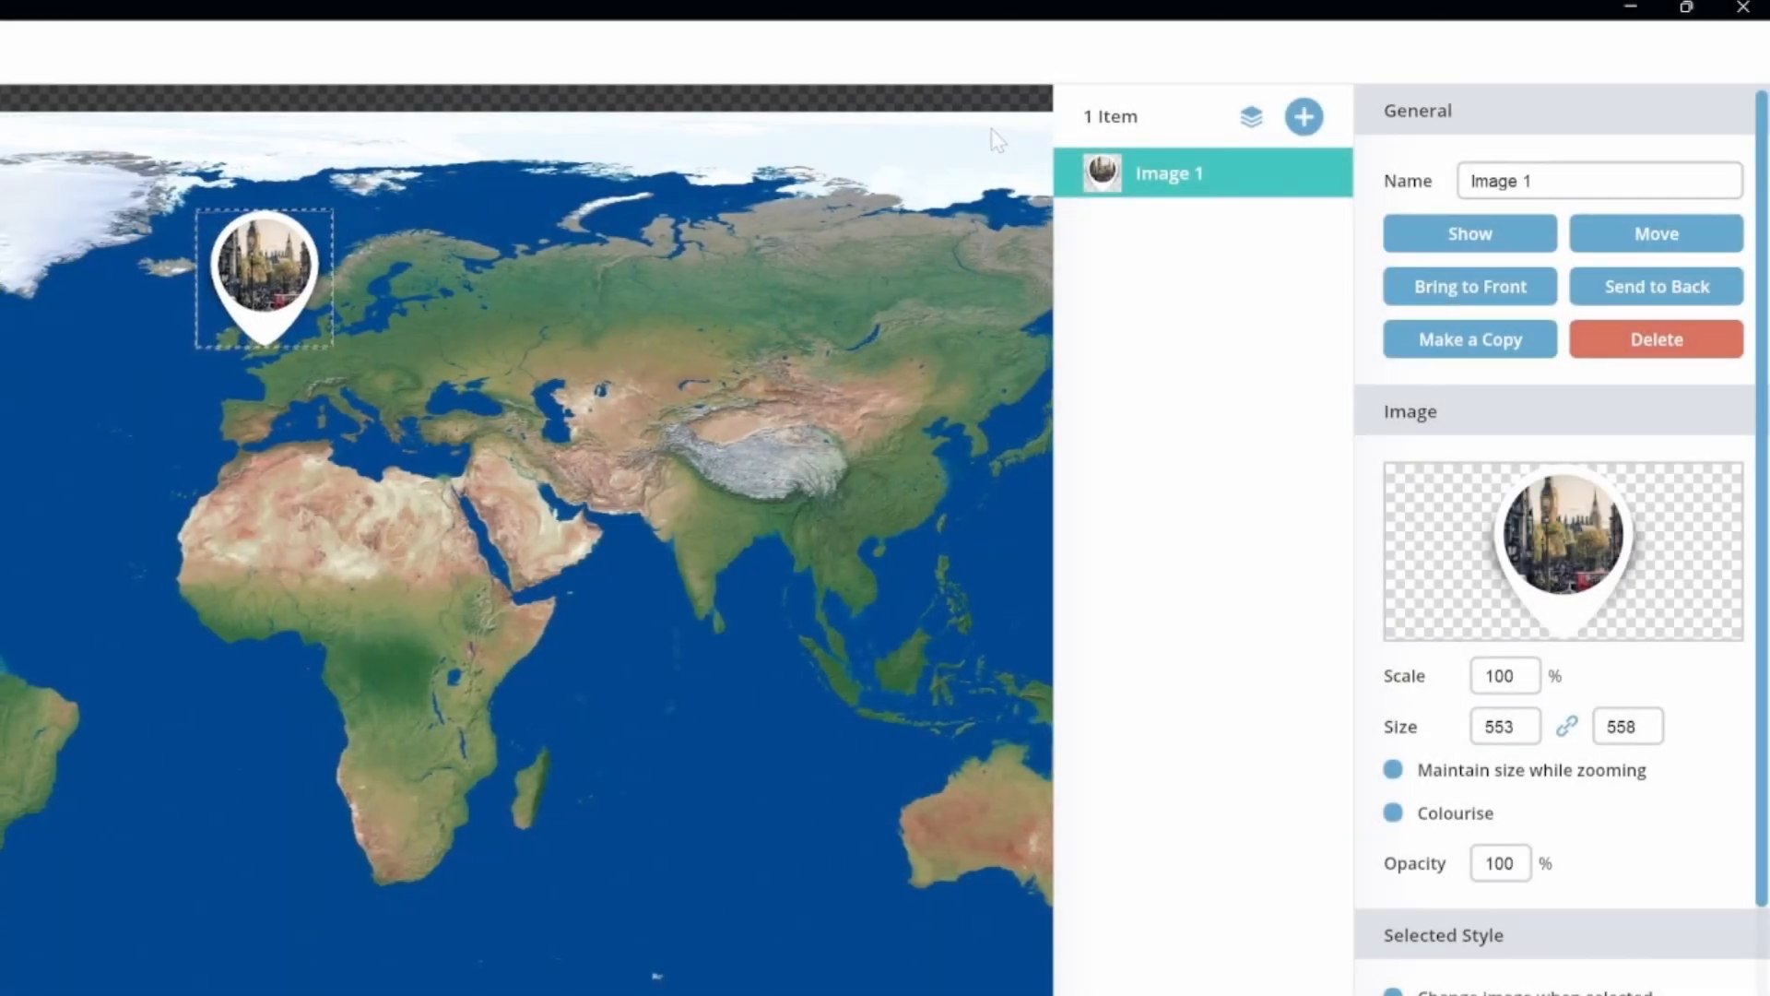
Set the London marker's height to 350 with its proportions kept.
click(1635, 725)
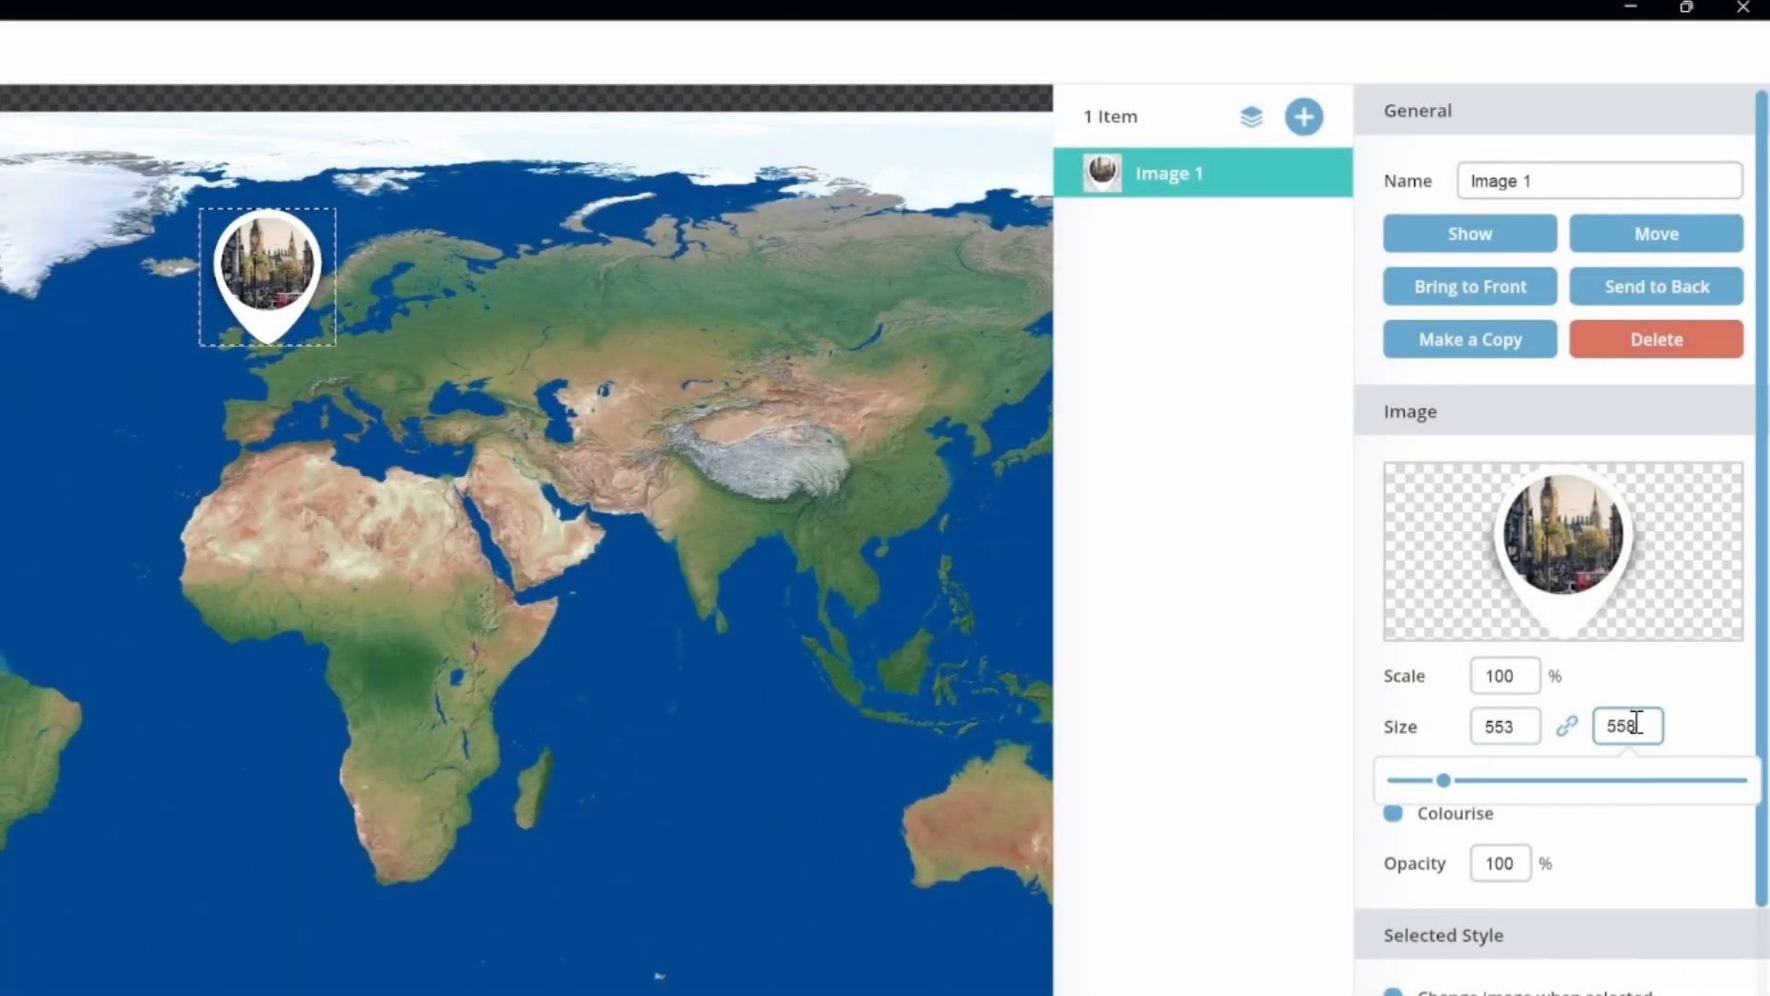
drag(1444, 780, 1423, 780)
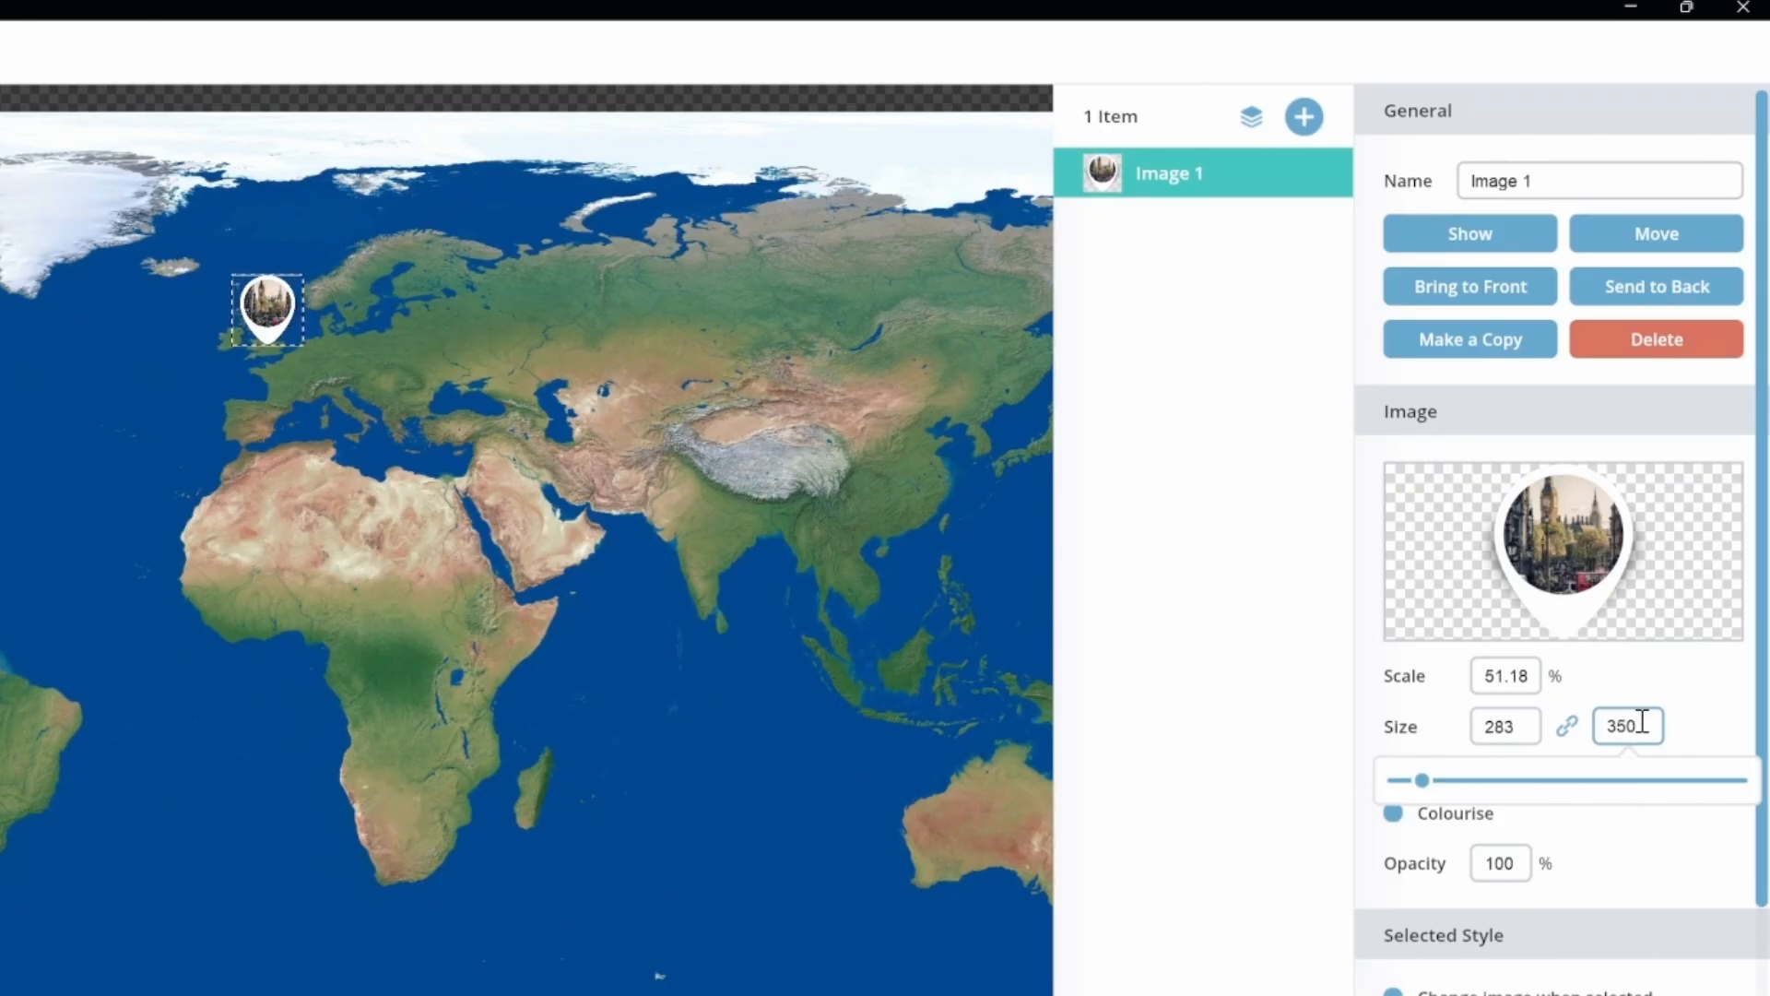
key(Return)
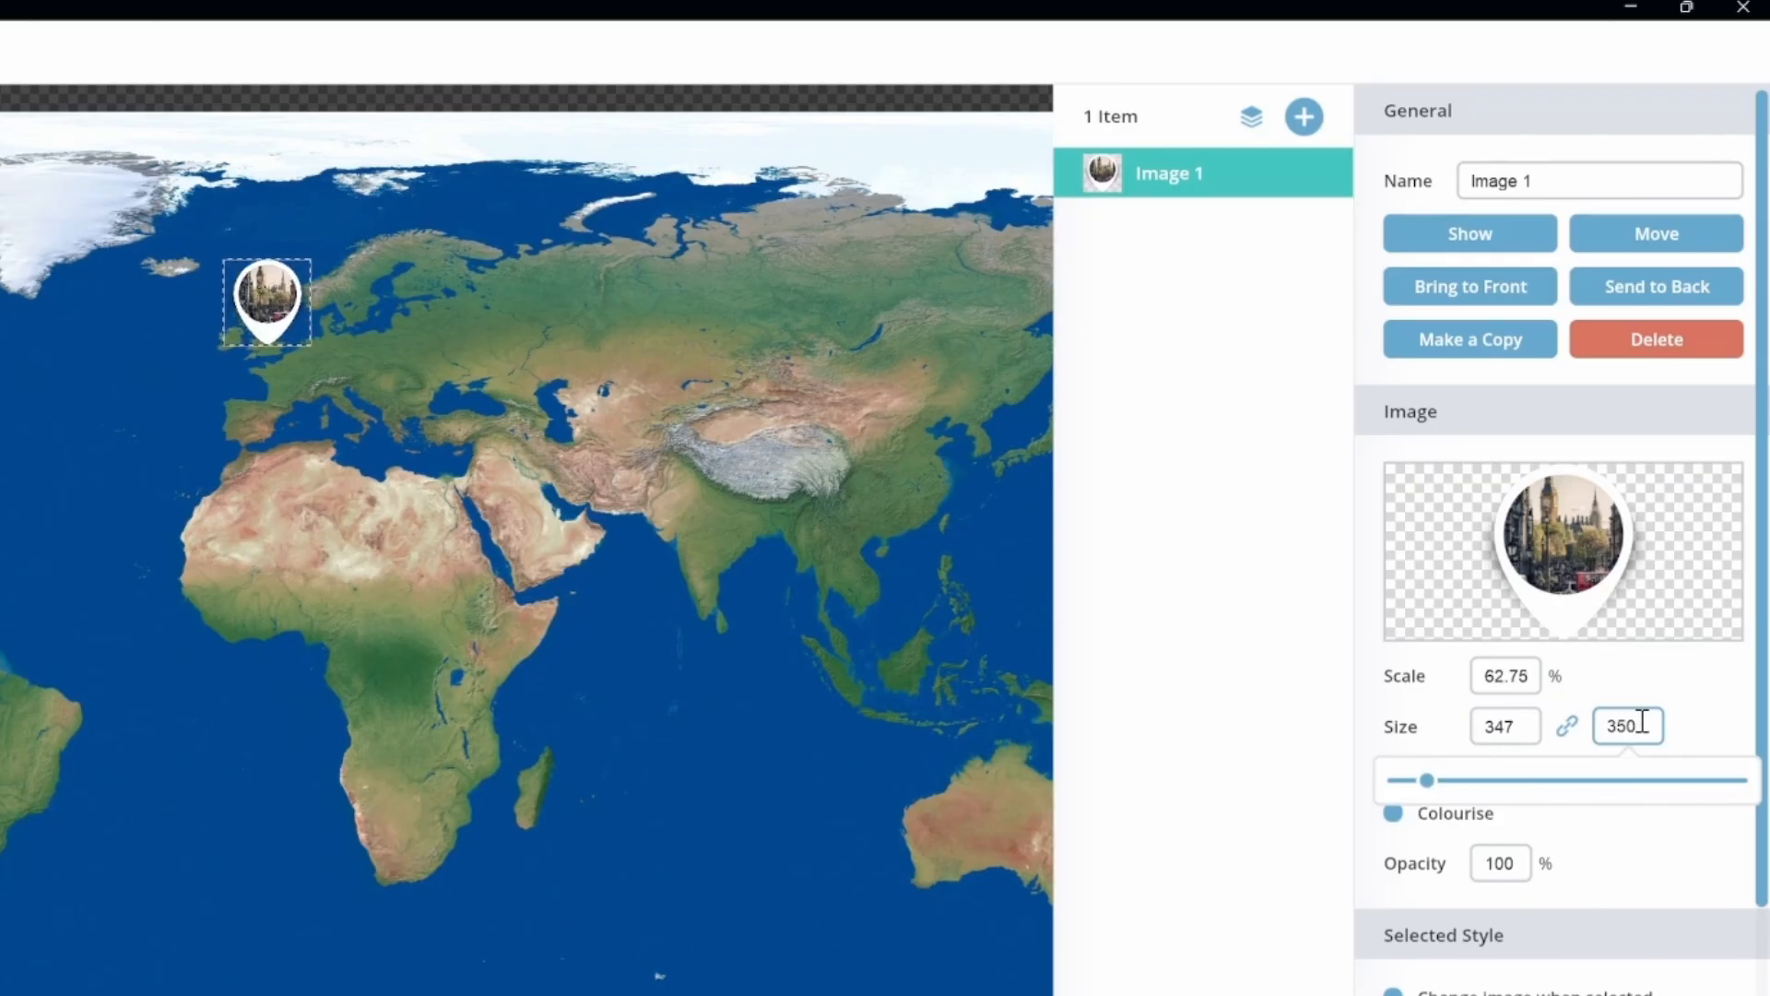
click(1664, 848)
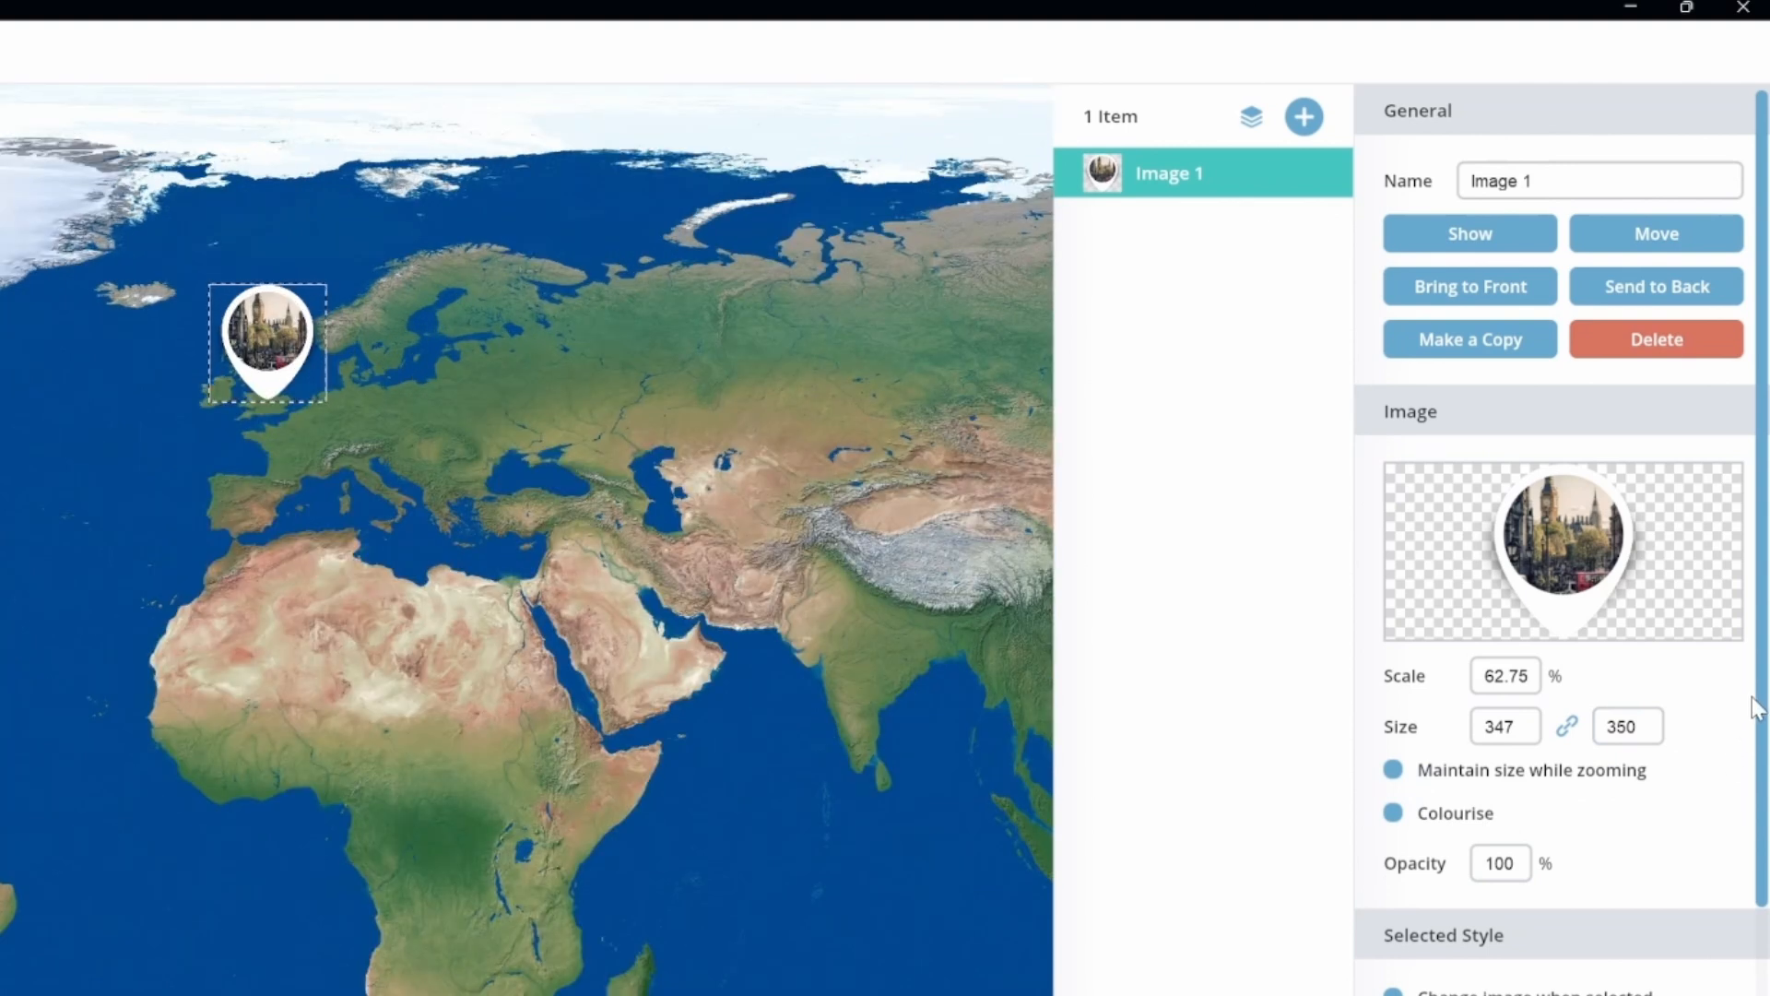
Try the Pulse, Bounce and Fade effects on the London marker and leave only Pulse enabled.
drag(1757, 702, 1761, 995)
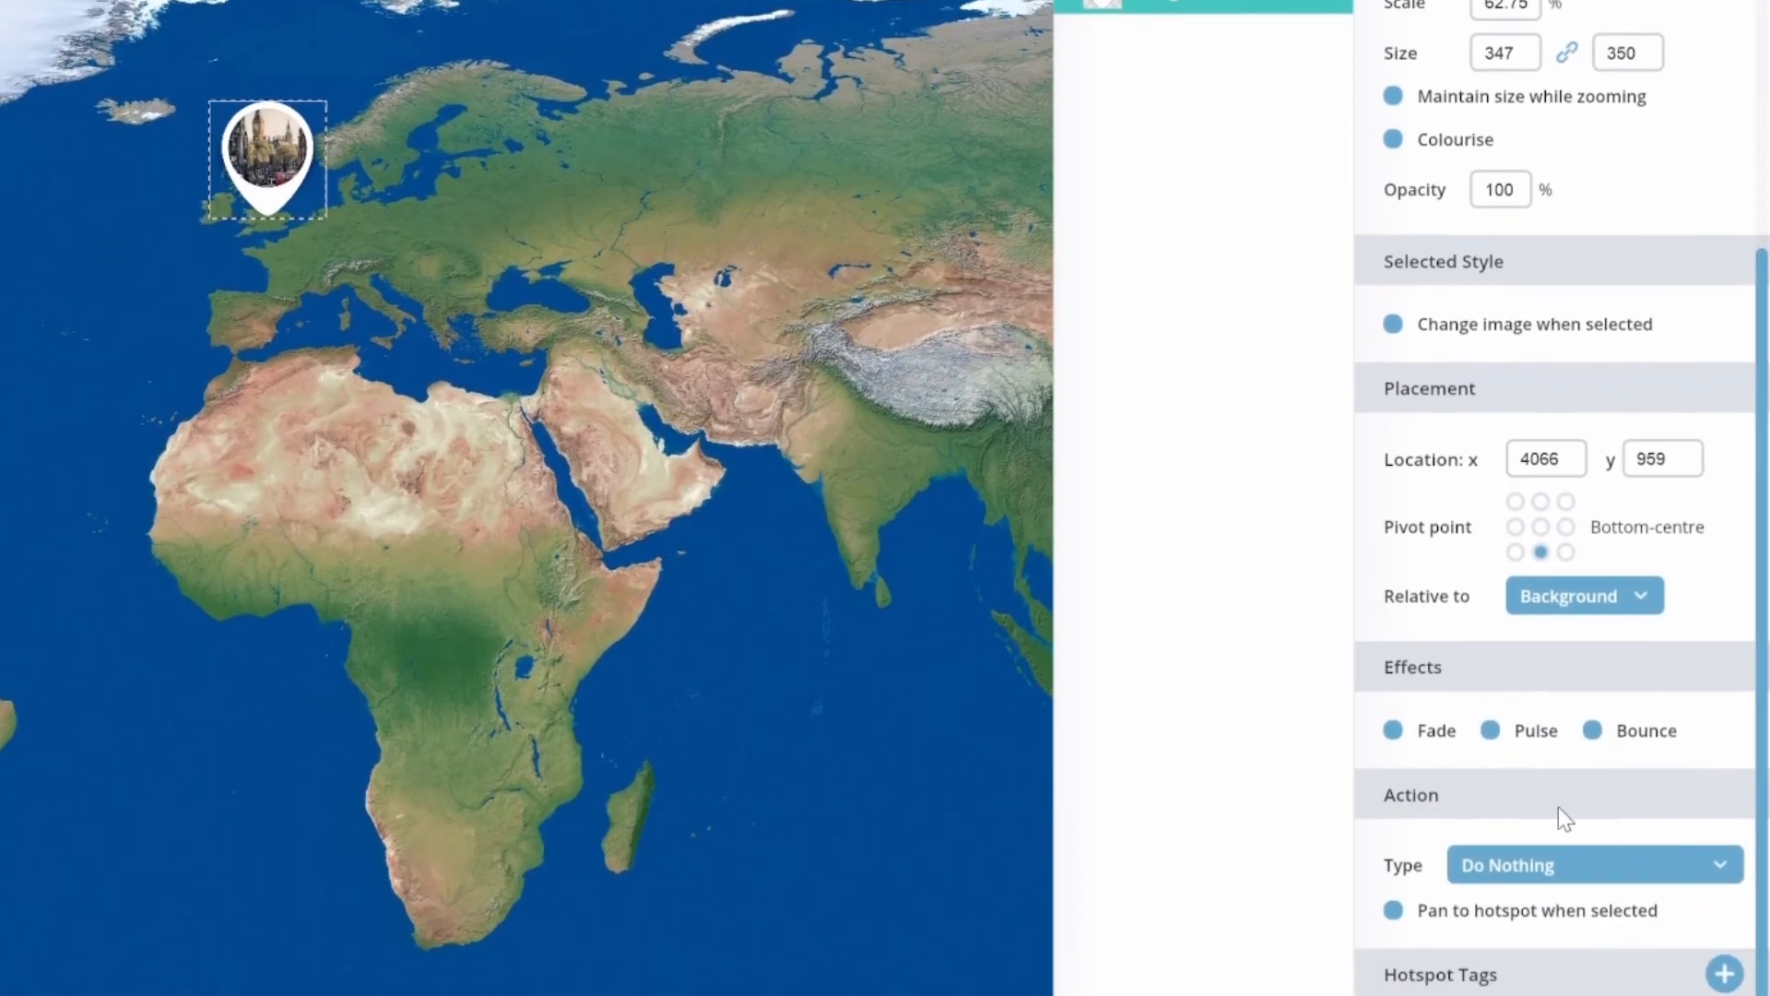
click(1490, 759)
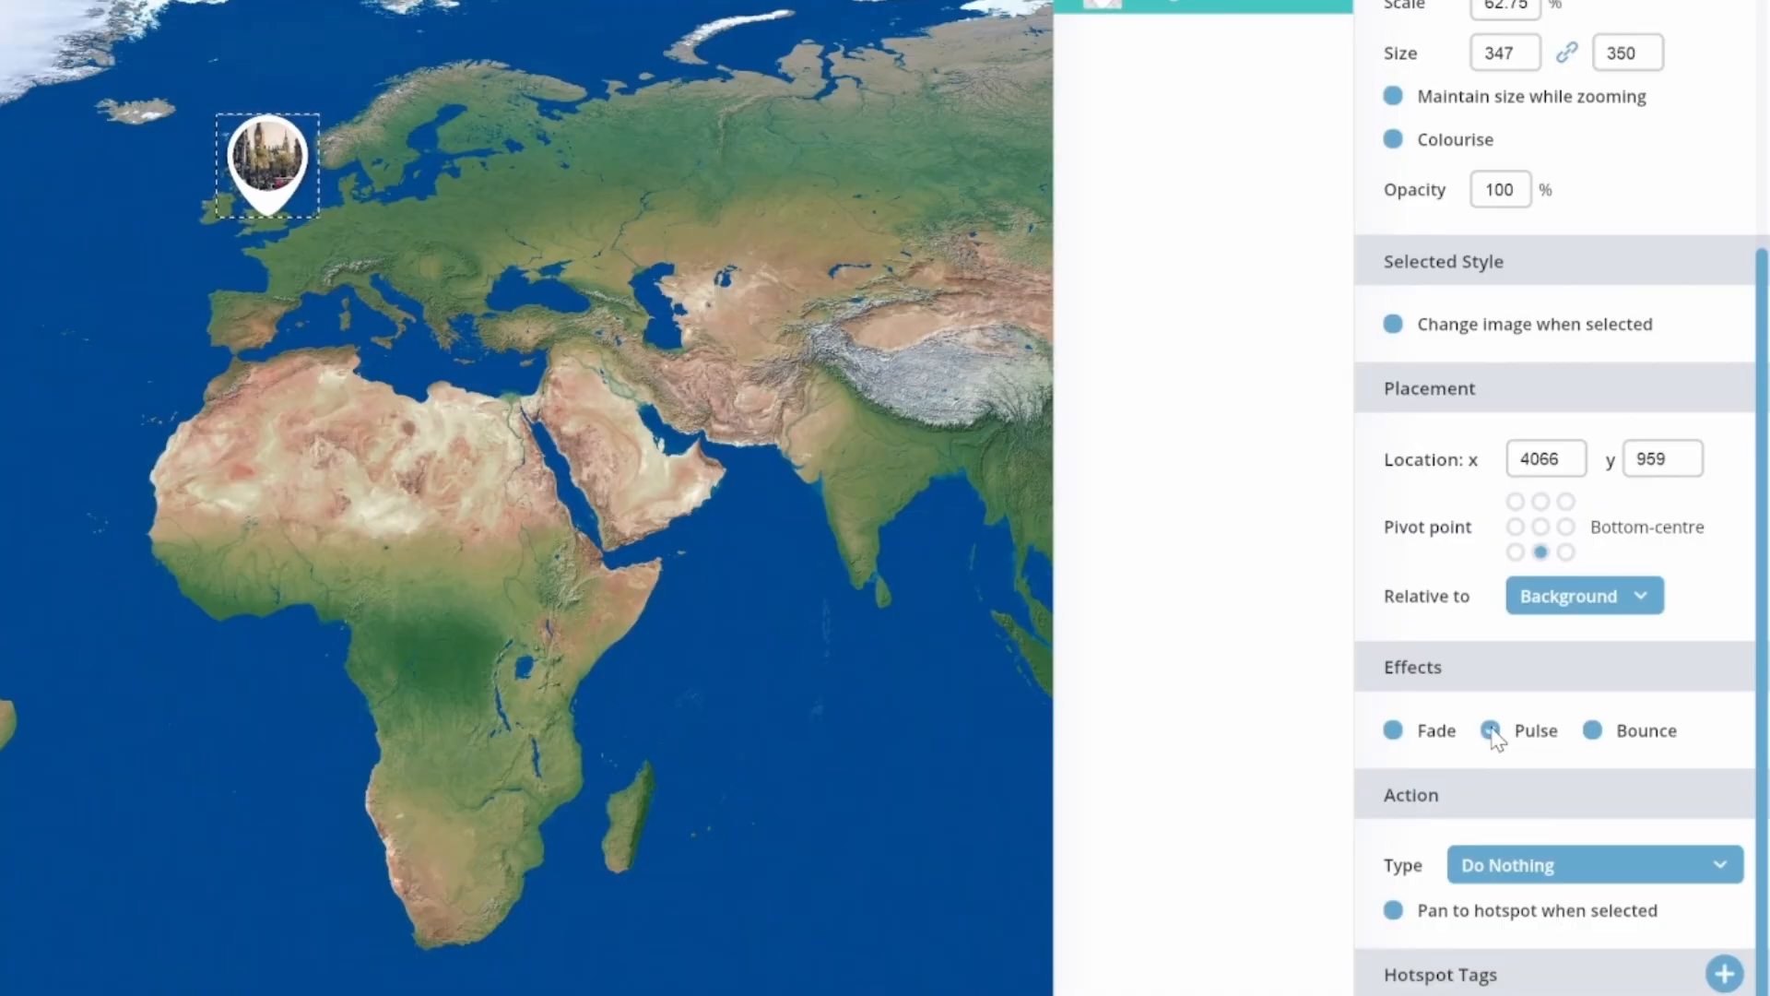
click(1599, 735)
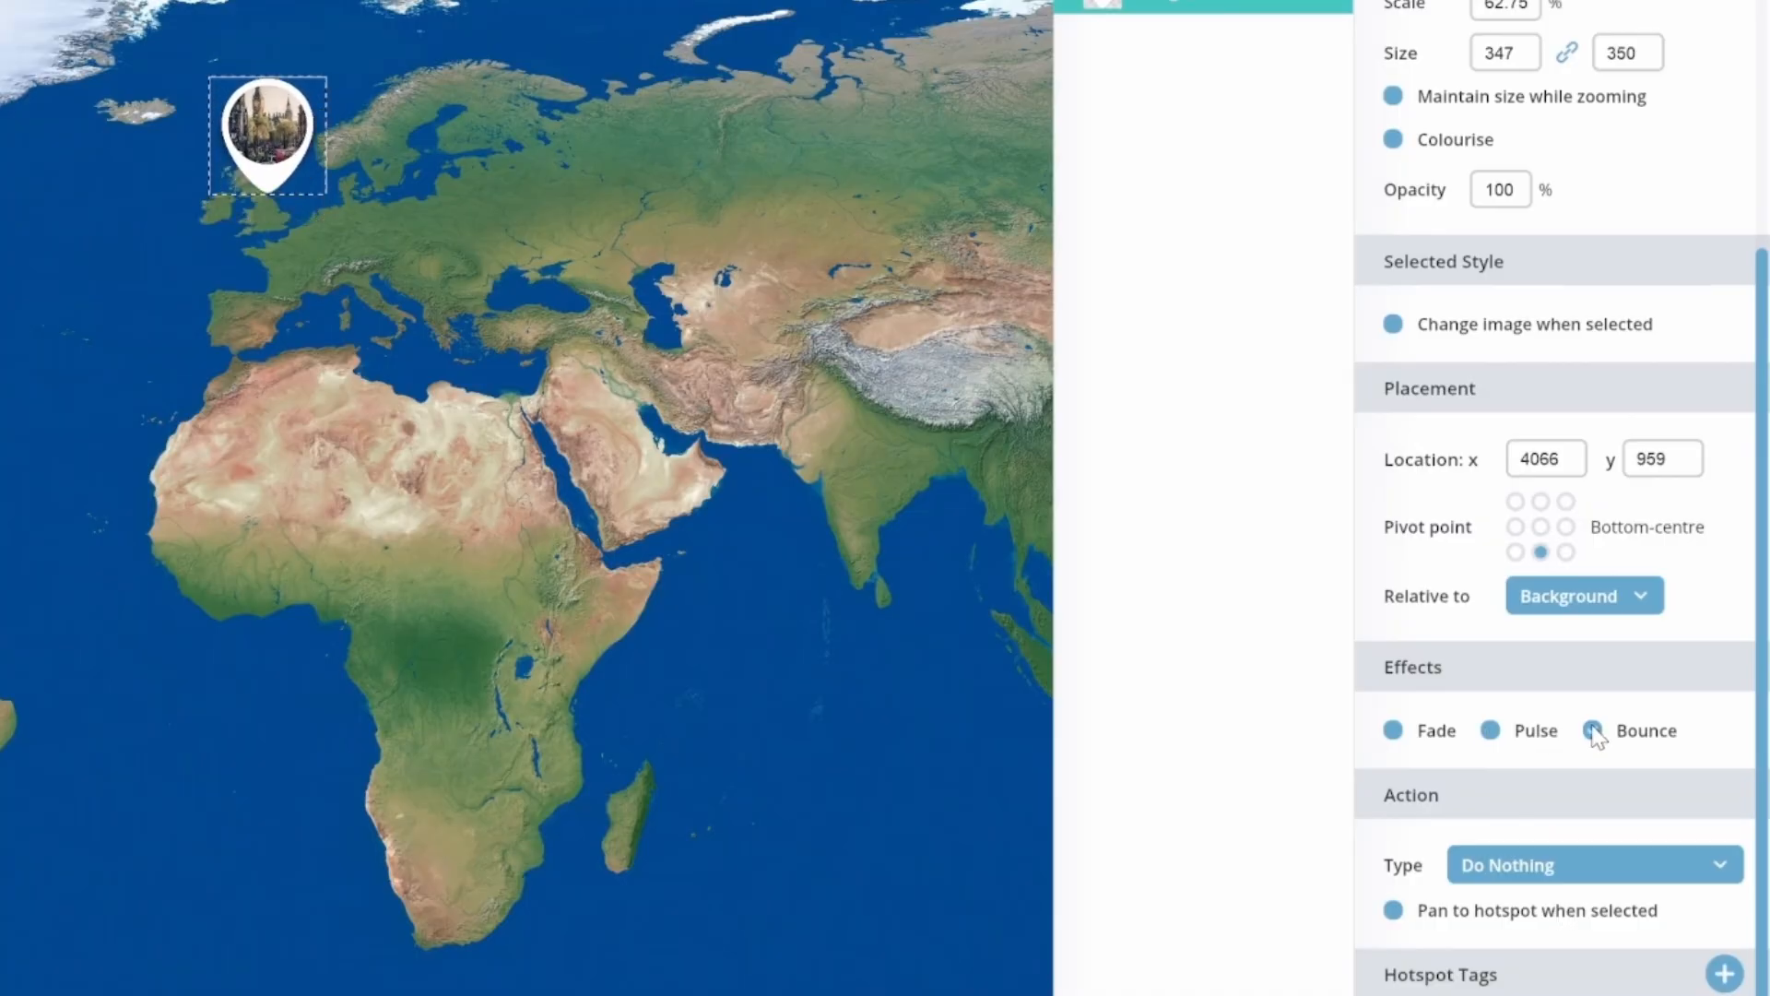
click(1593, 731)
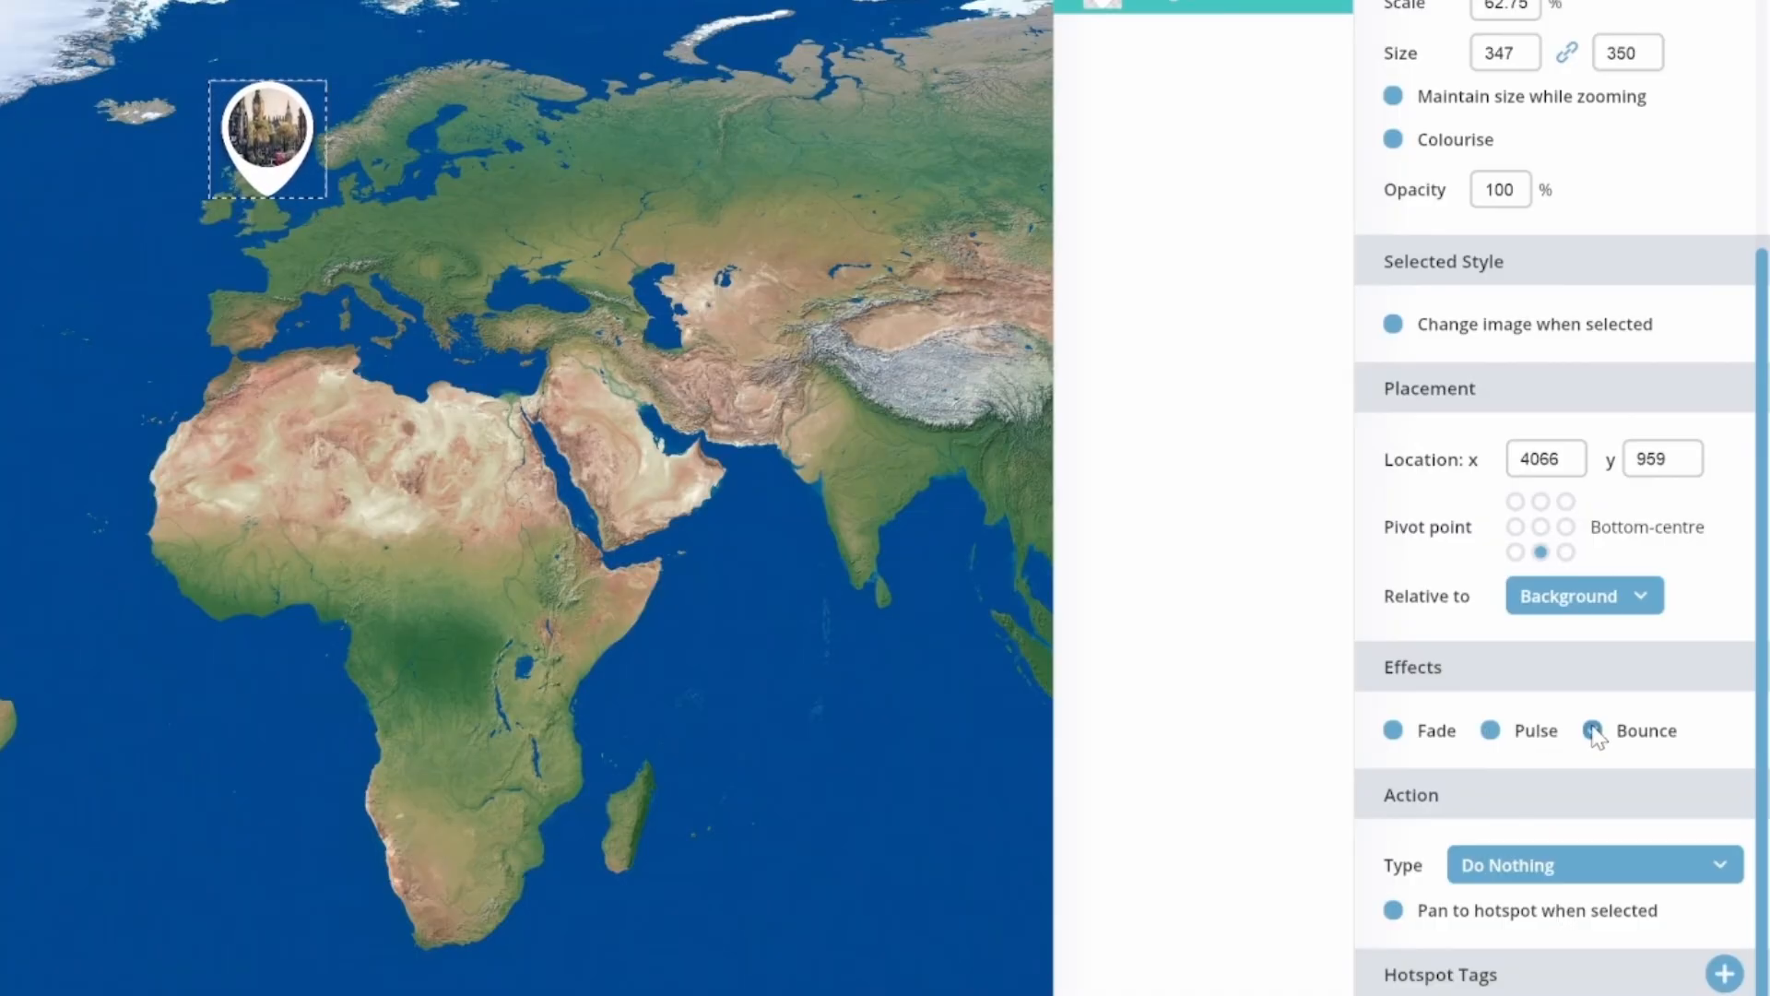
click(1395, 734)
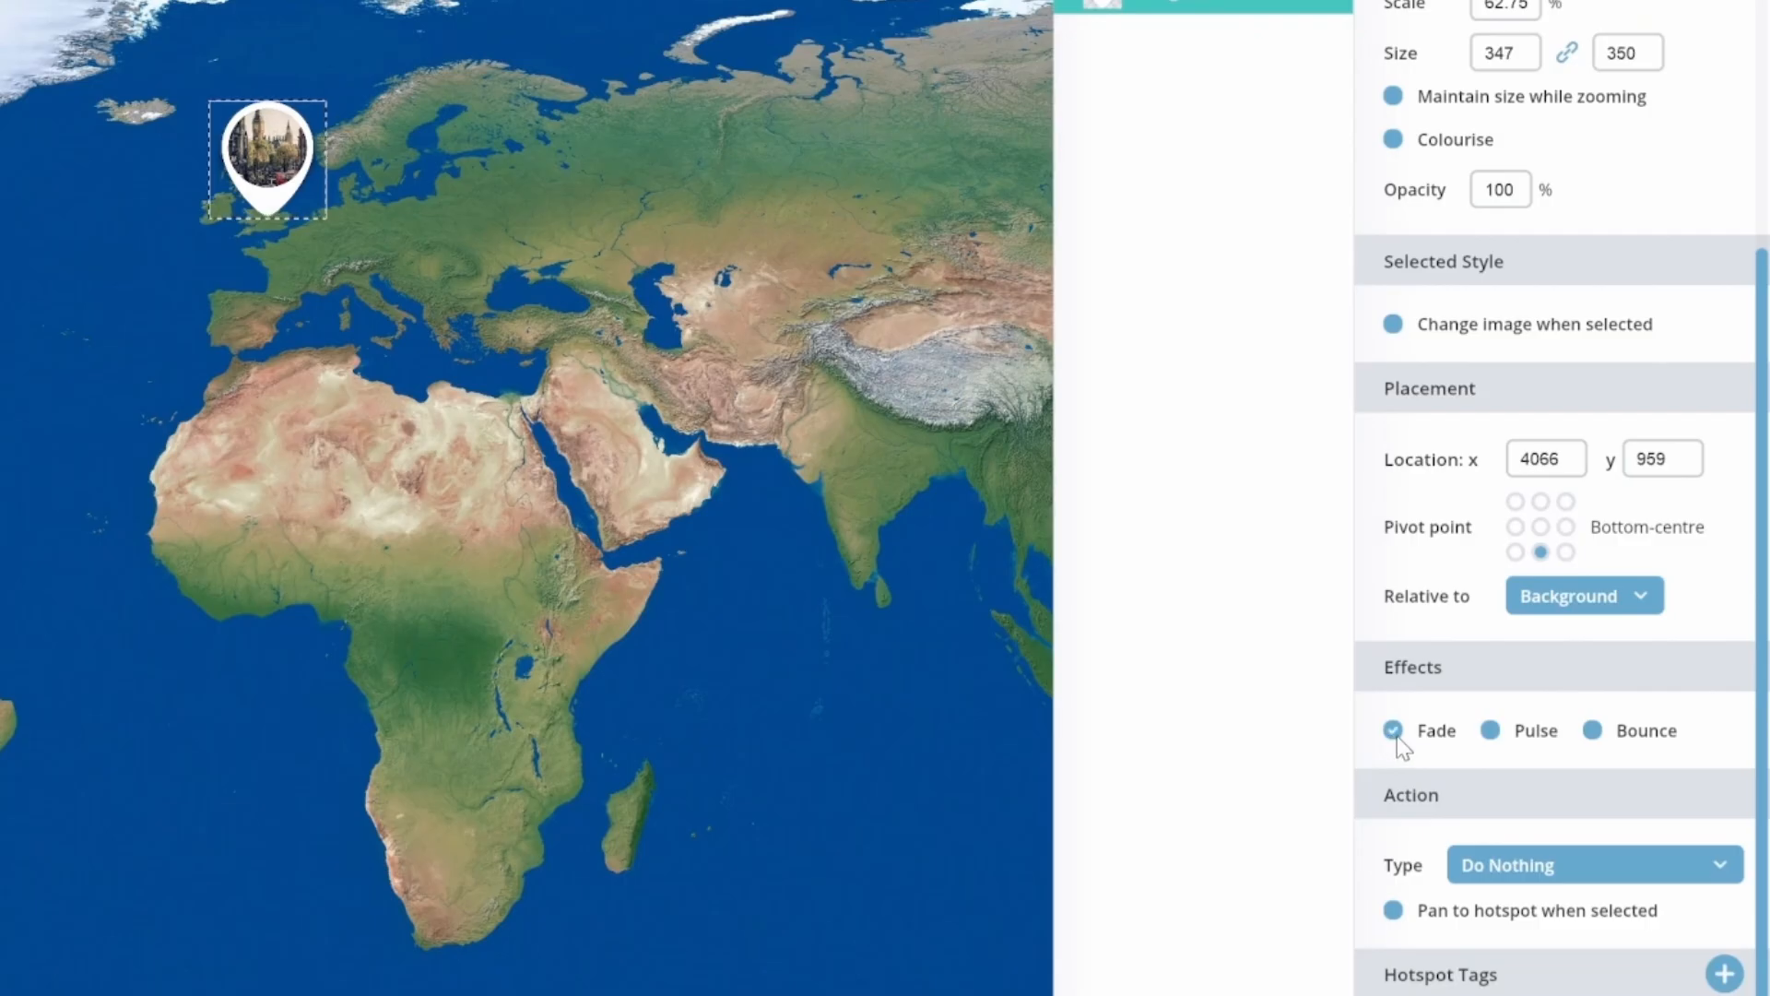
click(1490, 733)
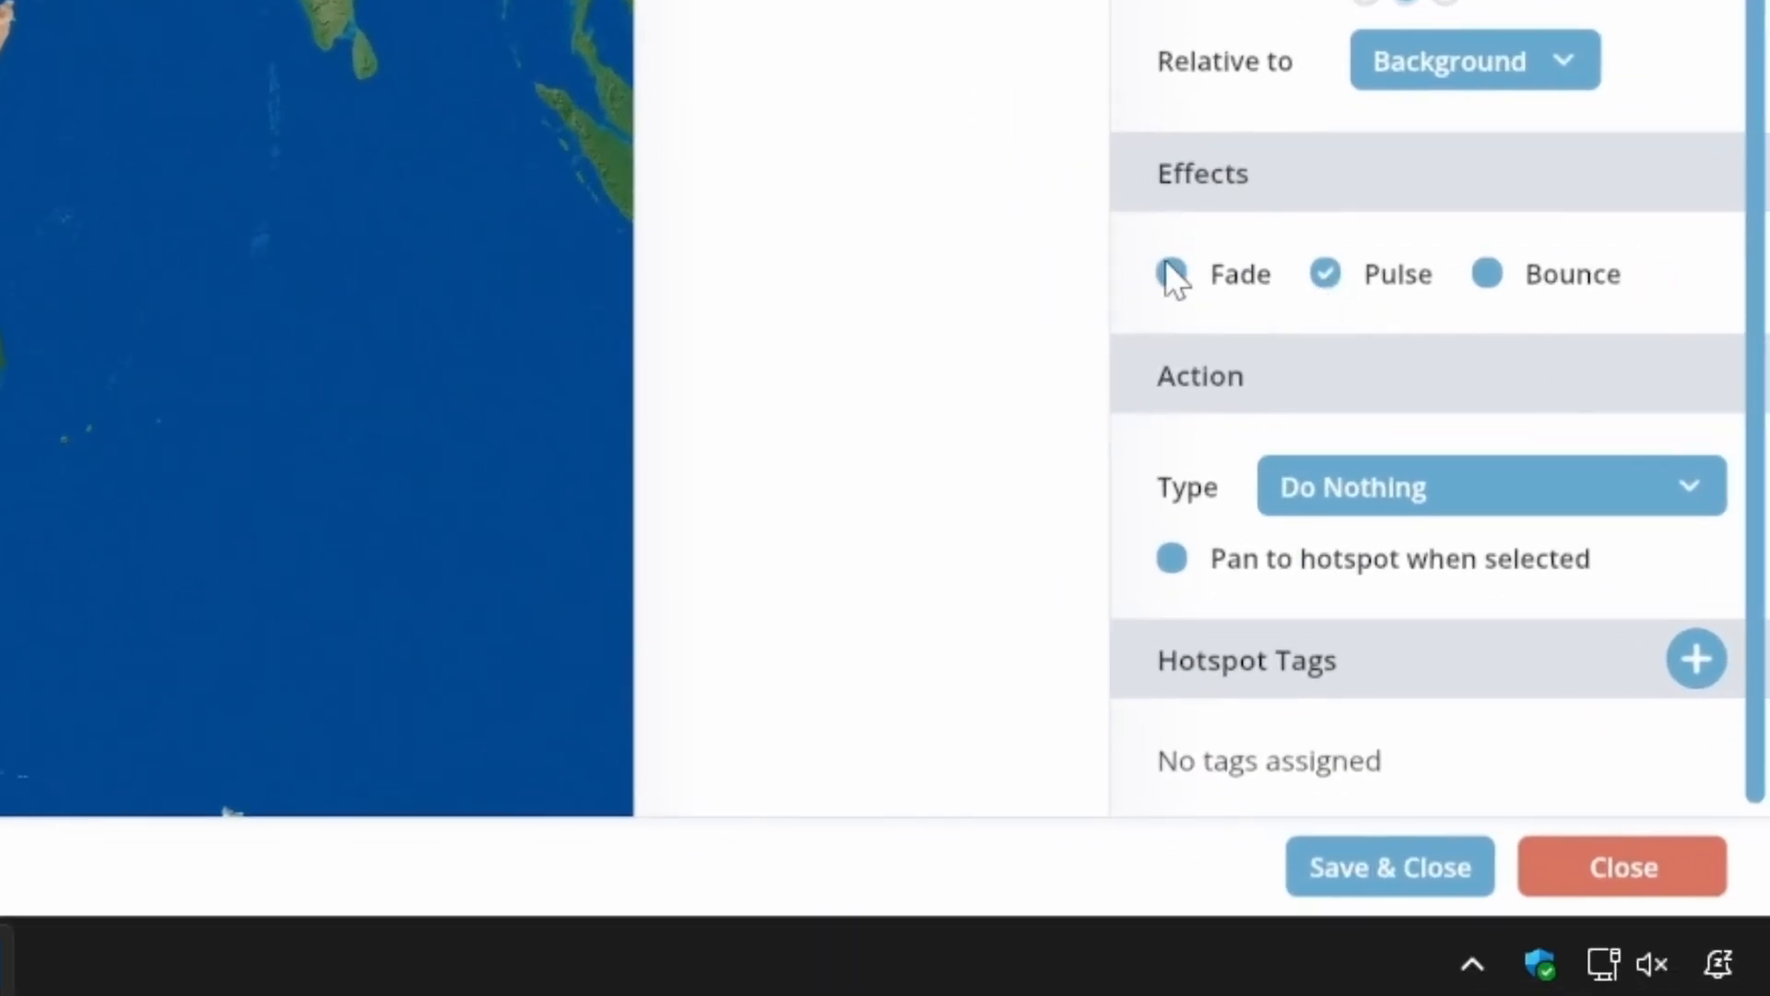
Set the marker's action to Show Content with the images London 1, London 2 and London 3 as its media.
click(1412, 485)
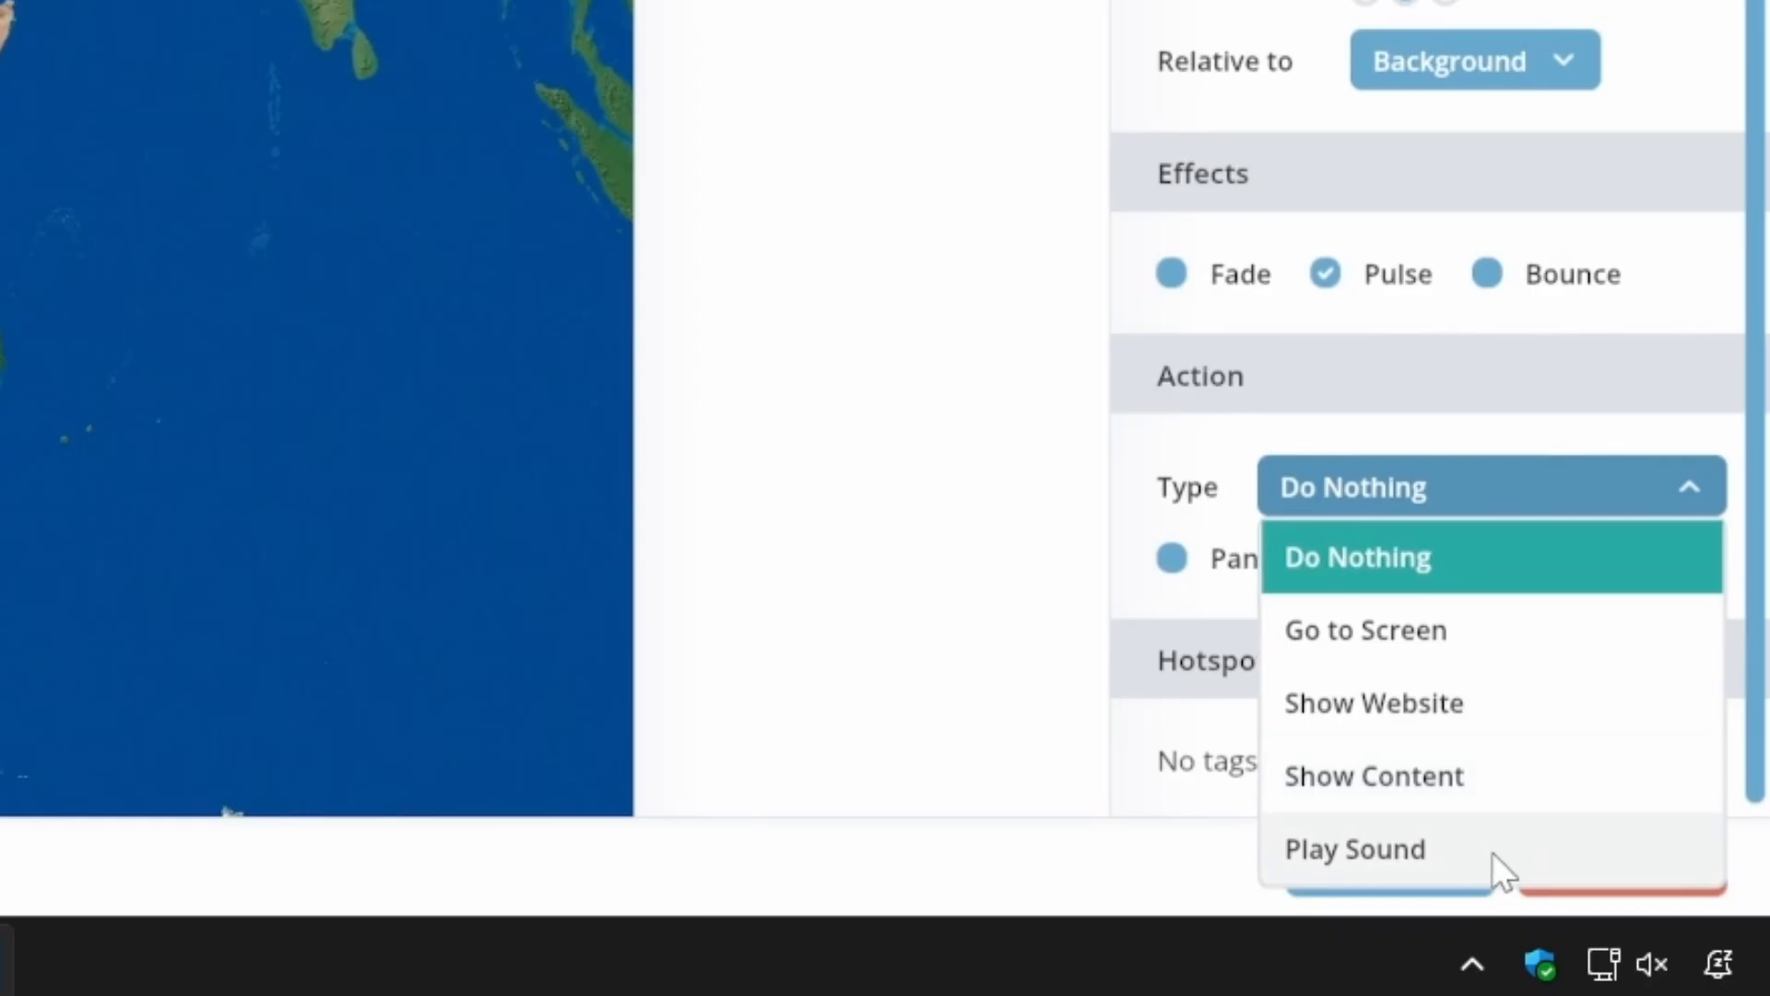
click(1444, 785)
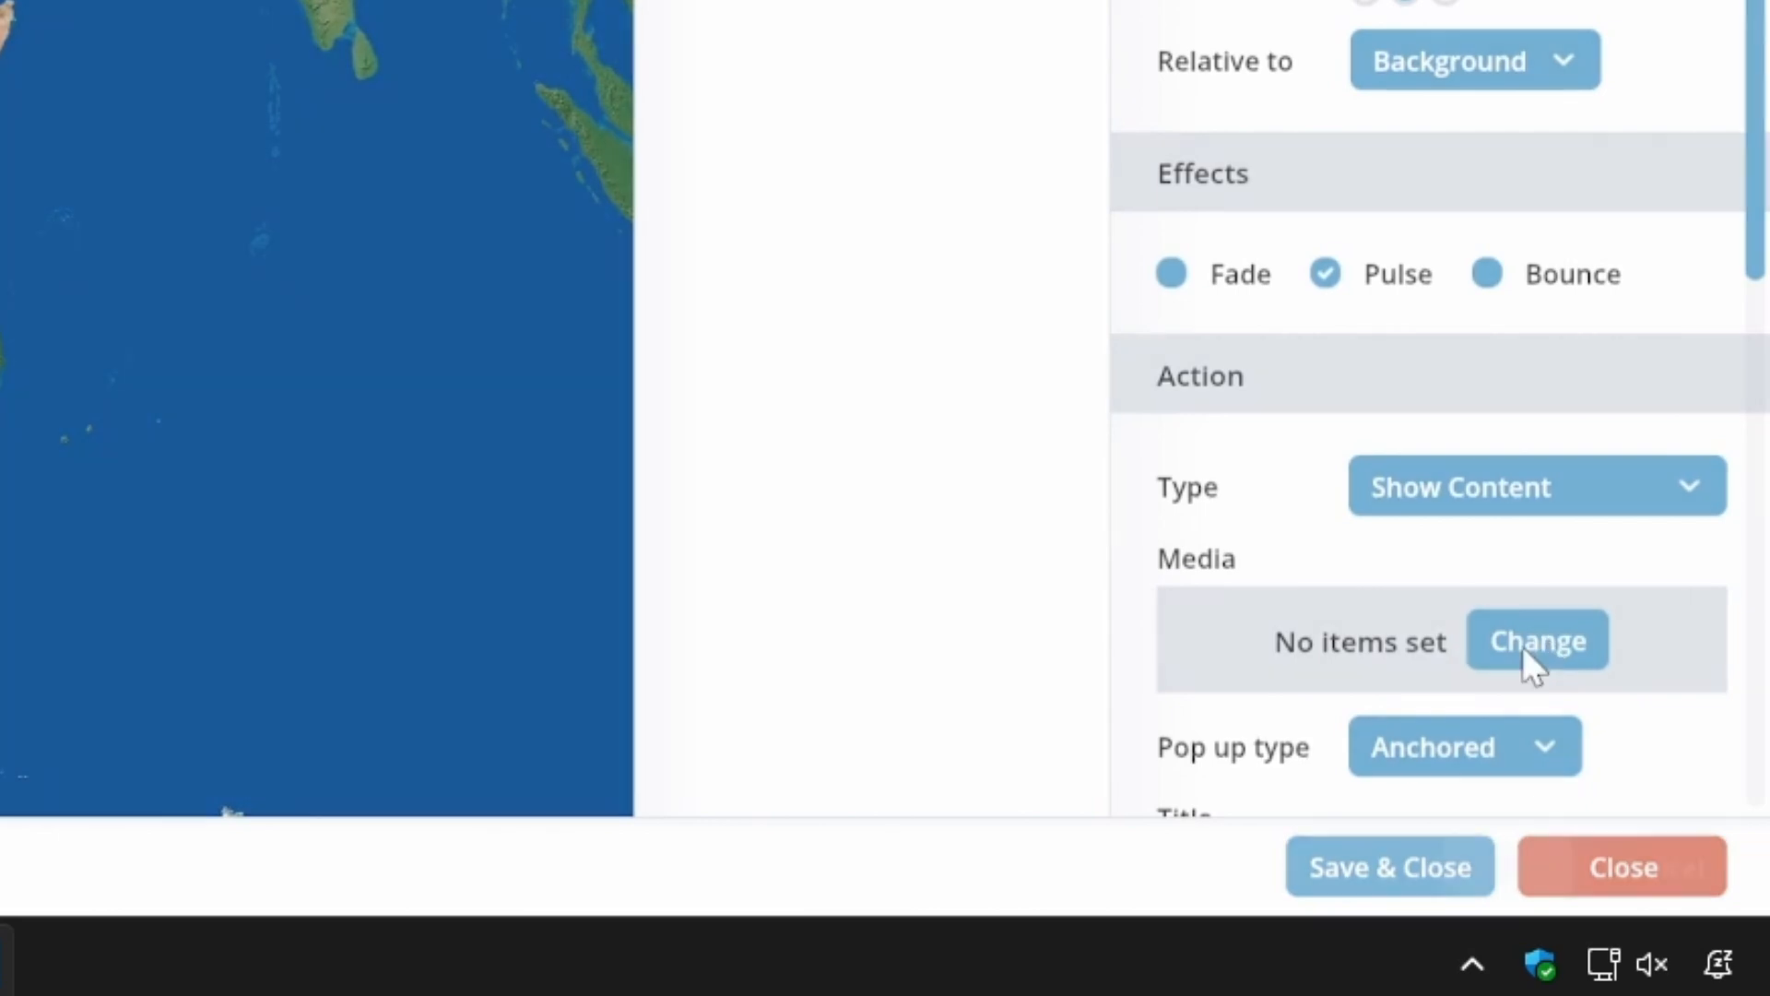
click(1538, 641)
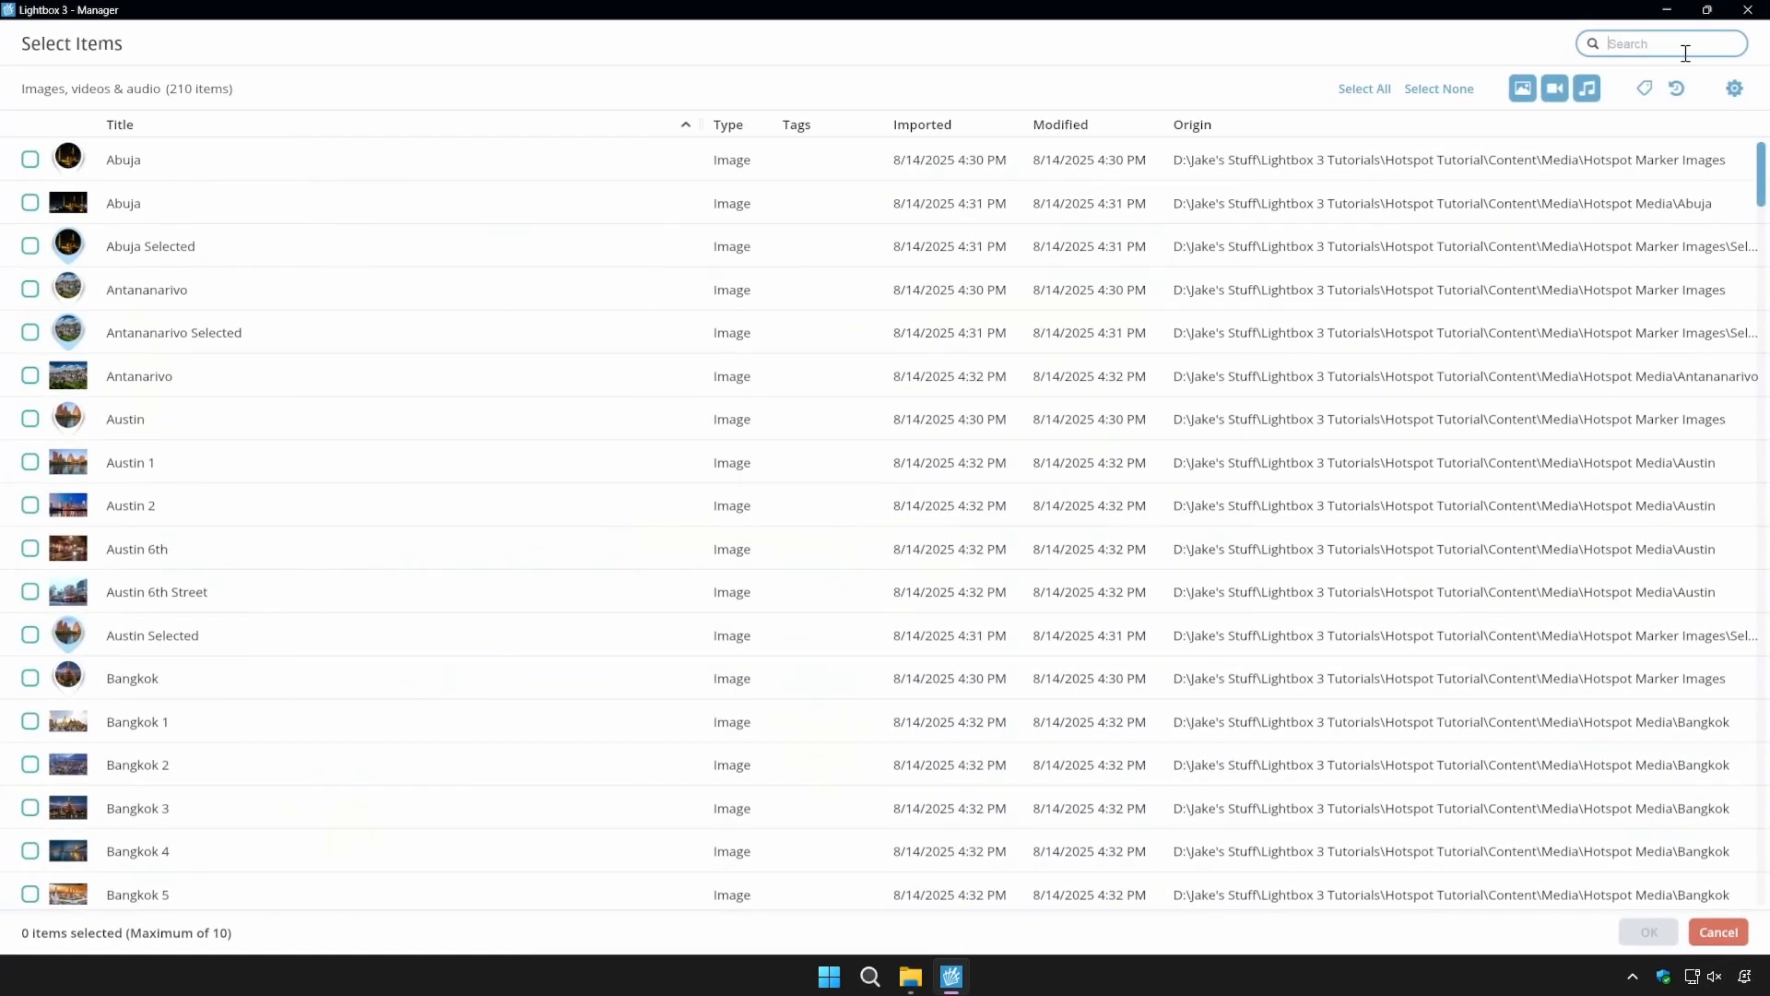
text(london)
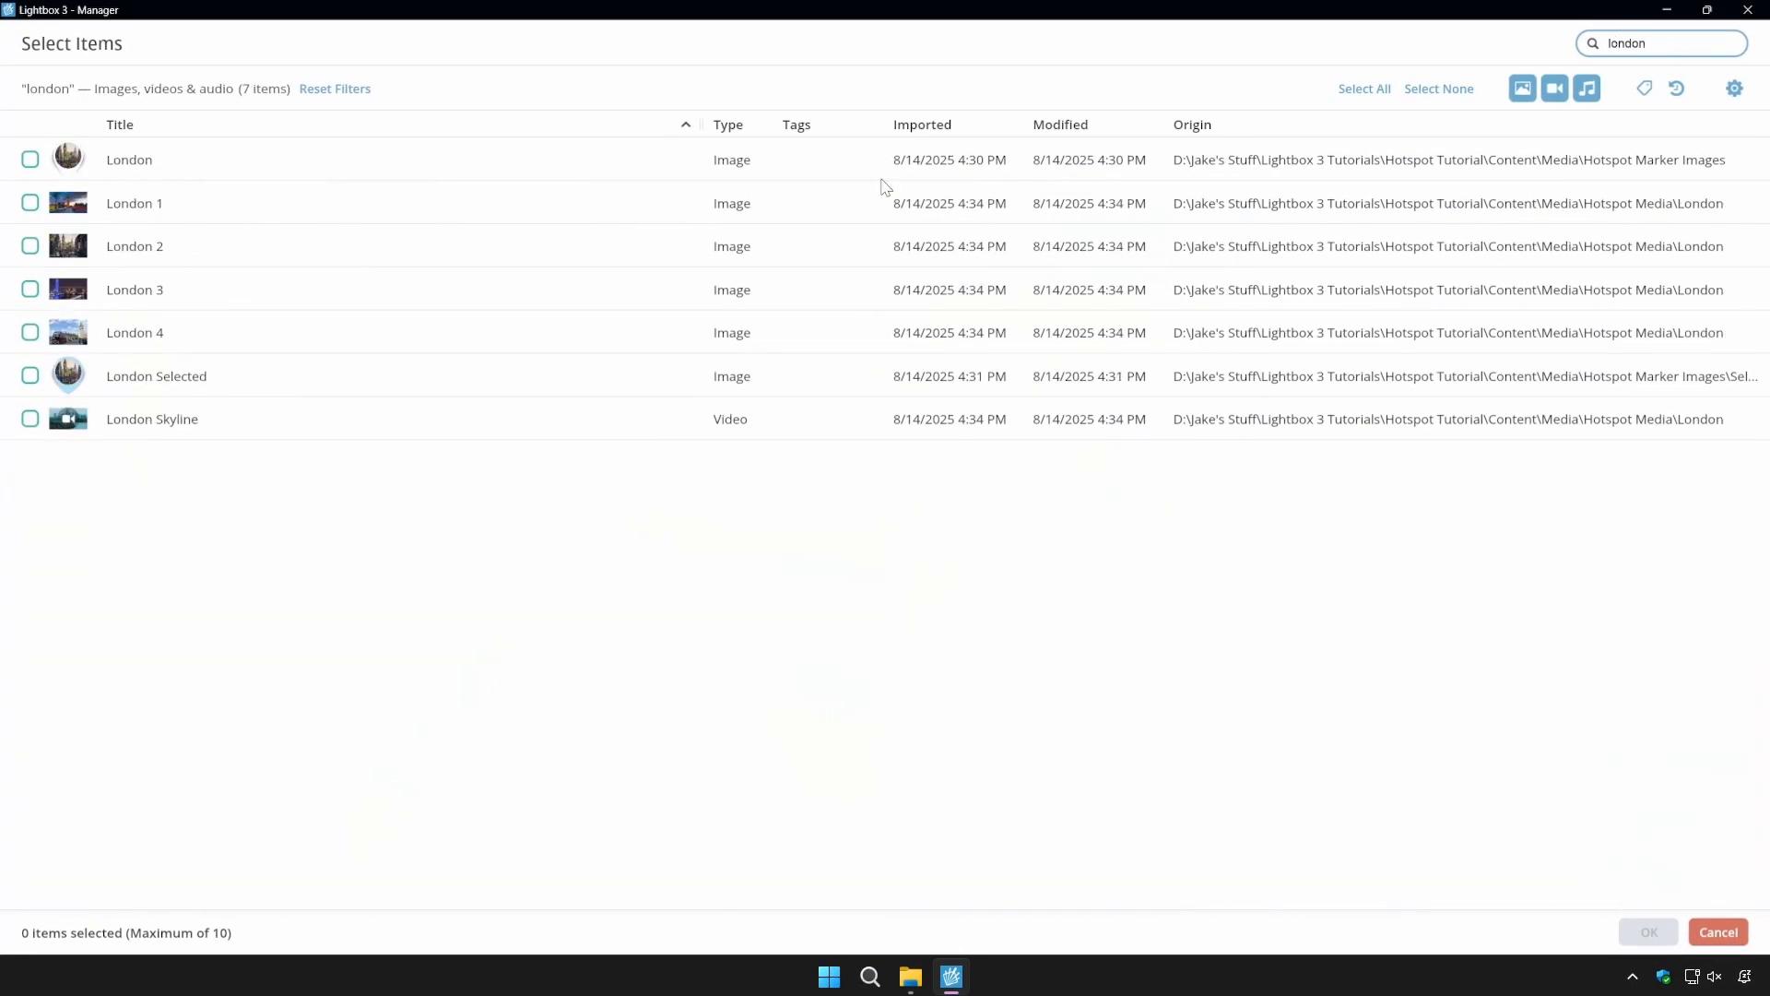
click(31, 203)
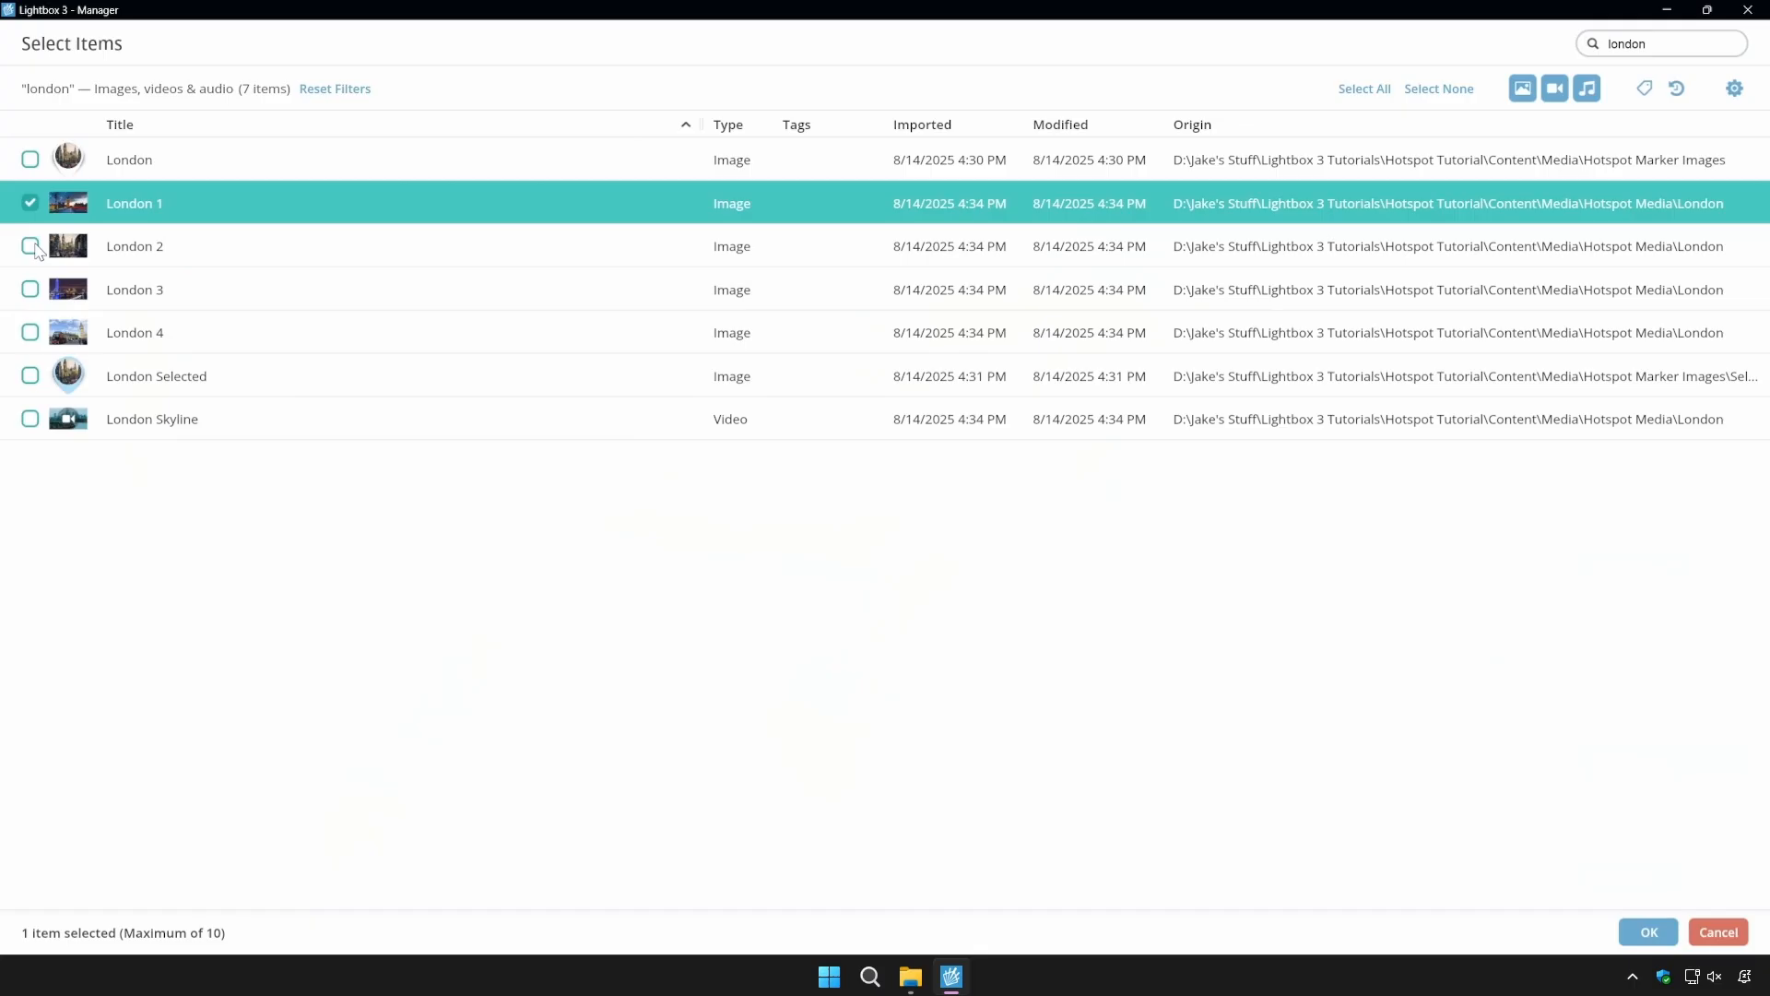
click(30, 247)
click(30, 289)
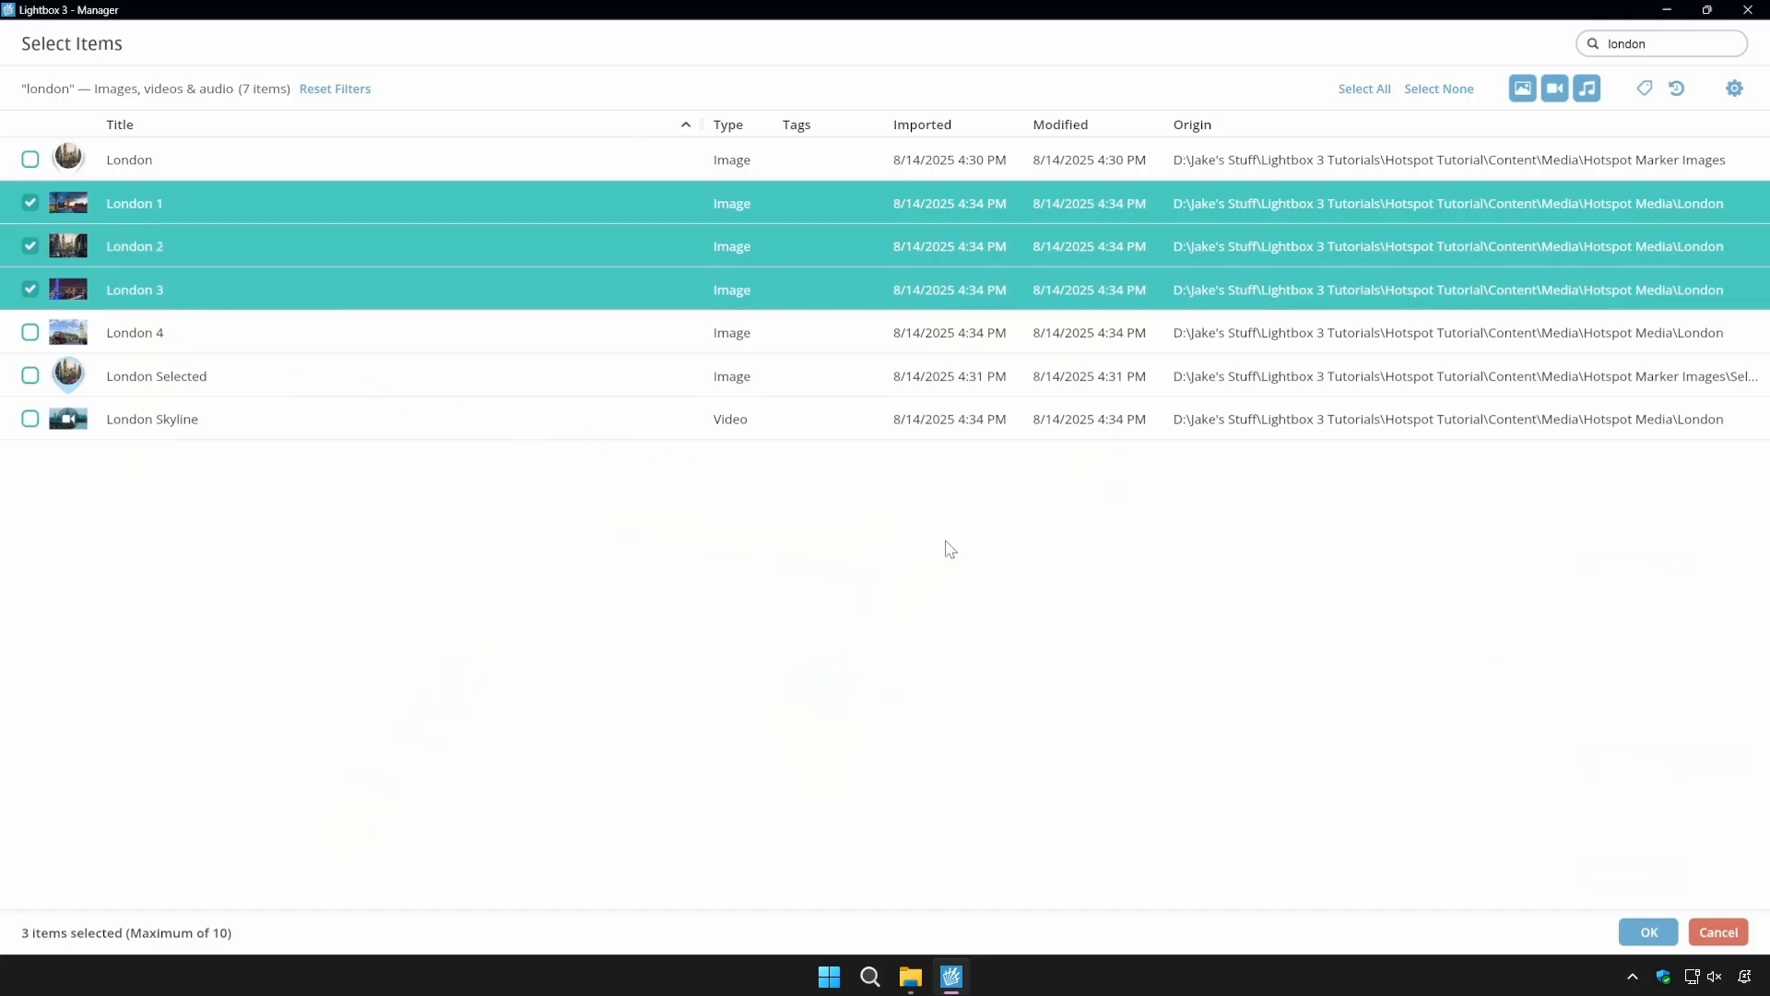
click(1652, 933)
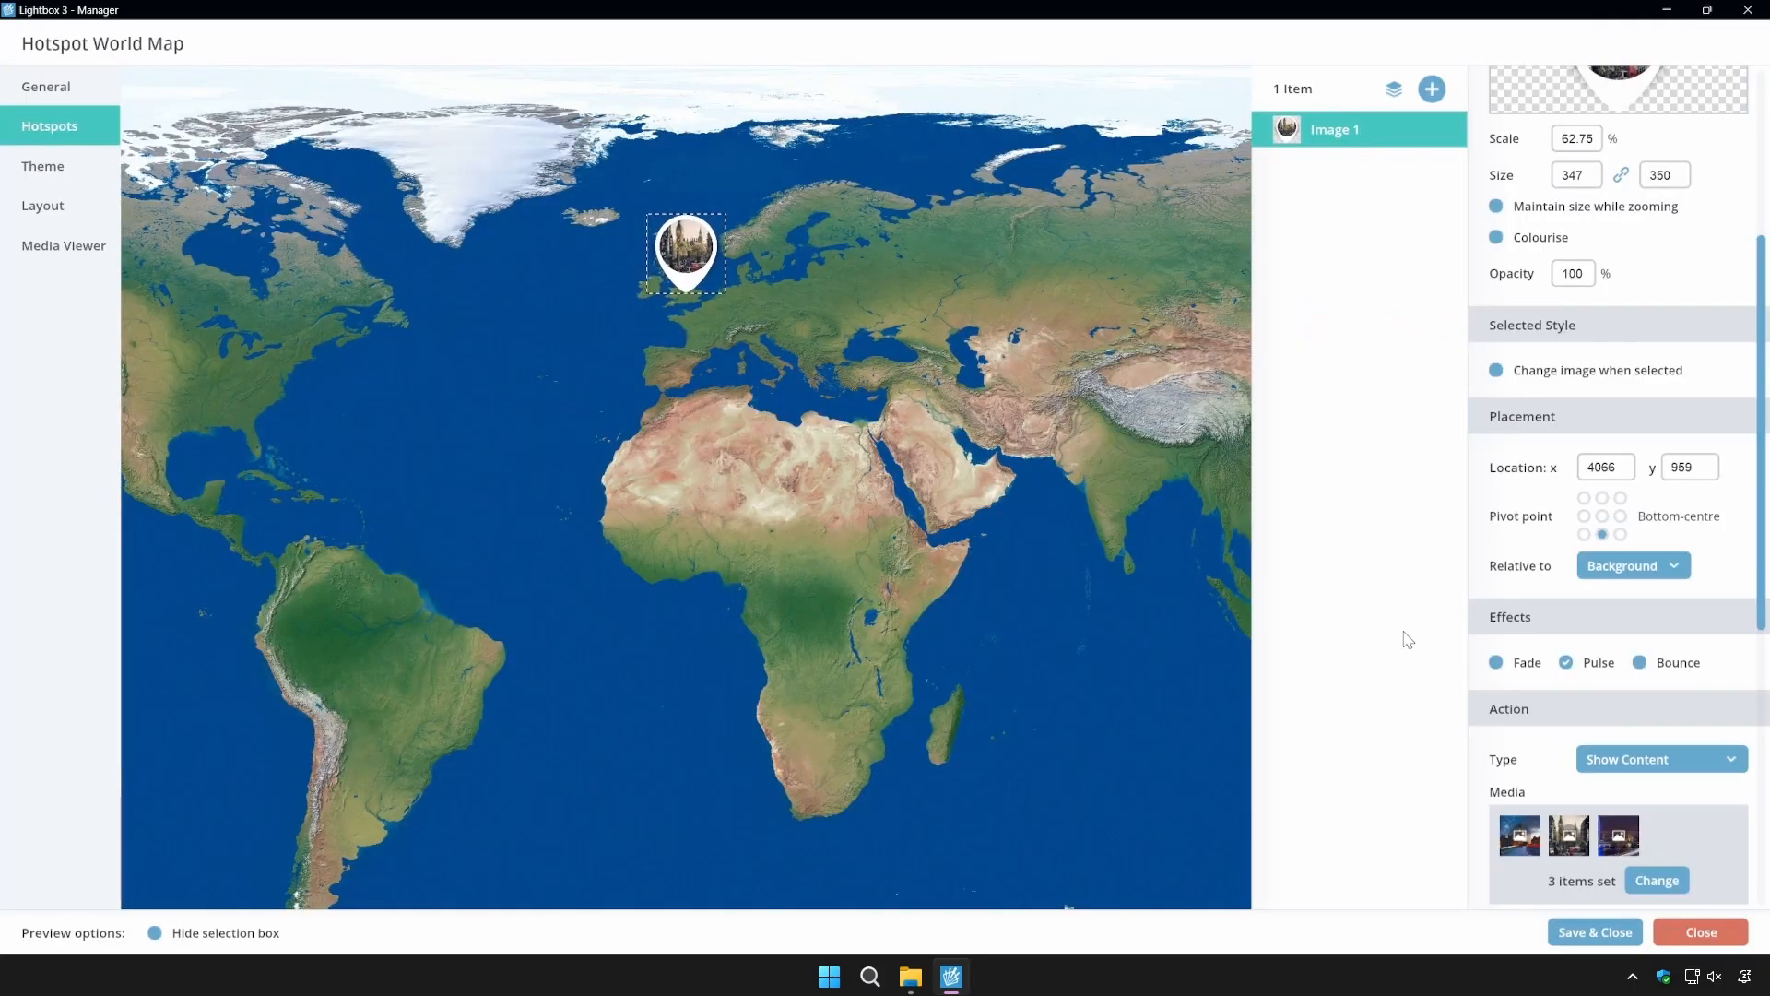
Keep the pop-up type Anchored and enter the title "London", subtitle "United Kingdom" and a body paragraph describing London.
drag(1761, 557, 1744, 726)
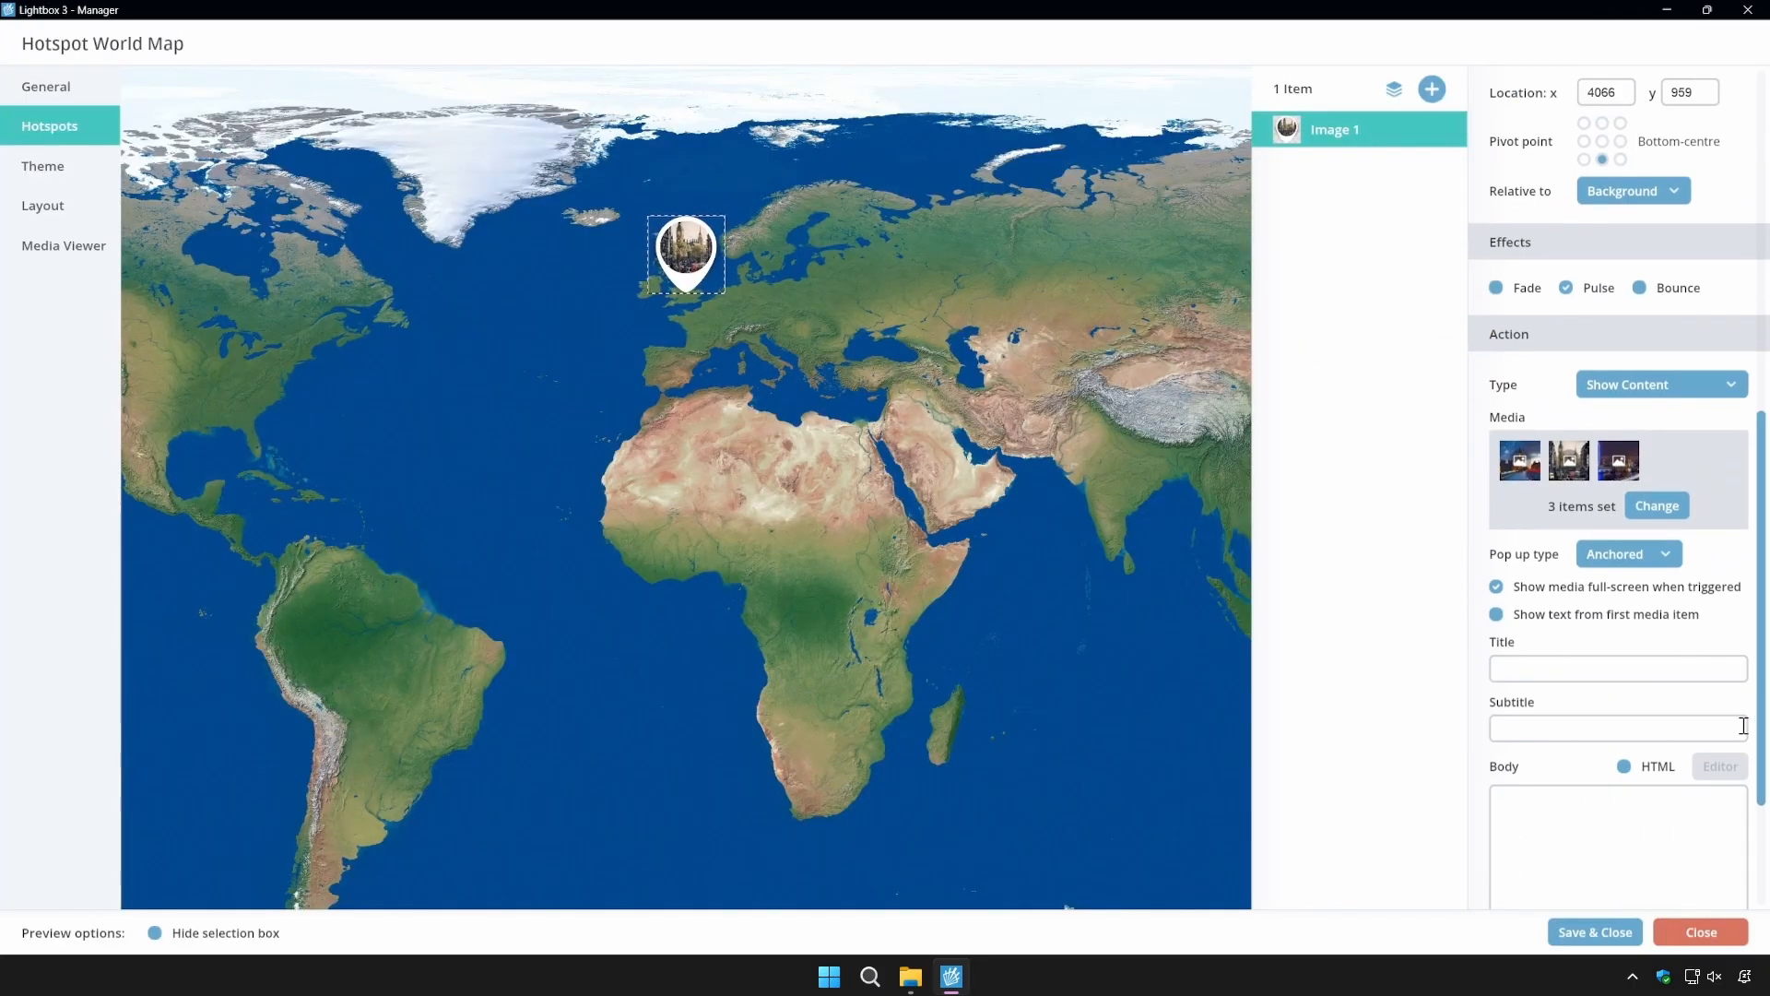
click(1660, 558)
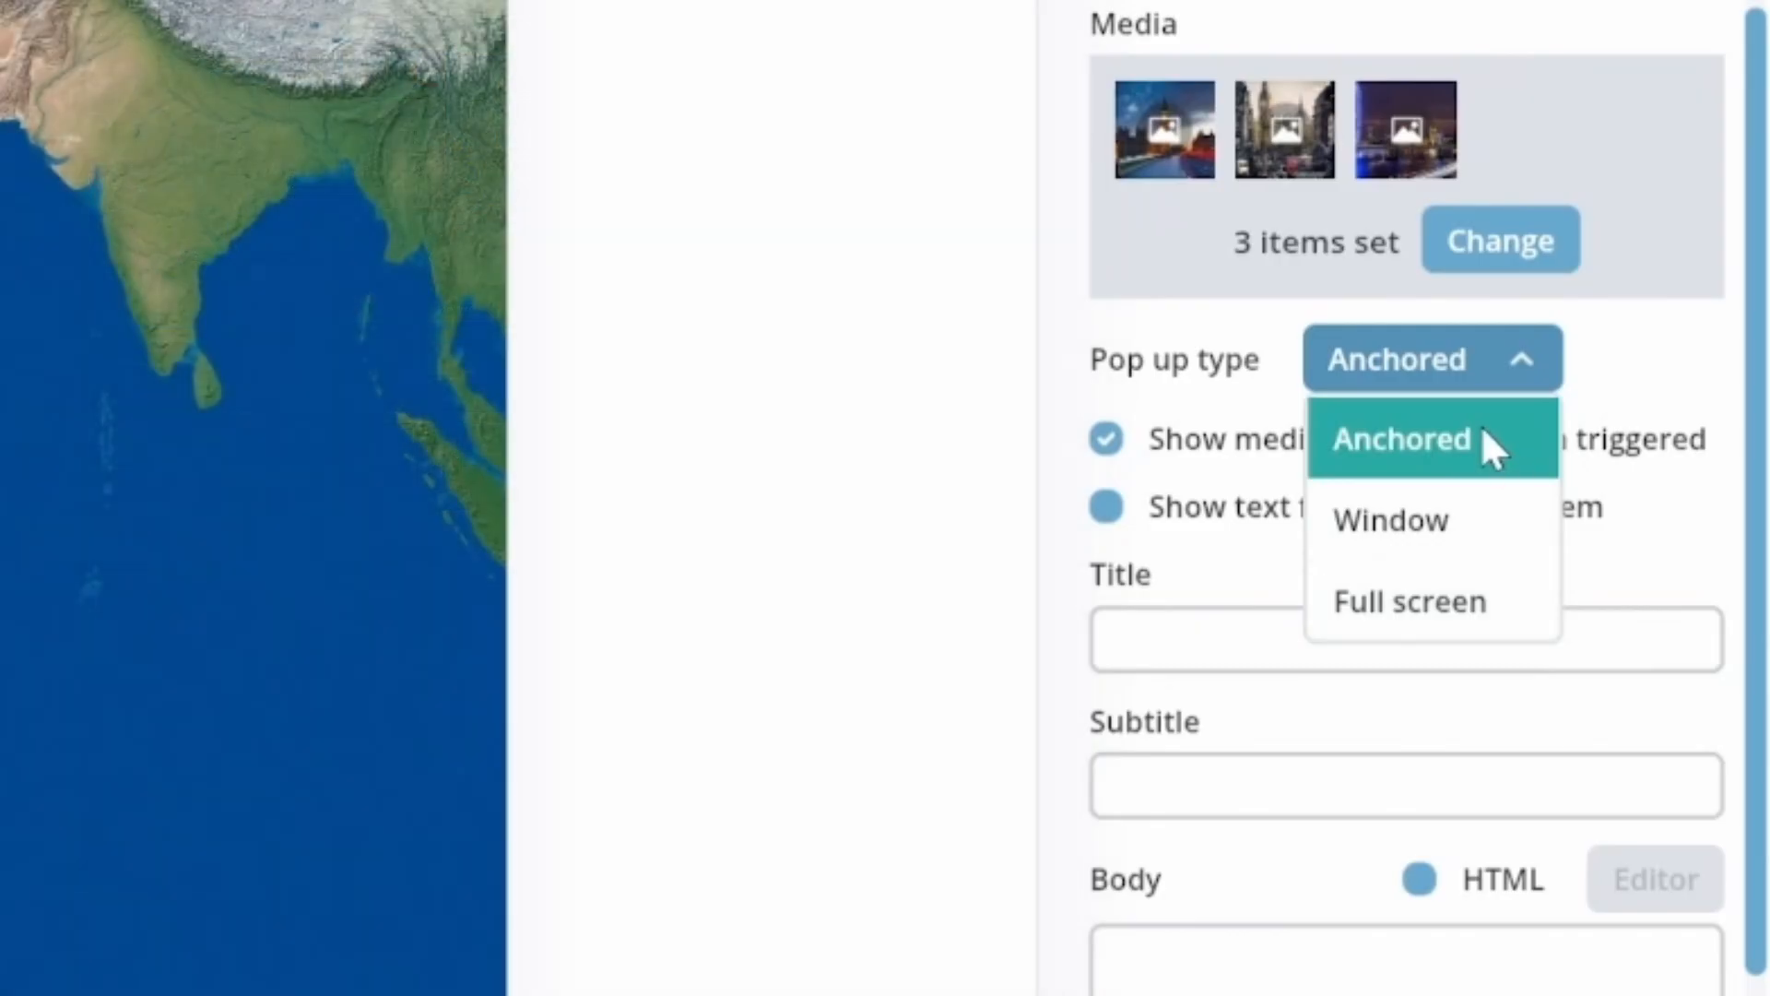
click(1484, 431)
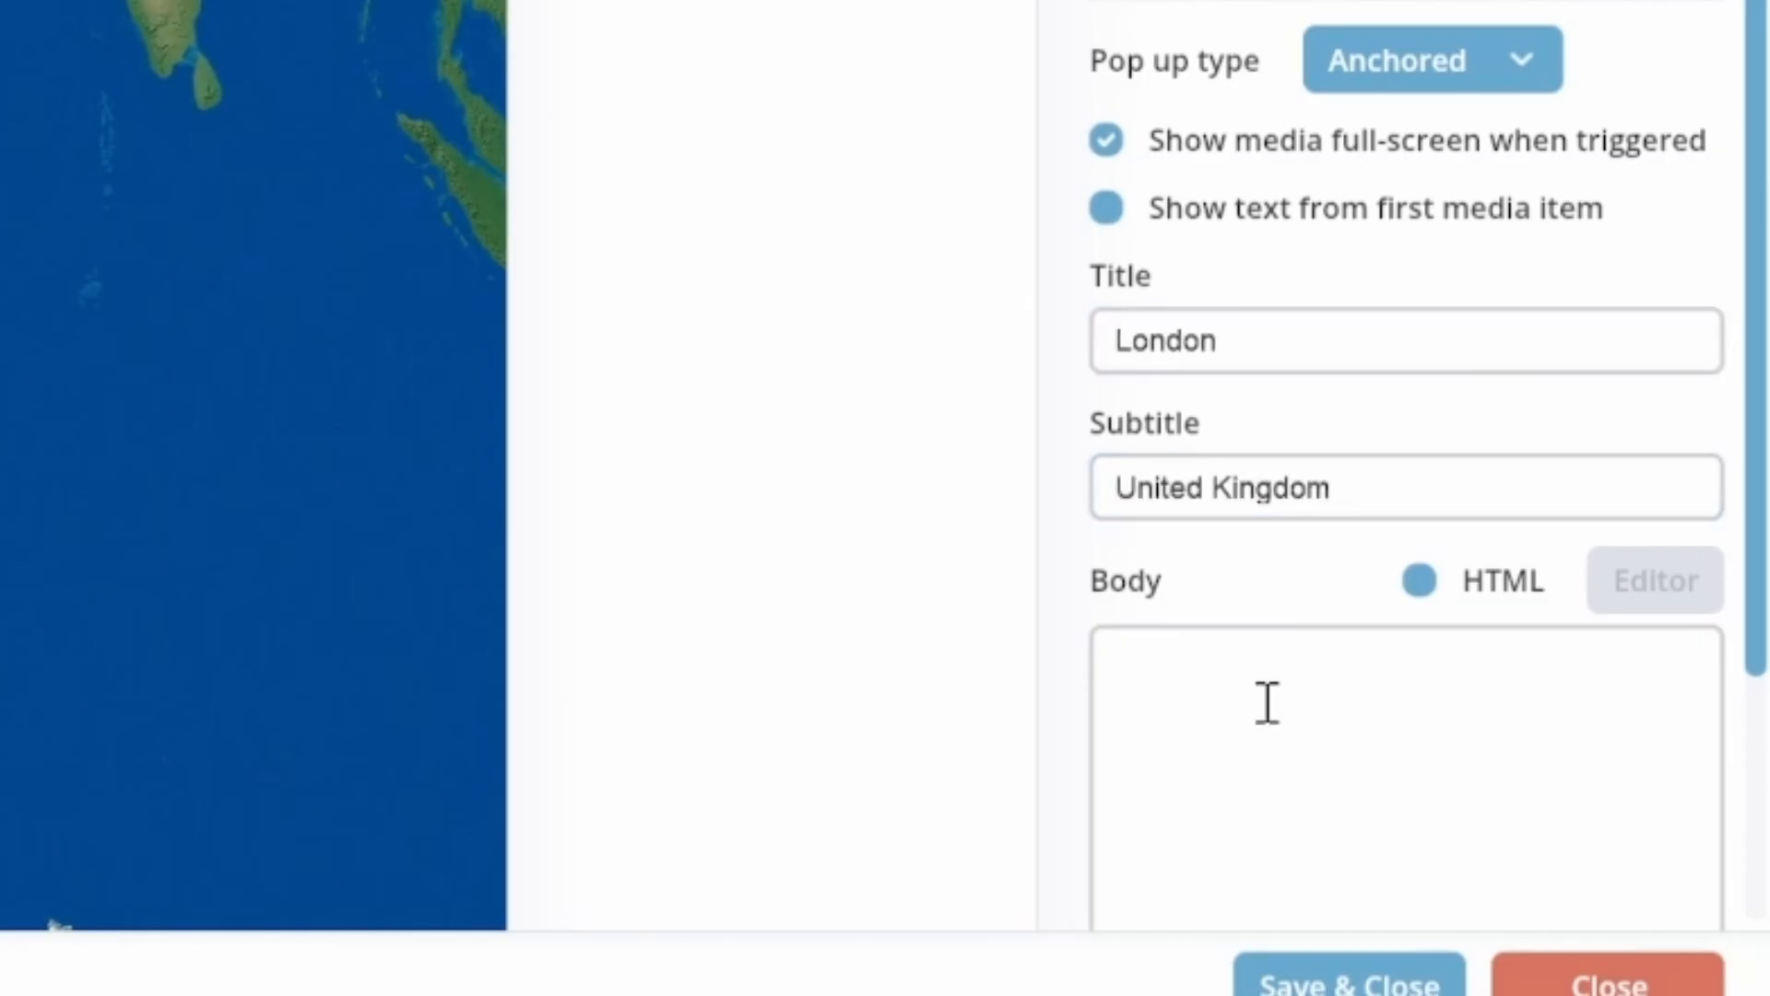
text(London is the capital of and largest city in England and the United Kingdom, with the largest municipal population in the European Union. Standing on the River Thames in the south-east of England, at the head of its 50-mile (80 km) estuary leading to the North Sea, London has been a major settlement for two millennia.)
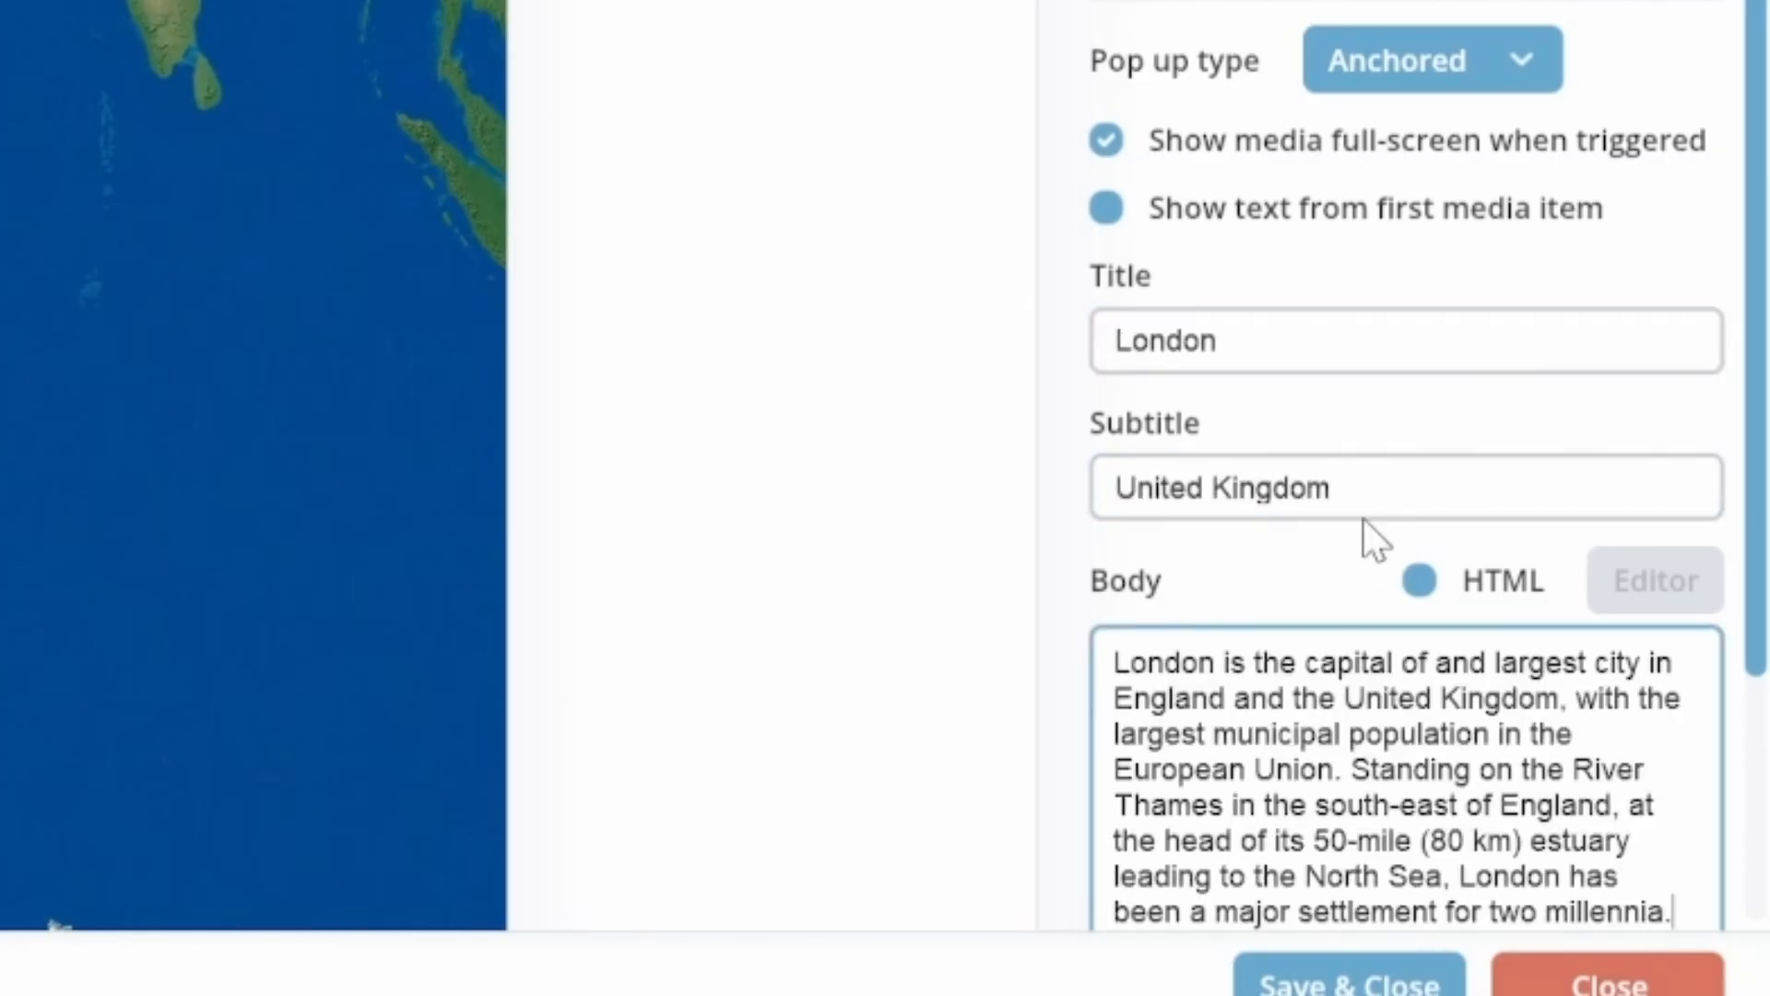
scroll(1374, 512, down, 5)
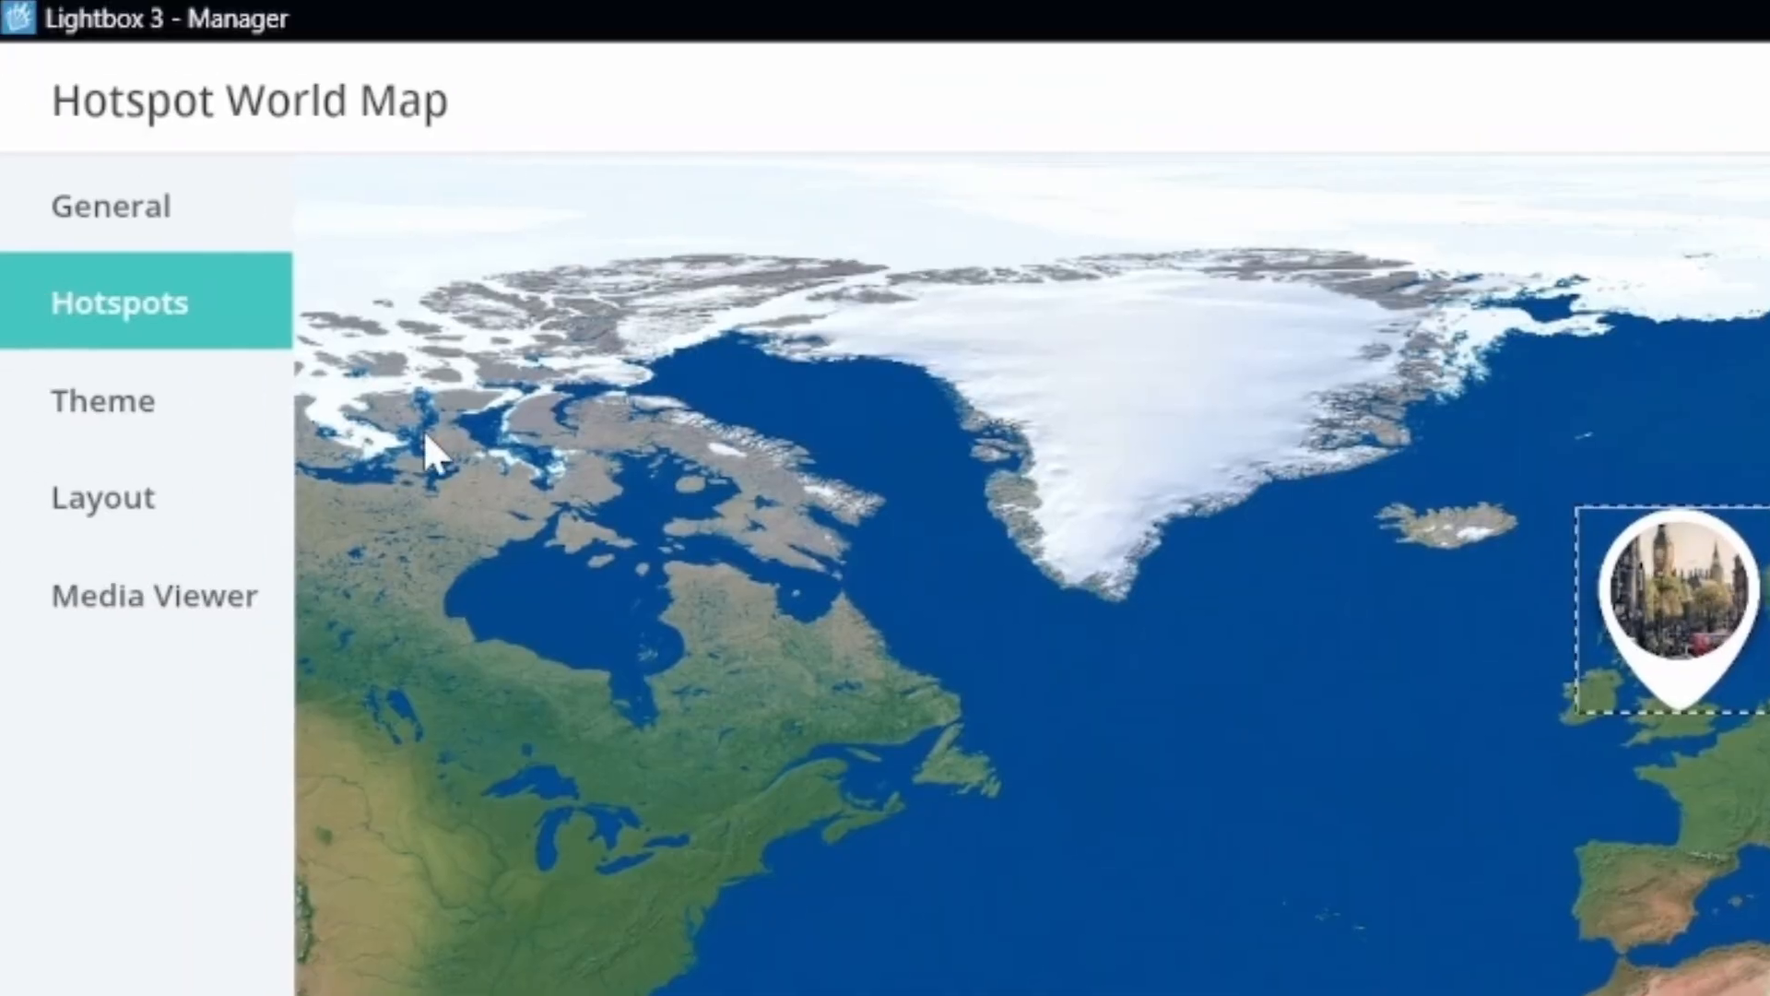
Preview the London hotspot's pop-up in the general screen view and browse its images full-screen from London 1 to London 2.
click(197, 173)
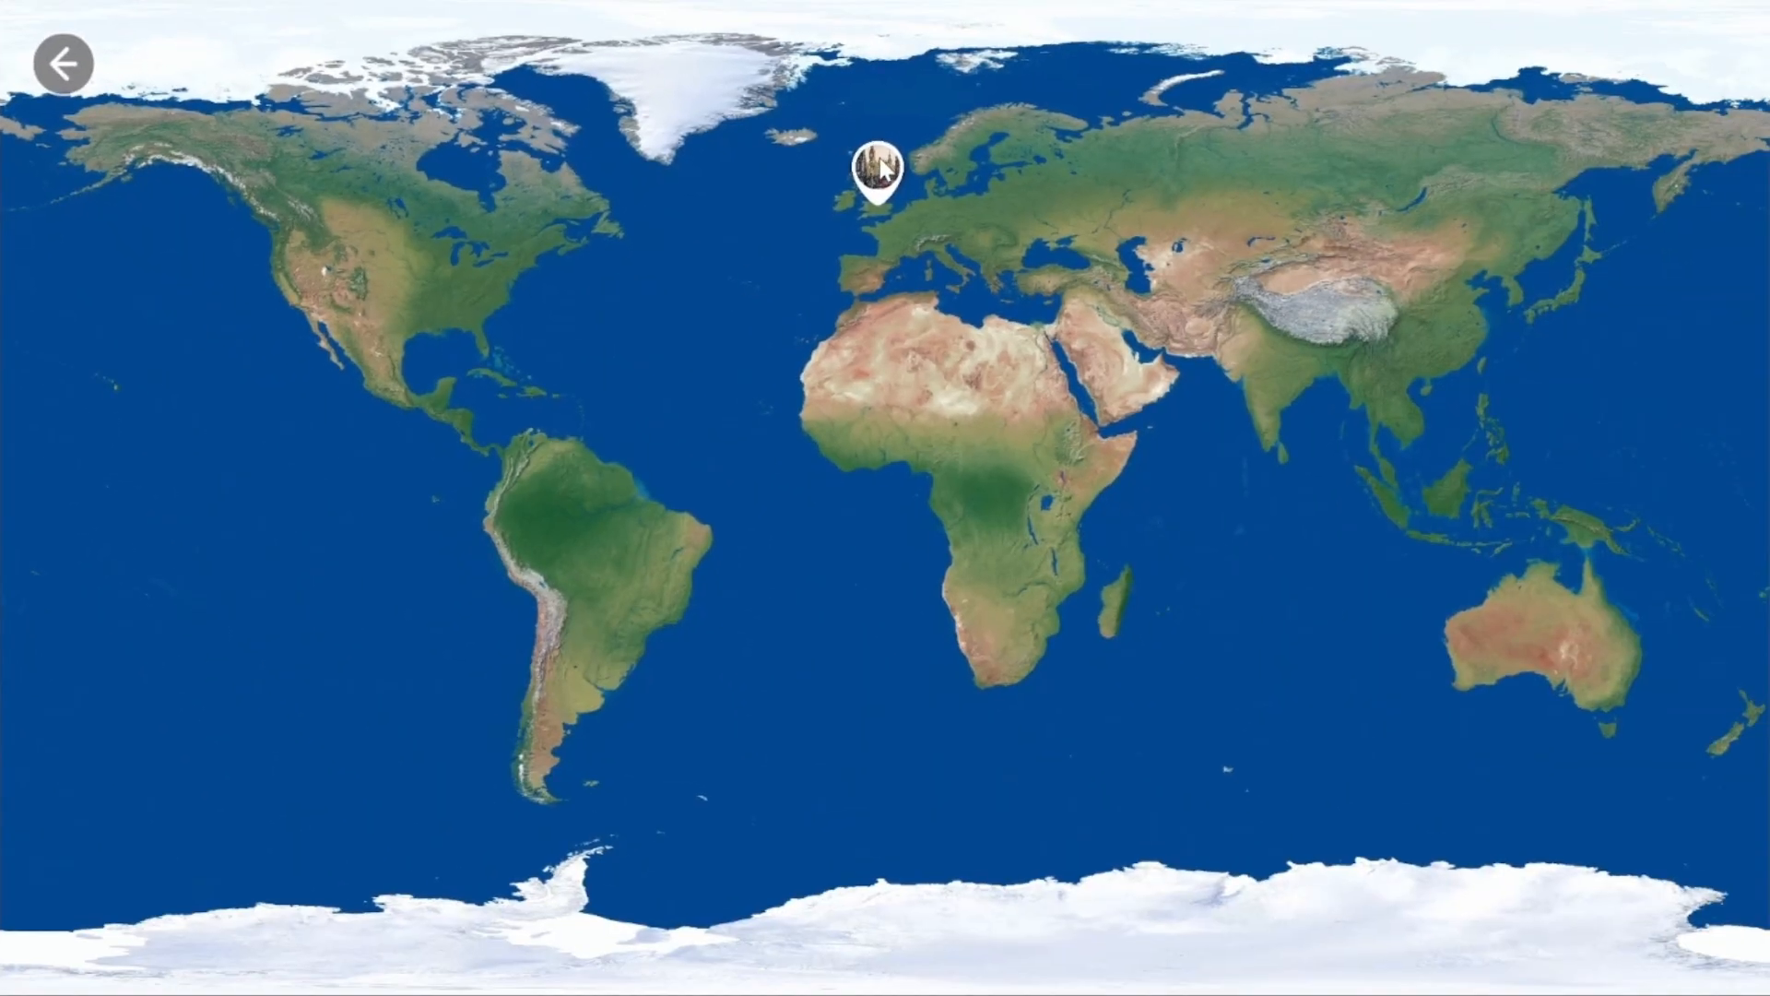
click(882, 169)
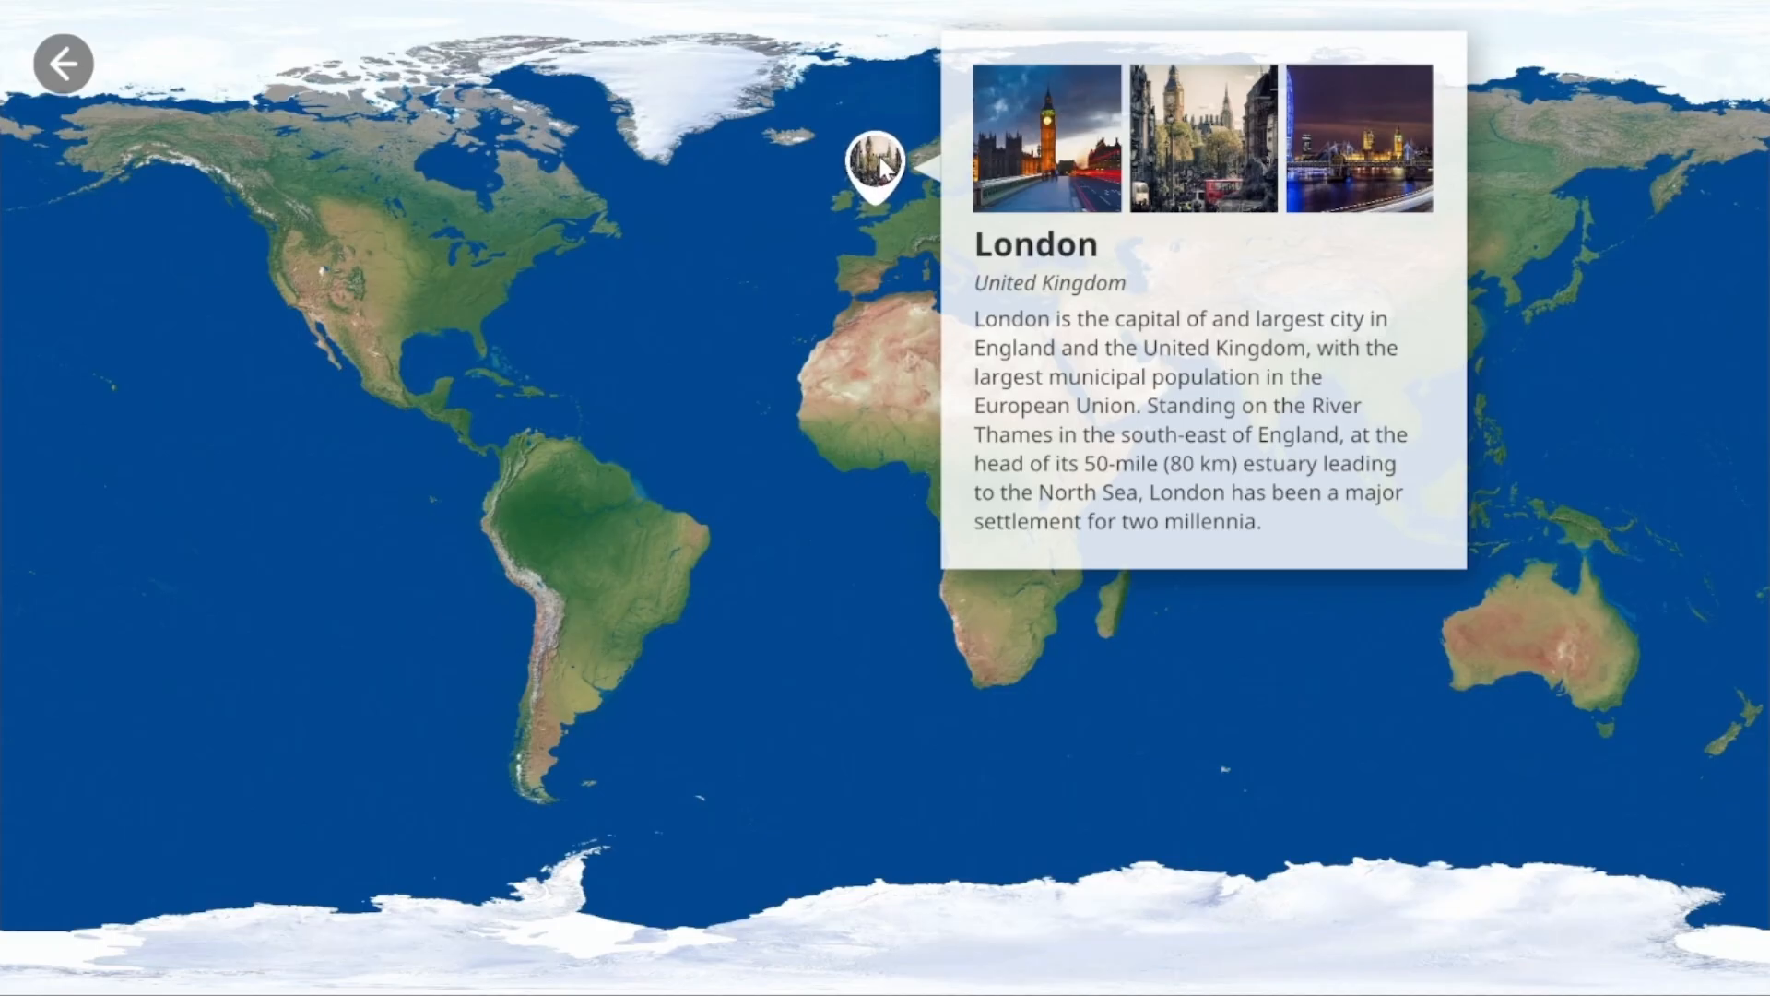
click(1056, 146)
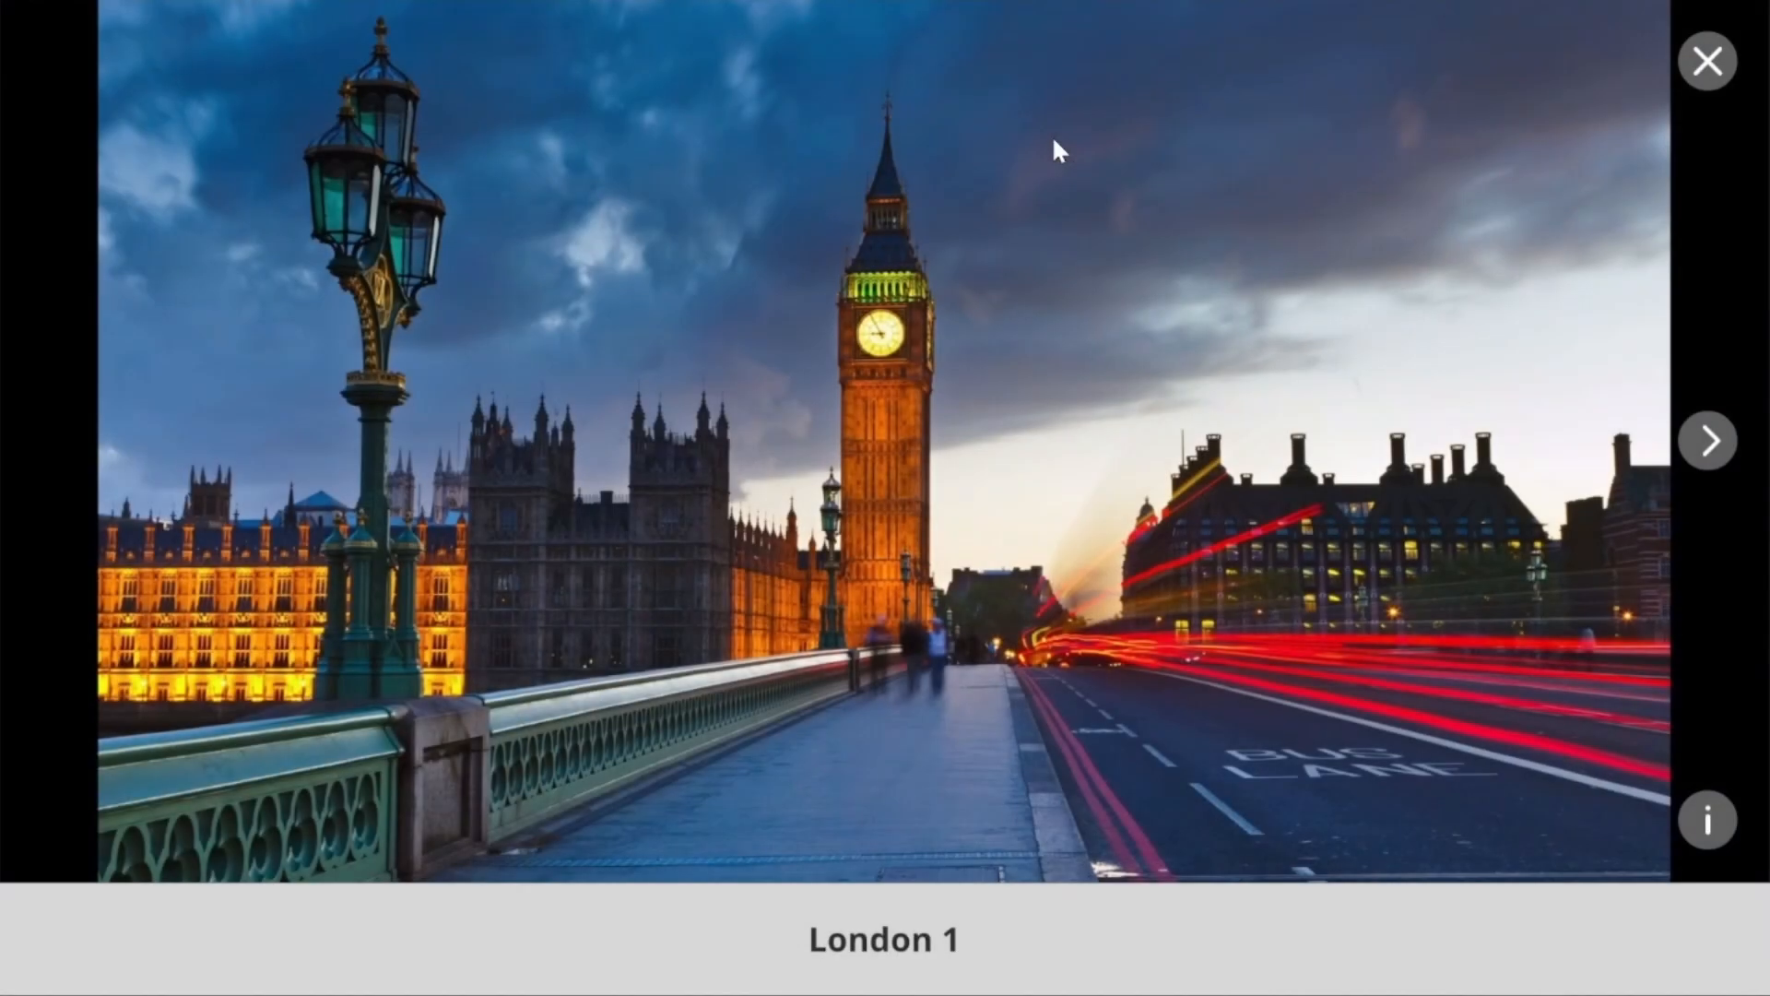
click(1706, 441)
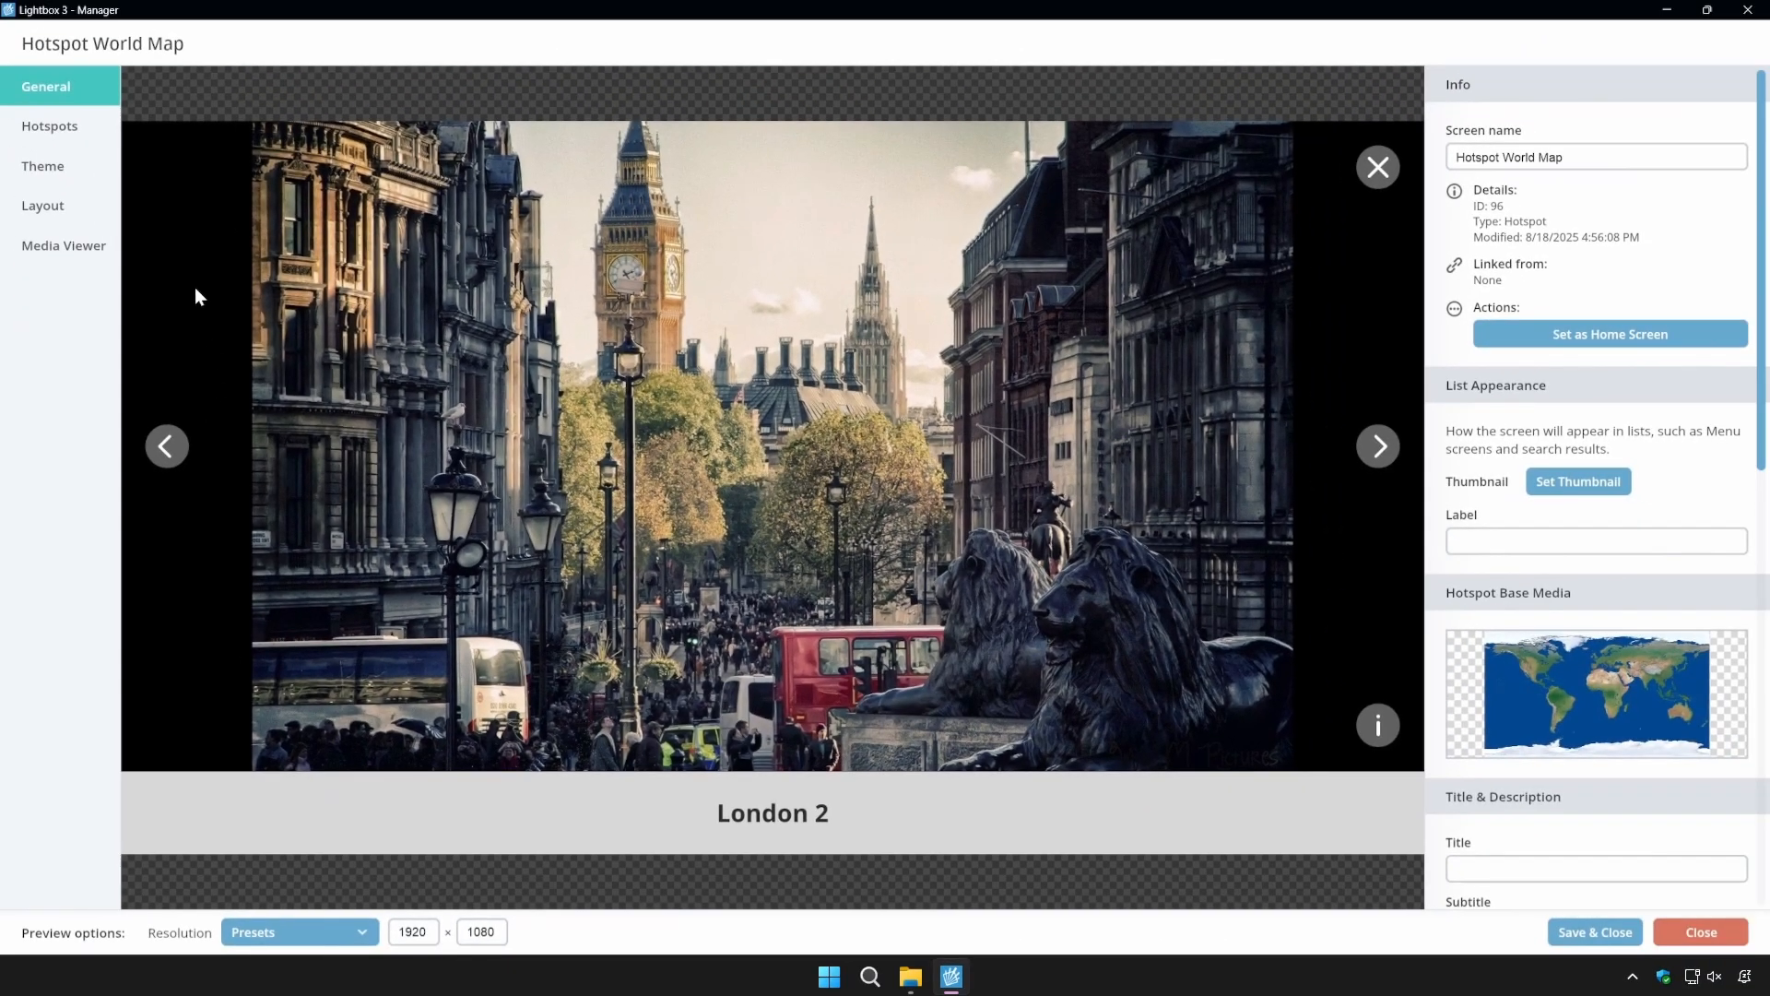
Make the London hotspot change its image when selected, using the London Selected image from the library.
click(57, 126)
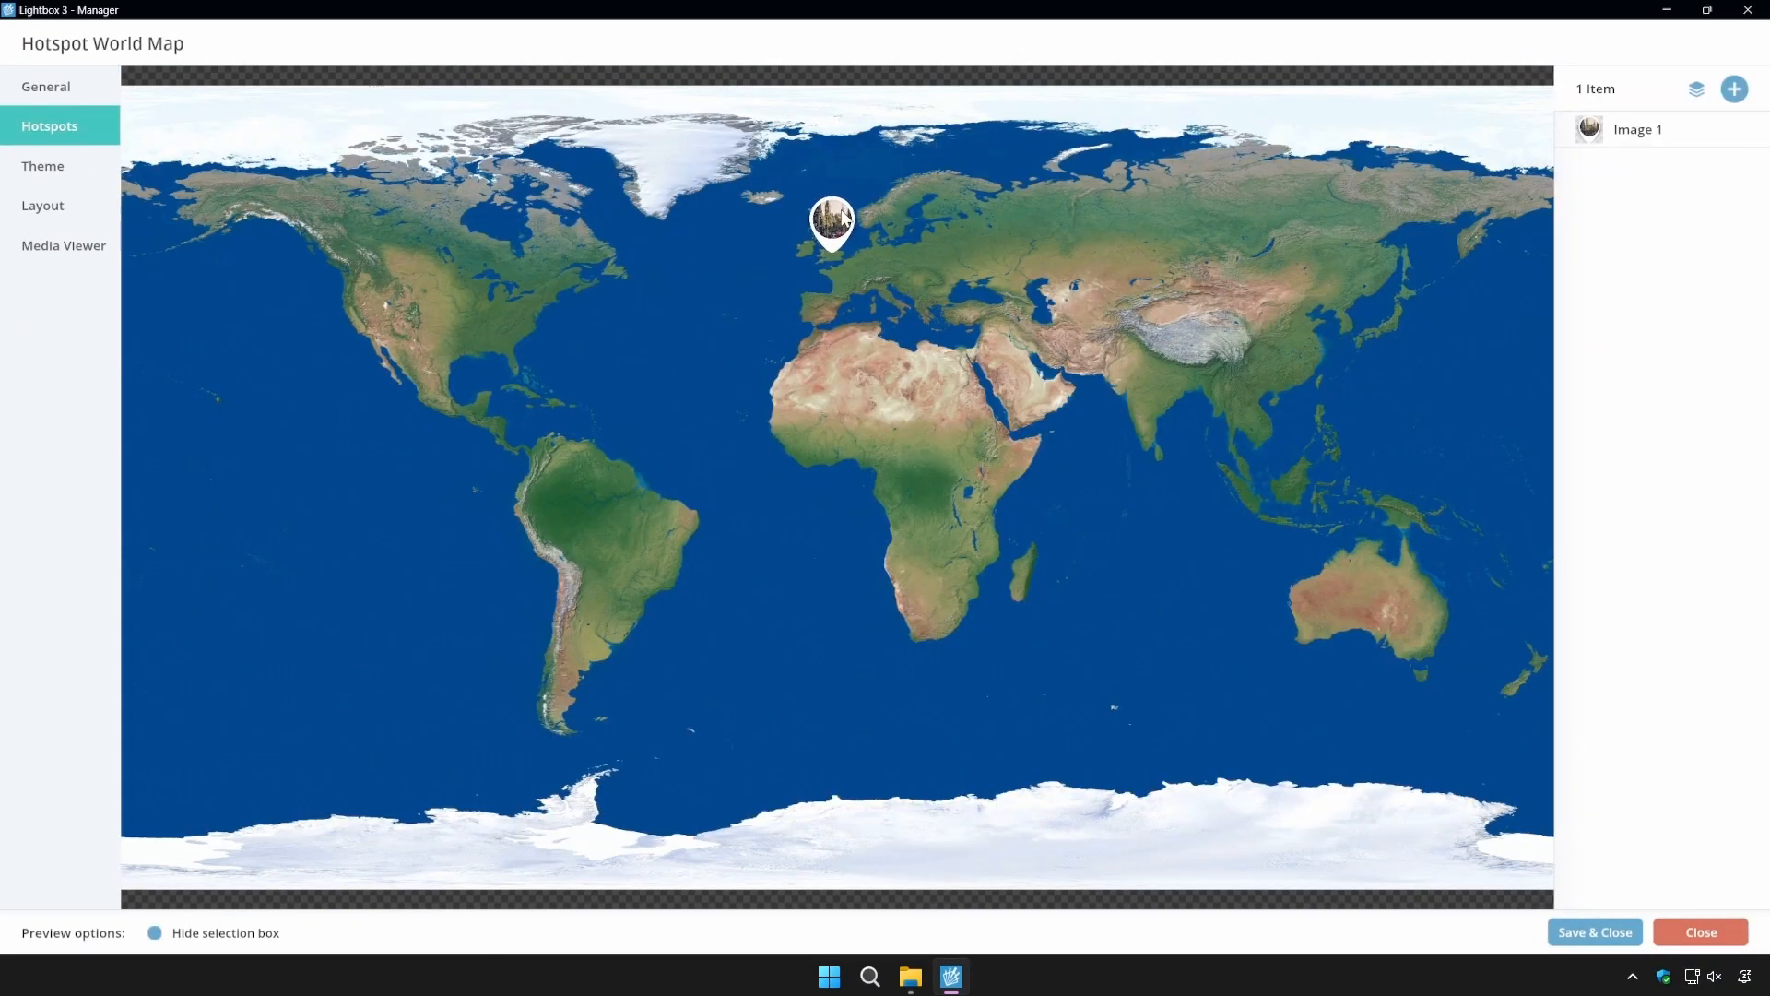
click(834, 221)
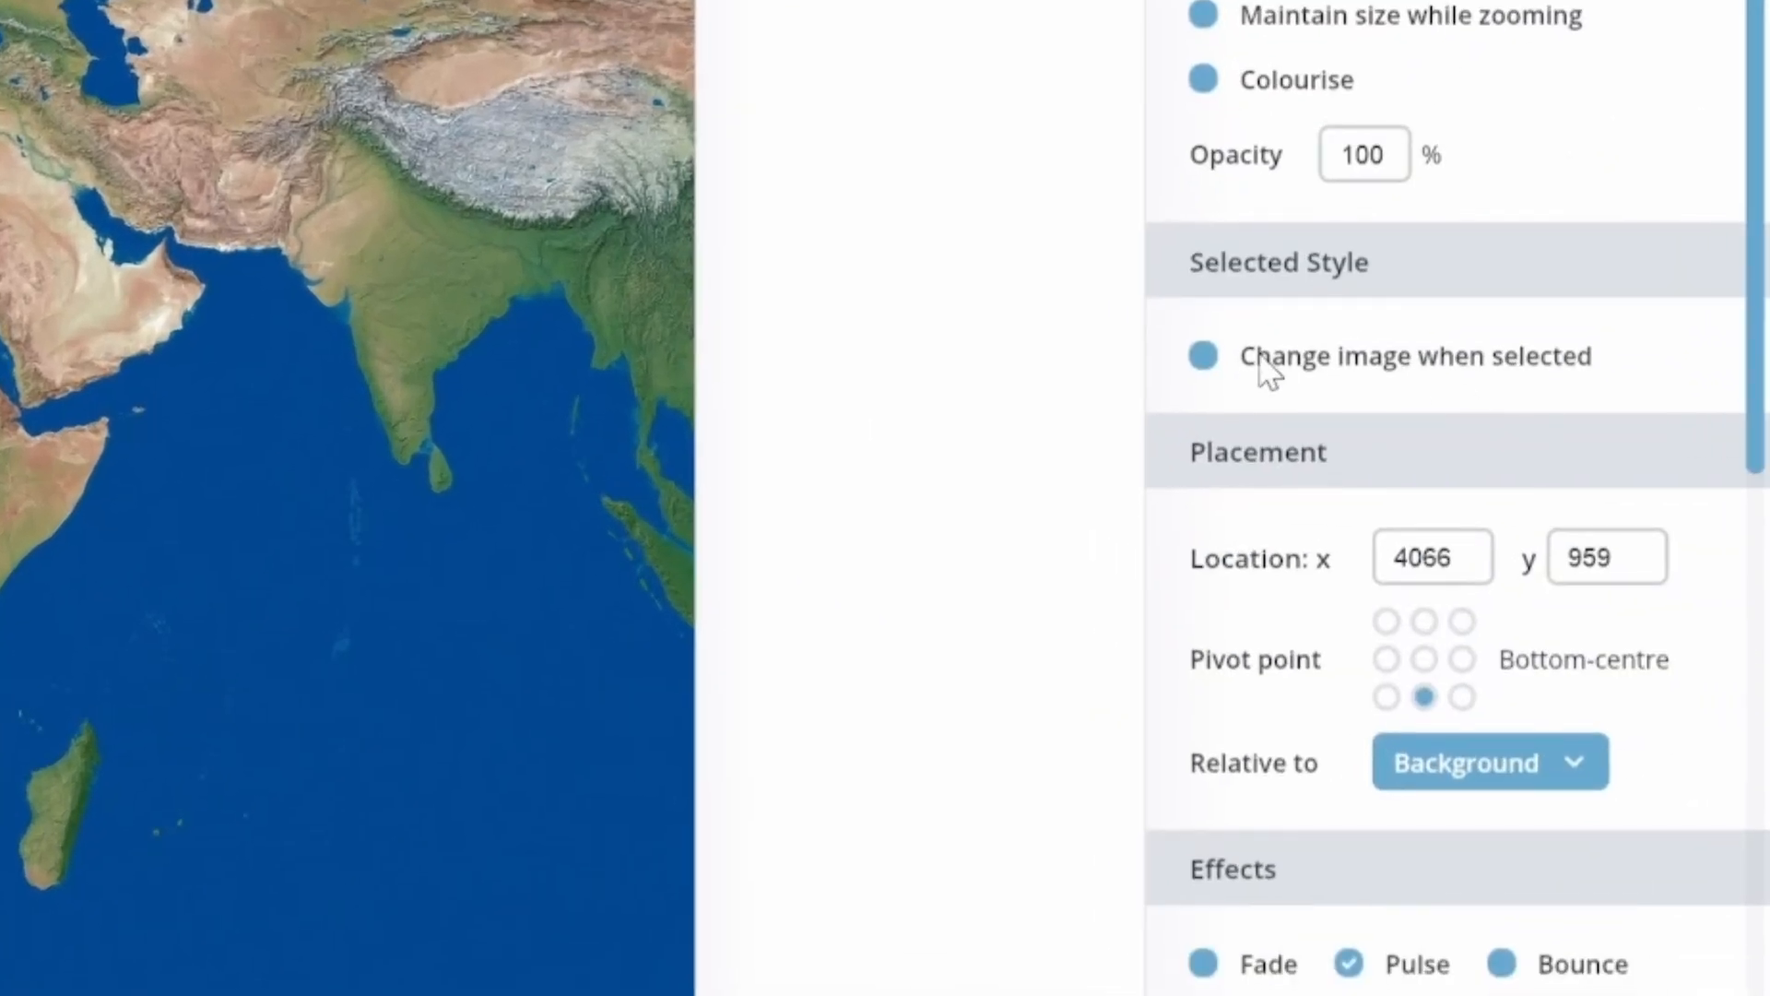
click(1497, 722)
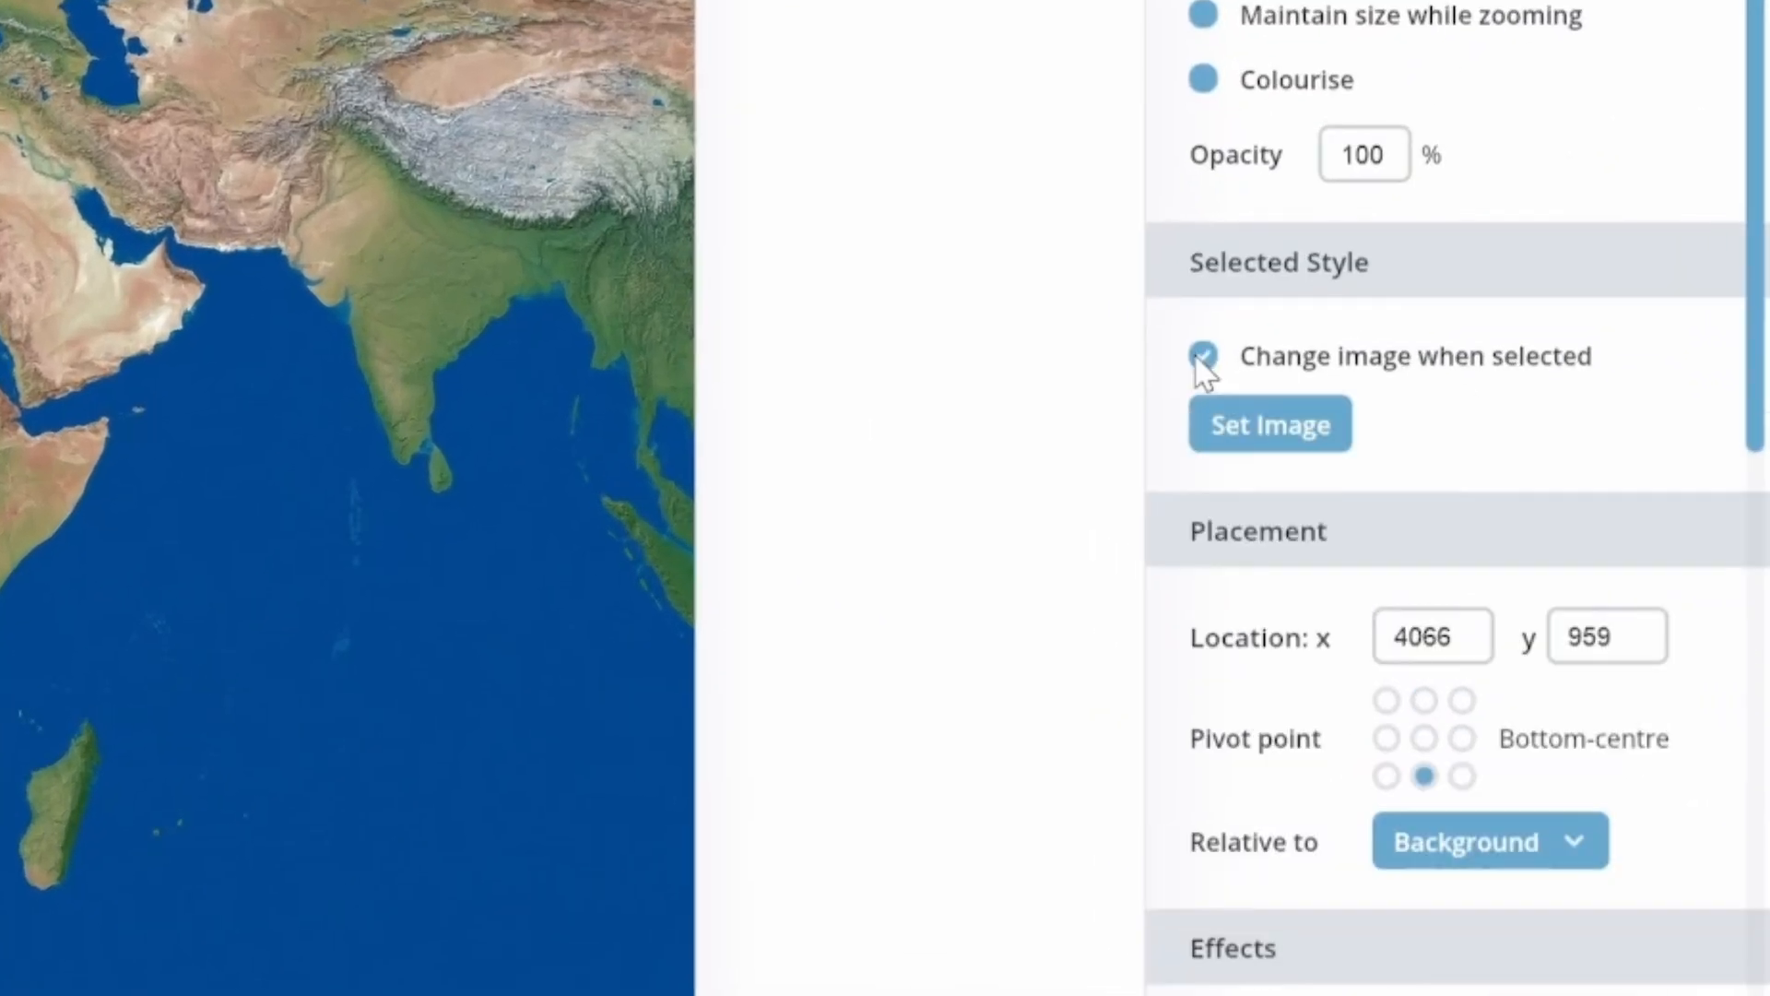
click(1272, 432)
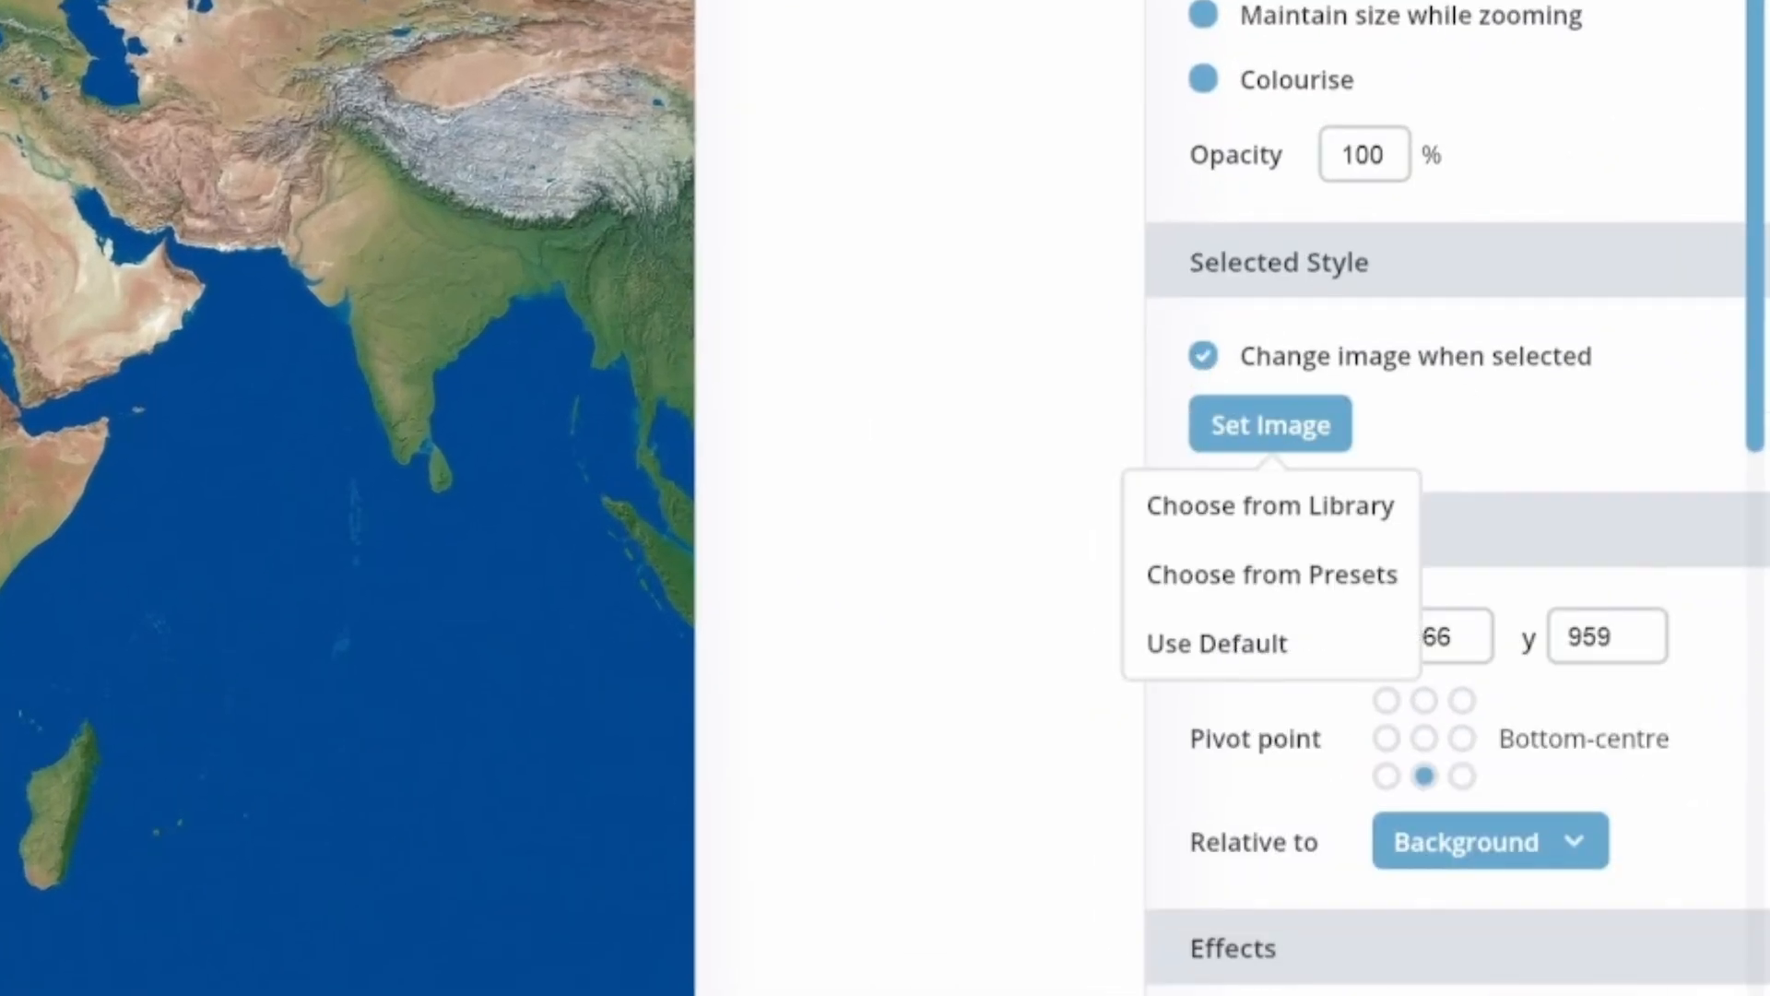
click(1320, 507)
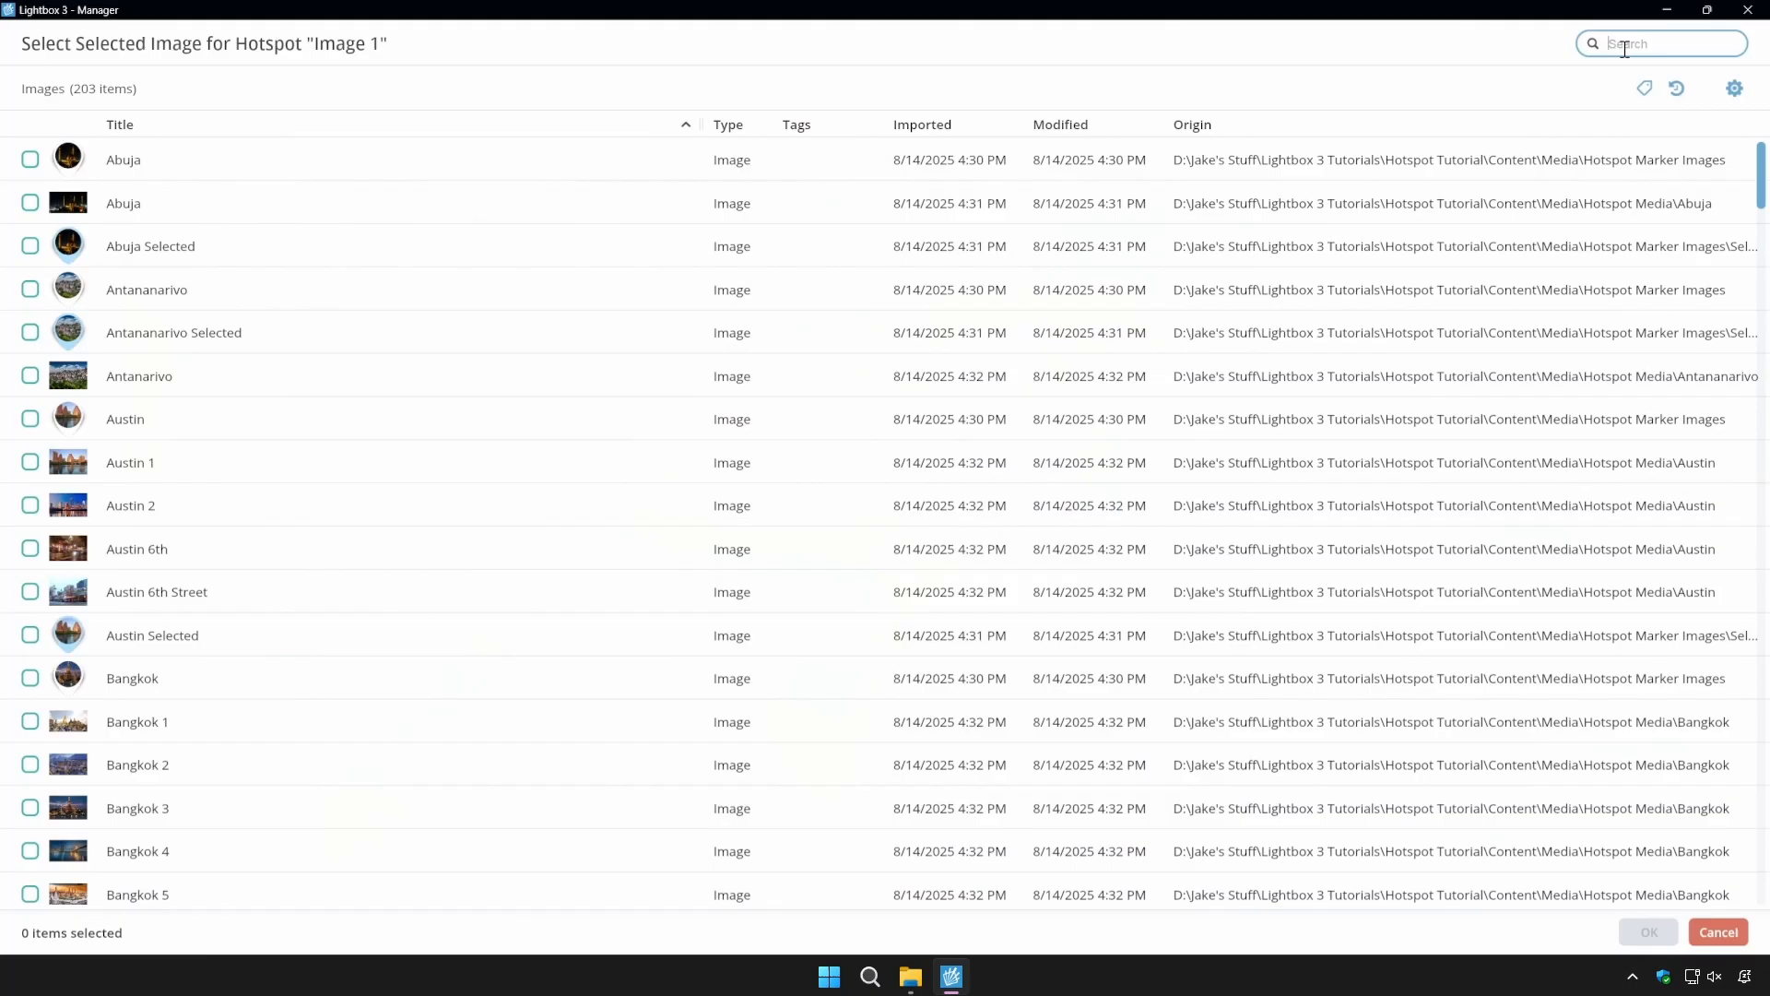
click(1623, 44)
text(london)
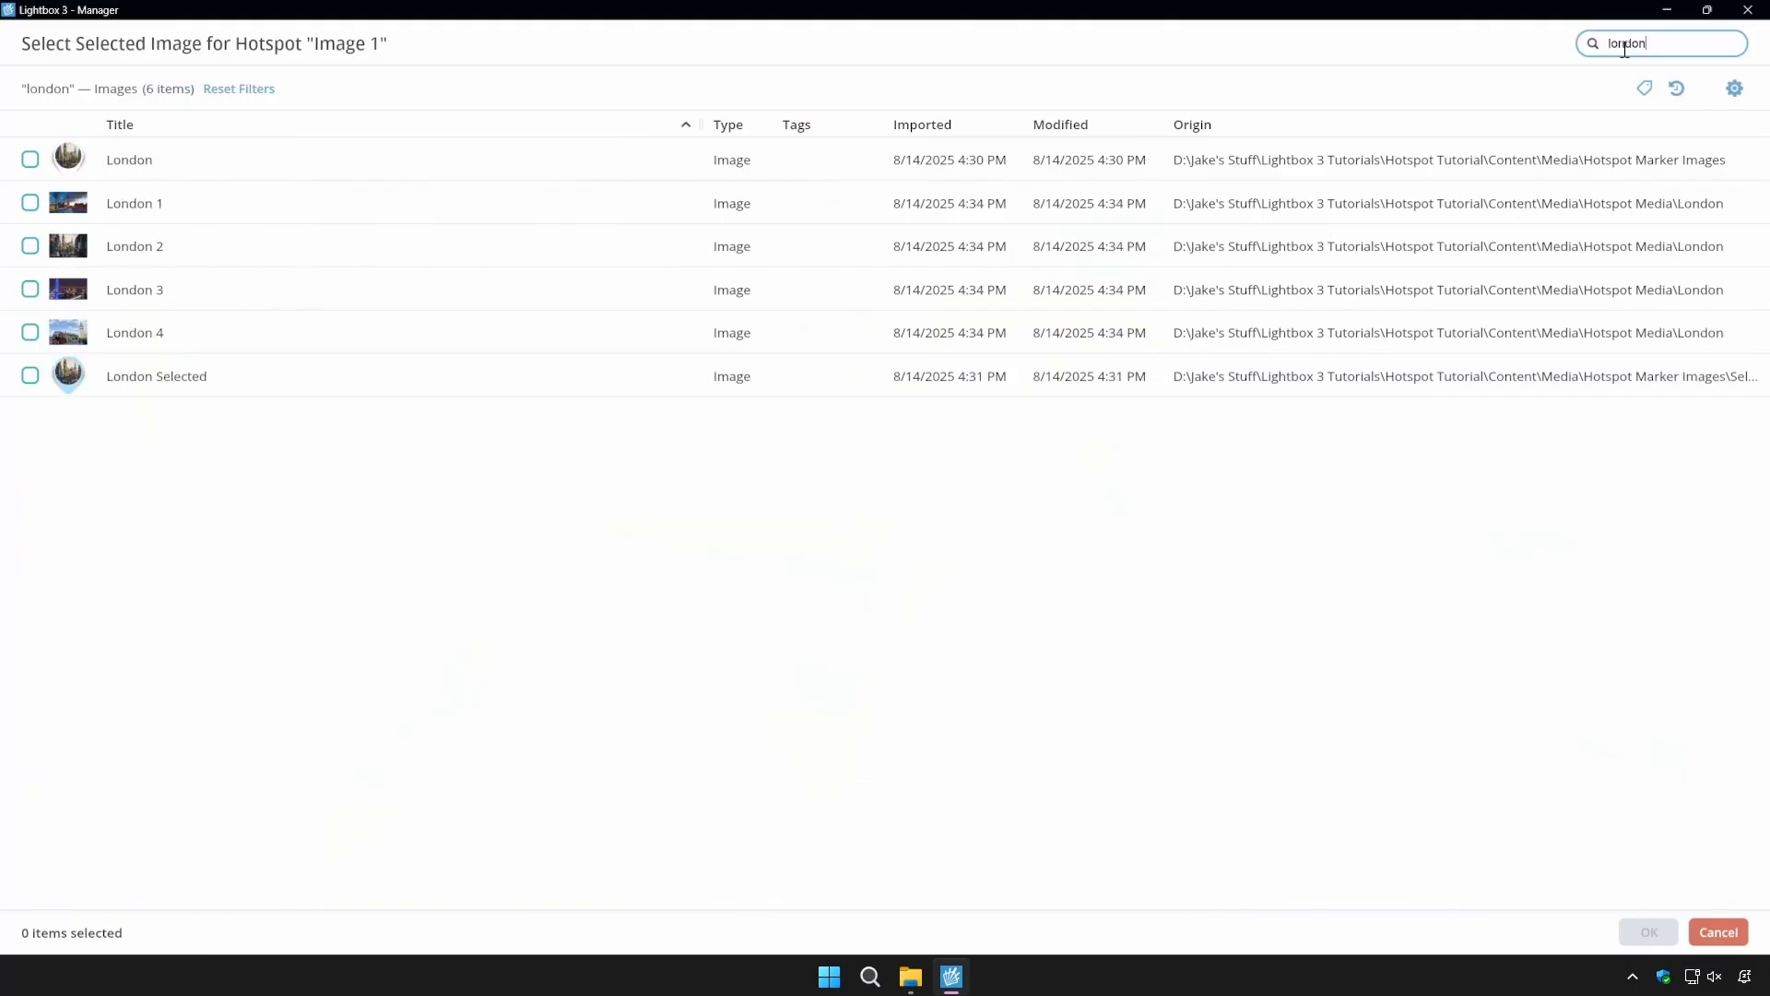
click(80, 386)
click(1649, 932)
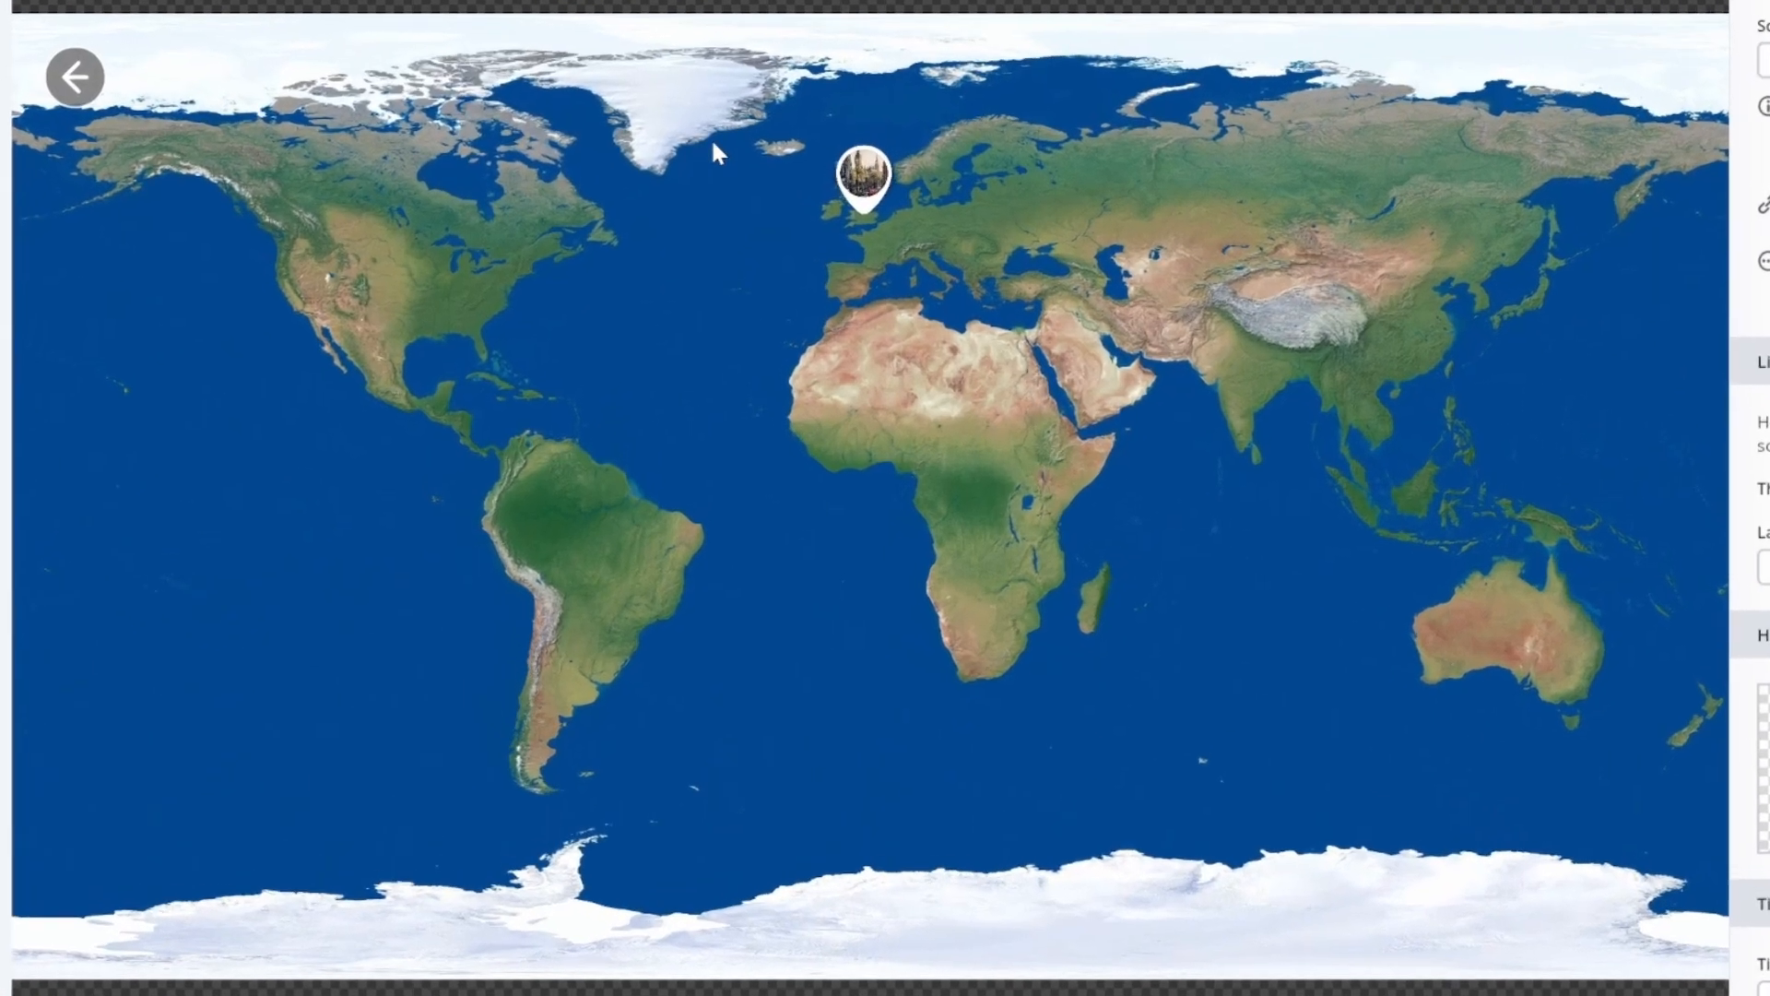
Check the London marker's selected image in the general preview by opening and closing its pop-up.
scroll(896, 217, up, 3)
click(845, 109)
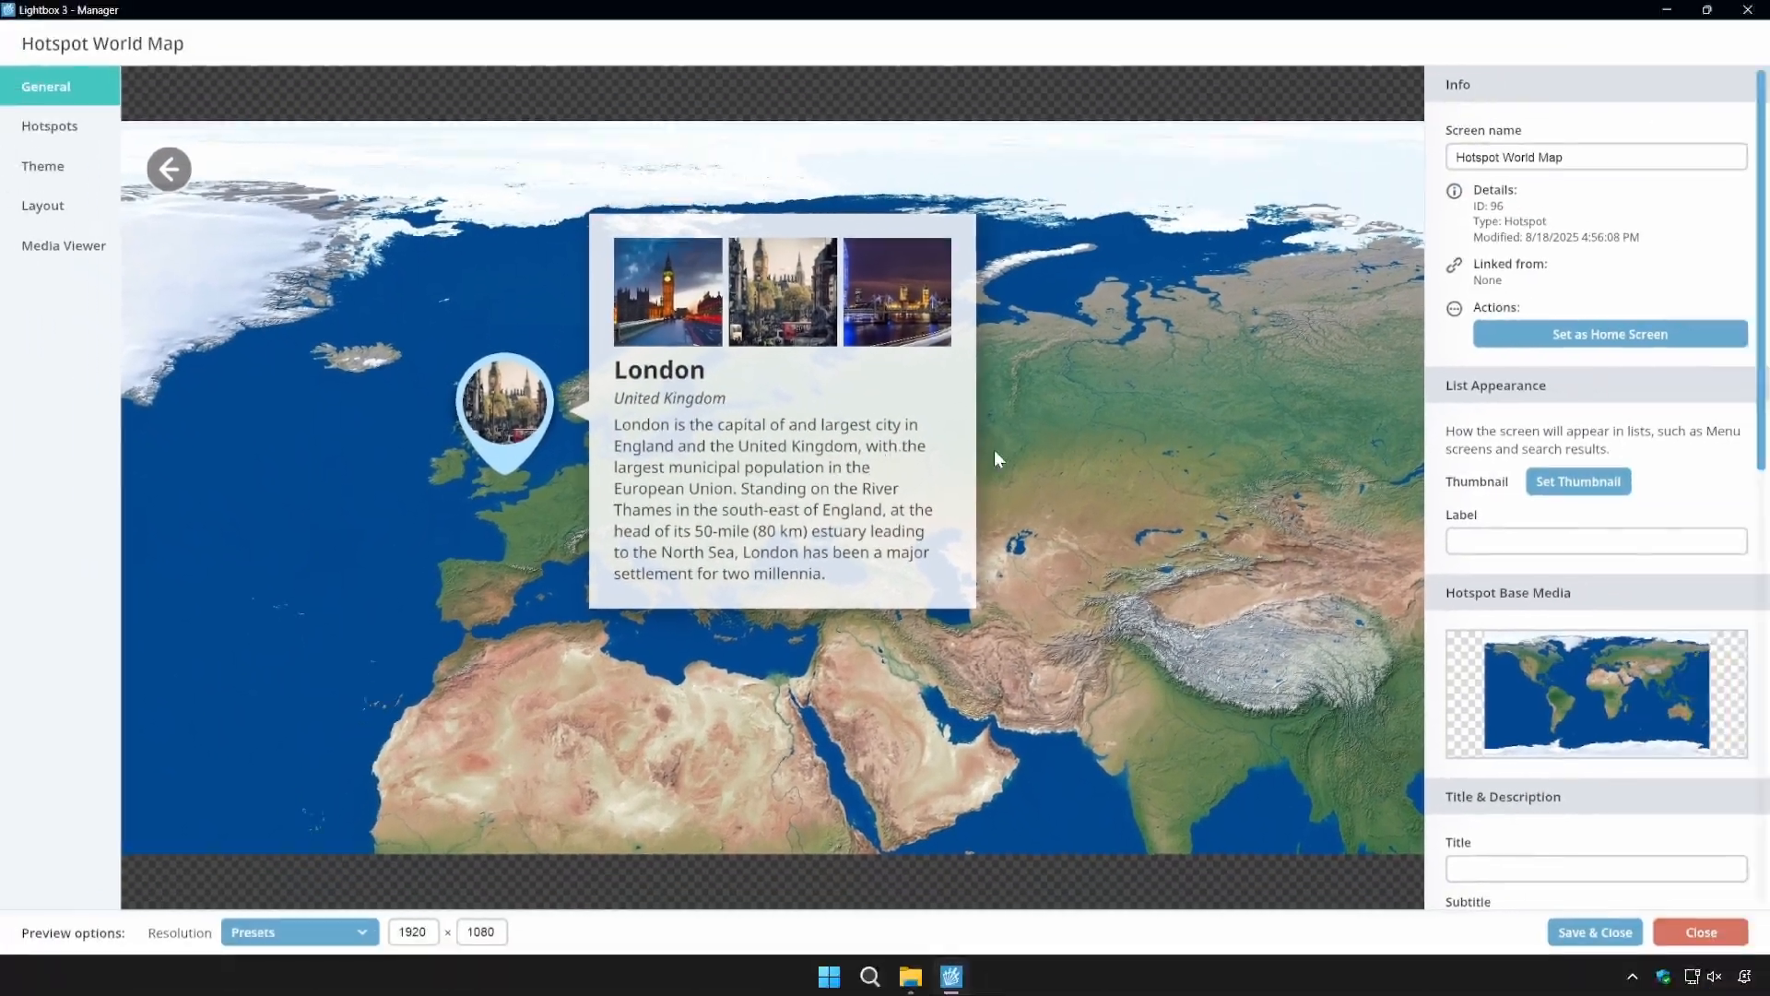
click(675, 375)
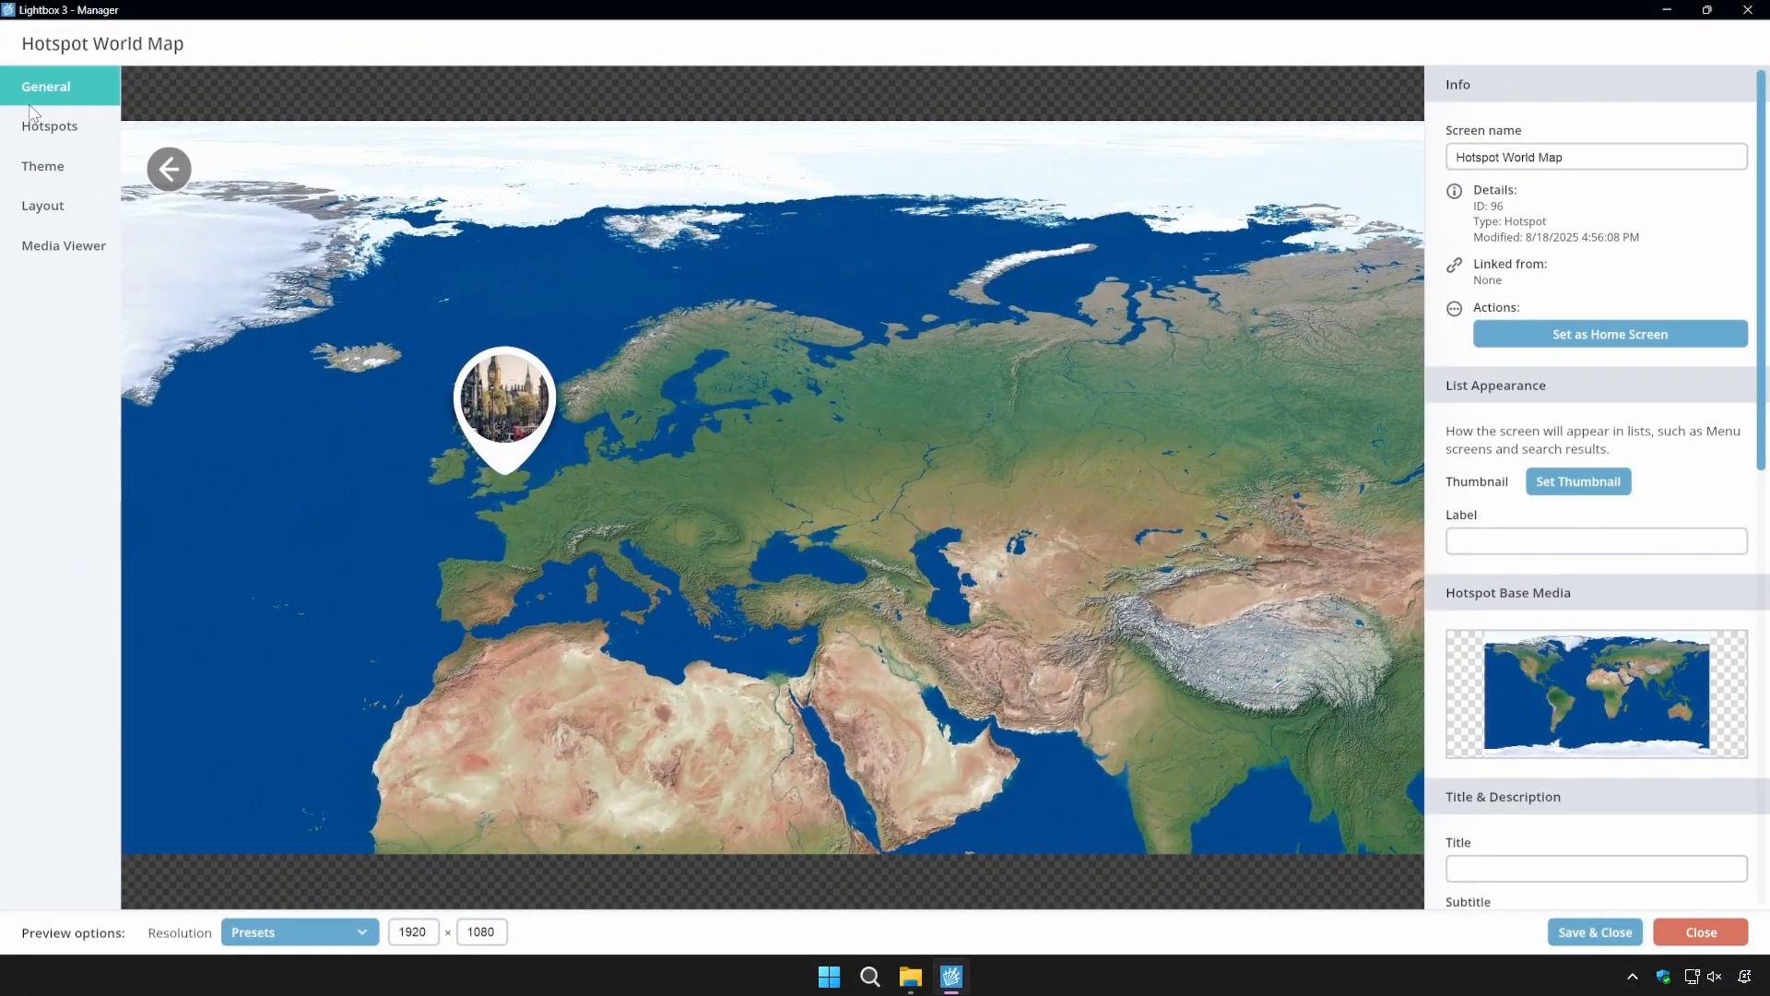
Add a second image hotspot to the world map and name it "San Francisco".
click(37, 129)
click(1716, 123)
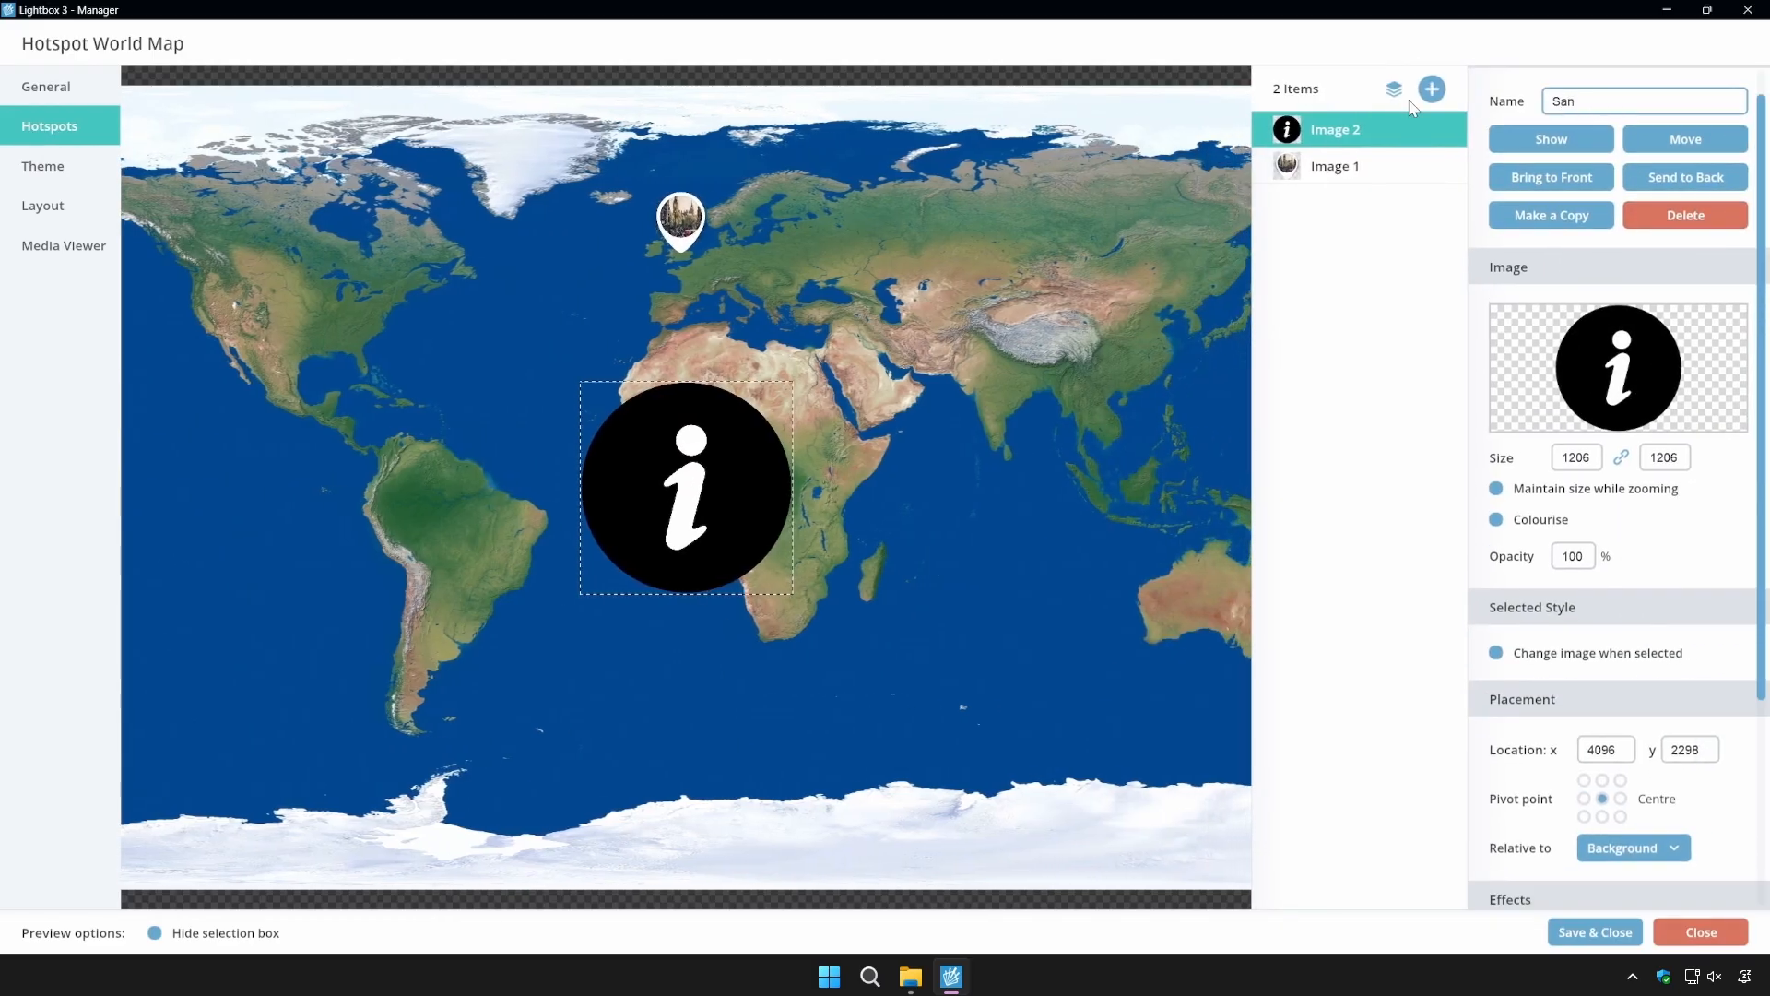
scroll(1526, 286, up, 1)
Change the San Francisco hotspot's image to the San Francisco marker from the library and set its height to 330.
mouse_move(1620, 396)
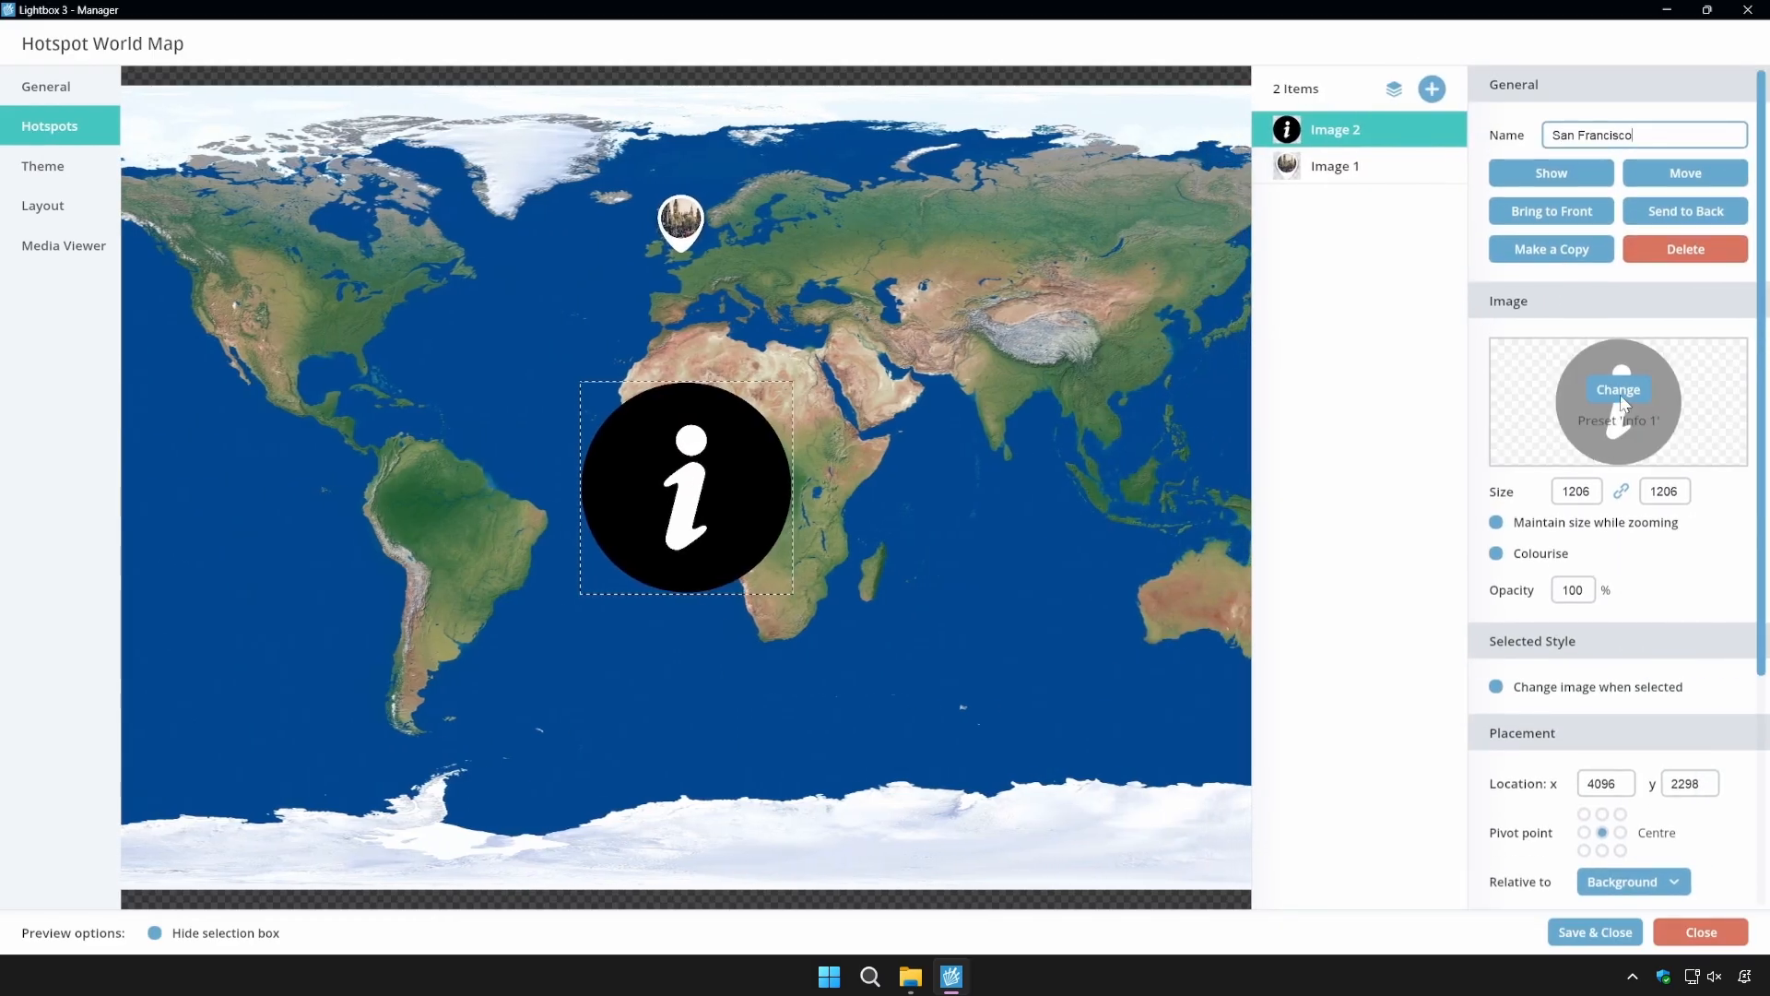
click(1619, 430)
text(San)
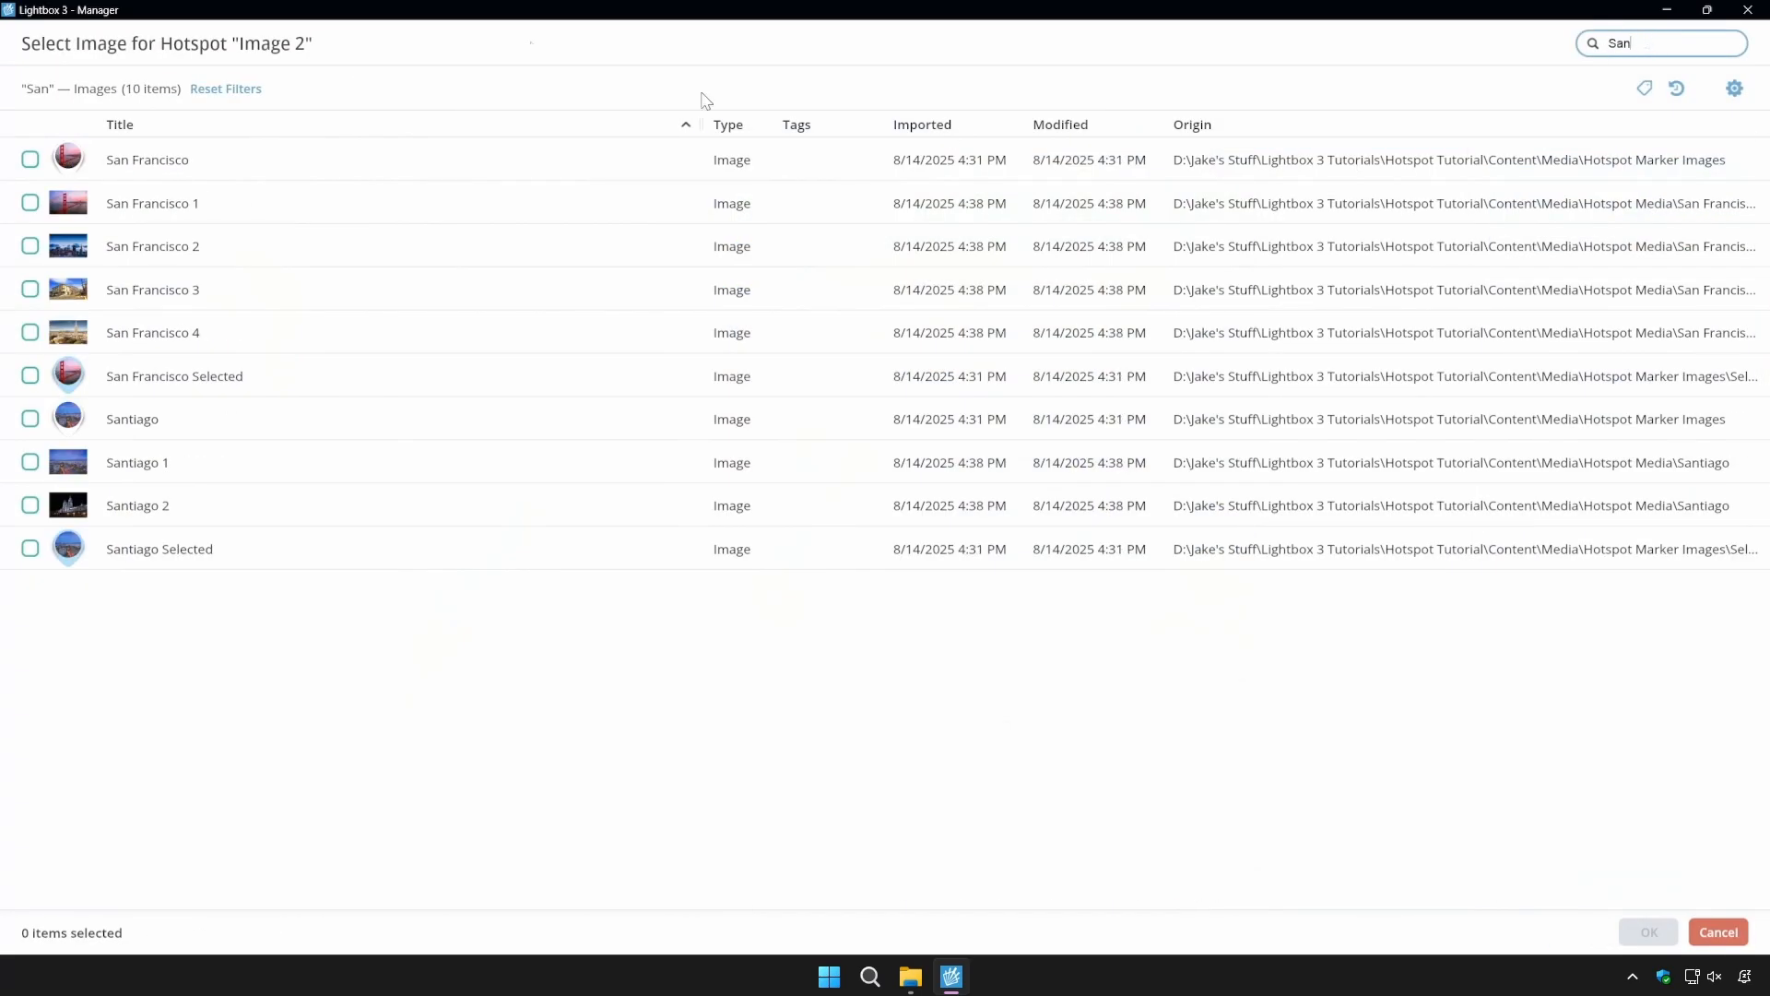
click(57, 166)
click(1651, 934)
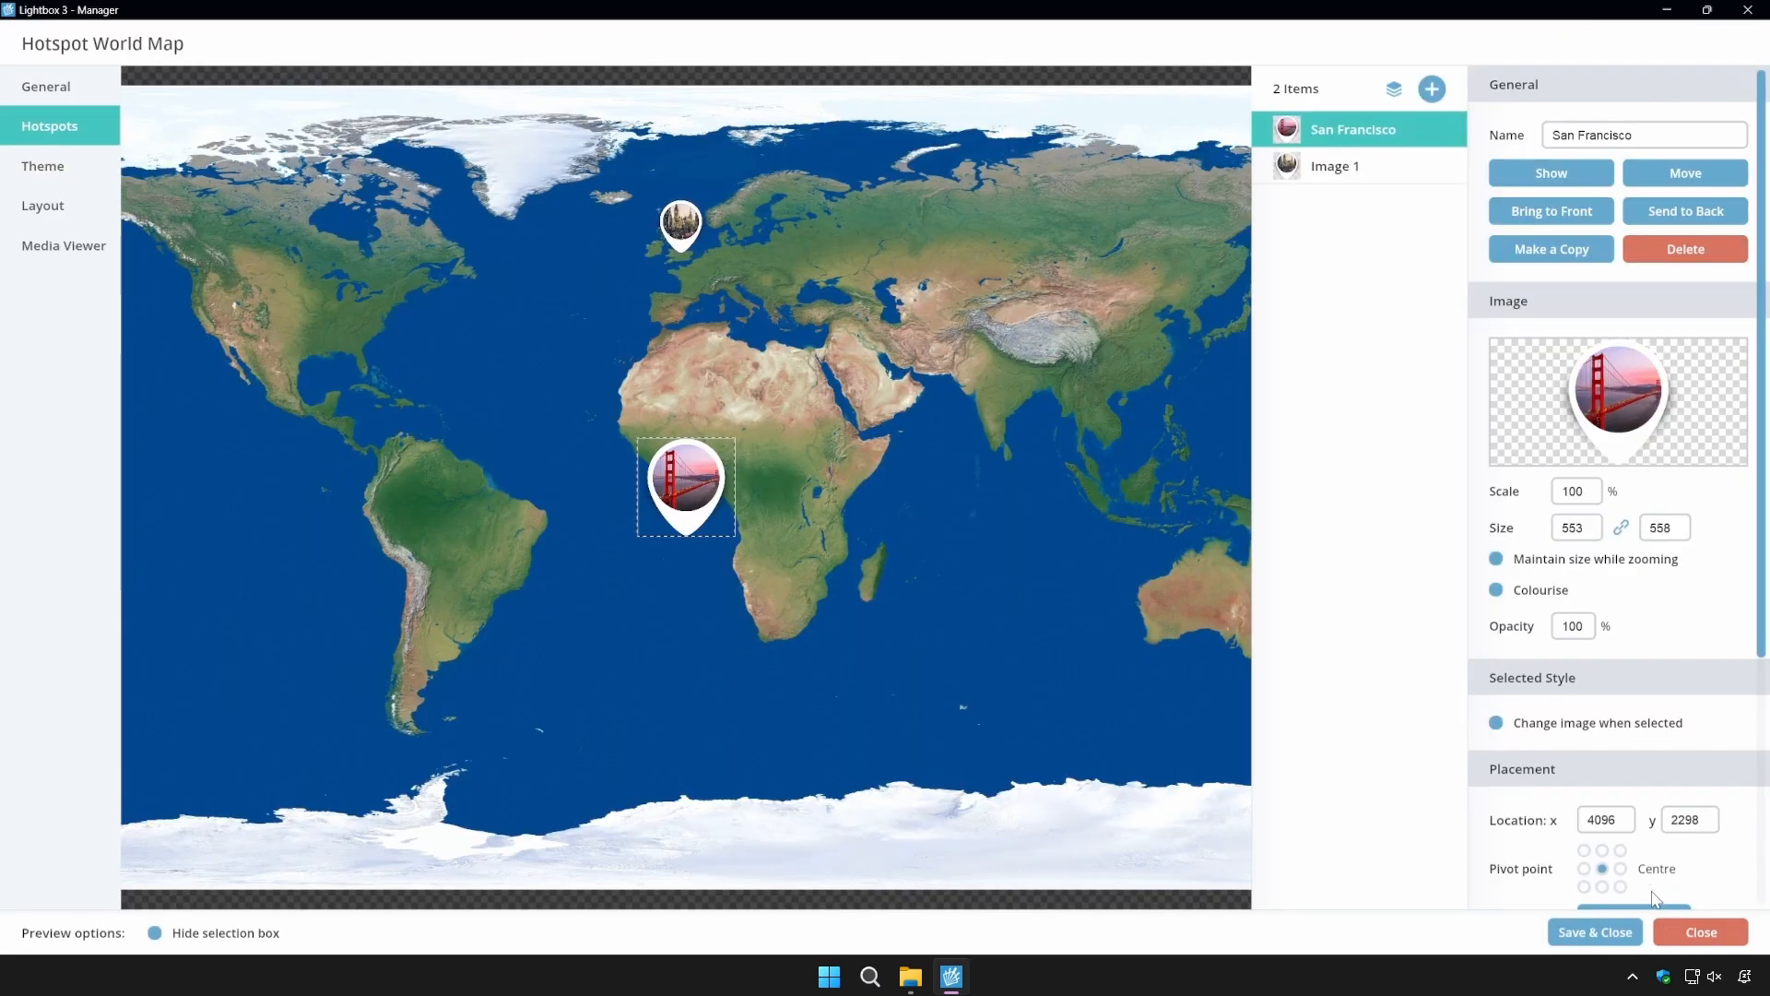
click(1677, 526)
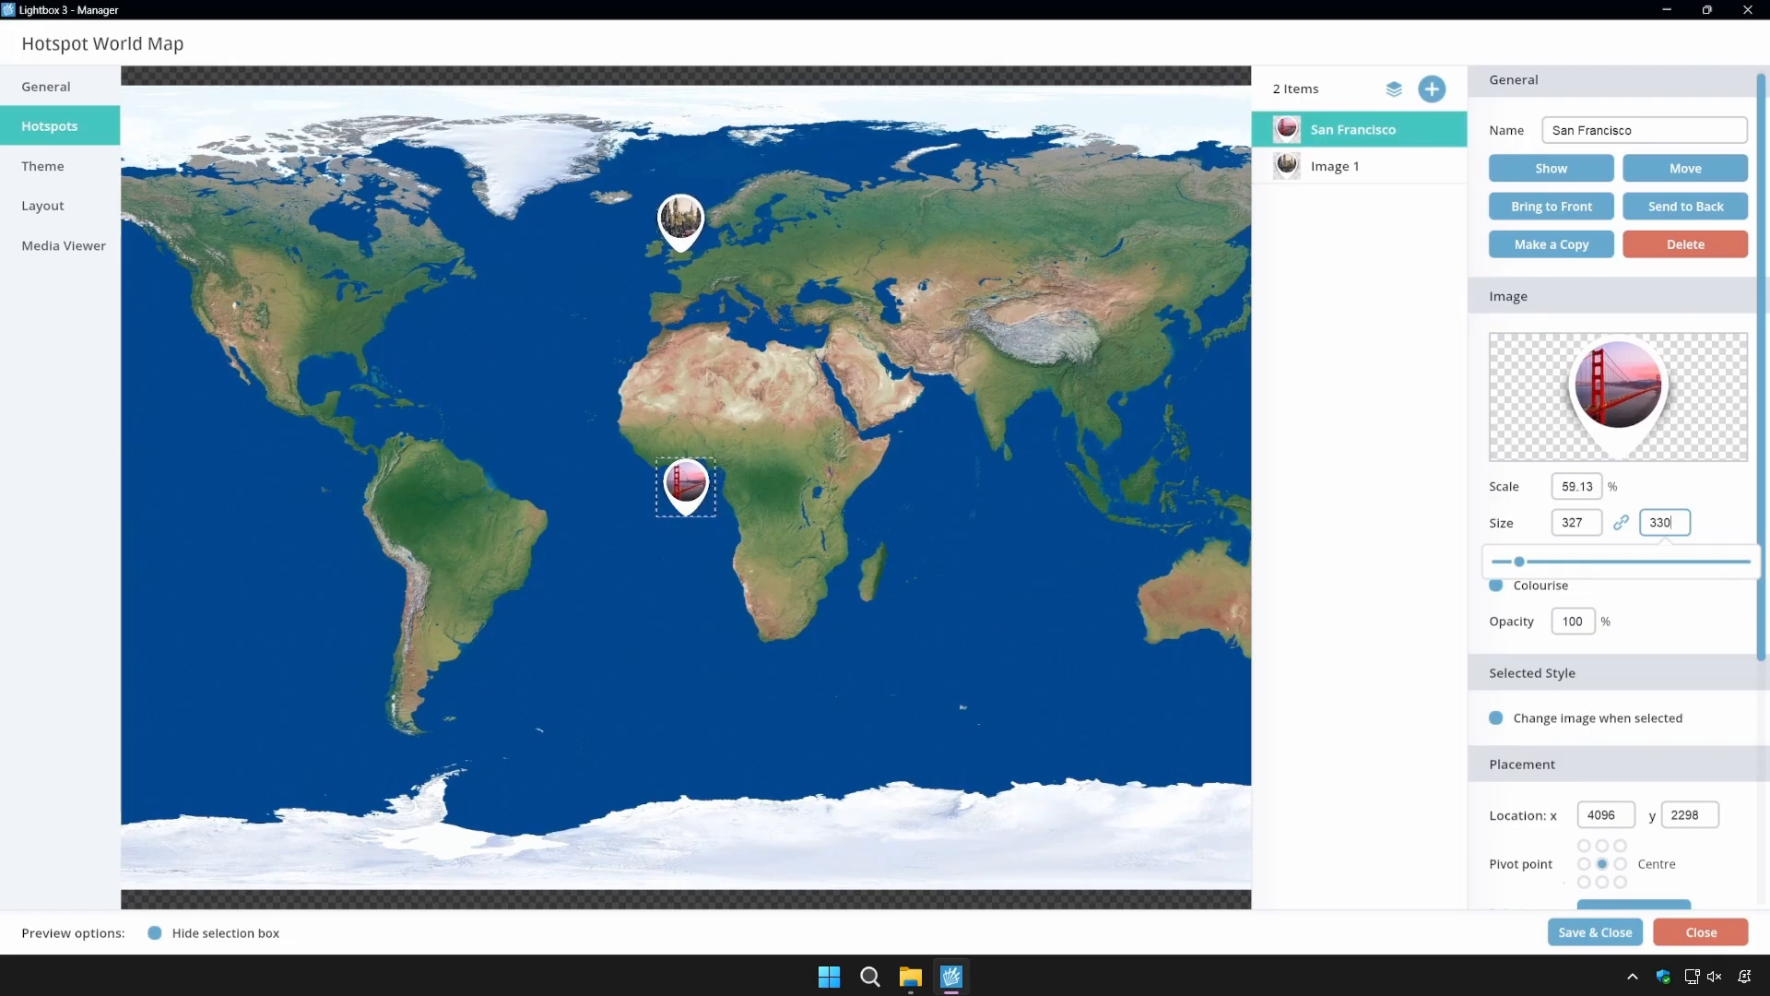
Place the San Francisco marker at x 1321, y 1333 with a bottom-centre pivot point, and enable its Bounce effect.
click(1614, 815)
key(BackSpace)
key(BackSpace)
key(BackSpace)
key(BackSpace)
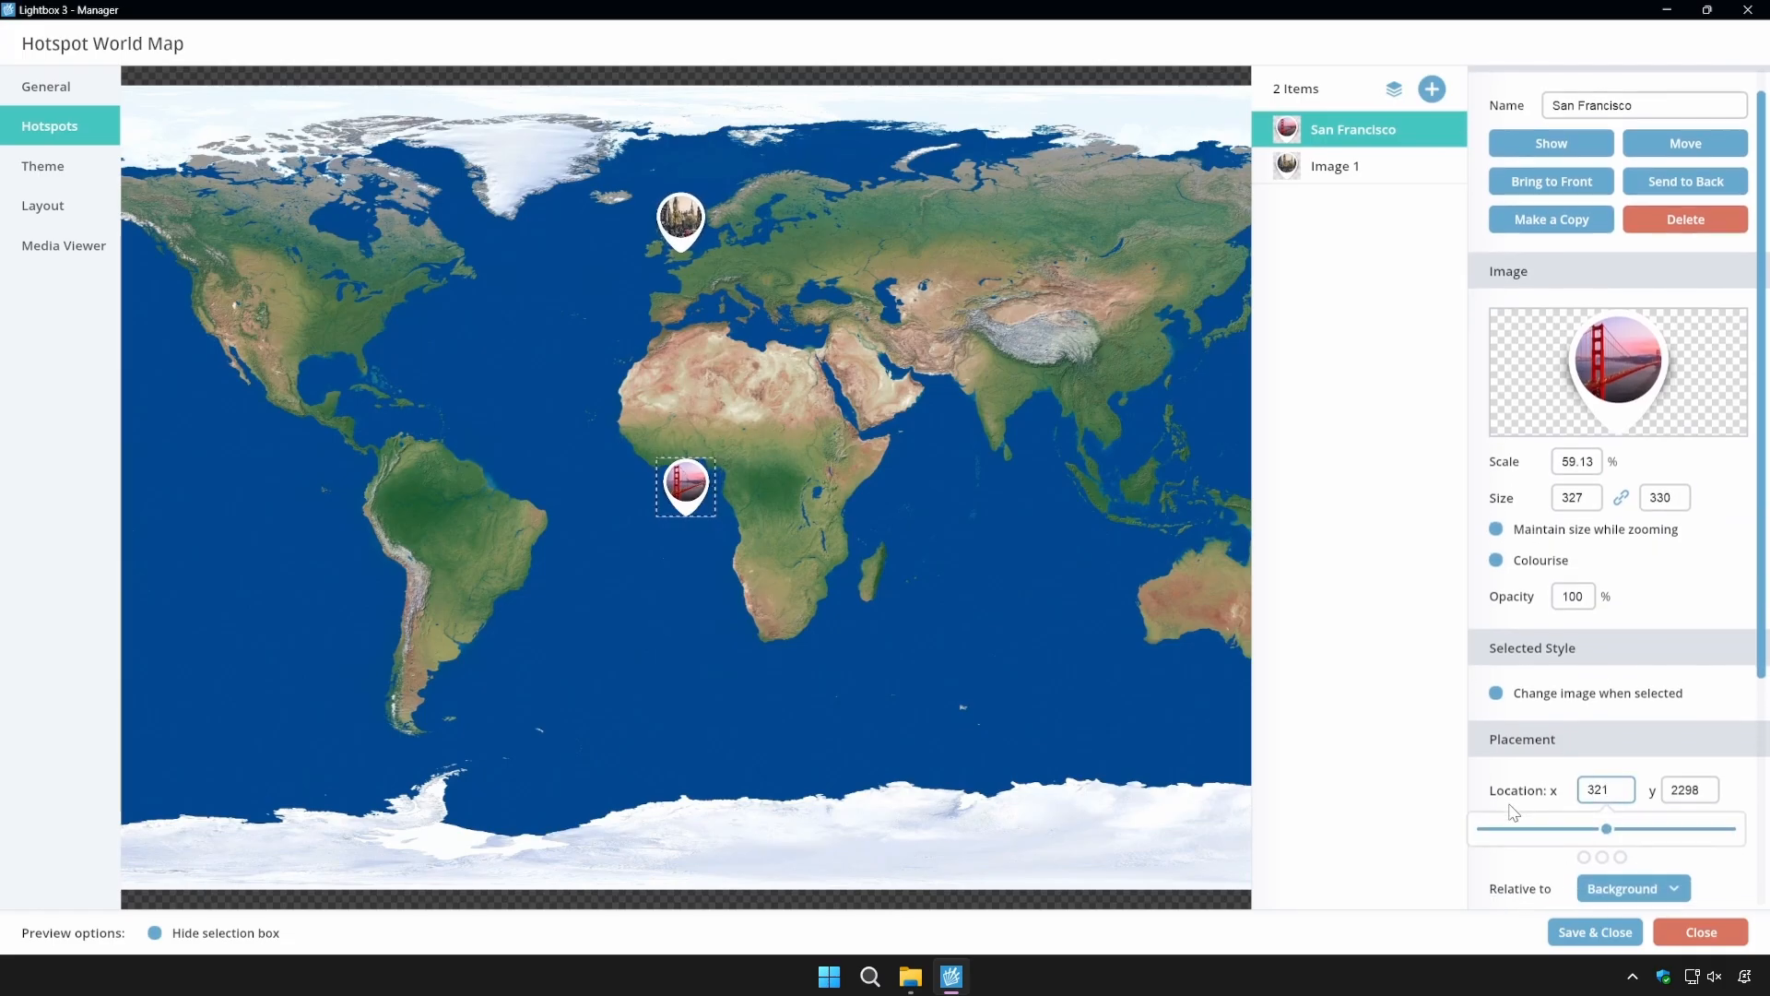
click(1711, 790)
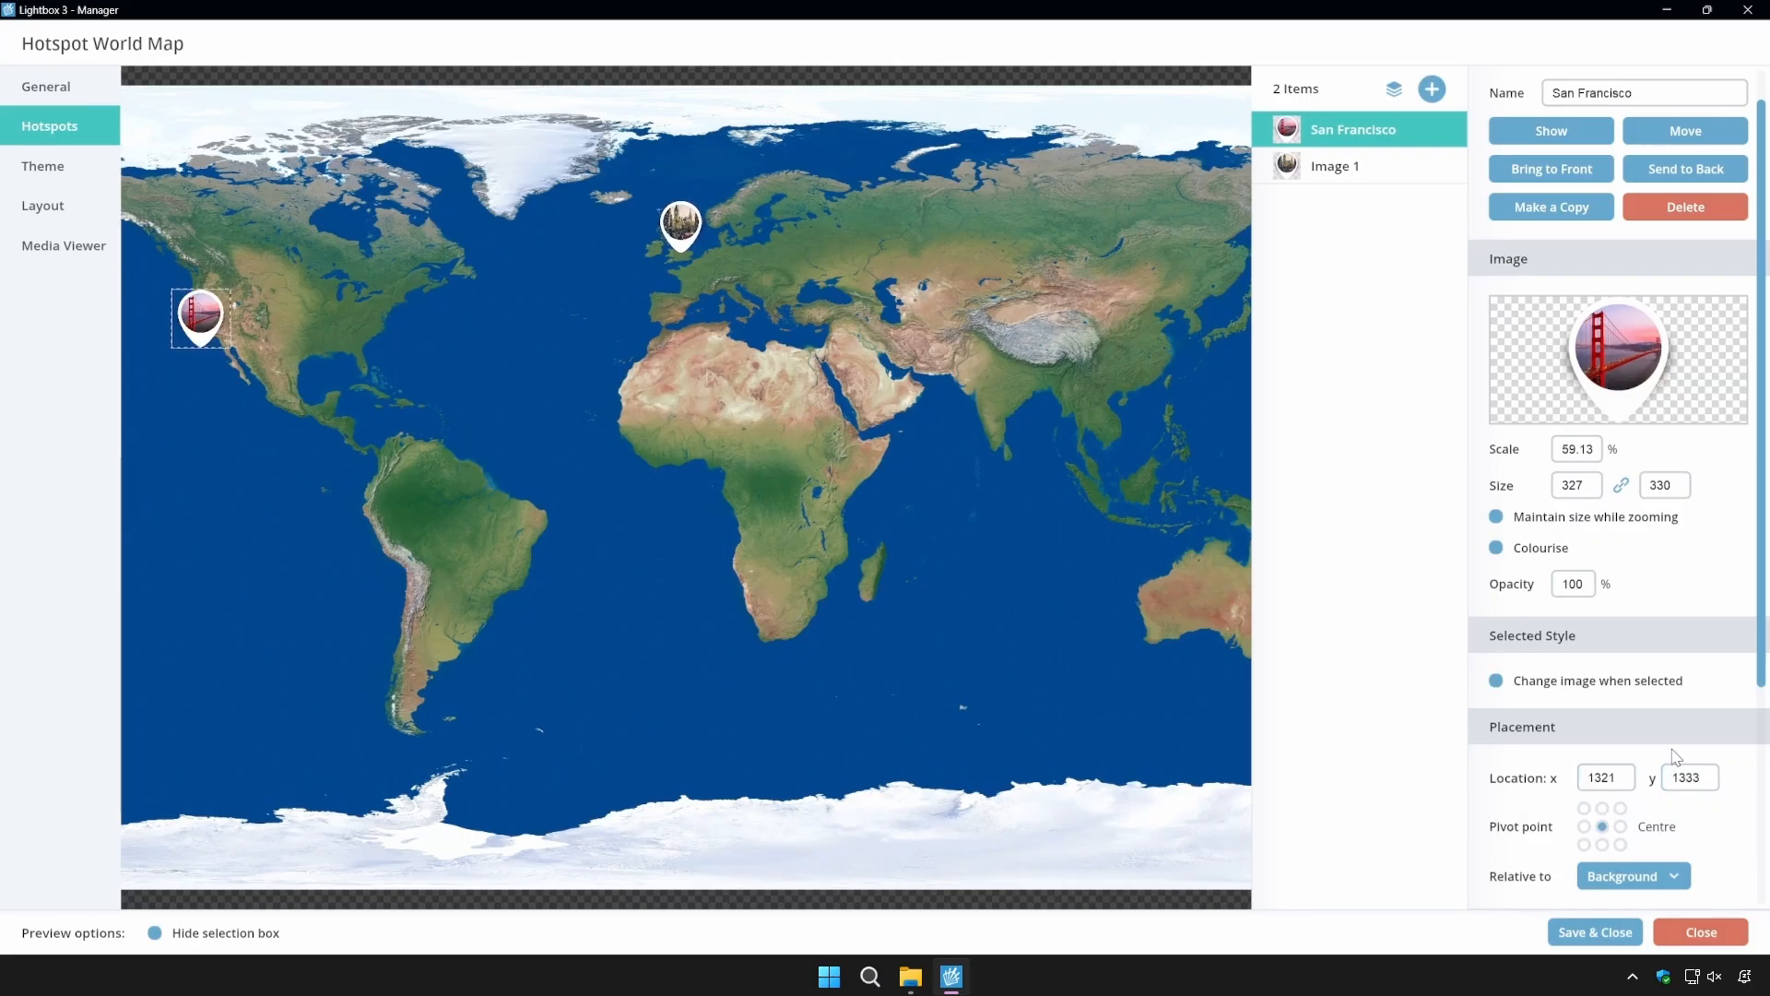
scroll(1734, 756, down, 3)
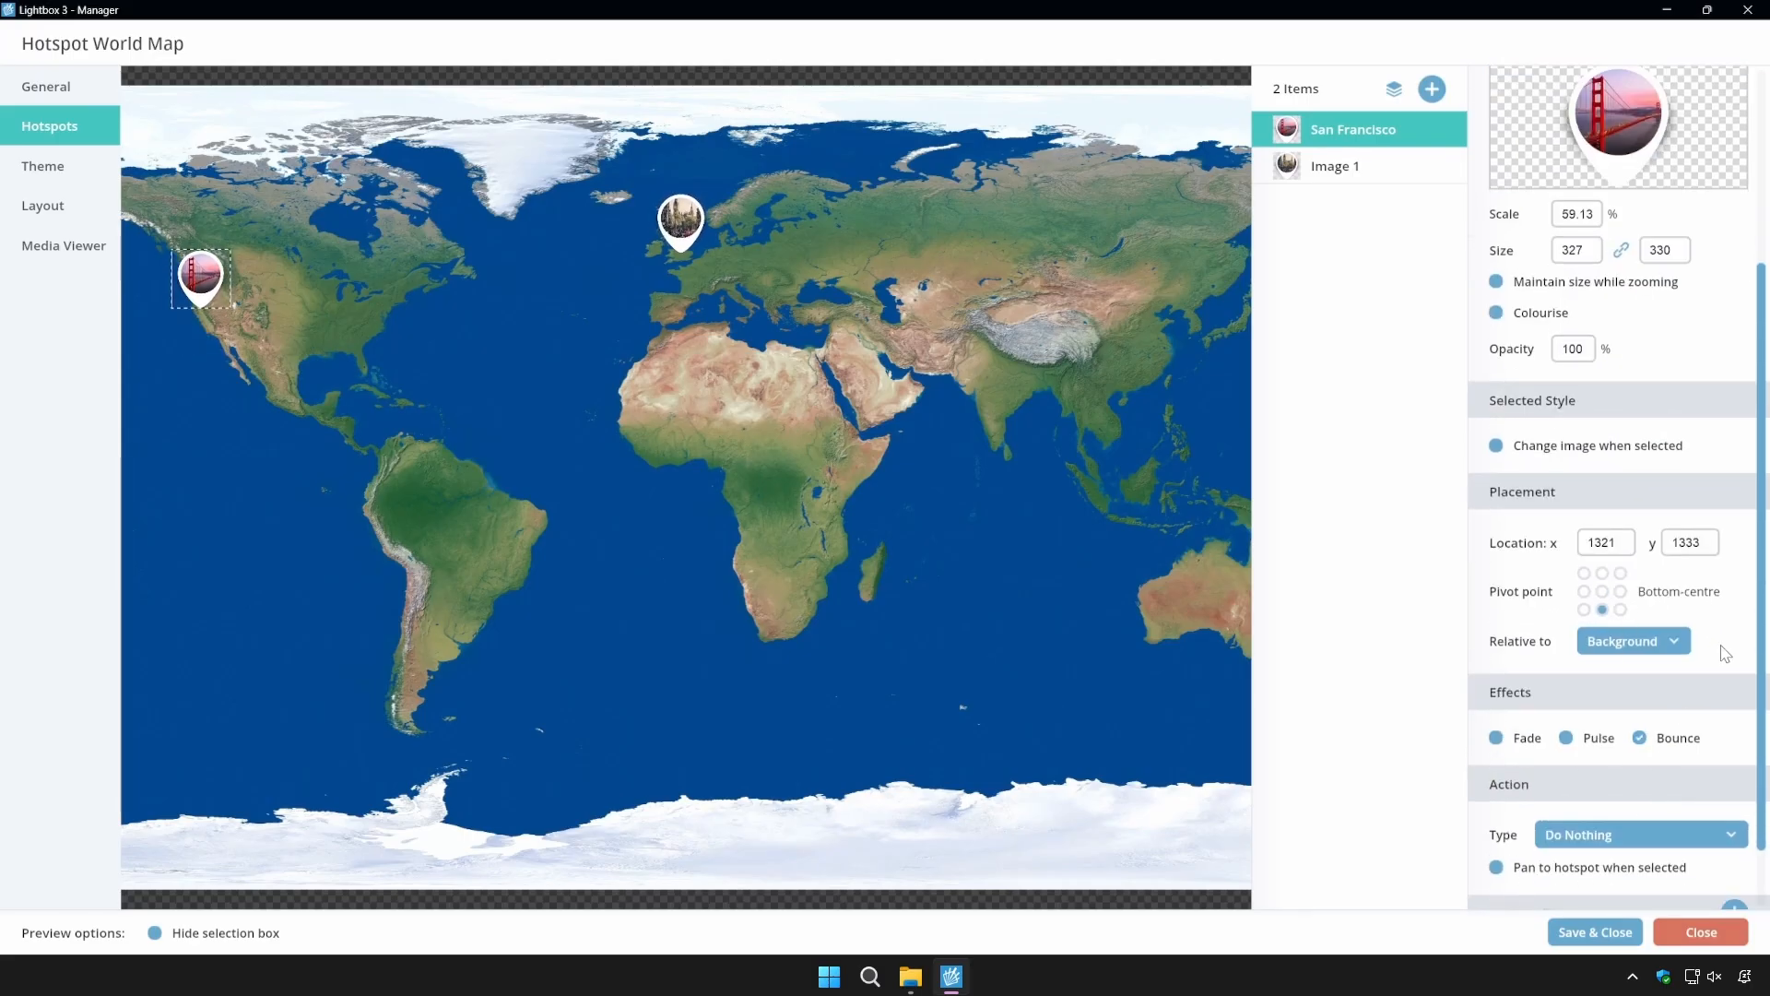
Set the San Francisco hotspot's action to Show Content using the San Francisco 5 video.
scroll(1605, 786, down, 1)
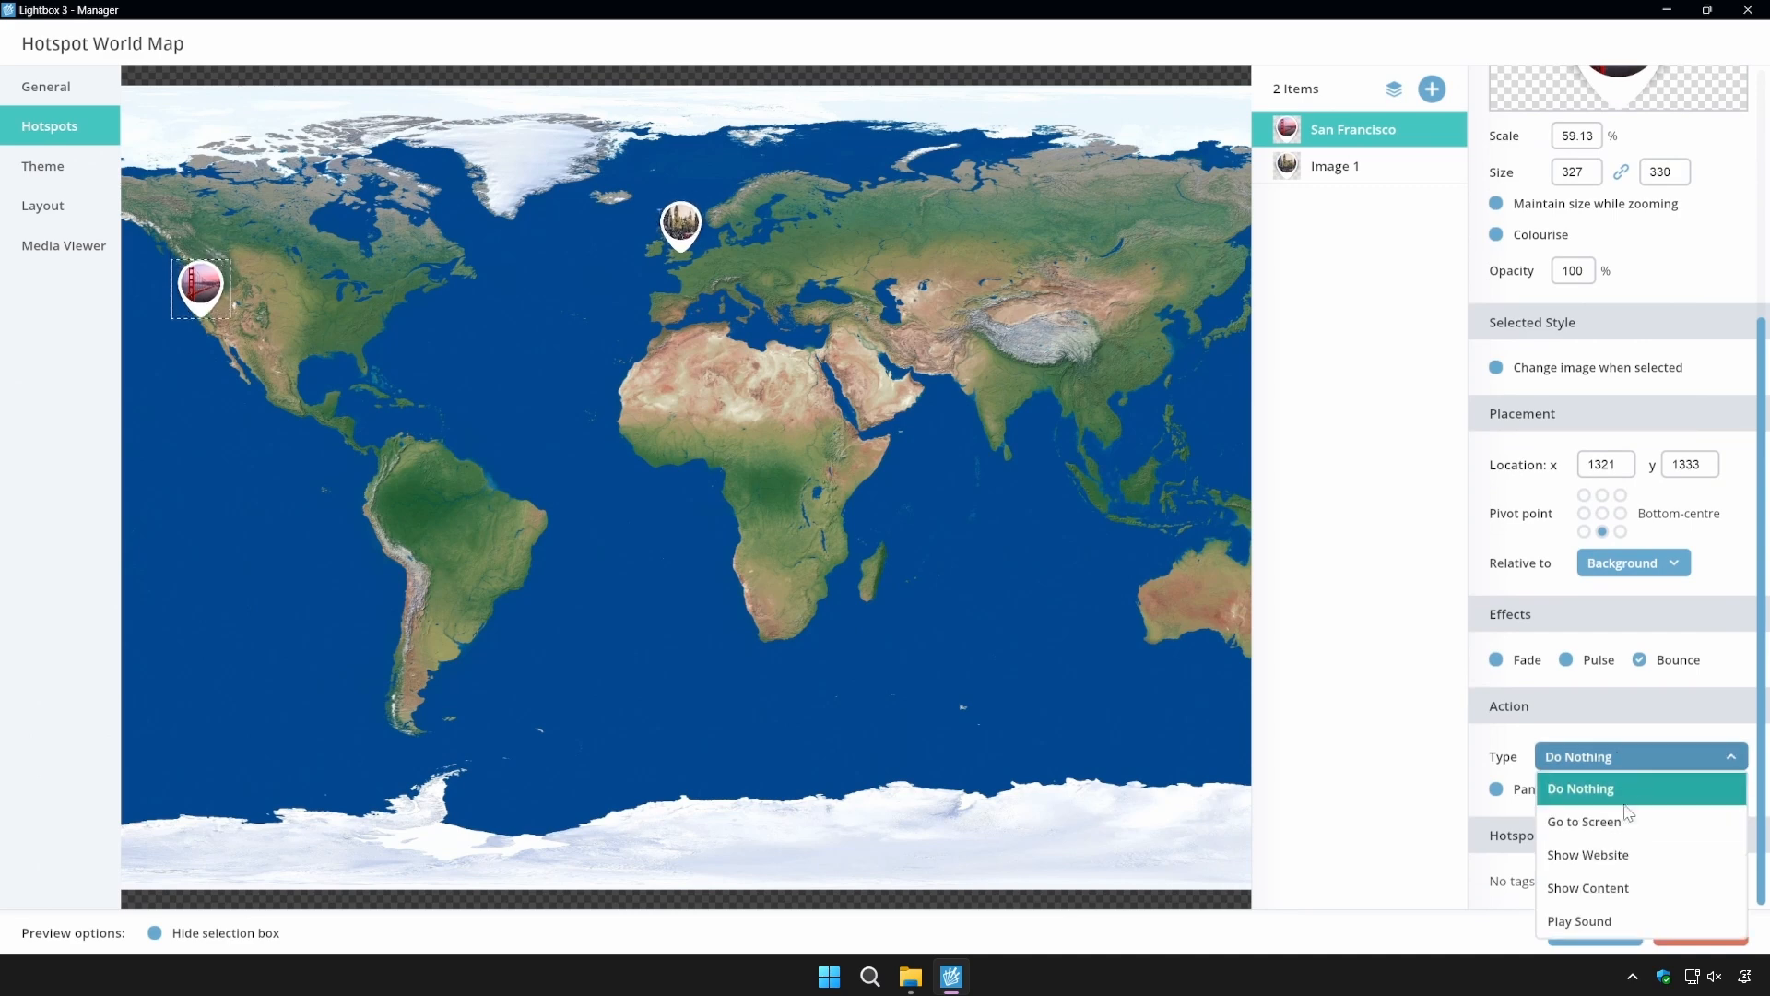
click(1588, 888)
click(1662, 822)
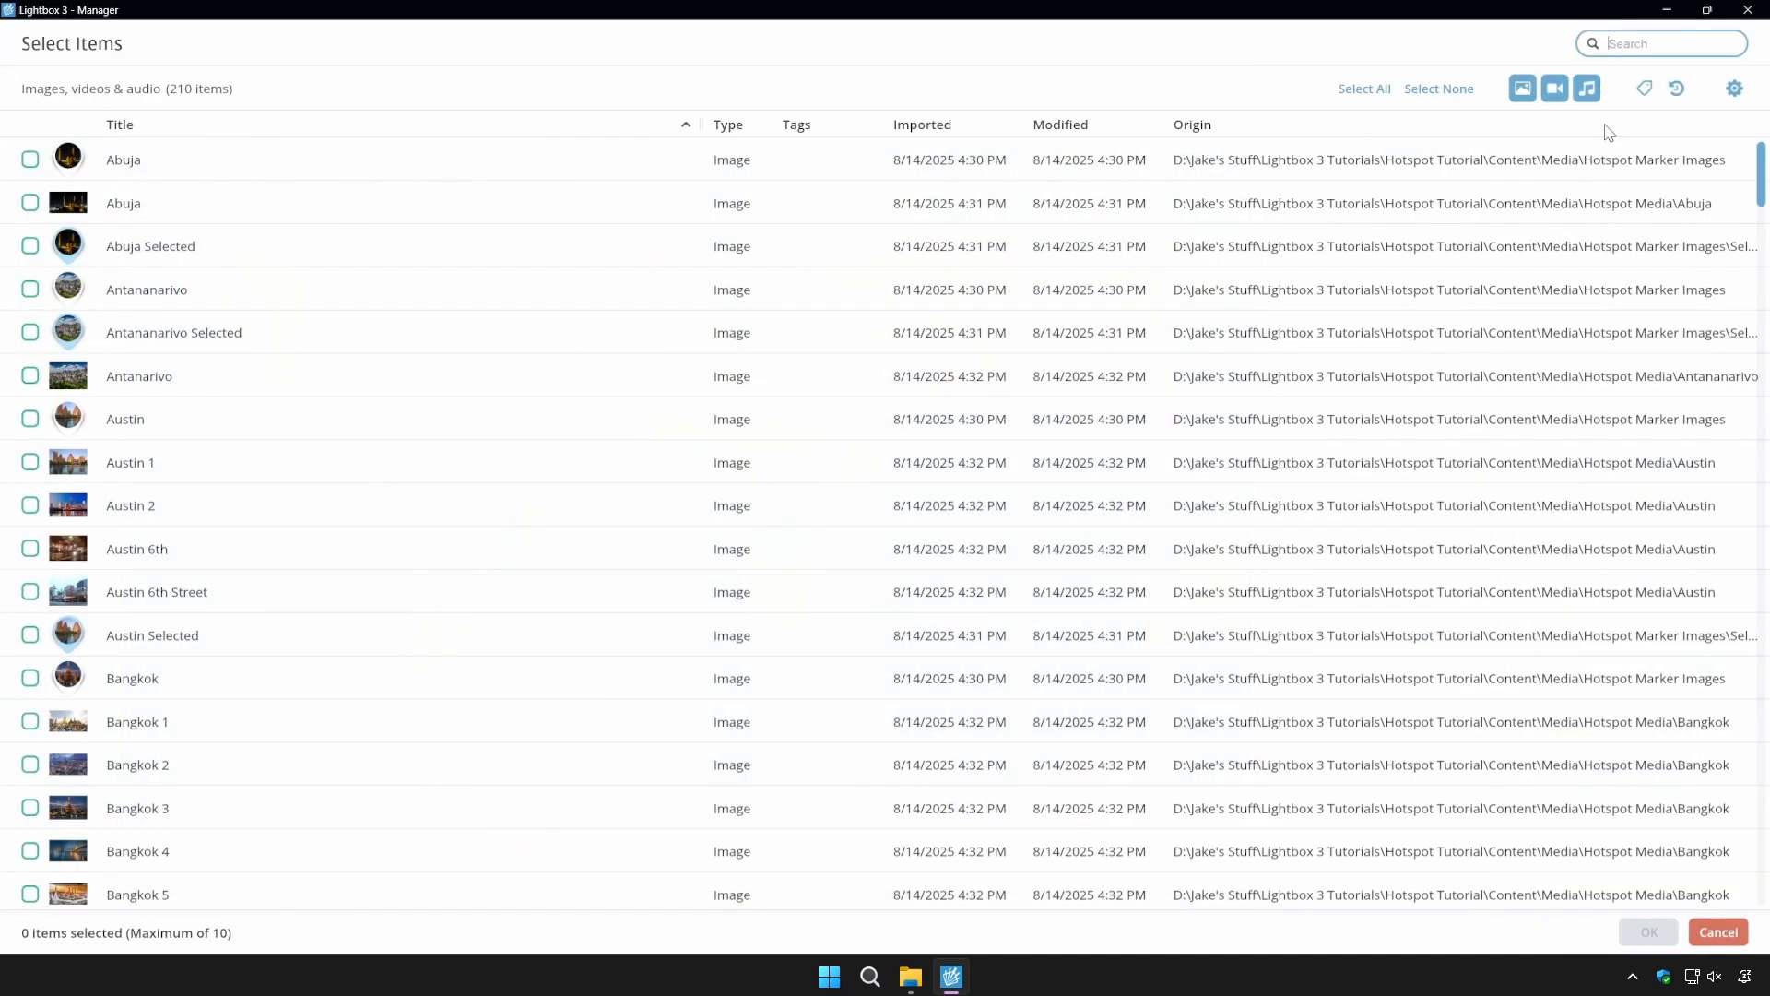
text(san fra)
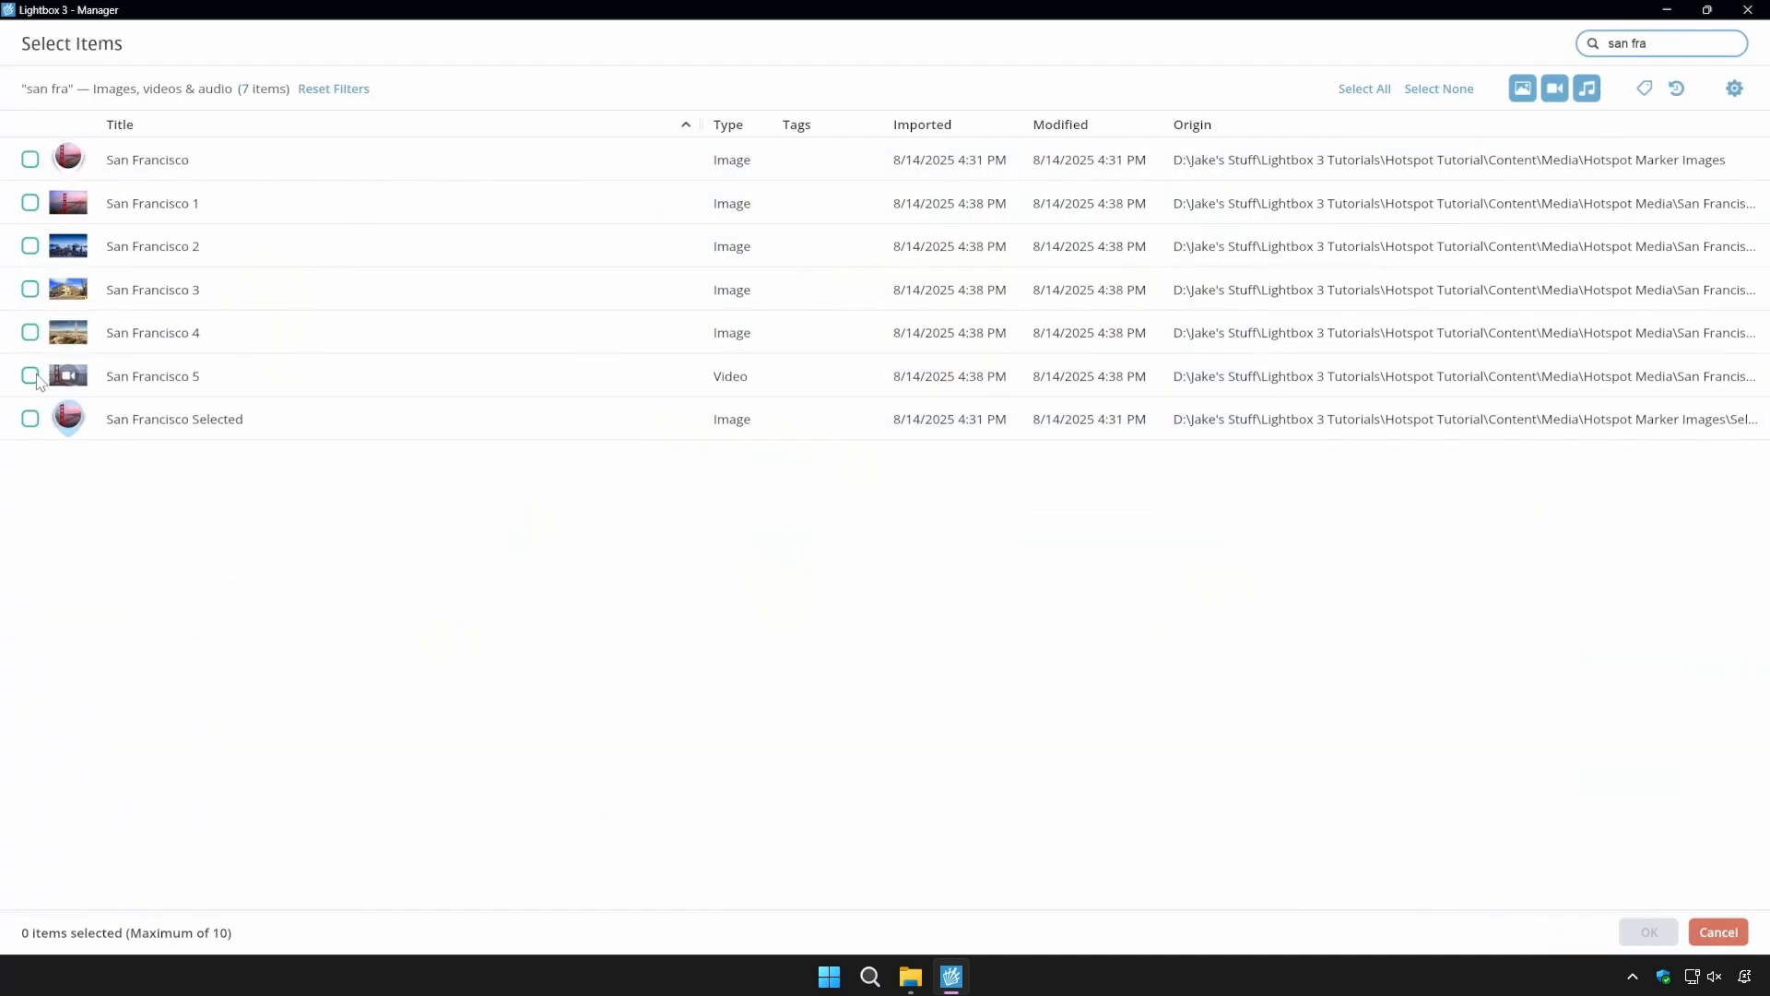
click(30, 375)
click(1648, 932)
Set the San Francisco hotspot's pop-up type to Full screen.
scroll(1720, 834, down, 4)
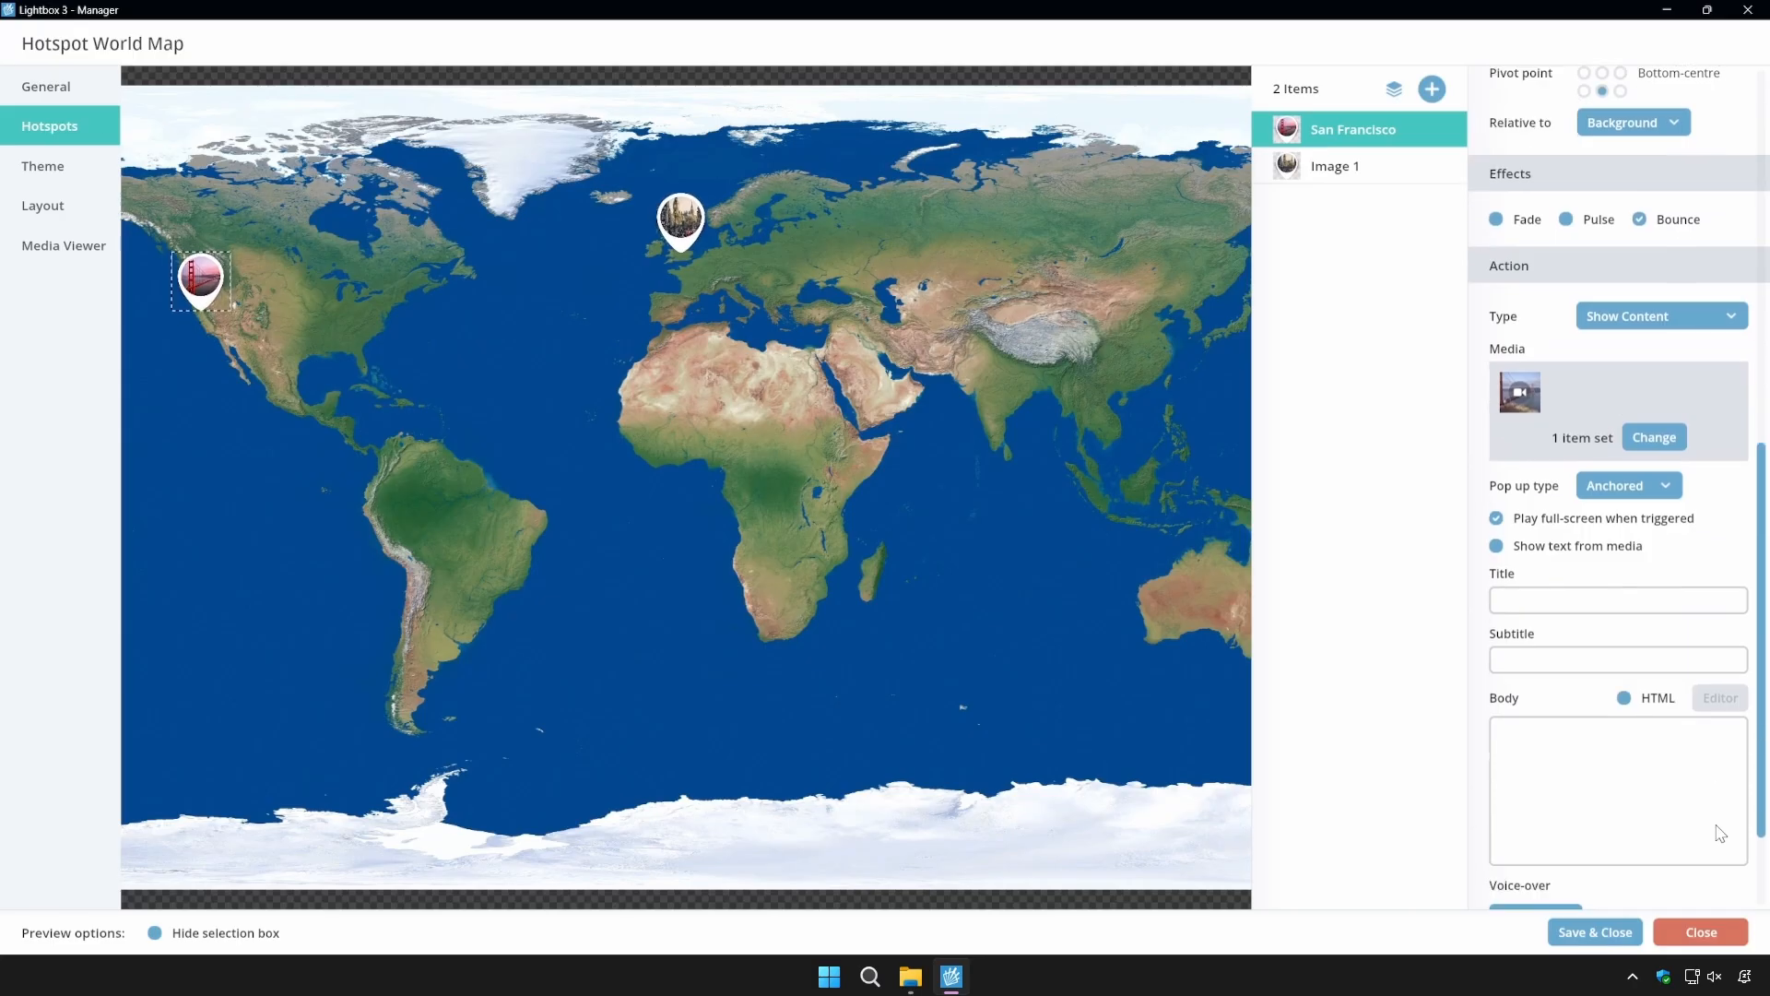
scroll(1720, 834, down, 2)
click(1645, 443)
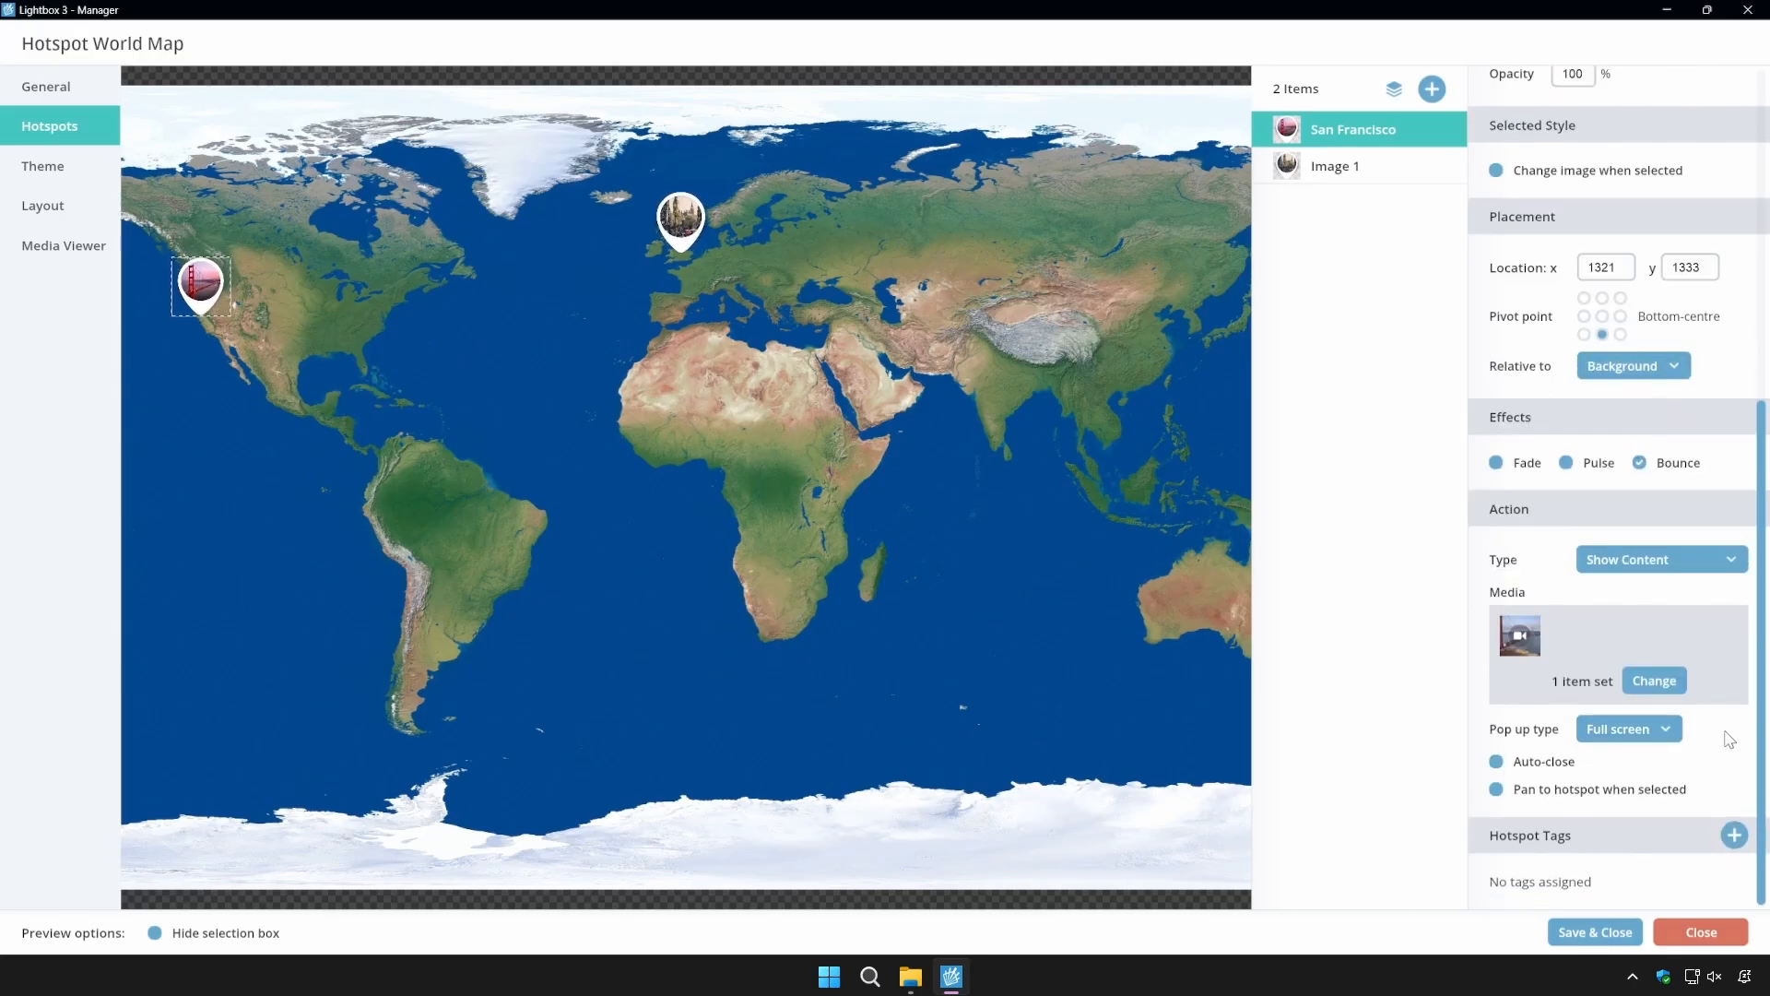
click(1358, 275)
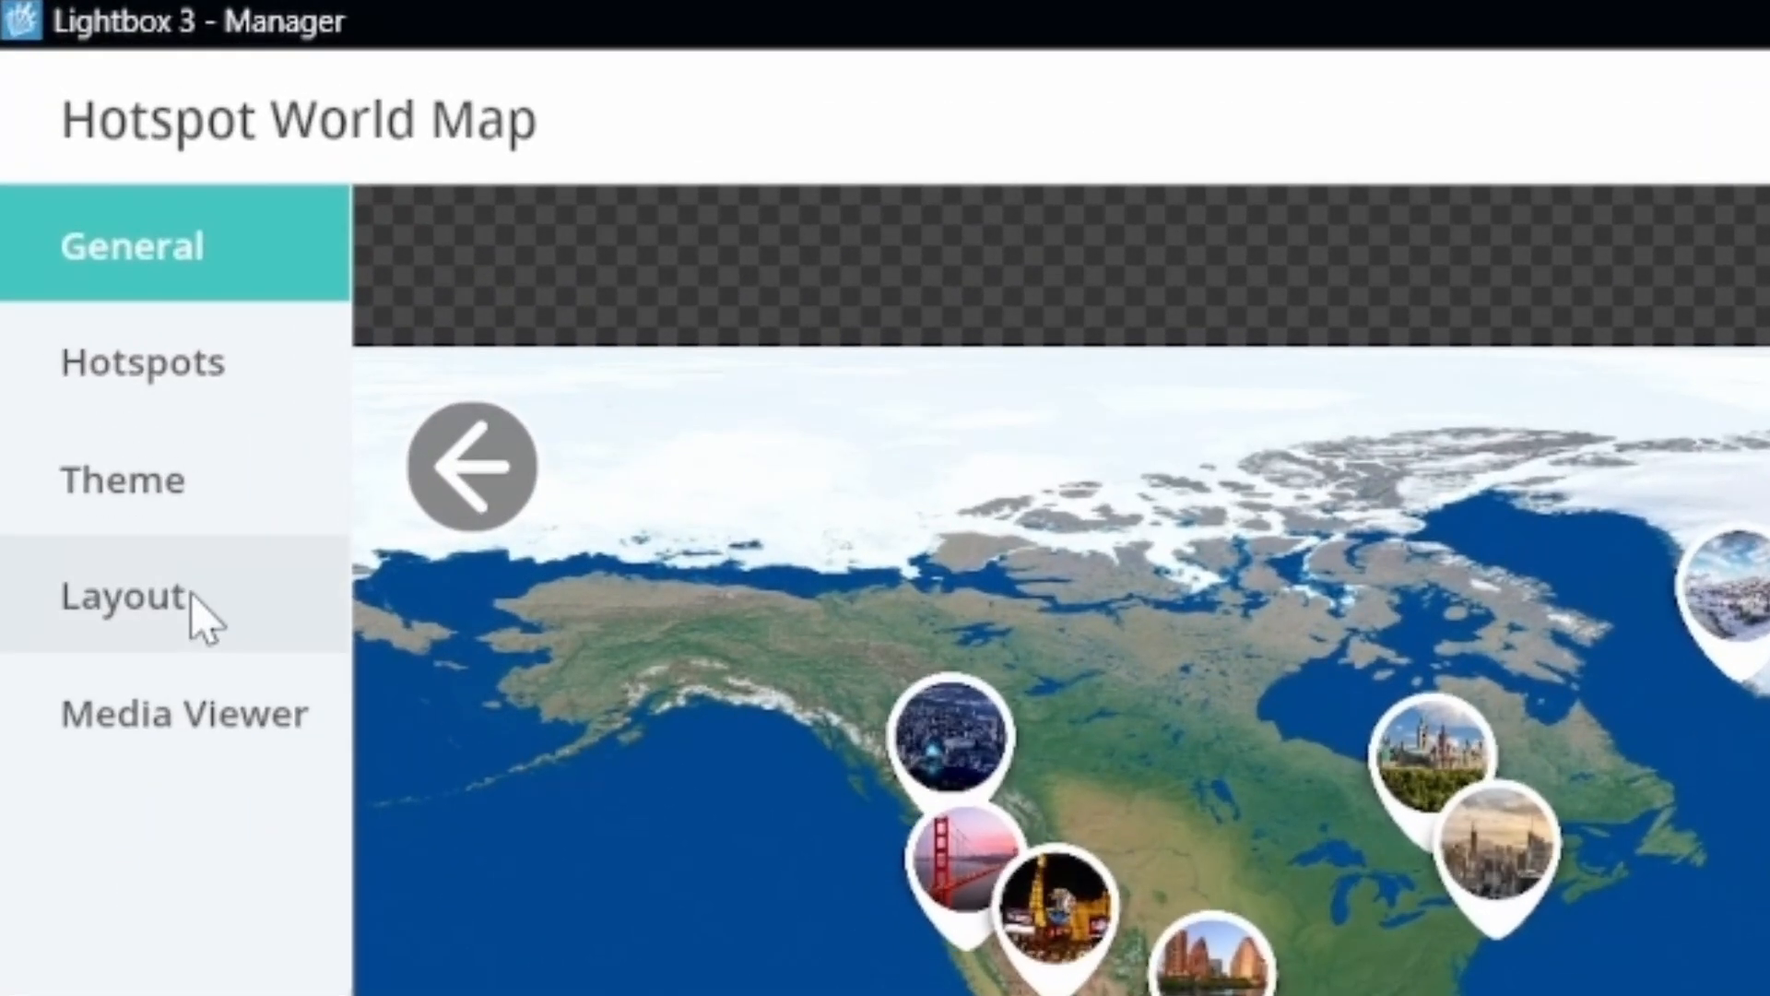
In the screen's layout settings, try a navigation button size of 351%.
click(194, 604)
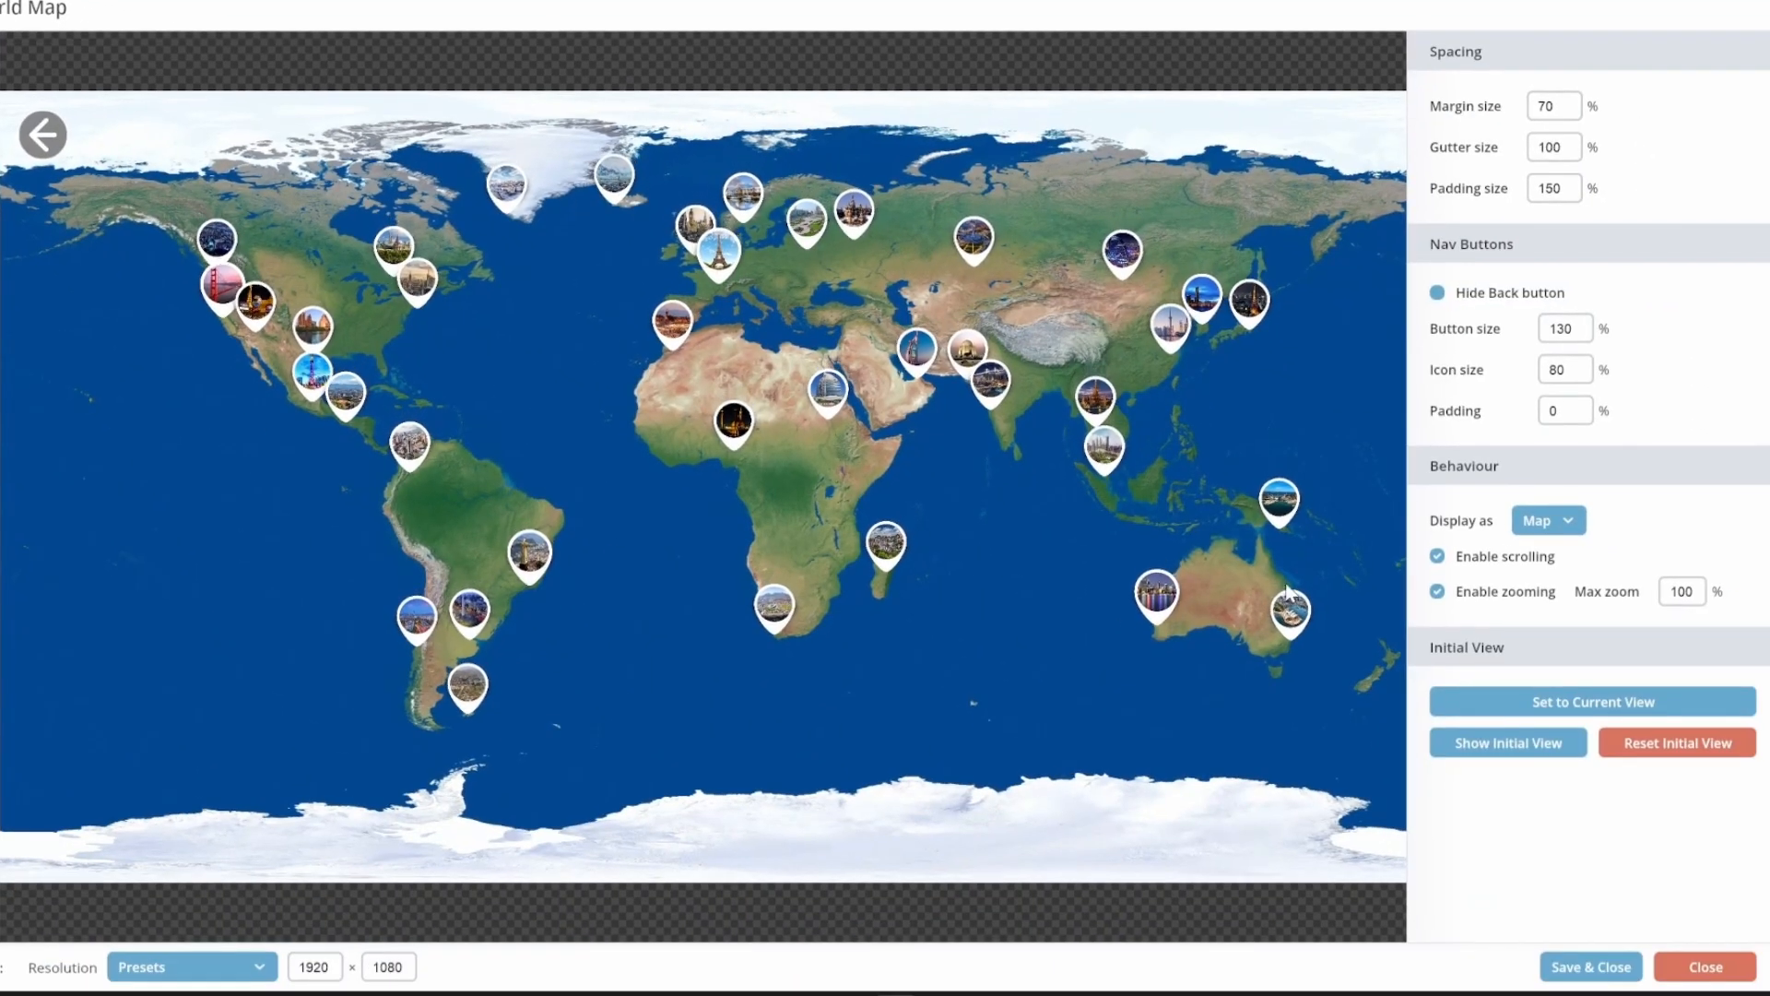
click(1550, 332)
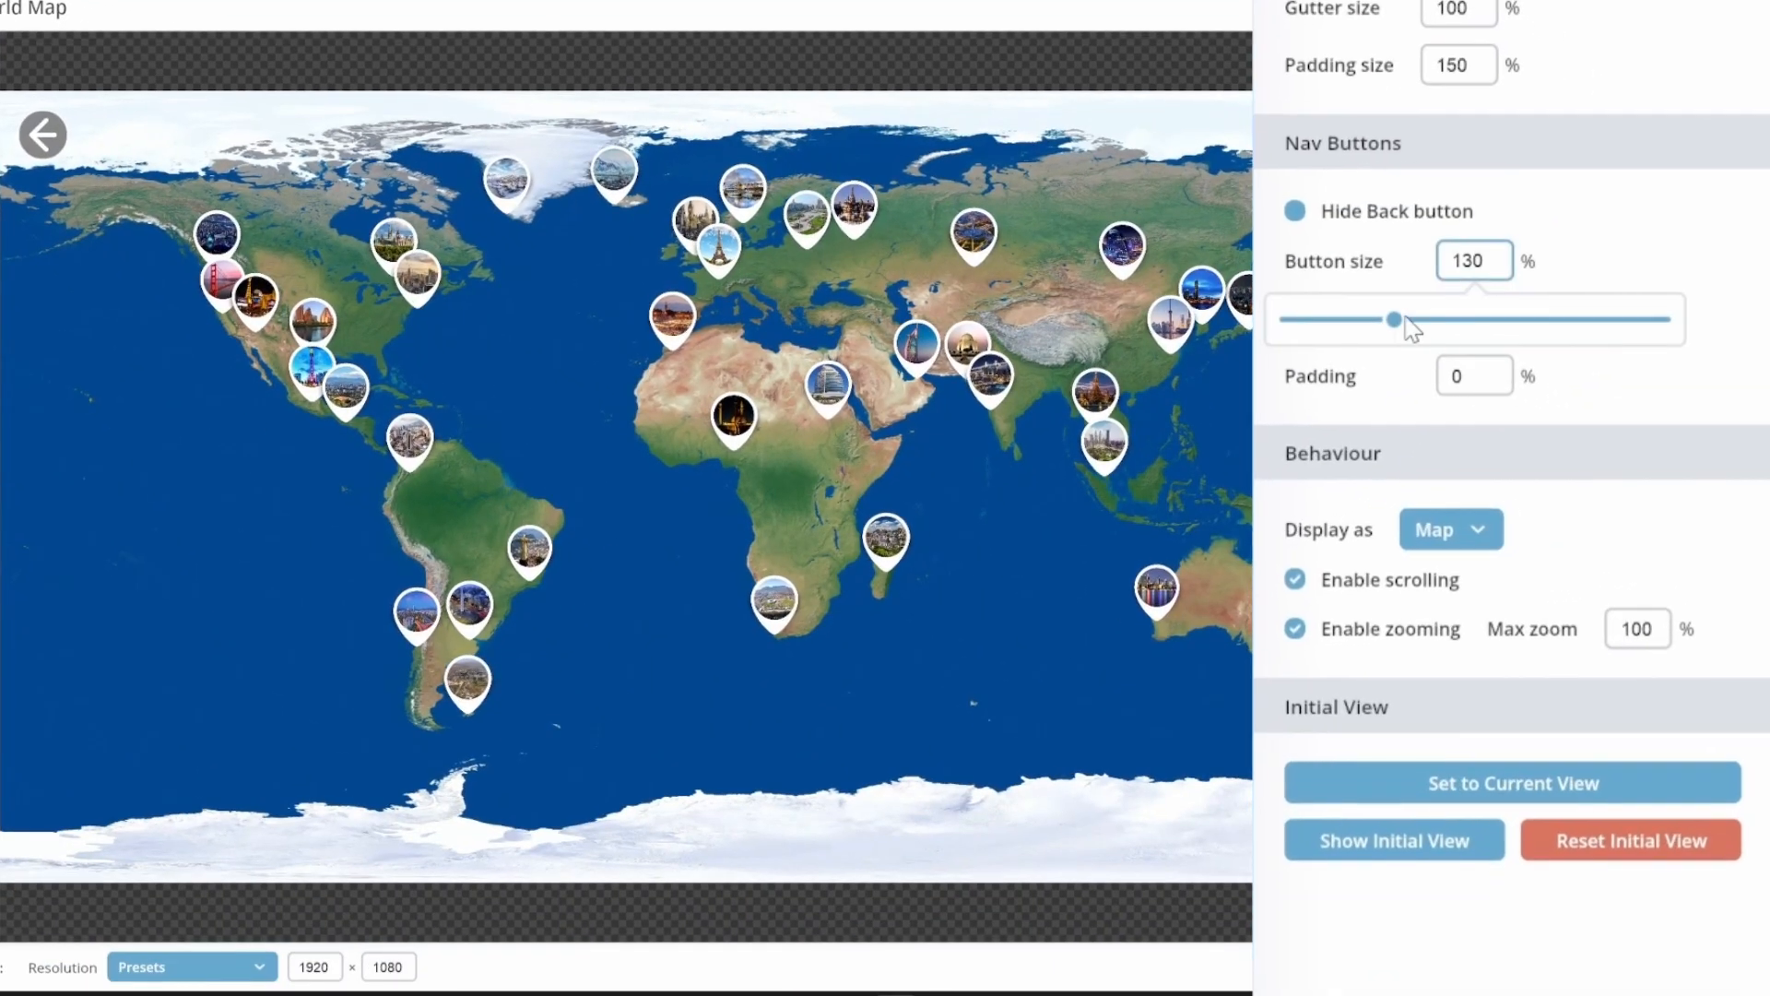
drag(1393, 323, 1618, 349)
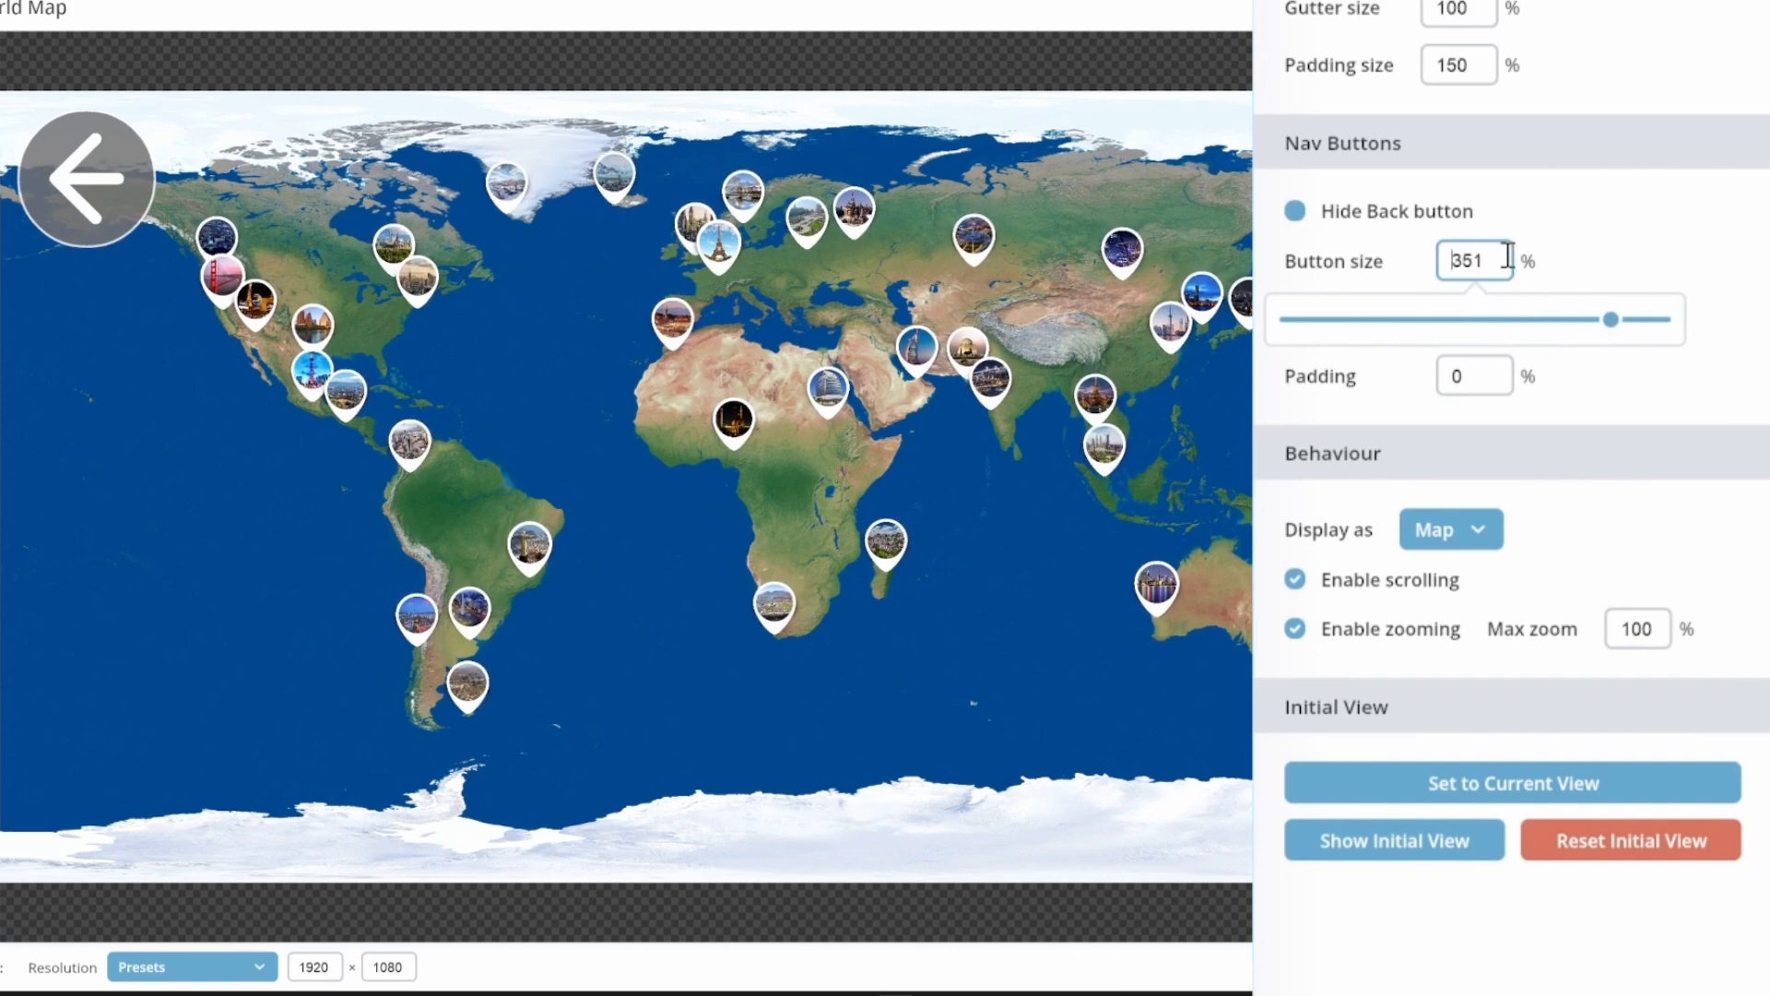
Set the navigation button size to 130%.
drag(1507, 255, 1302, 221)
key(BackSpace)
text(130)
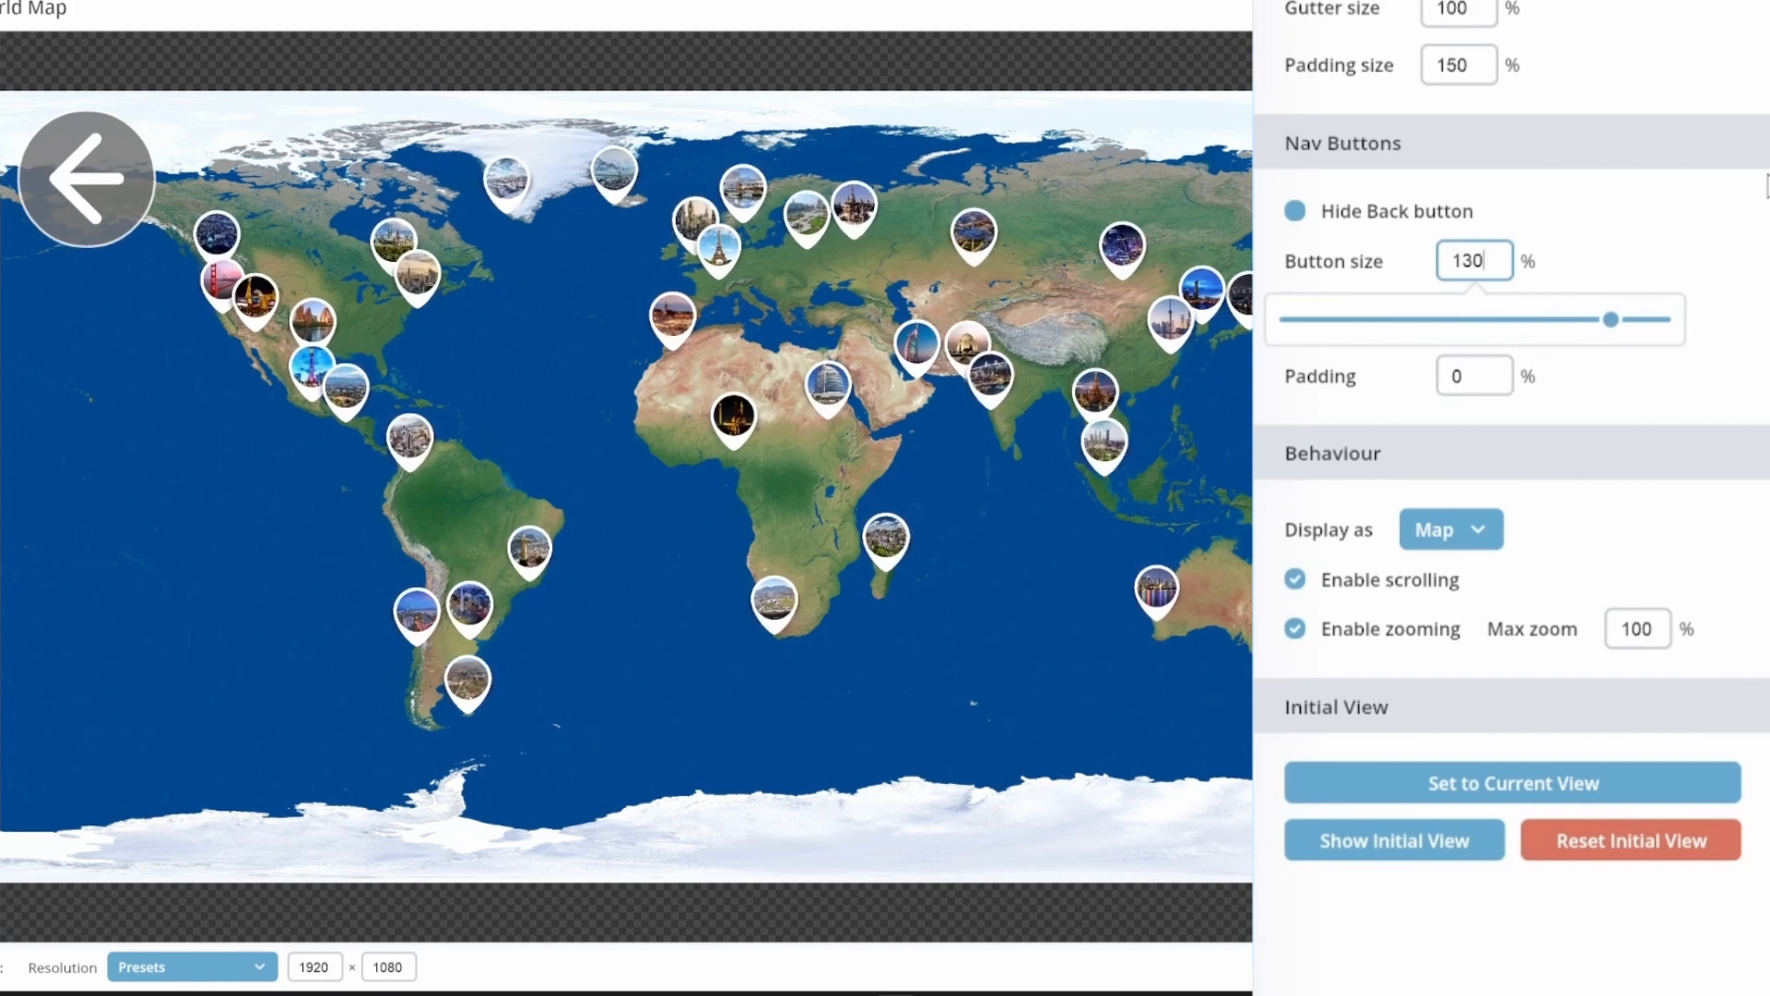
click(1687, 164)
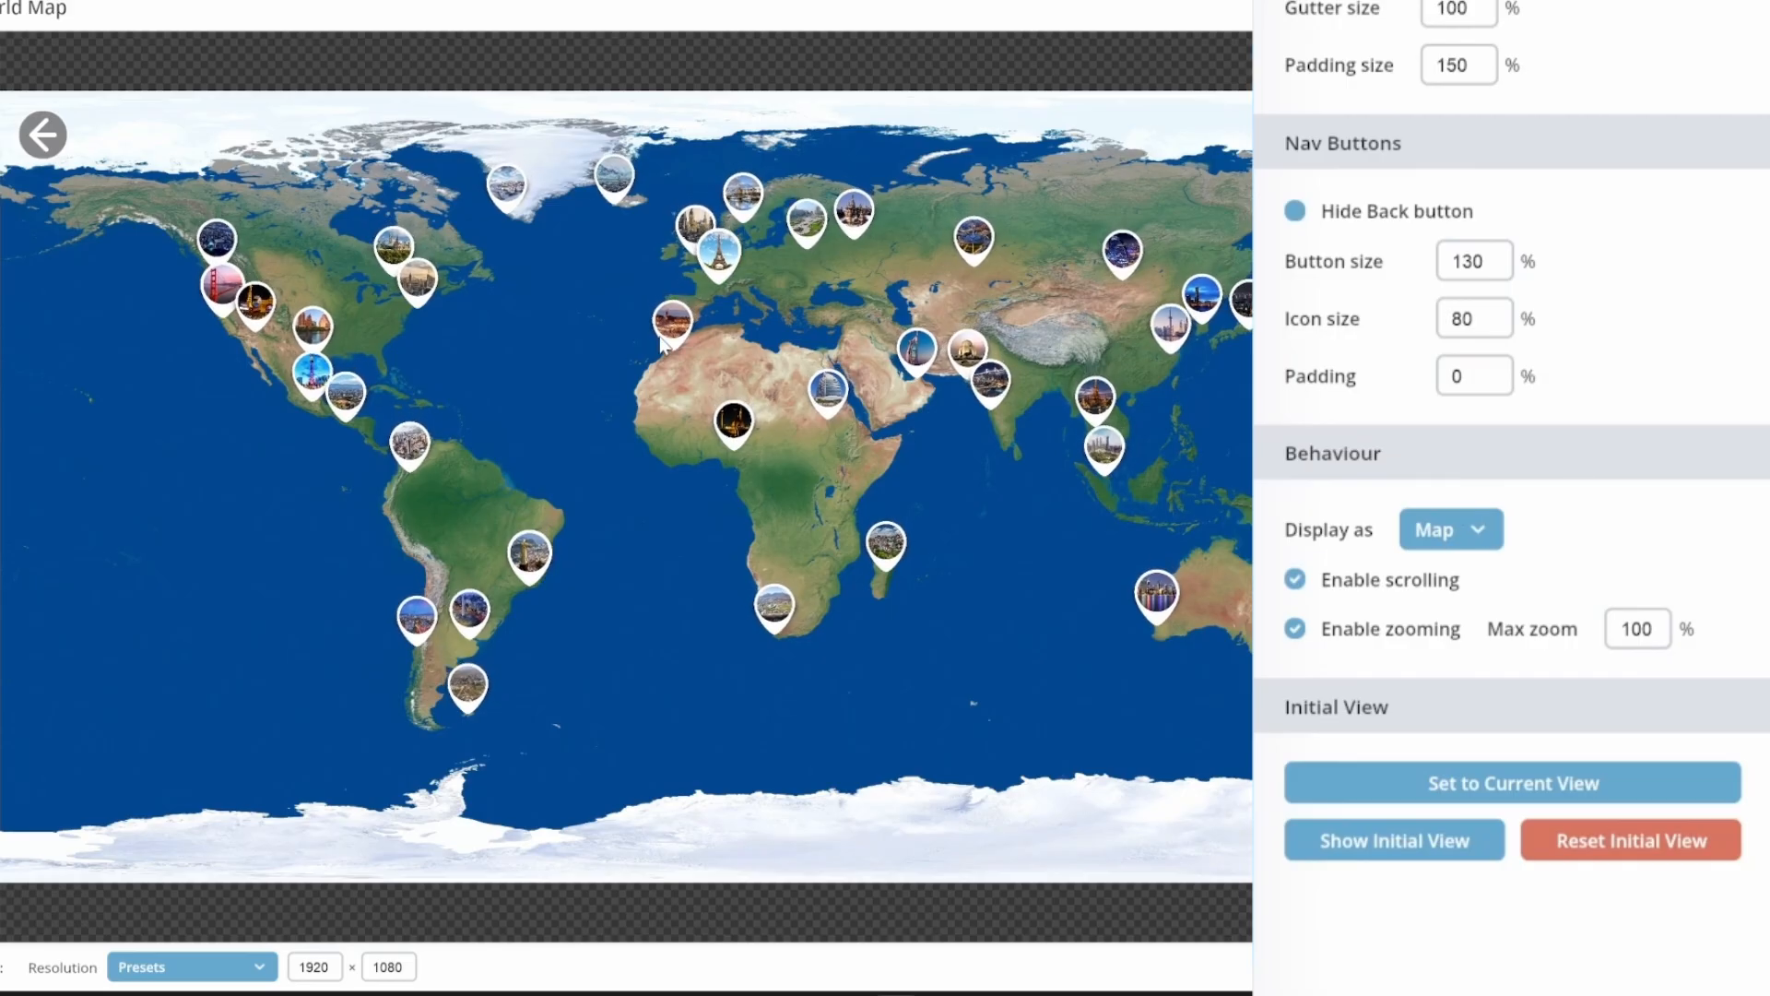
Compare panning to the world map's edge with the display set to Map and to Sheet, finishing on Map.
scroll(745, 441, up, 5)
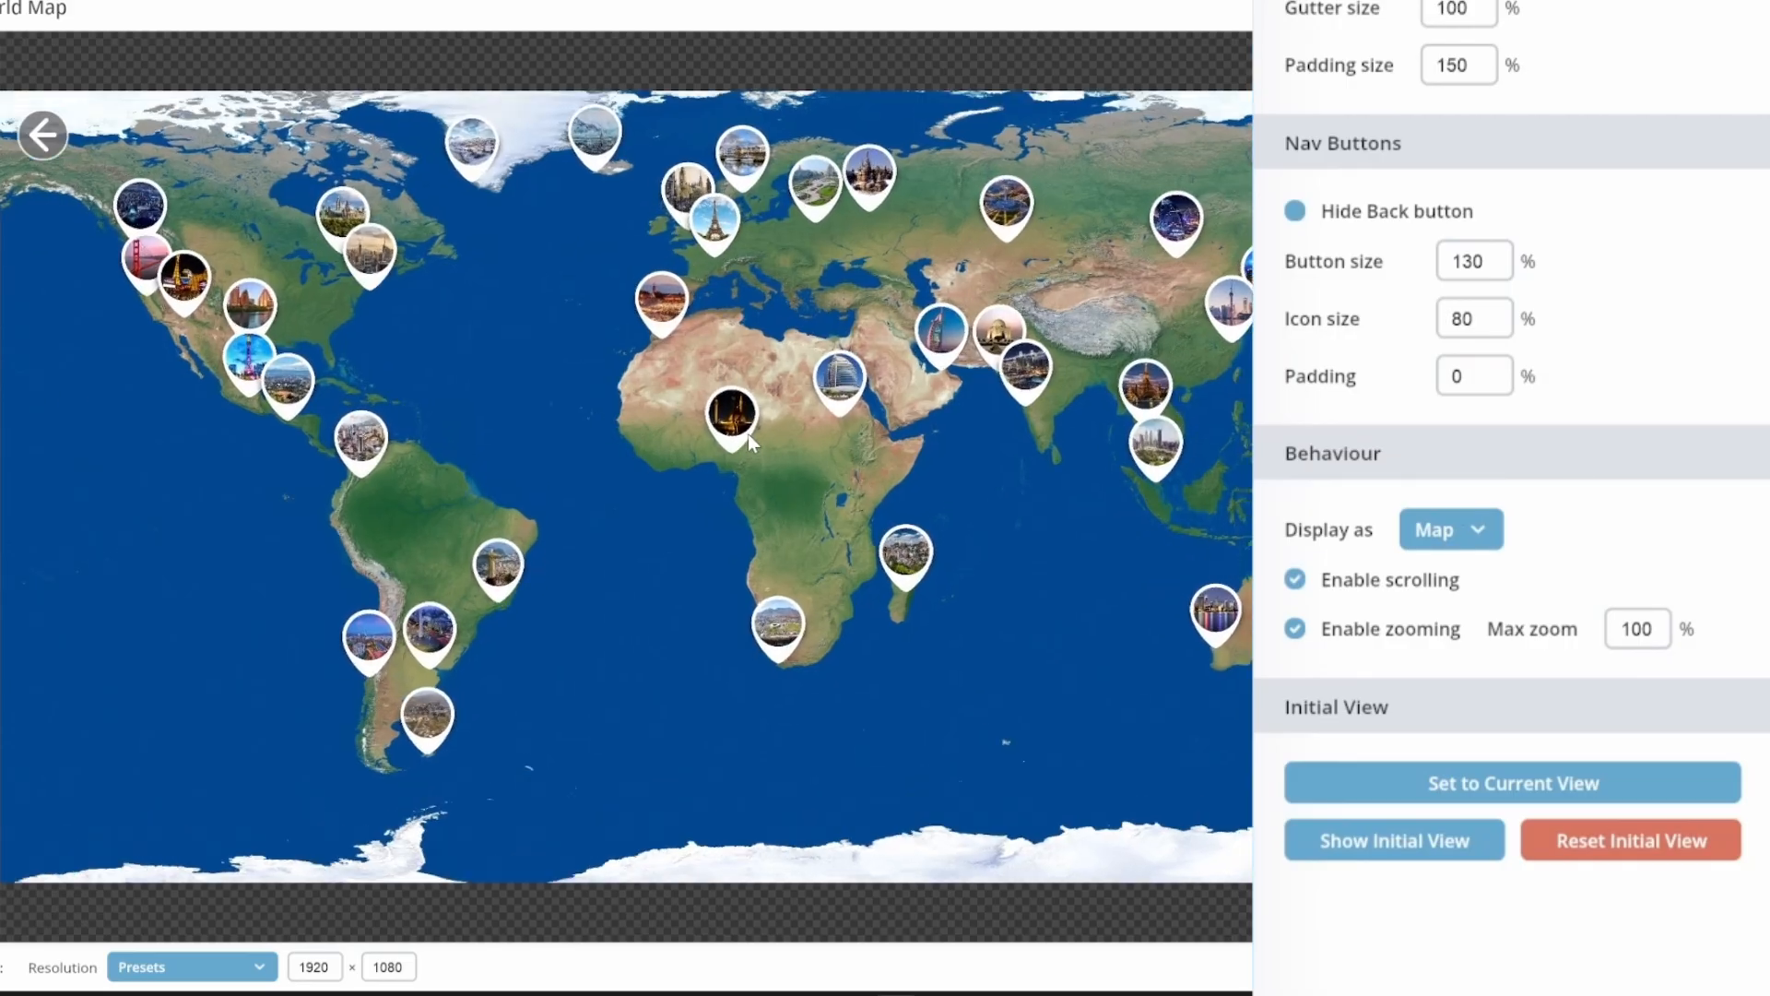
drag(1165, 193, 131, 621)
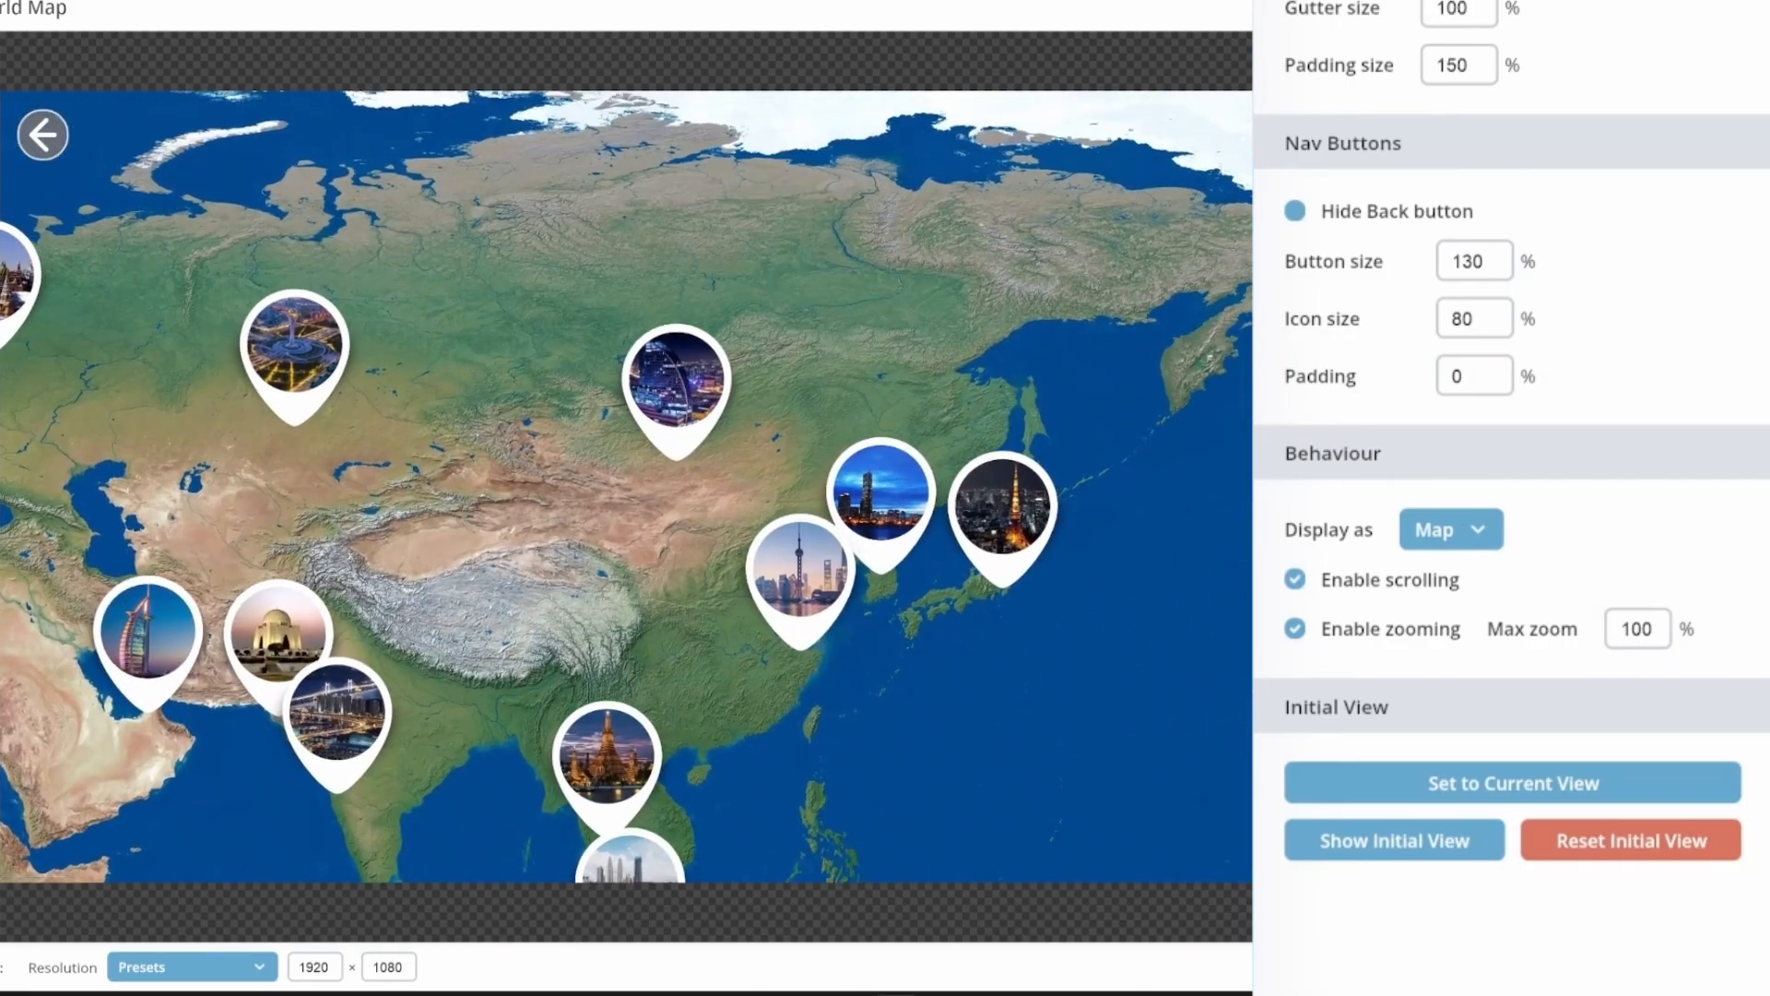
drag(1027, 226, 949, 465)
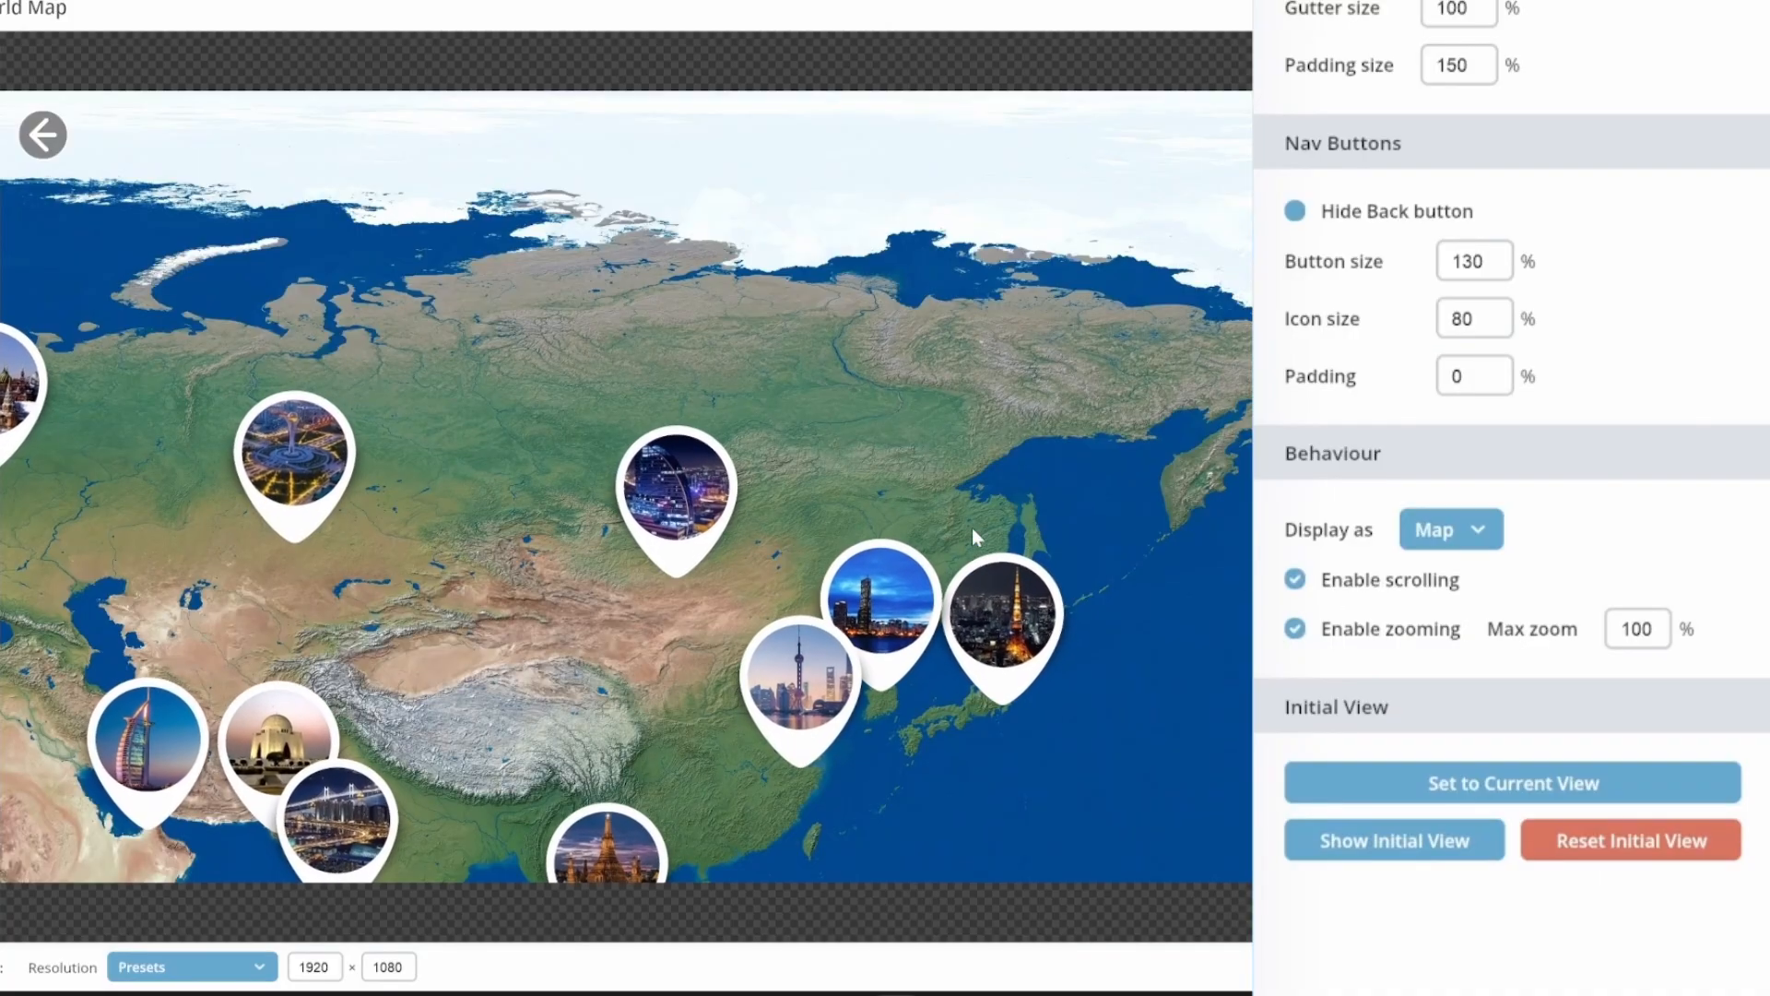
click(1453, 531)
click(1443, 578)
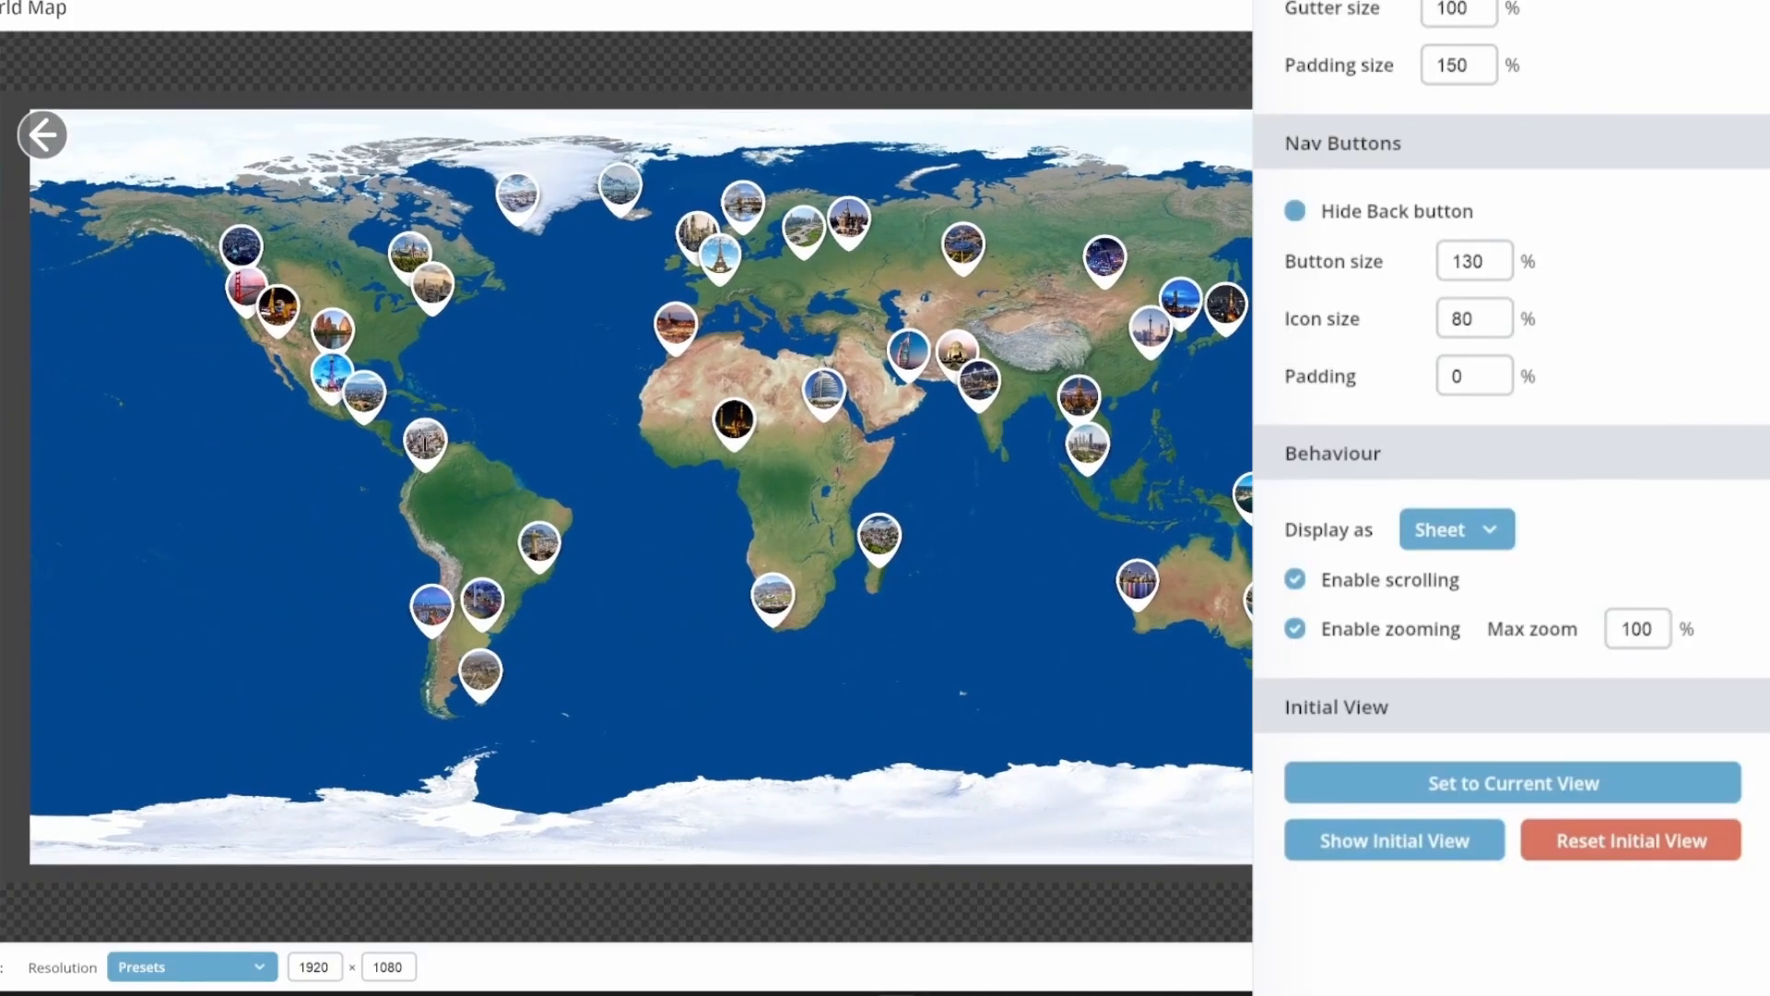
scroll(626, 486, up, 3)
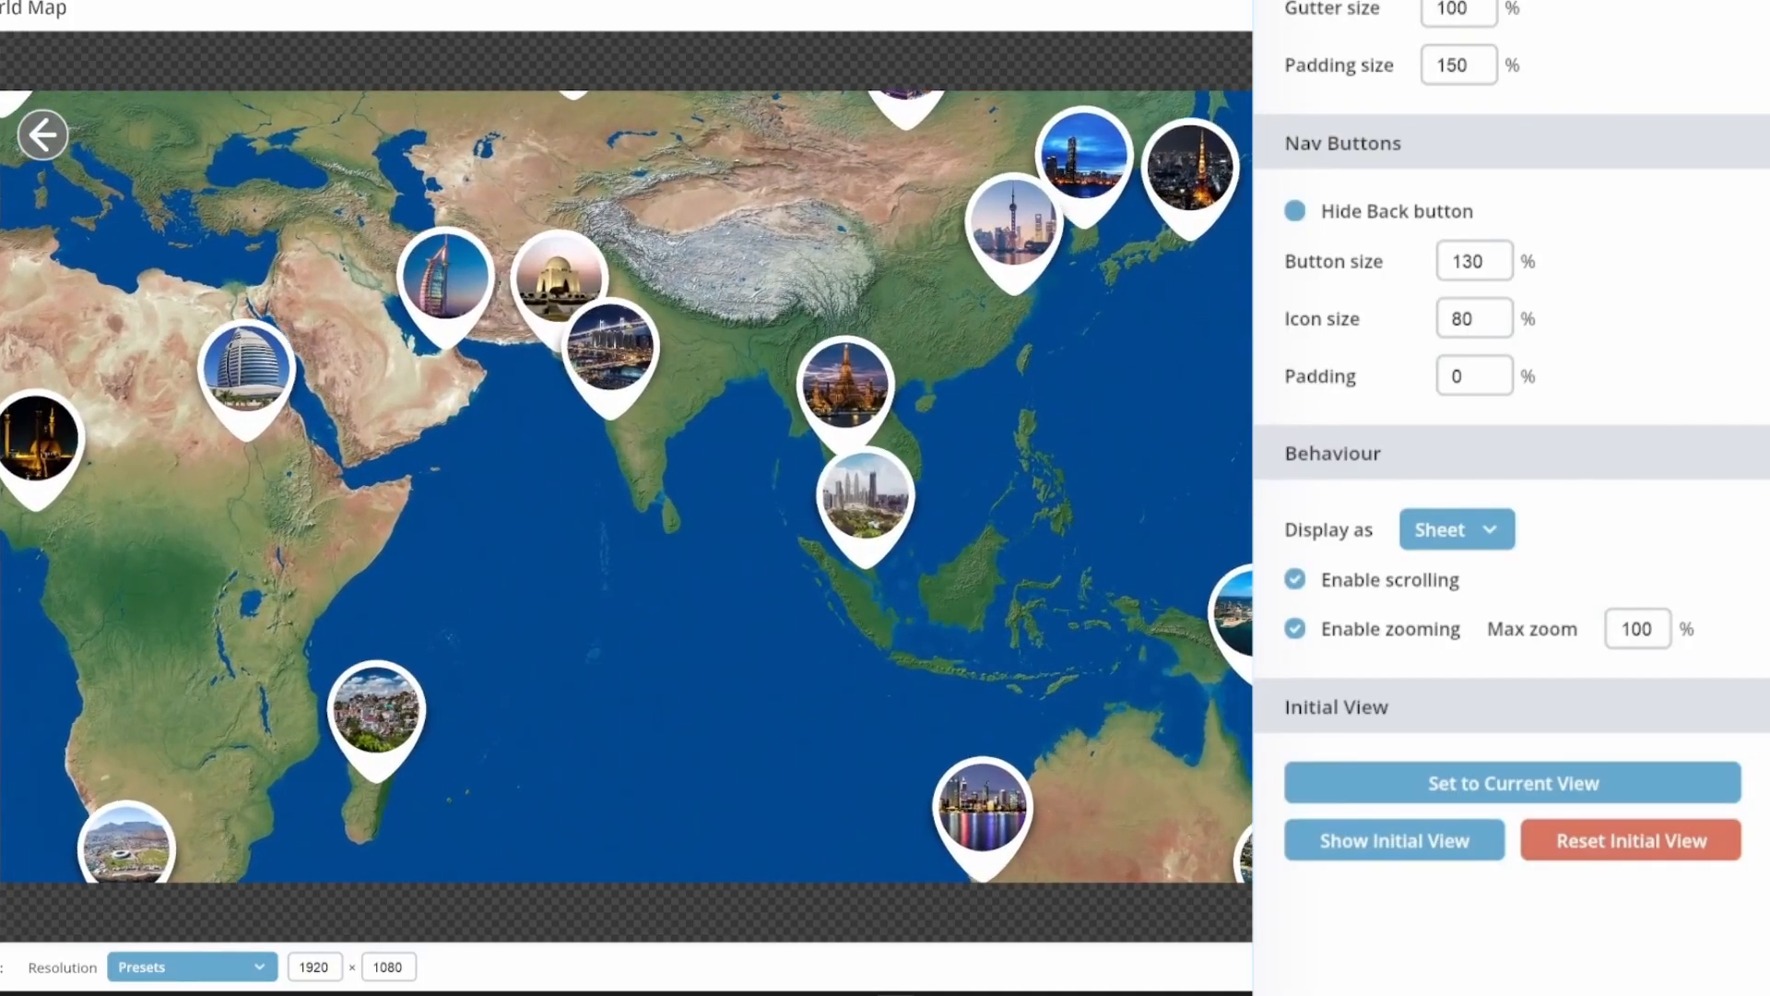
drag(1207, 277, 1, 627)
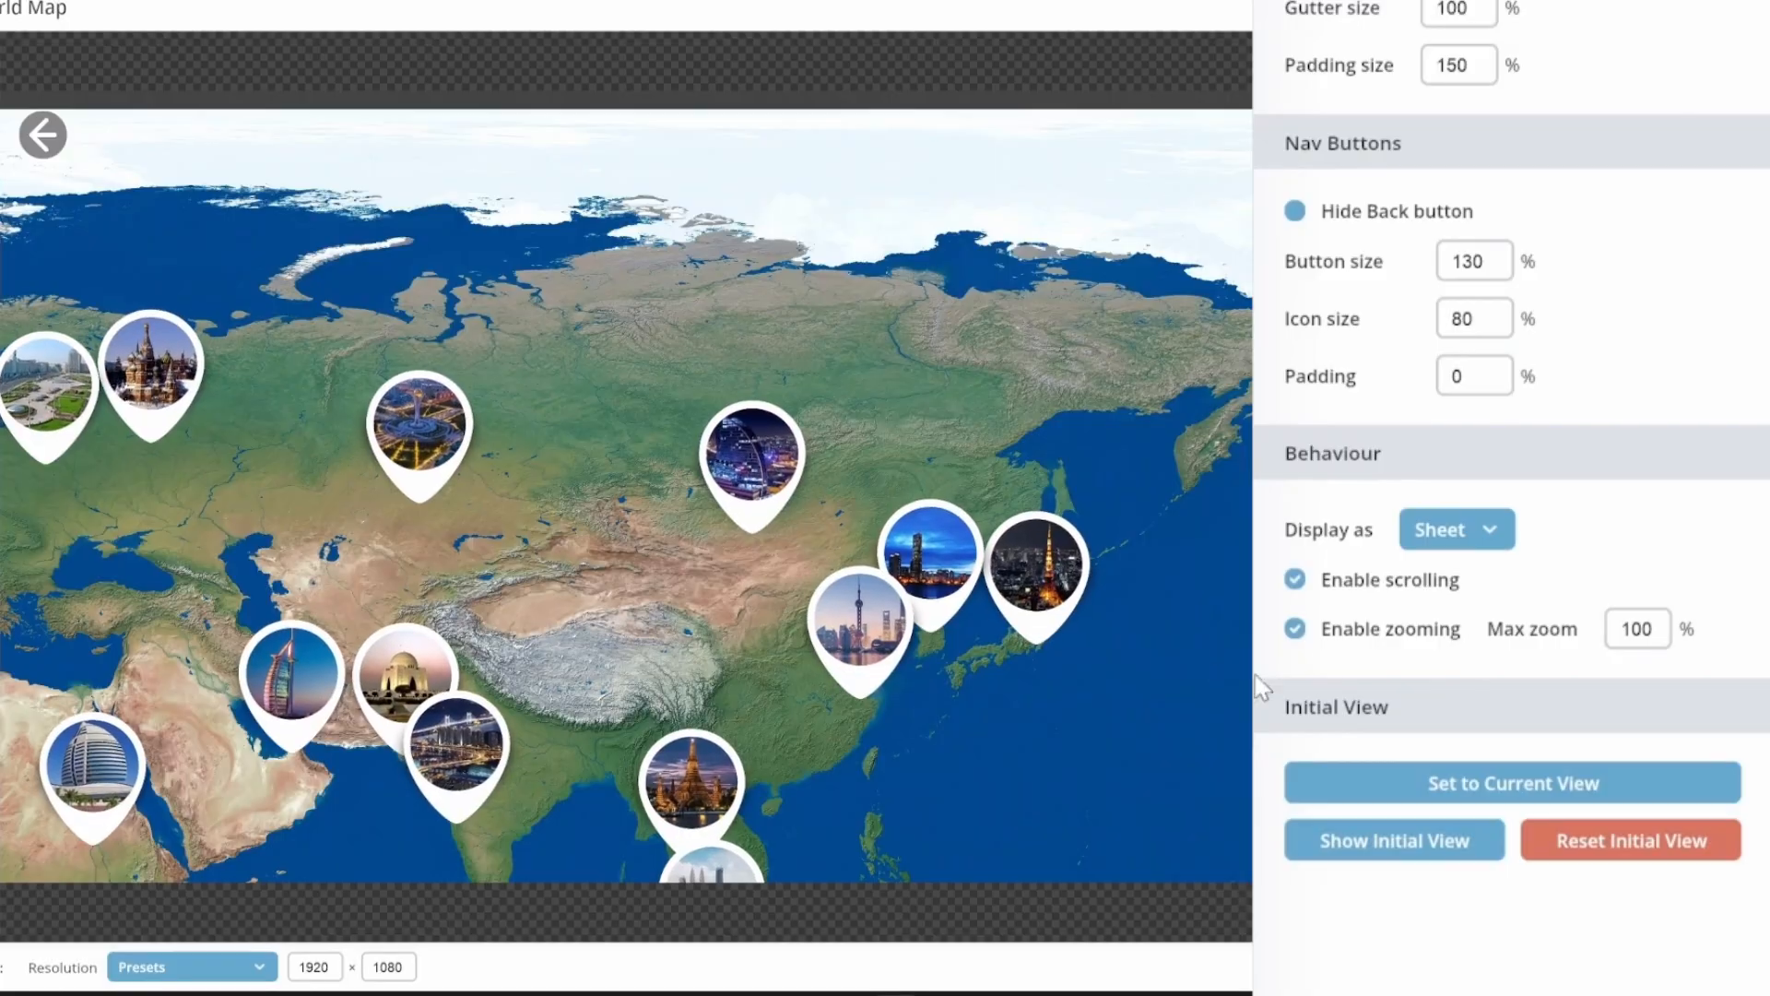
click(1489, 533)
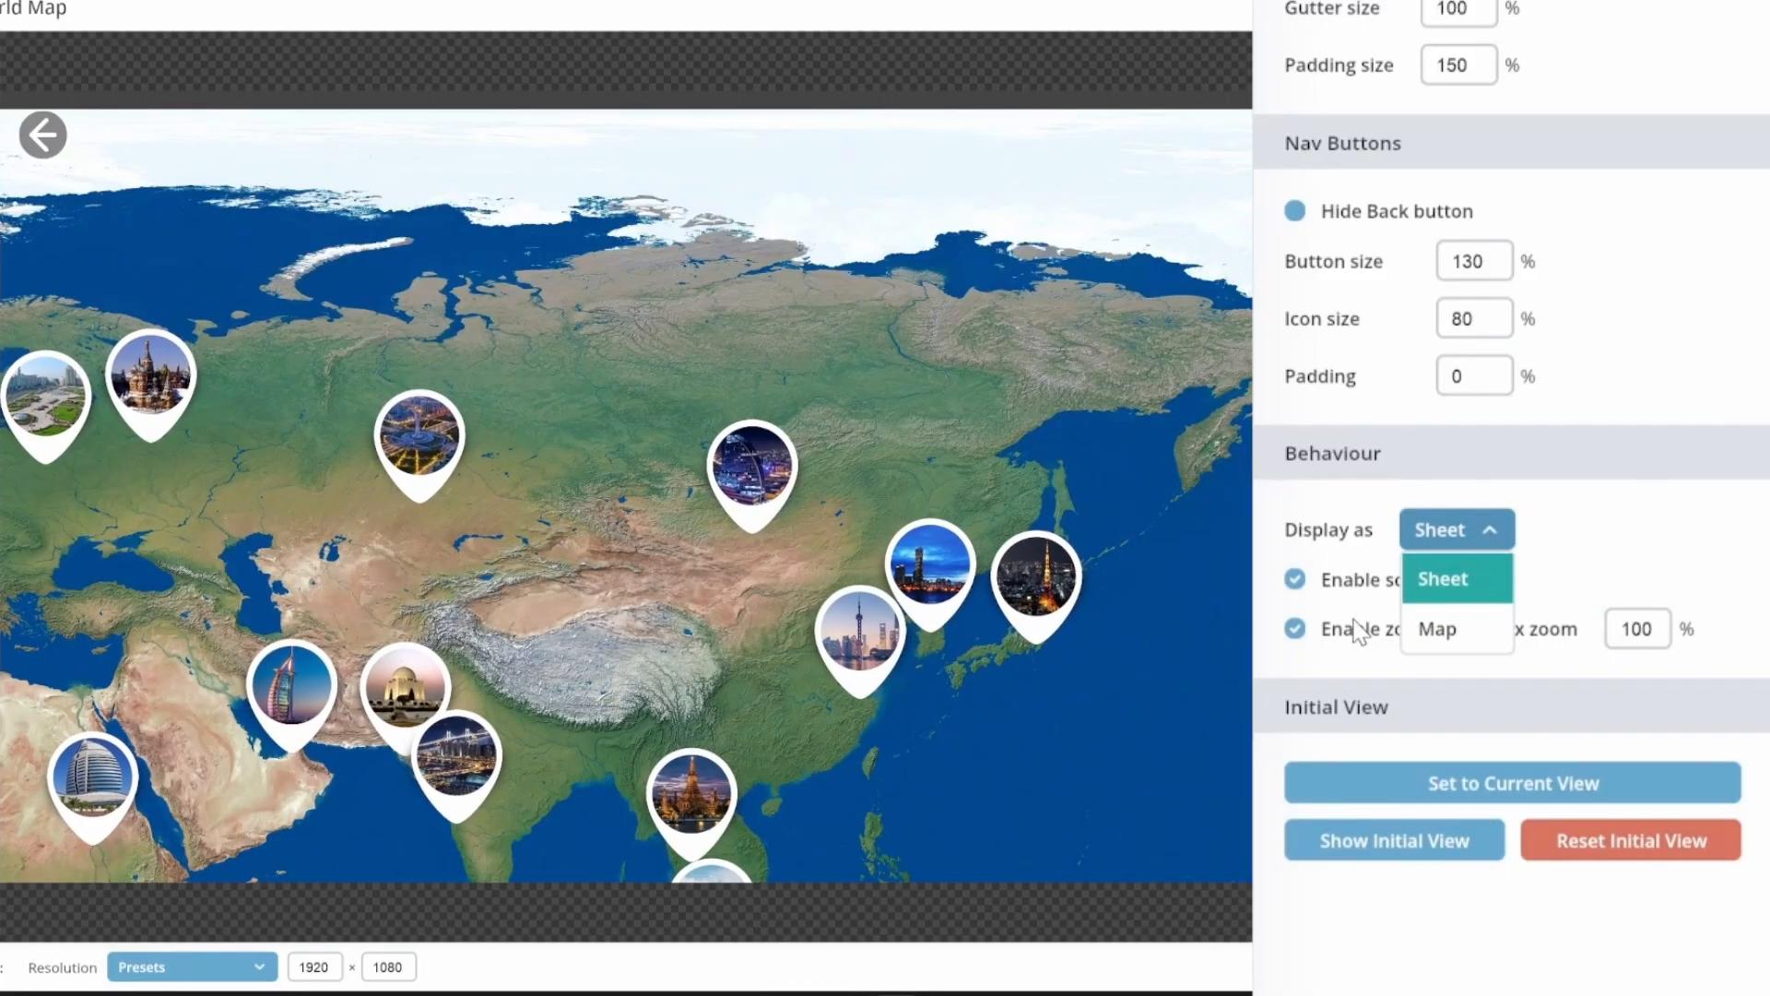
click(1444, 627)
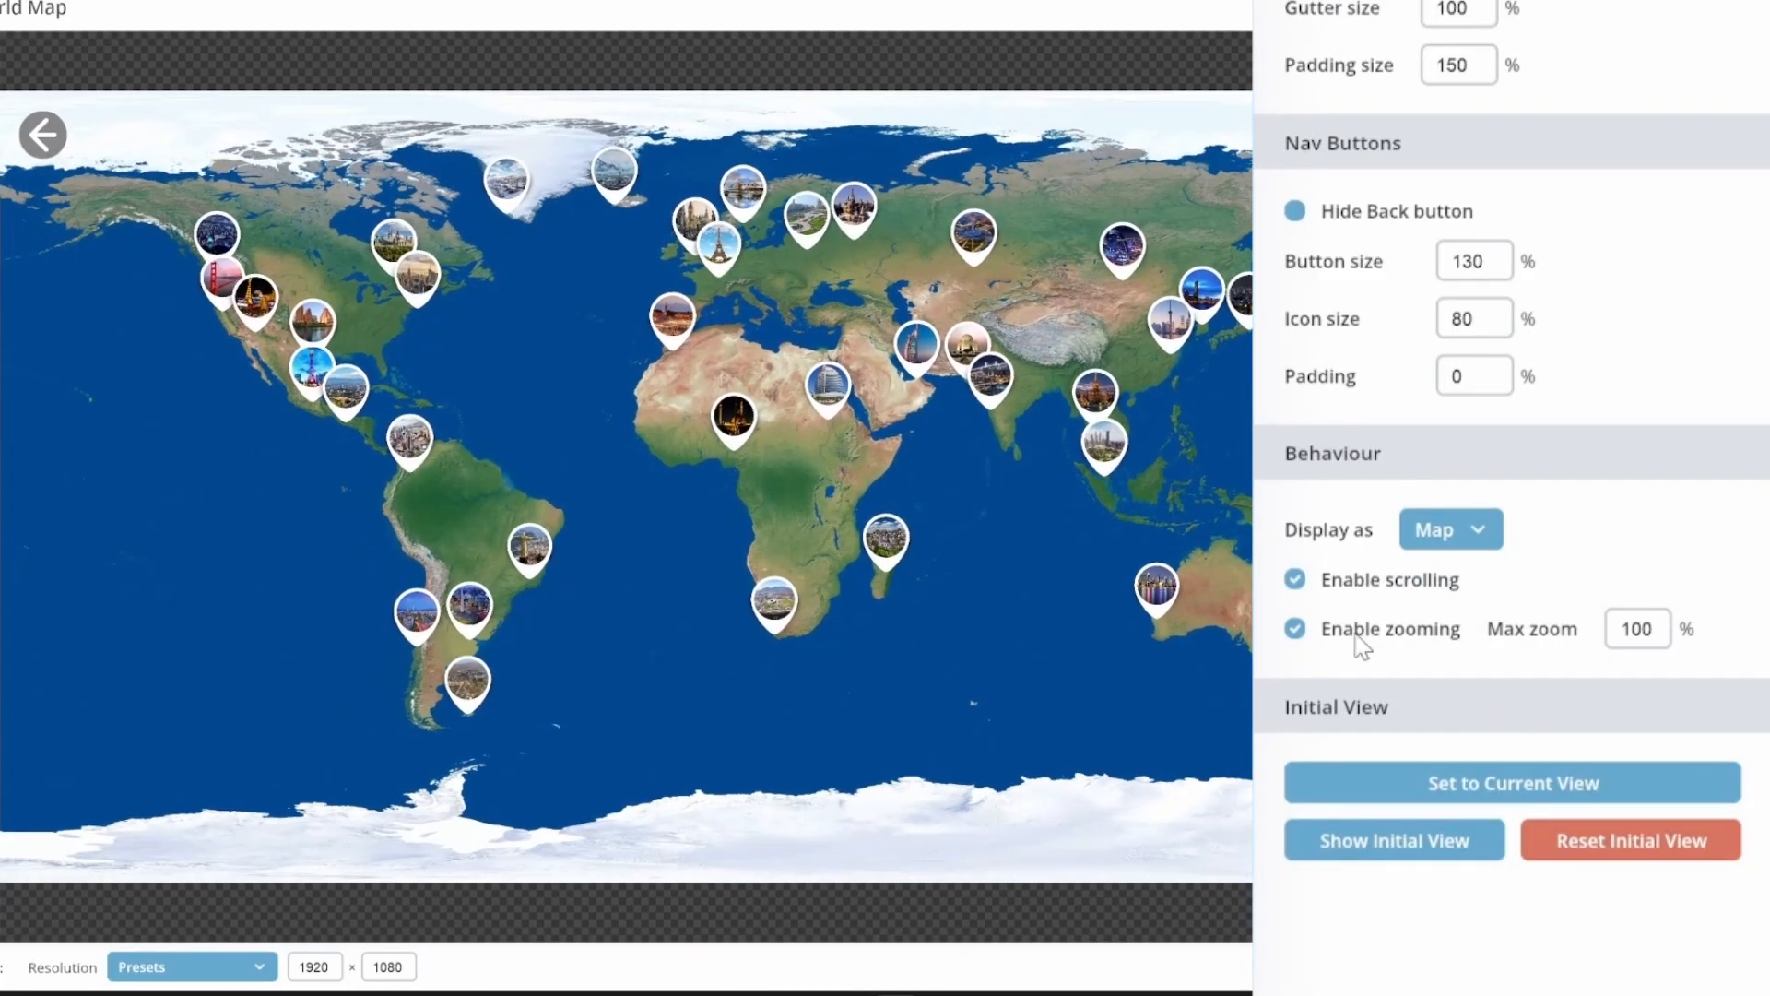
Turn scrolling off and back on for the map, and do the same for zooming.
click(1295, 579)
click(1296, 580)
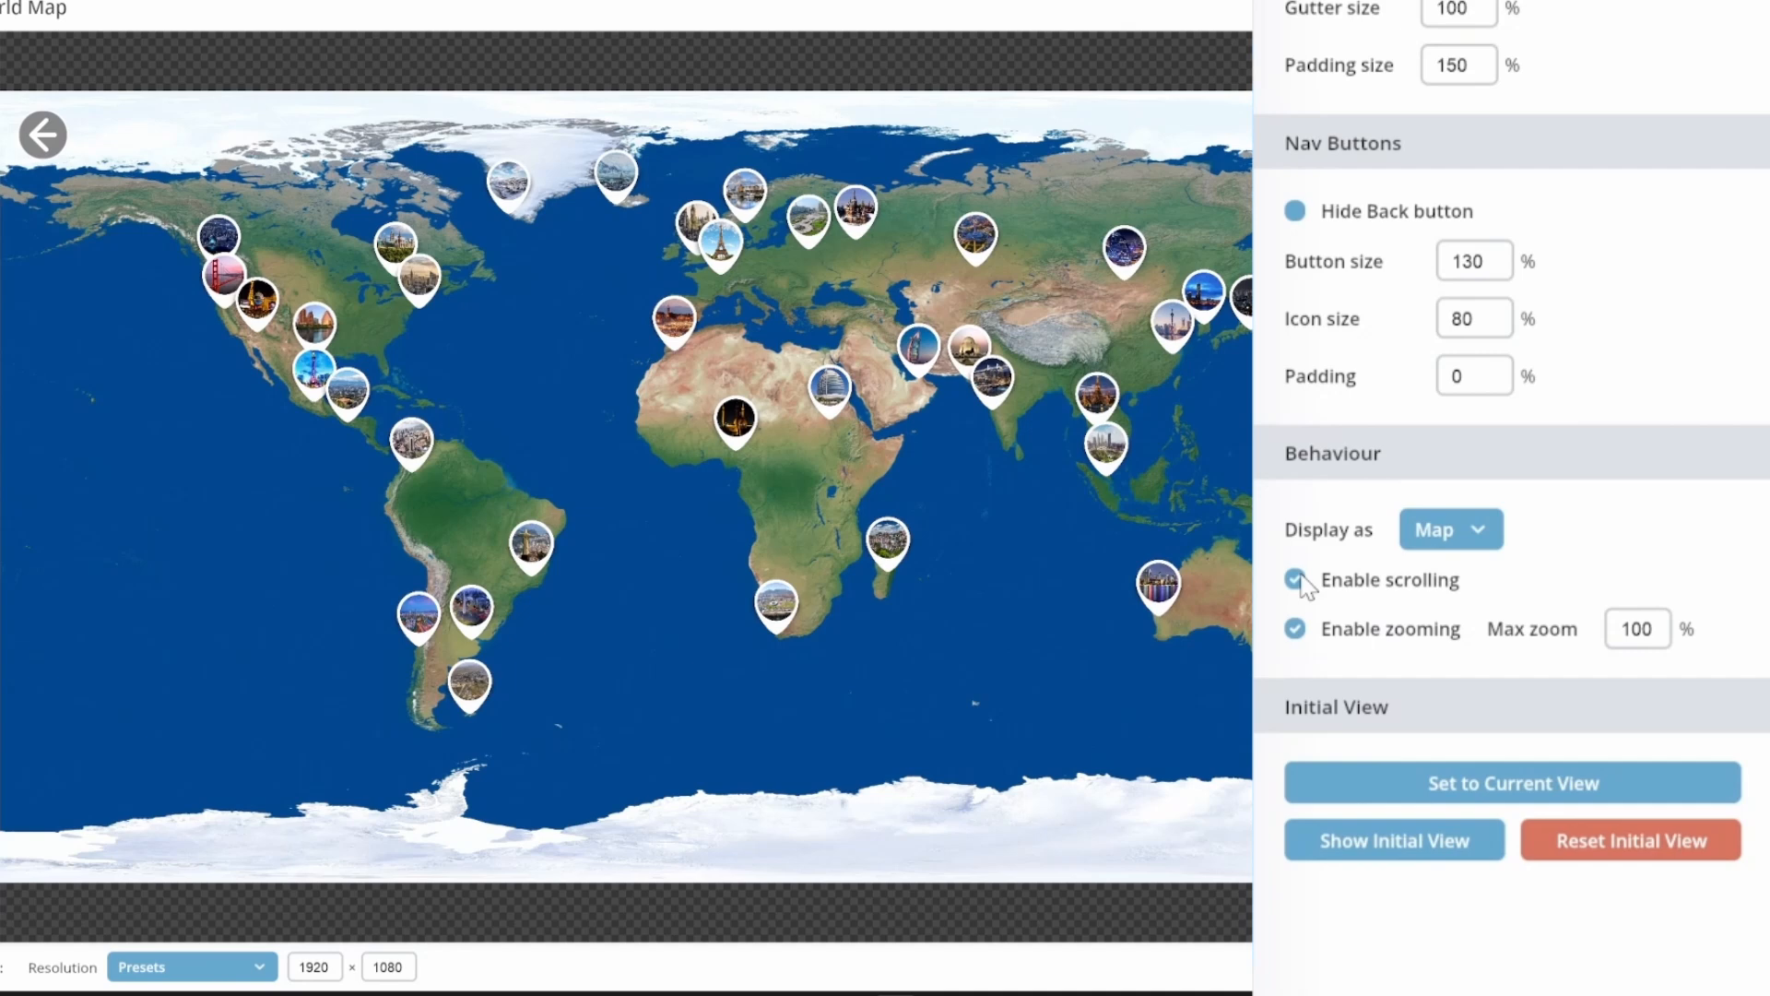
click(1296, 620)
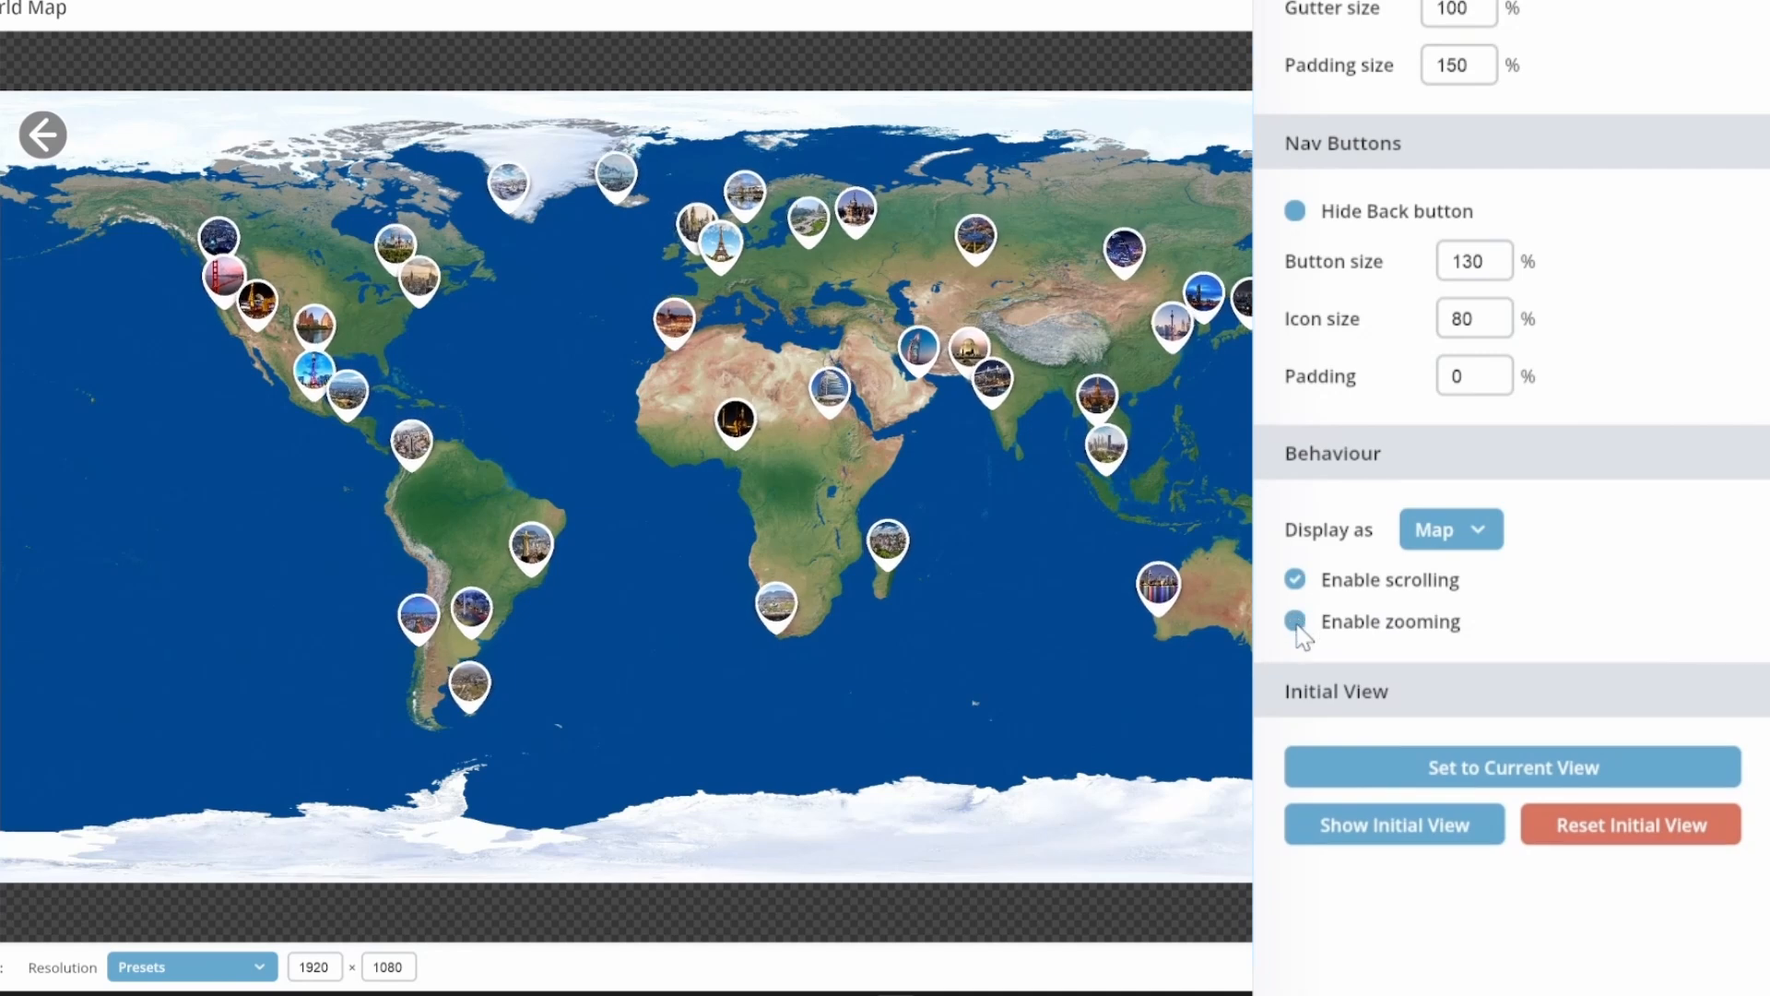
click(1295, 623)
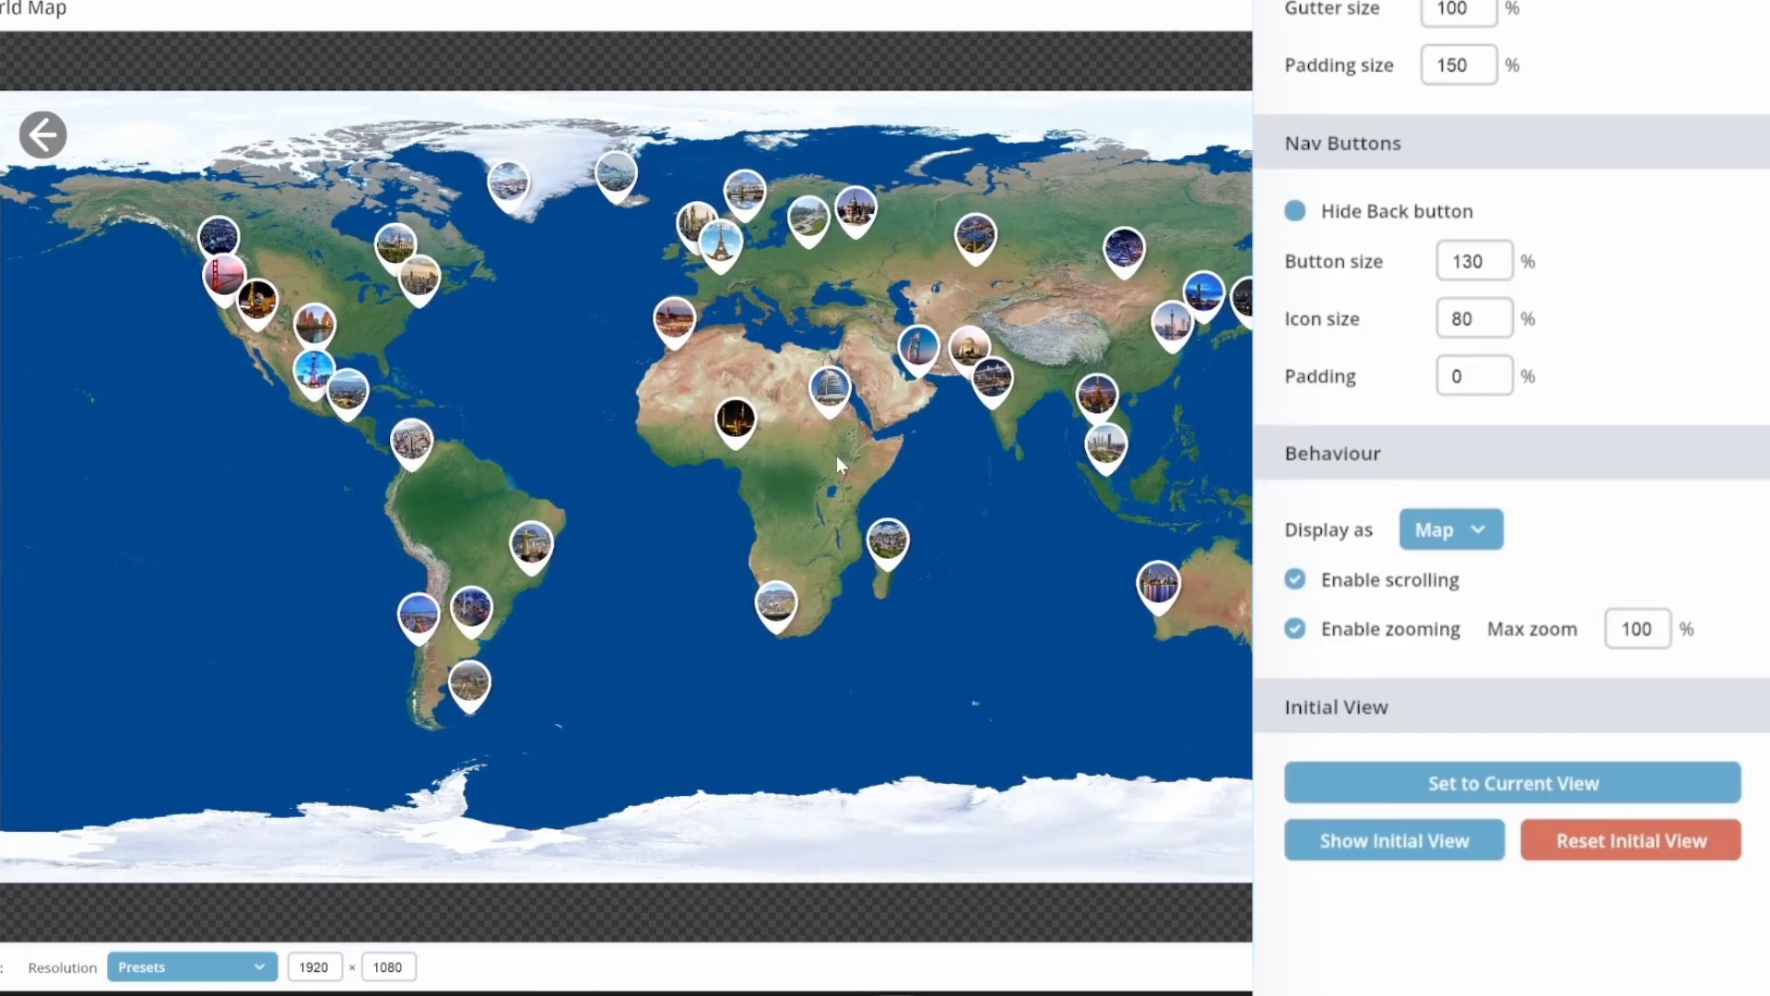
Show the map's existing initial view, and set a zoomed-in view of Mexico and Central America as the initial view.
scroll(838, 456, up, 3)
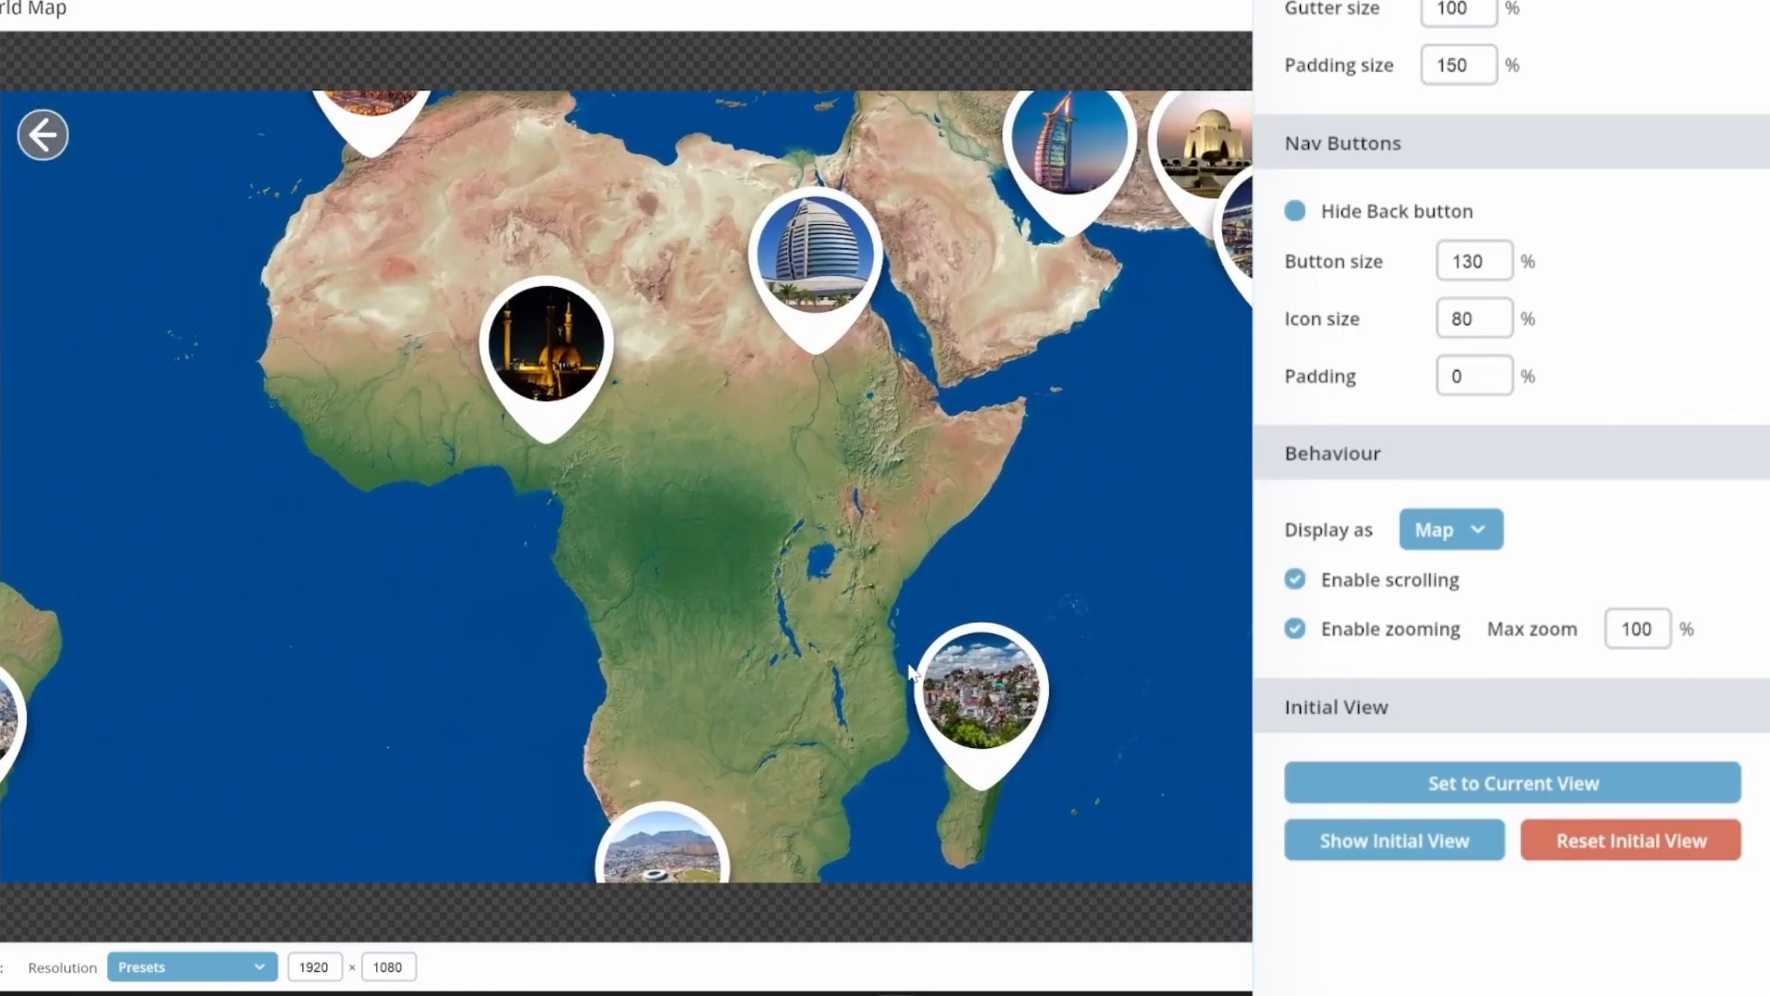
click(1434, 844)
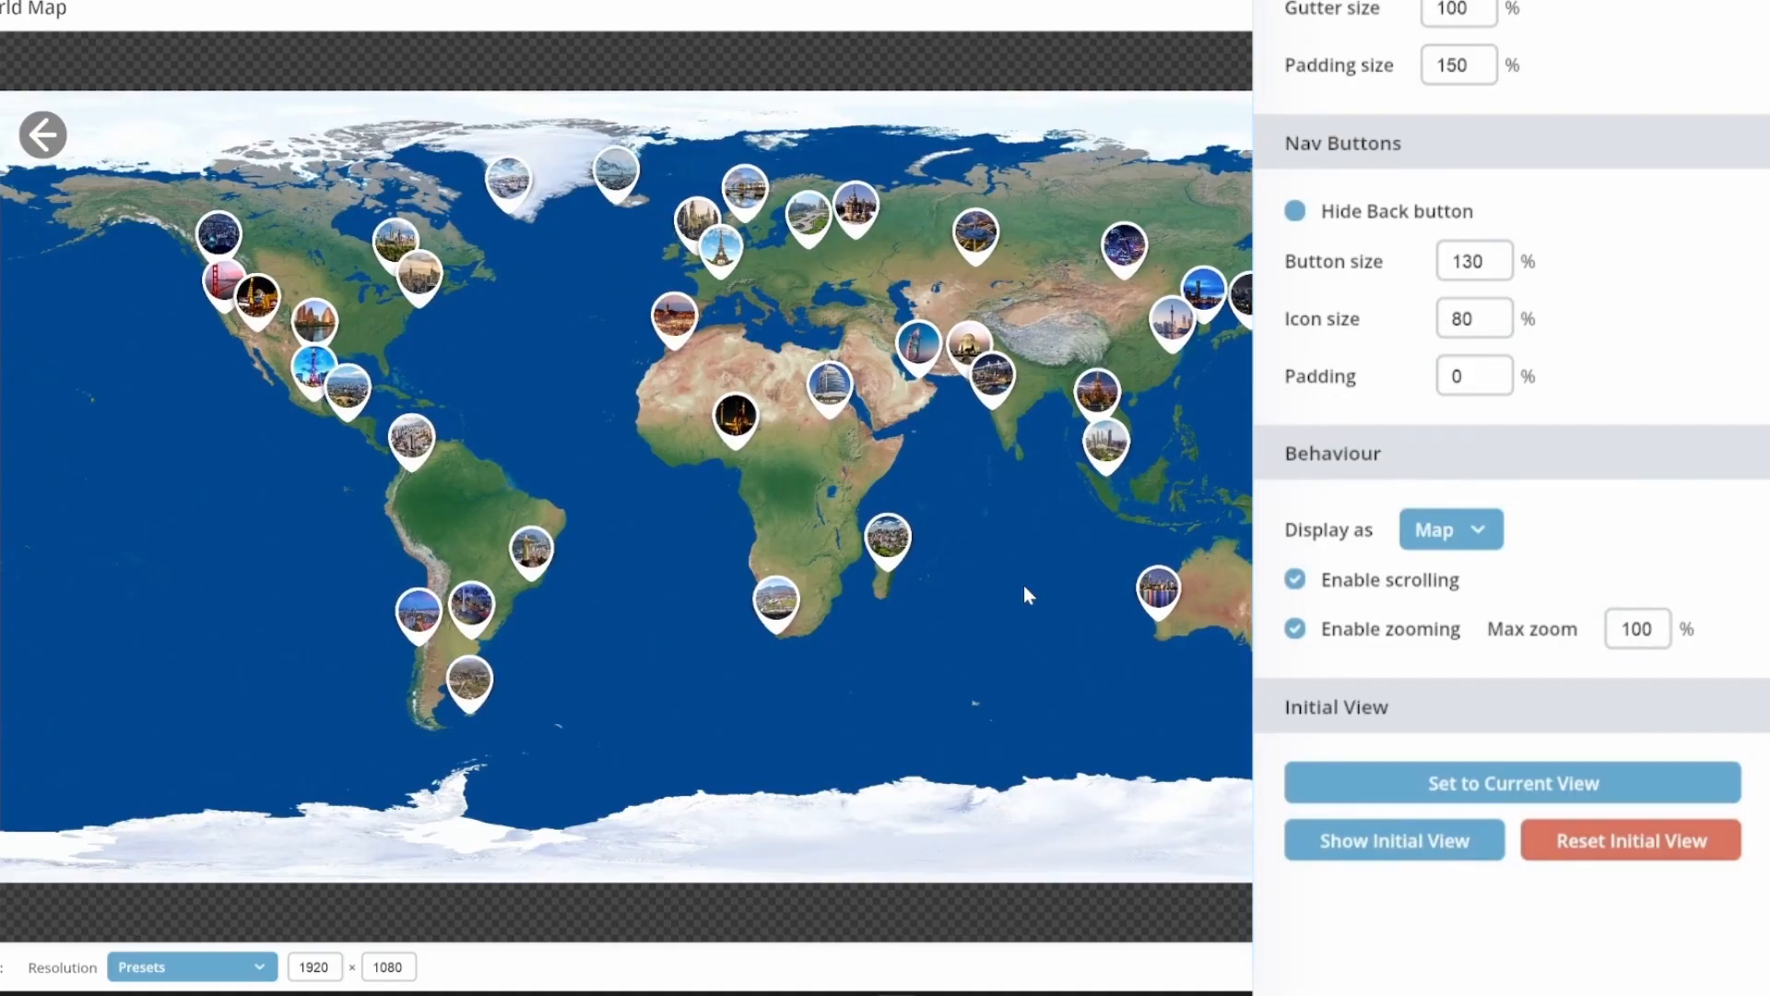
scroll(662, 380, up, 4)
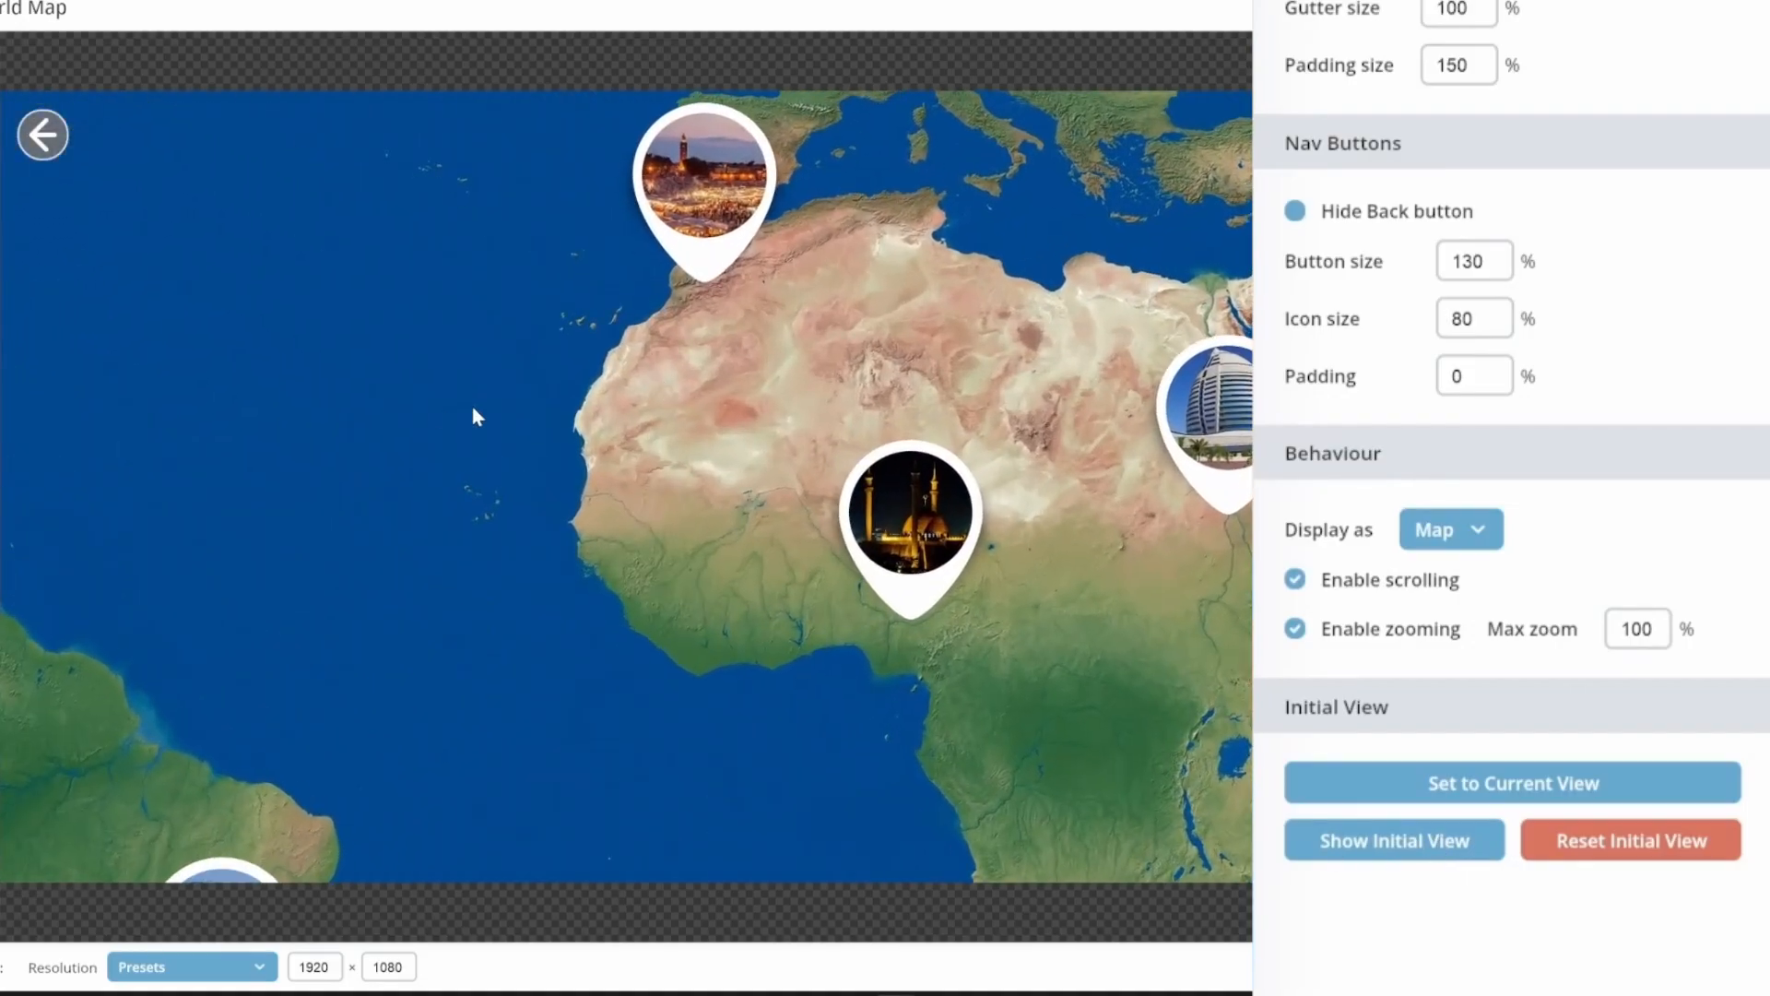
drag(474, 411, 1193, 593)
drag(959, 538, 1067, 494)
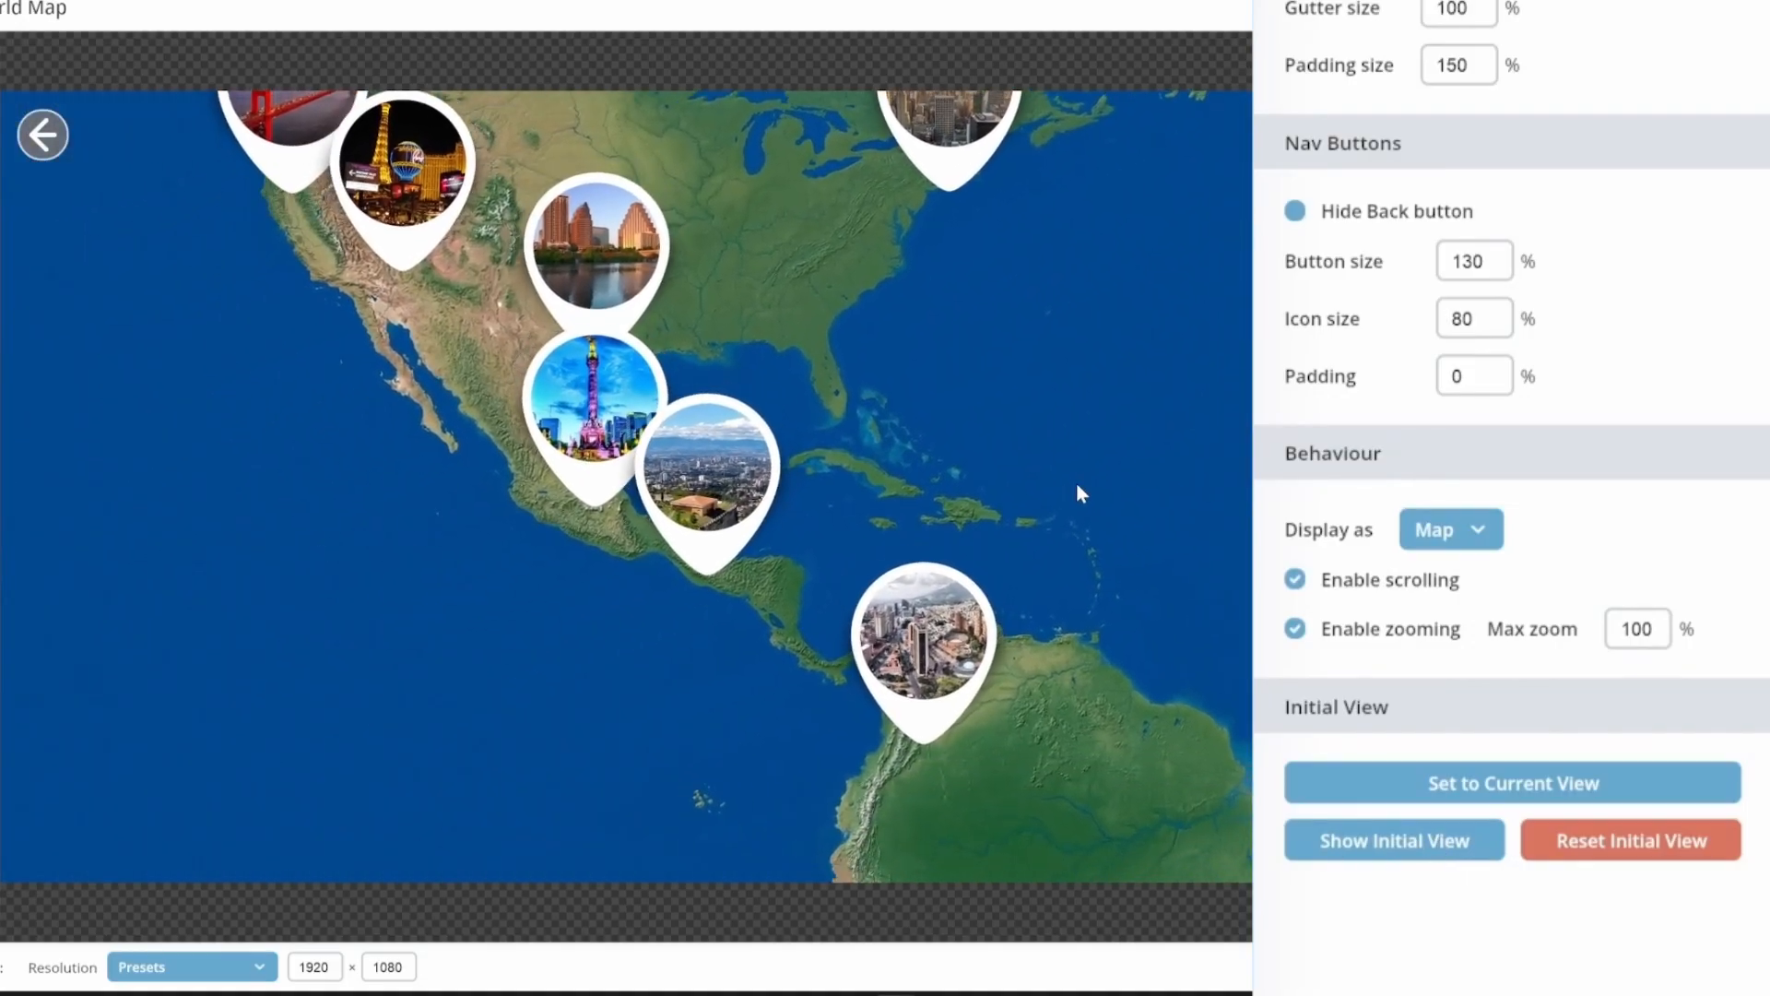
click(1378, 793)
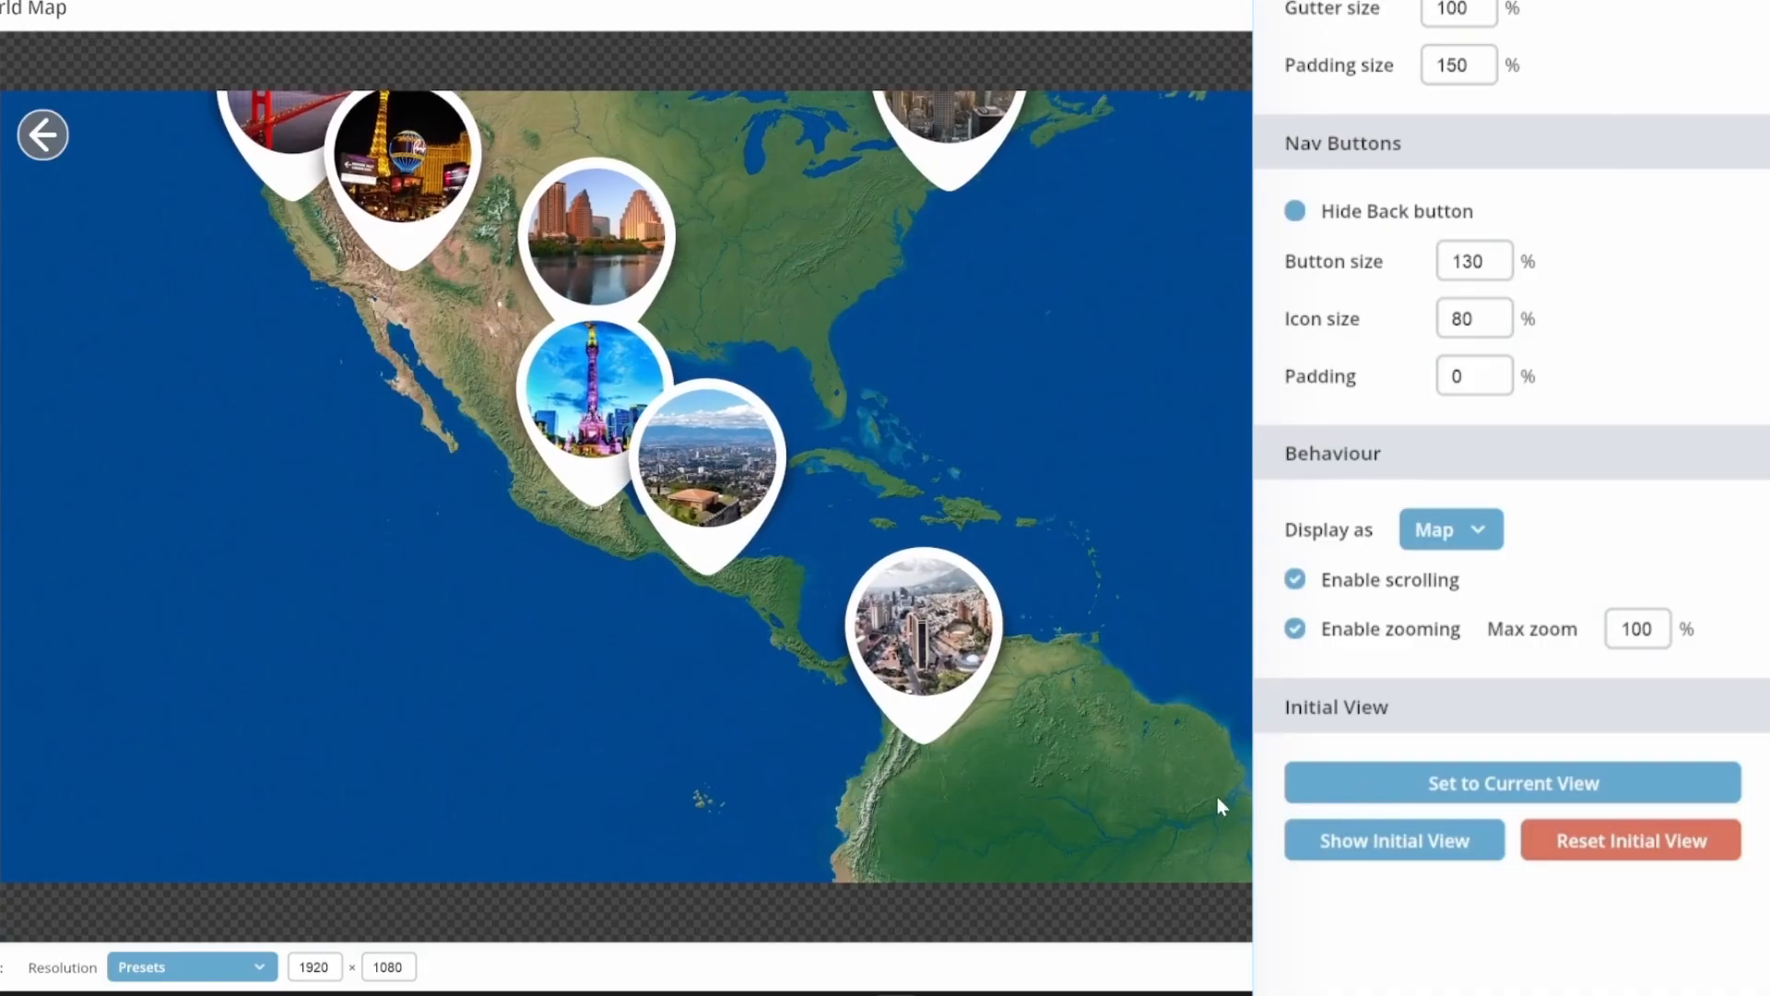
Pan away from the saved initial view, show it again, and pan the map across to Europe.
drag(1130, 391, 673, 472)
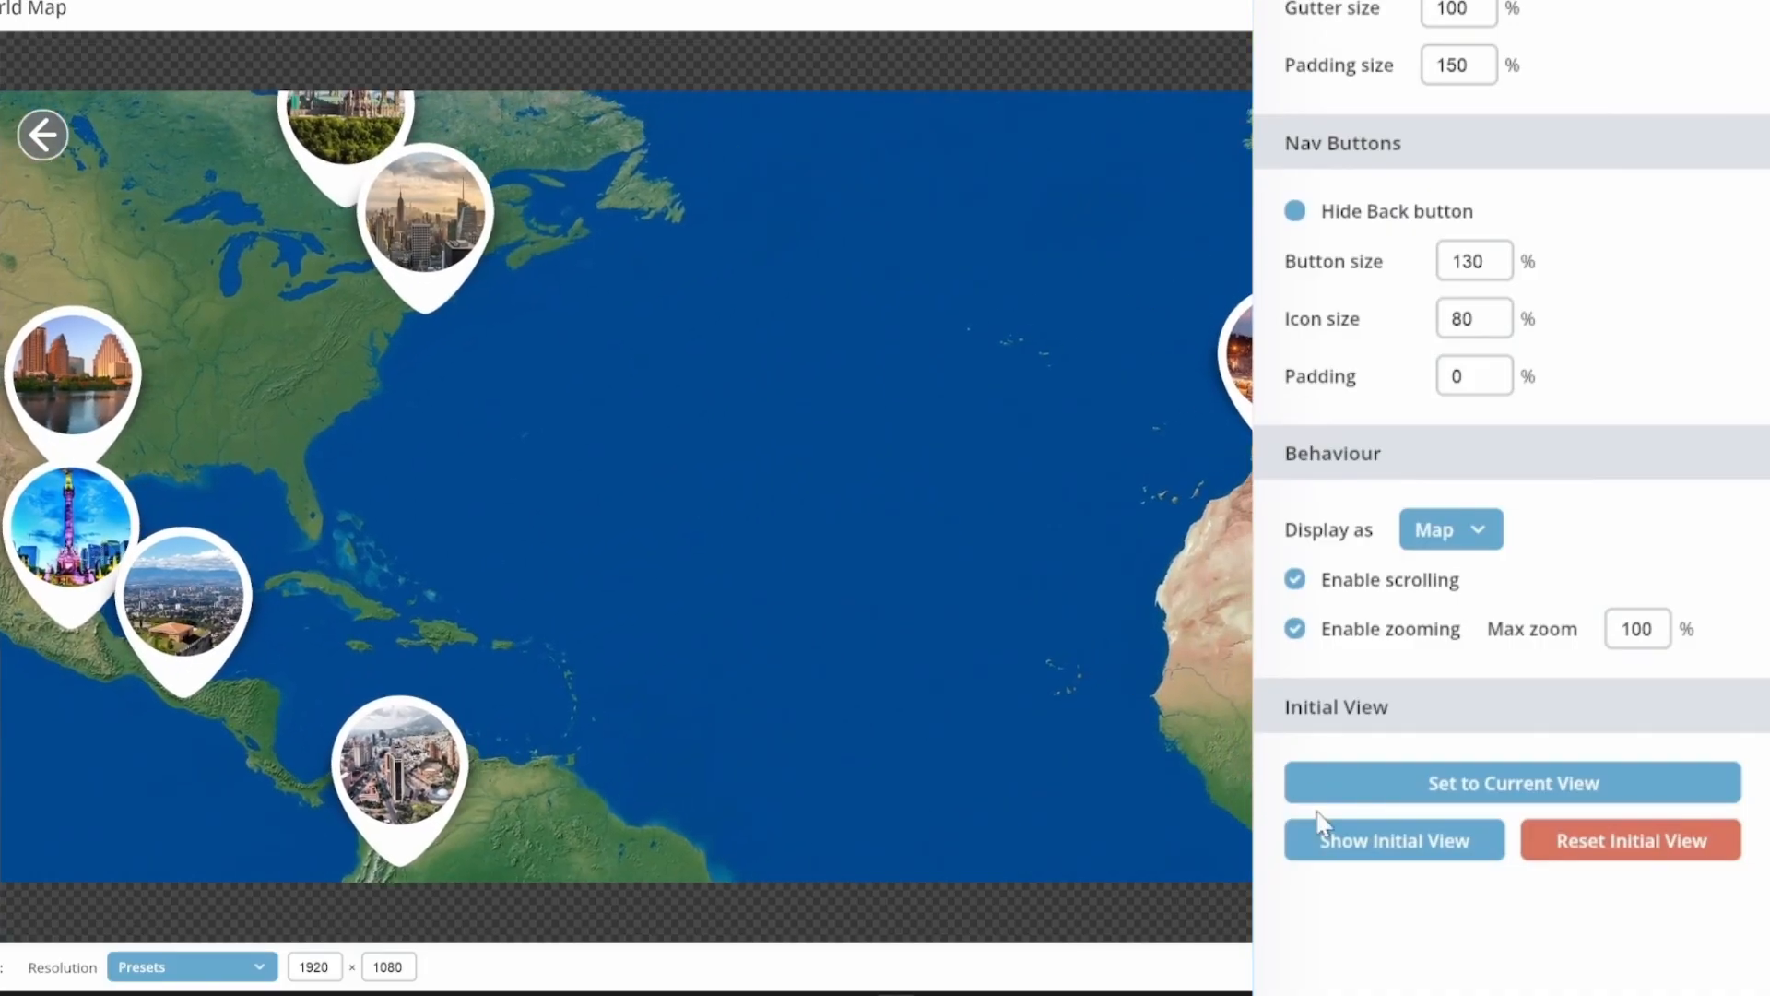
click(1364, 839)
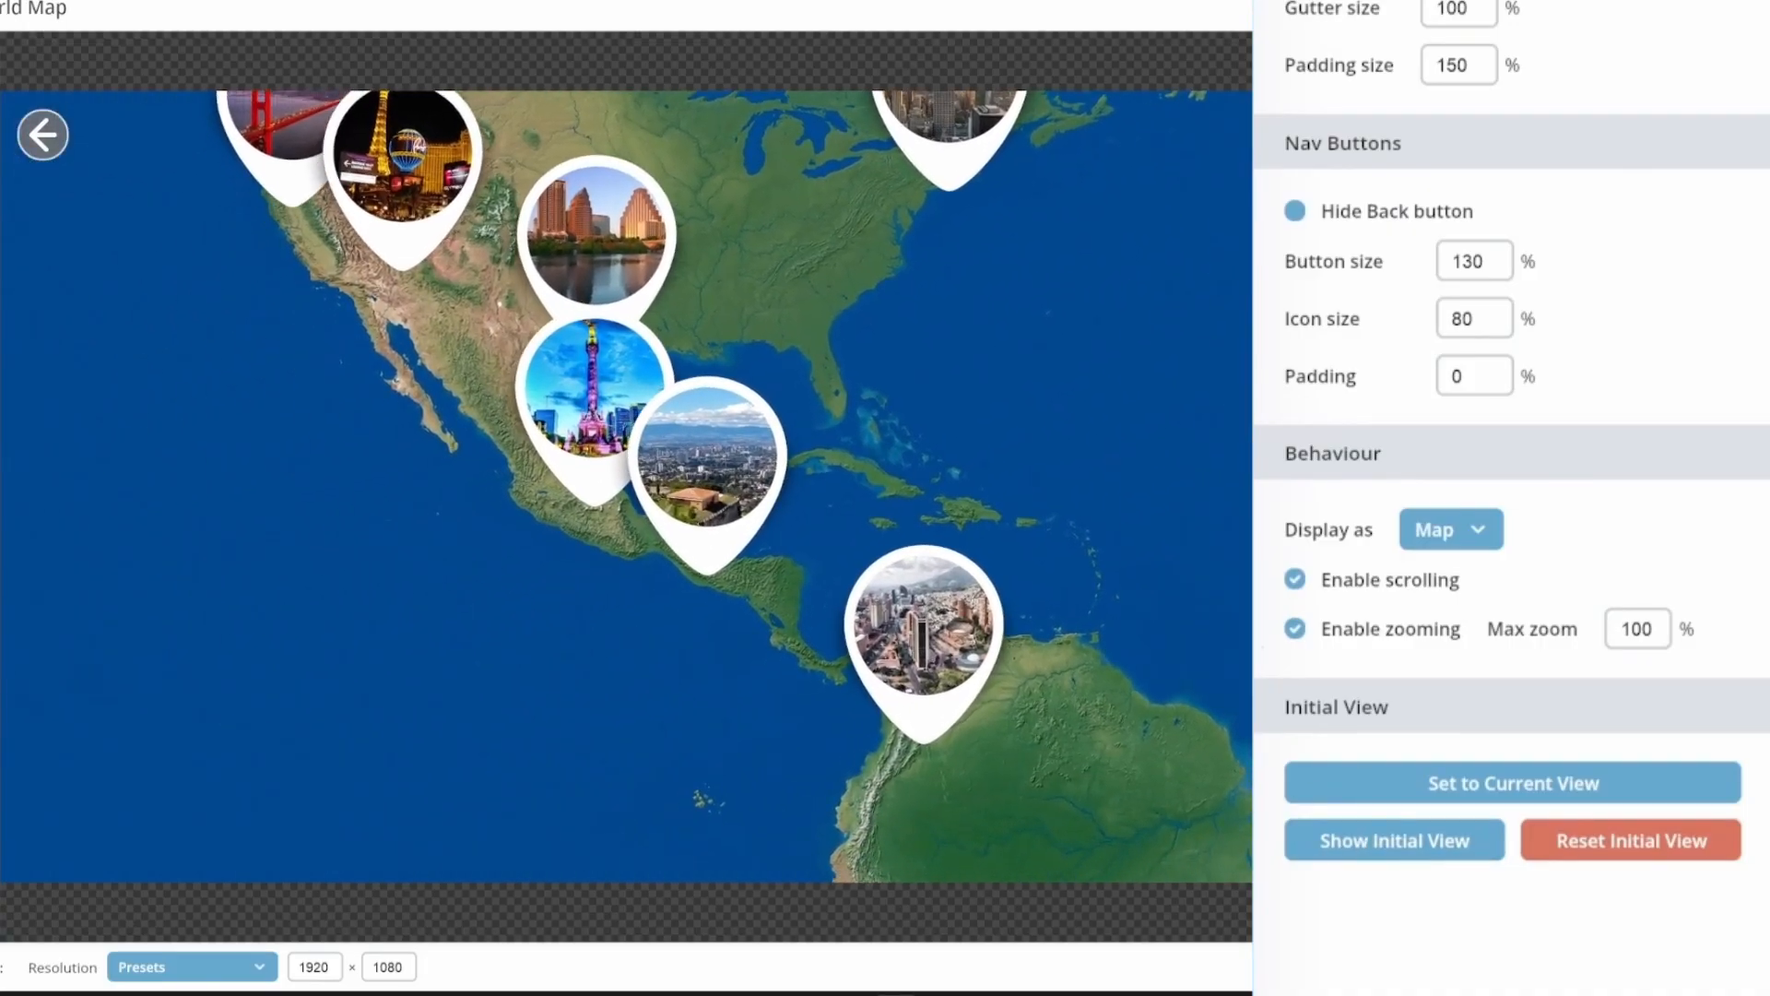
drag(1222, 498, 877, 578)
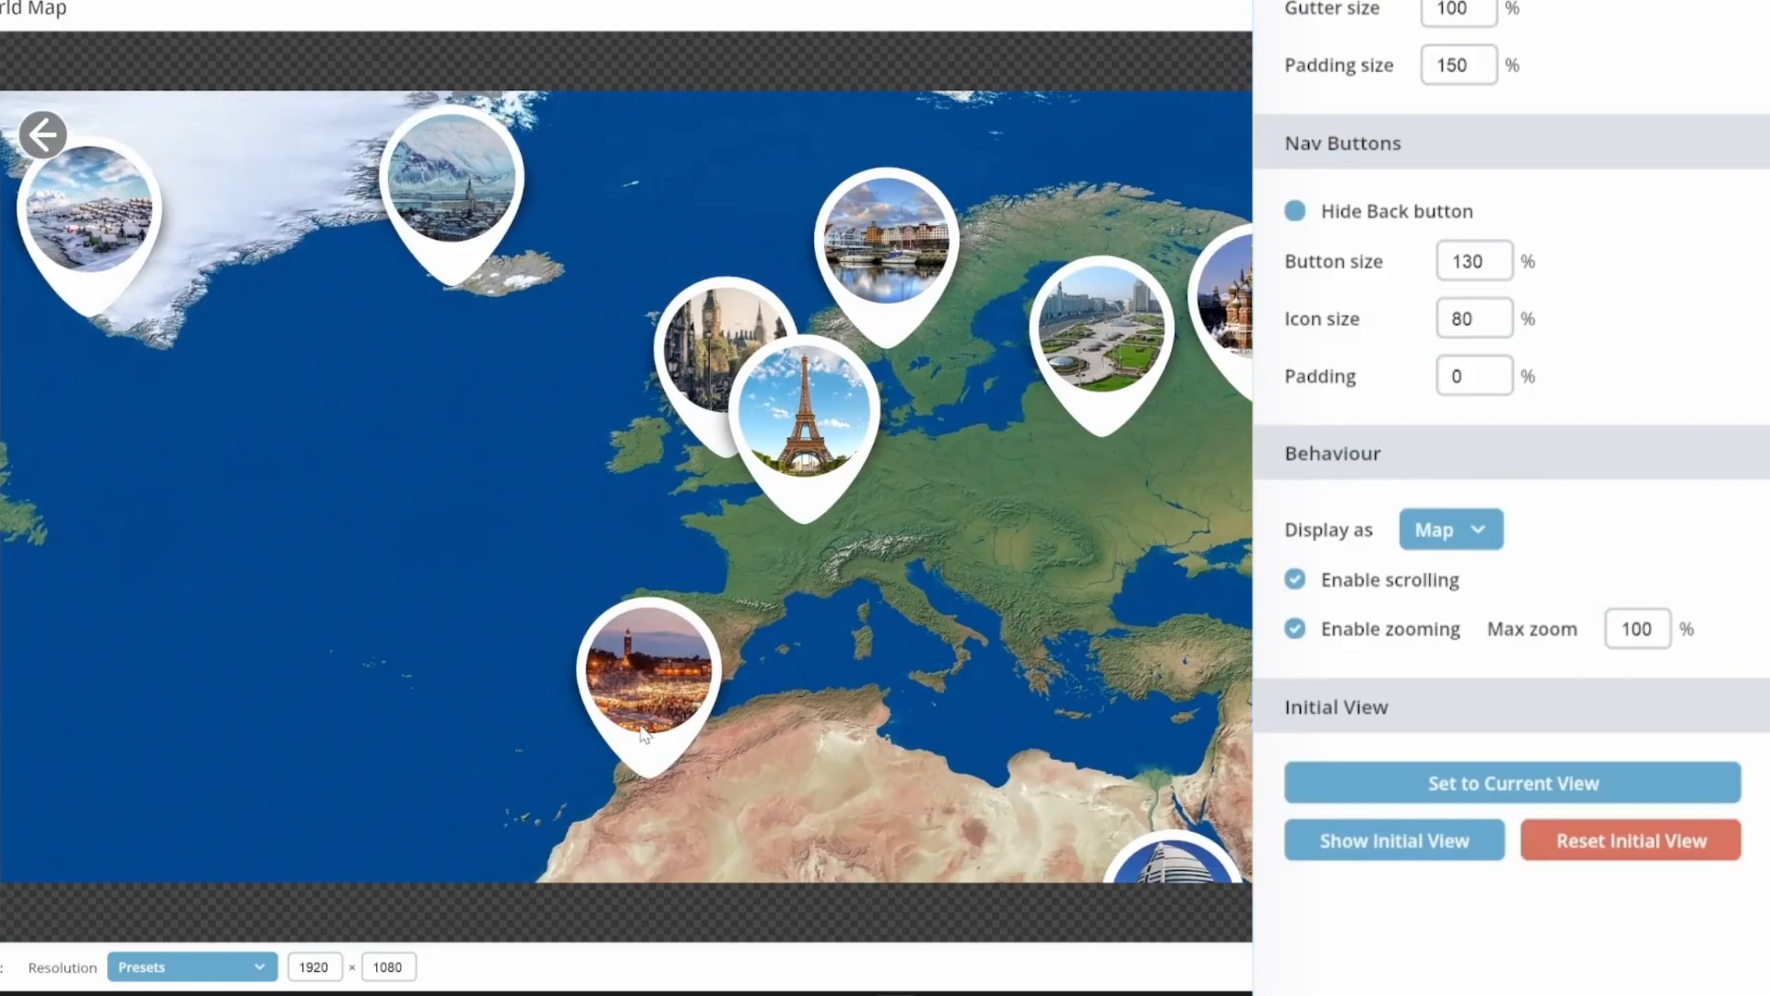
Turn map scrolling off and back on, and reset the map's initial view.
click(1296, 579)
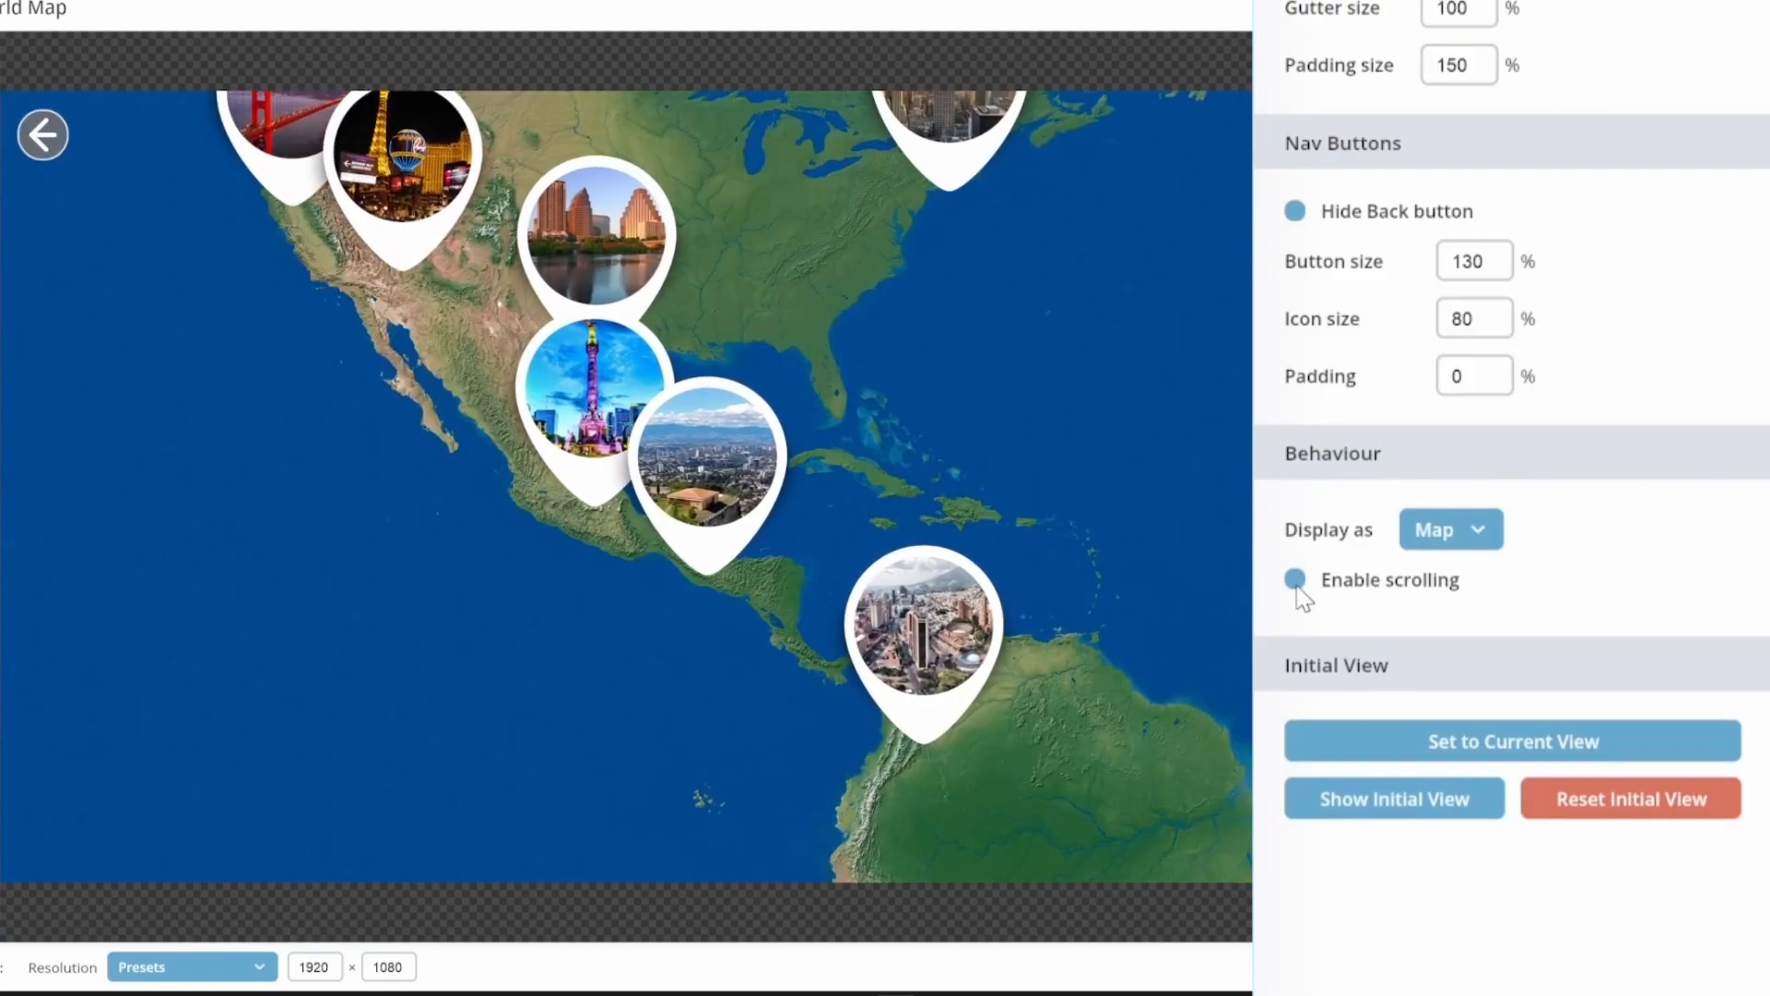
click(1295, 581)
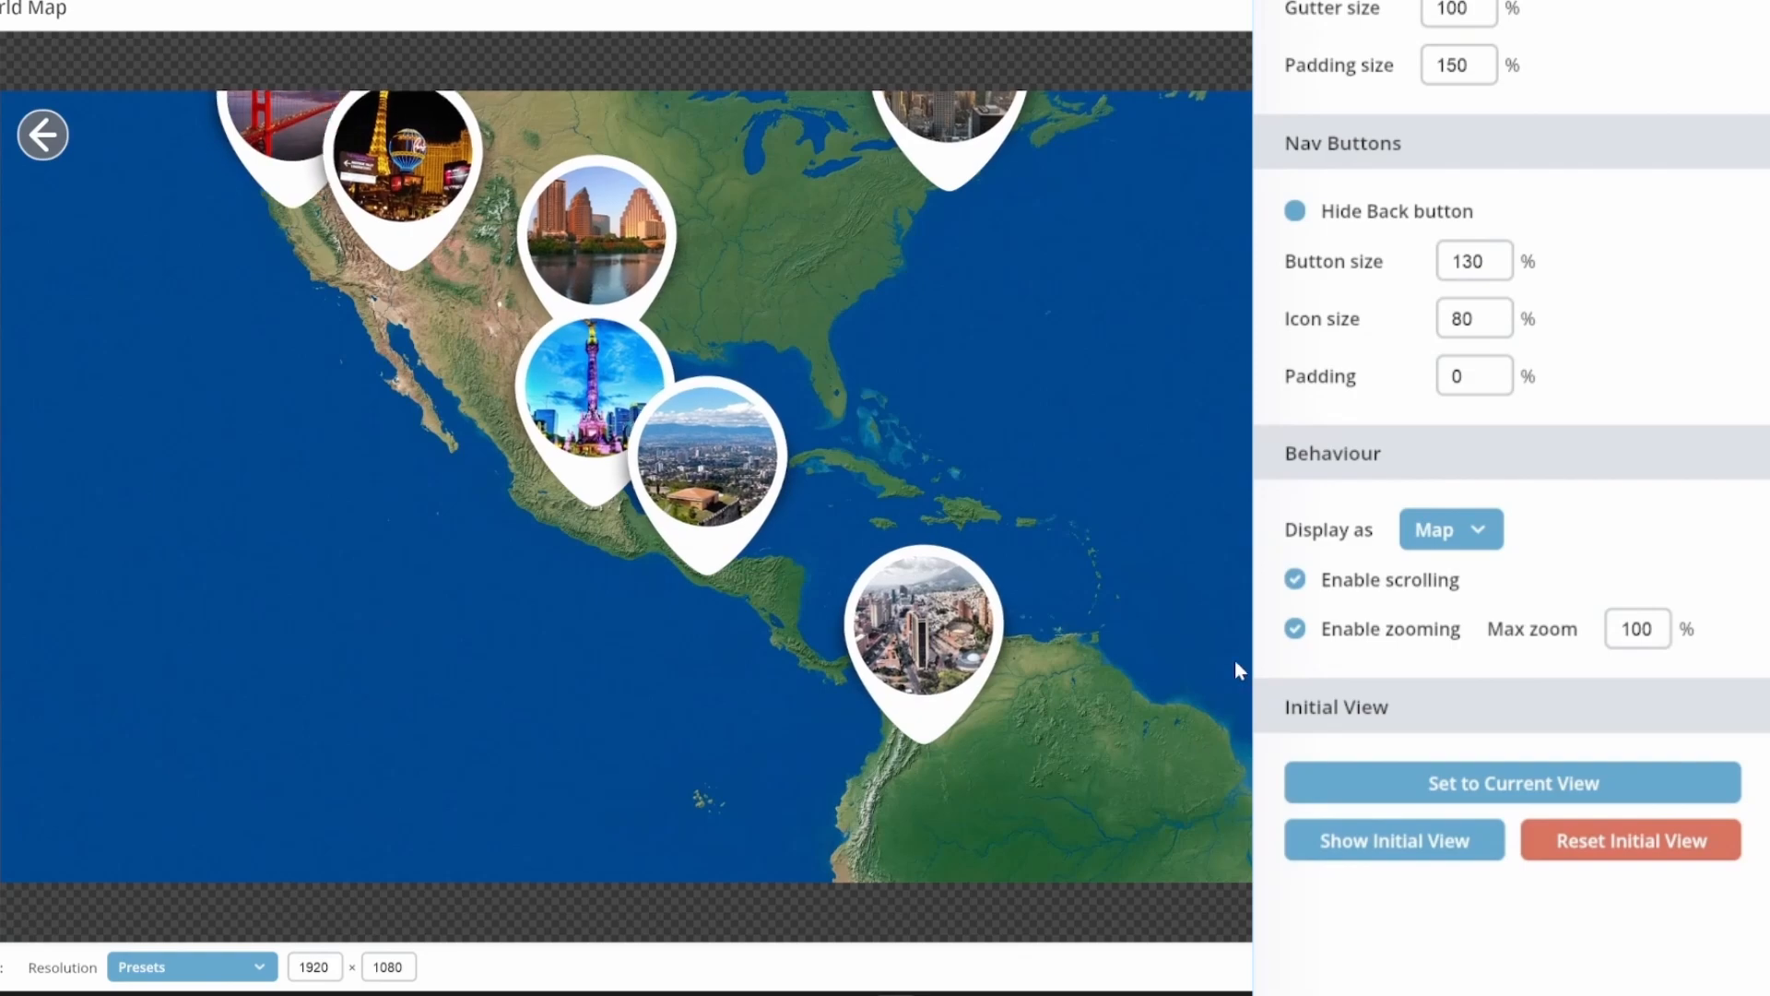
click(1631, 844)
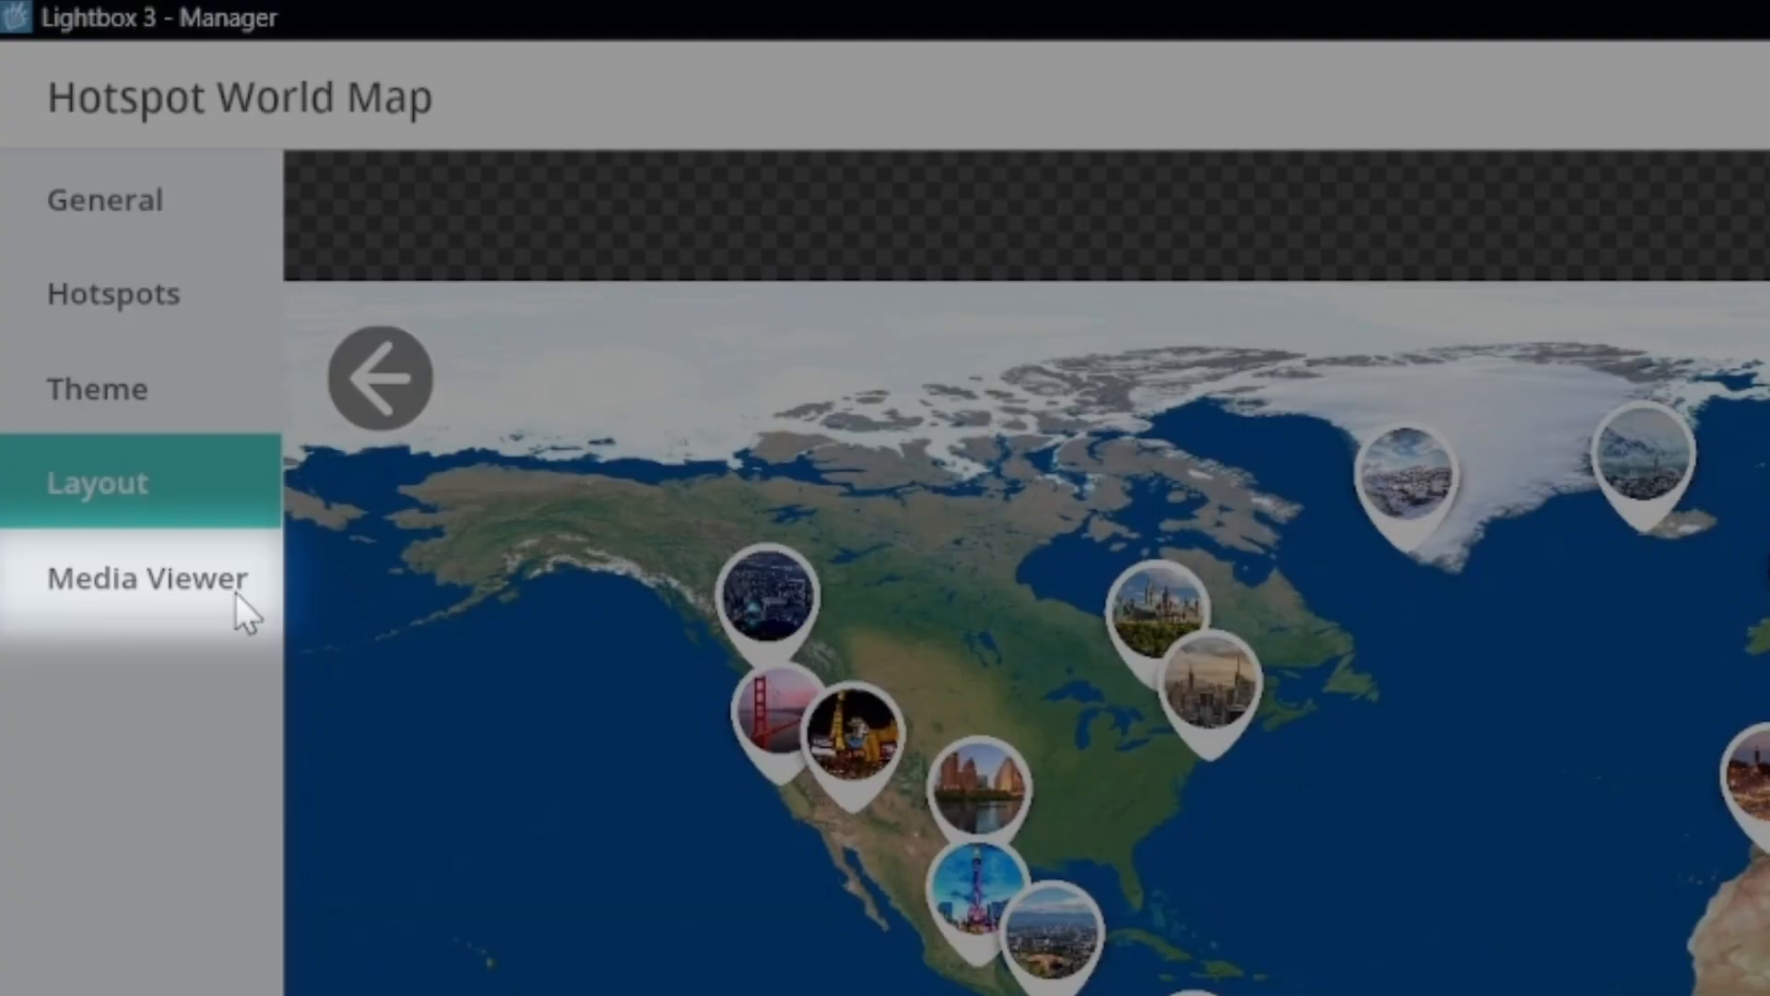
Open the Media Viewer settings and test zooming in and out on the lighthouse preview.
click(235, 592)
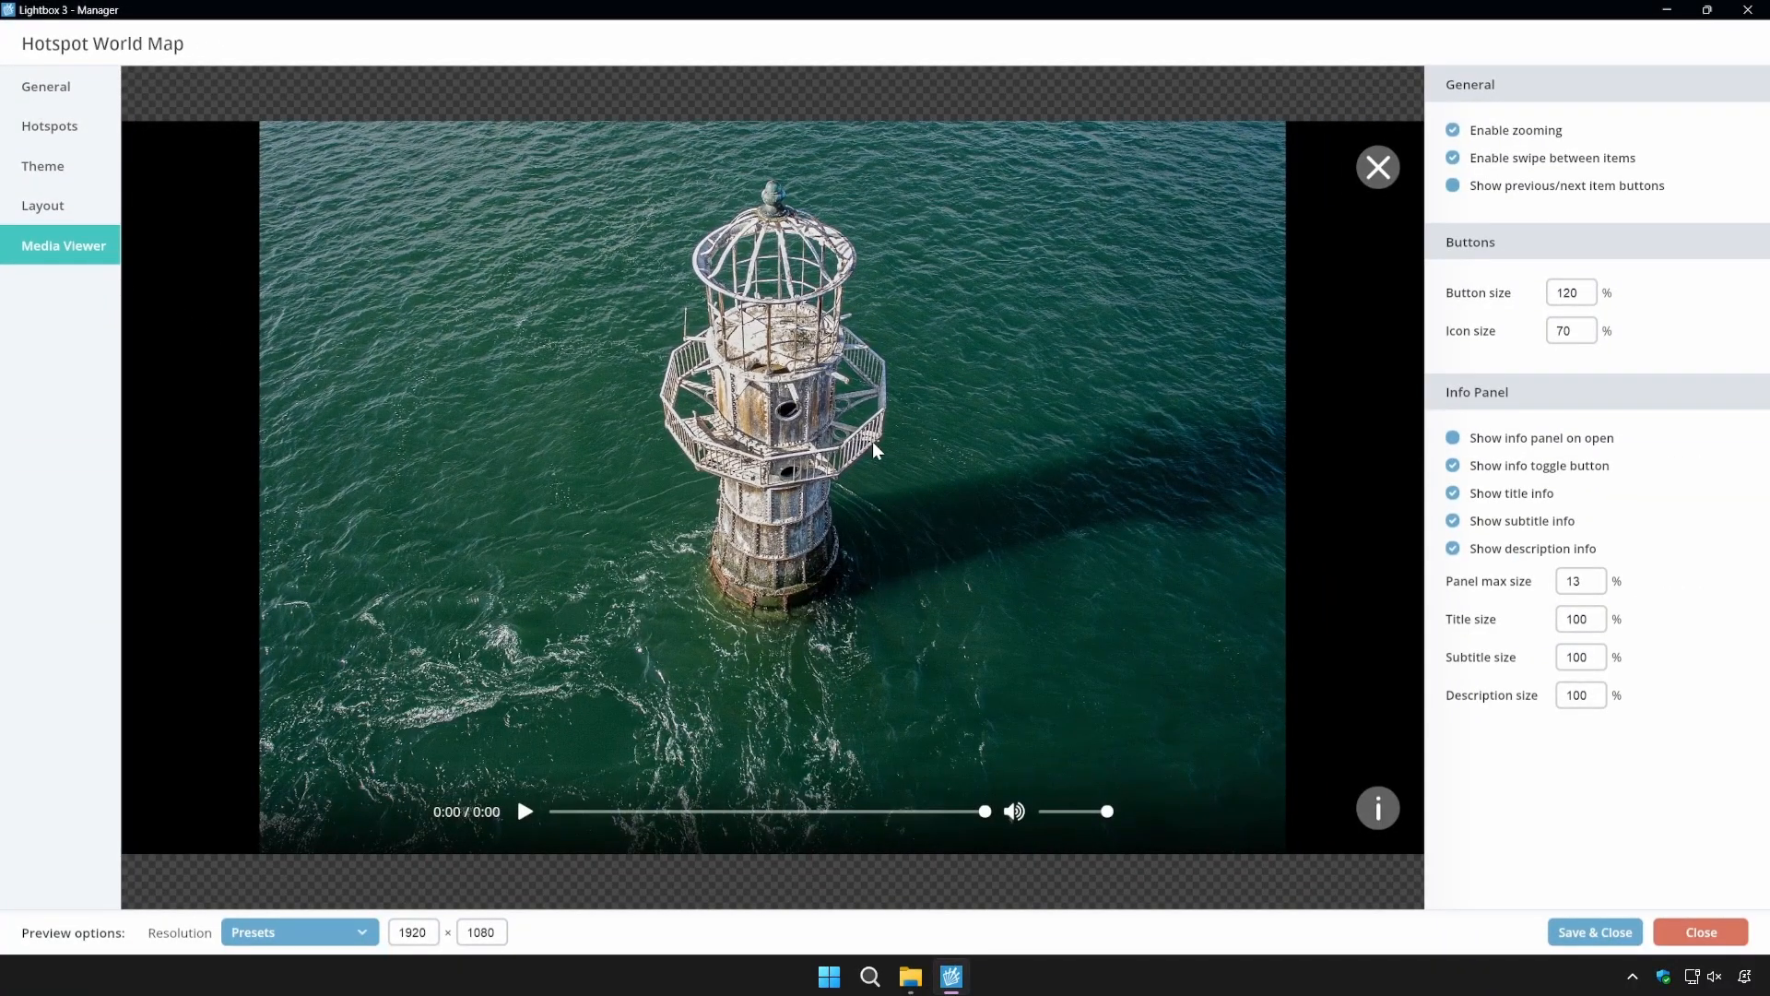
scroll(875, 445, up, 3)
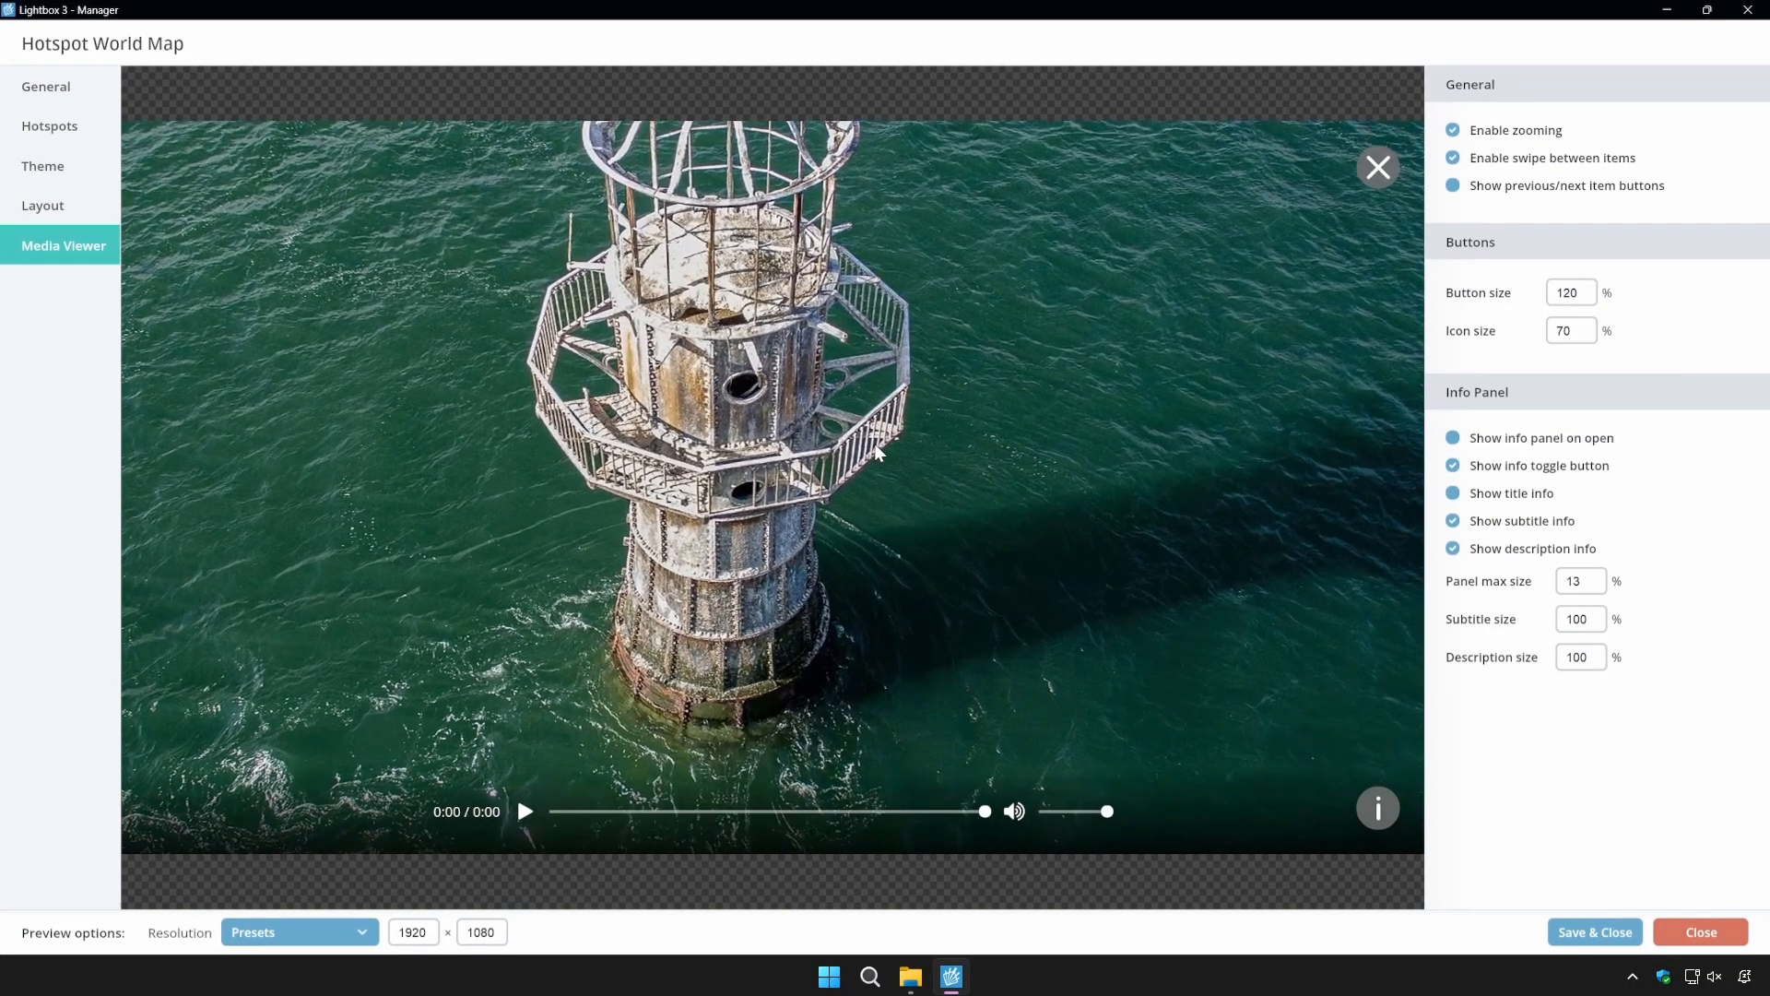
scroll(879, 449, down, 3)
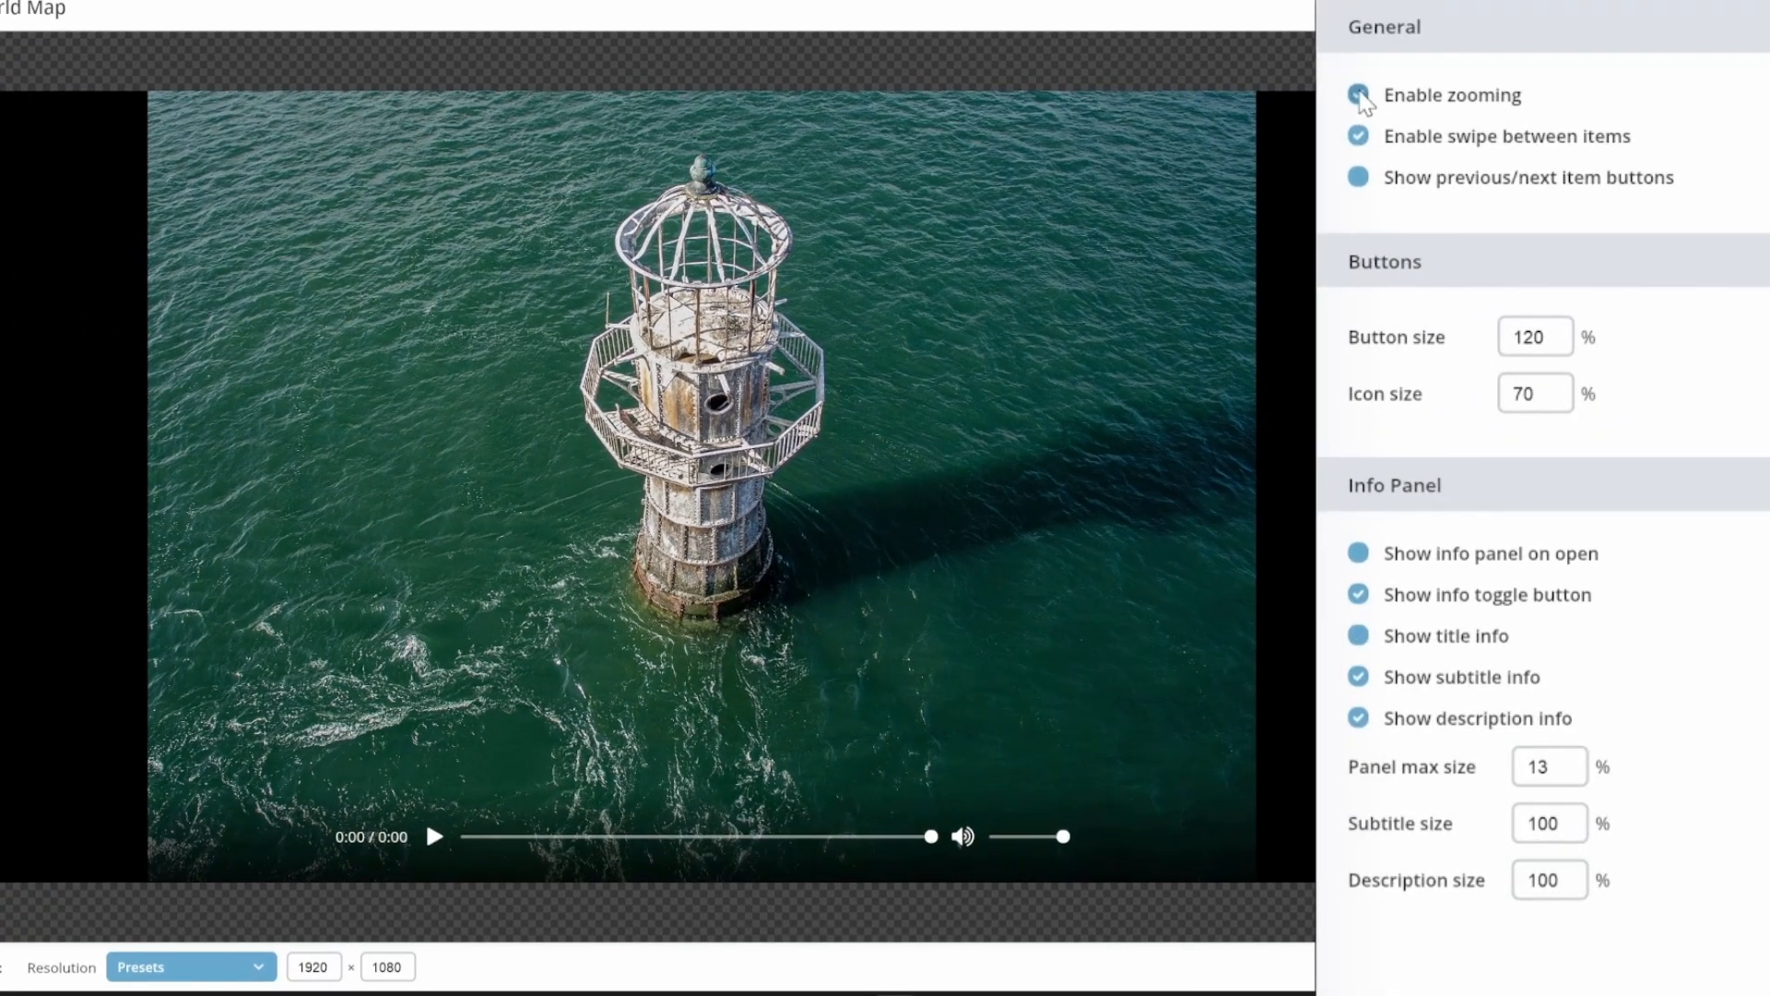
Set the media viewer's info panel to show on open and slightly increase its maximum size.
click(1359, 595)
click(1359, 553)
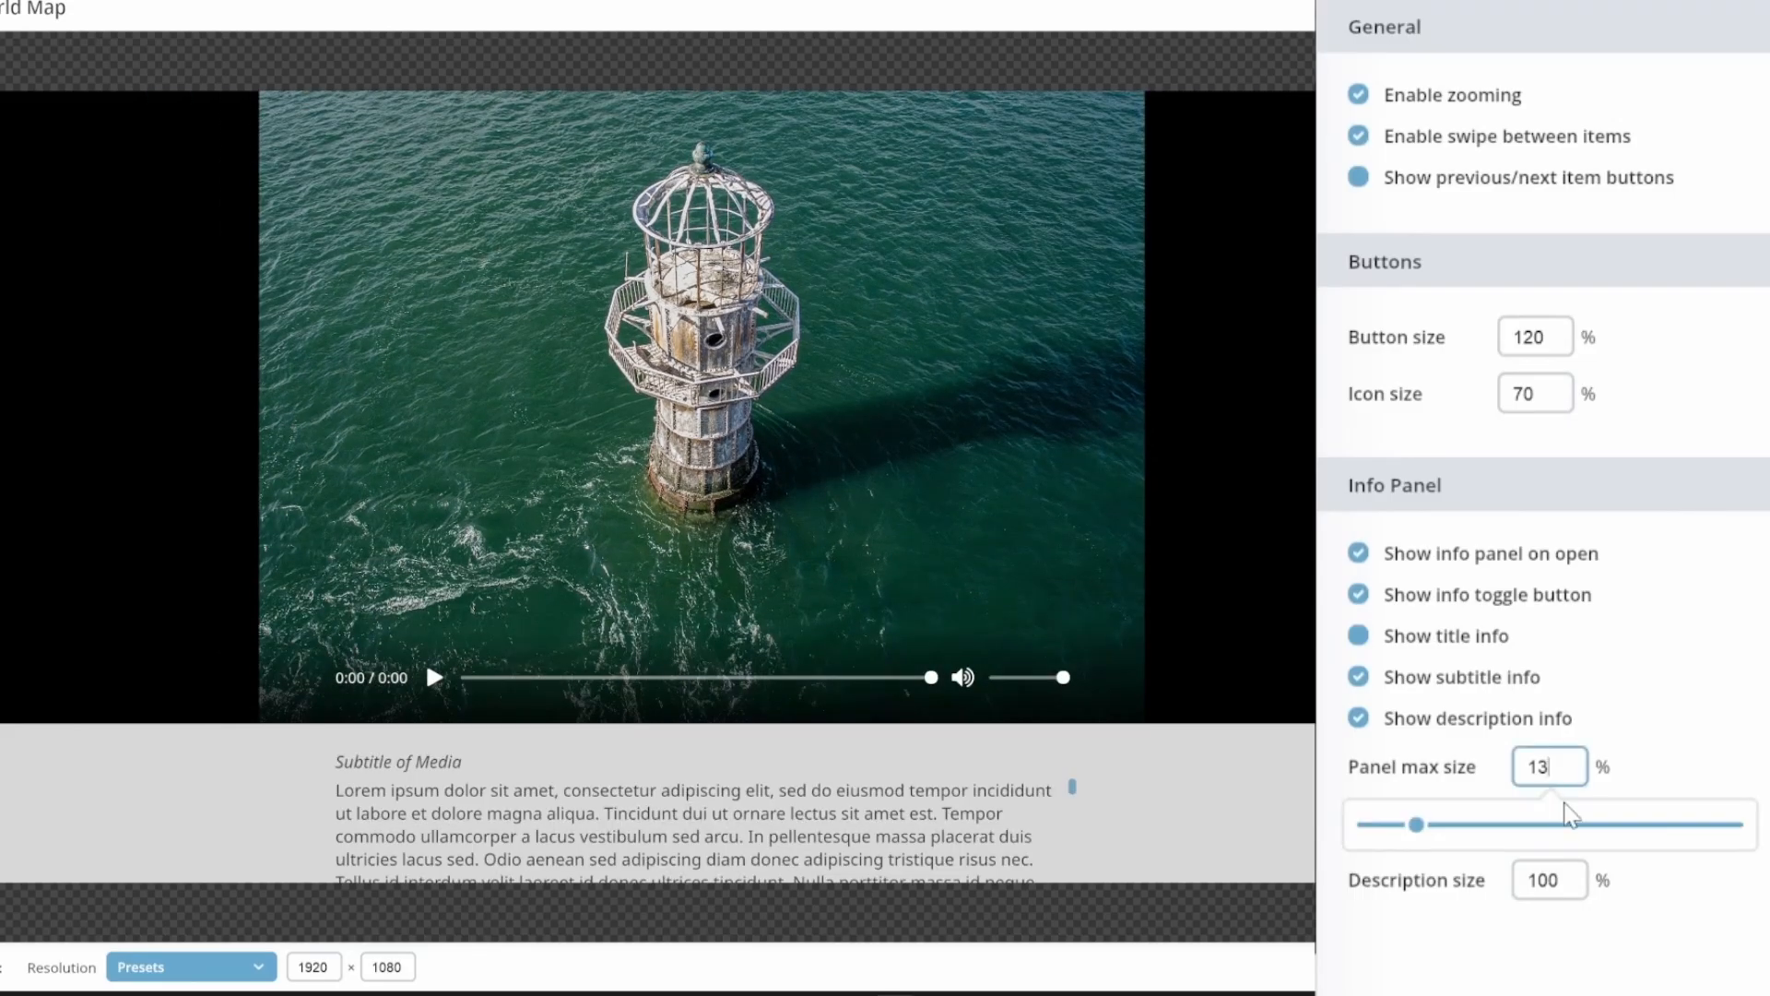
mouse_move(1421, 824)
mouse_down()
mouse_move(1496, 825)
mouse_move(1434, 829)
mouse_up()
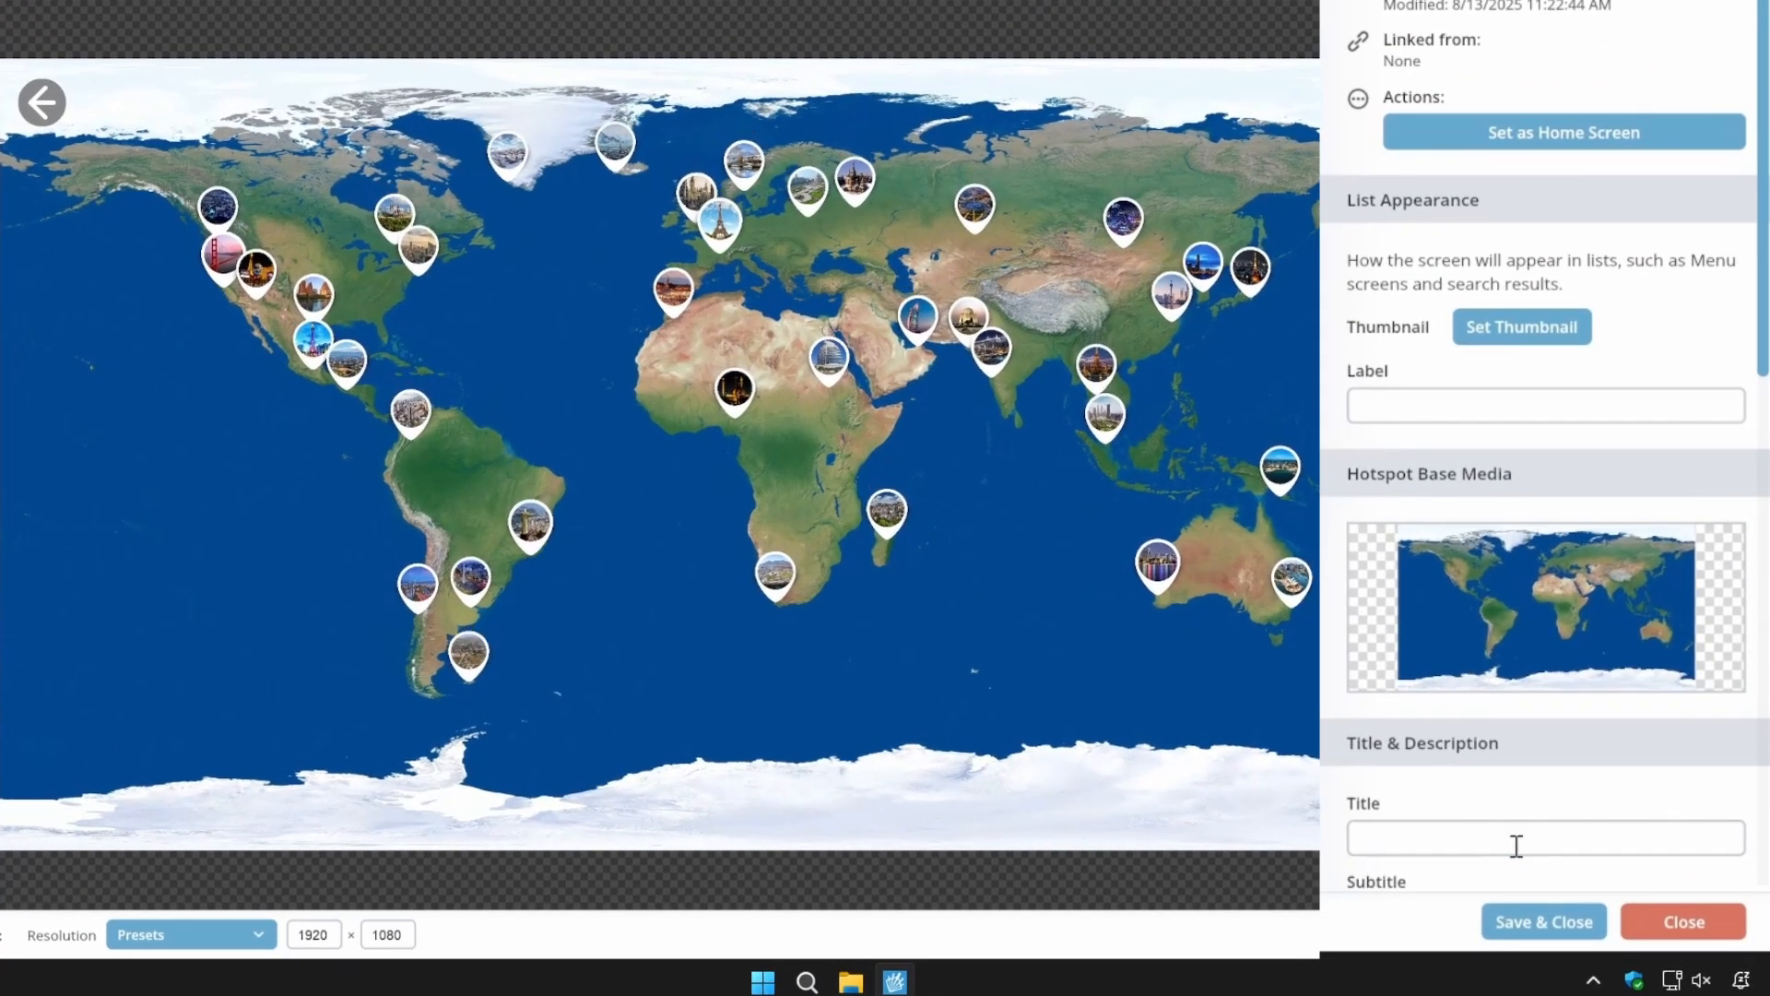
Title the screen "Cities of the World" and paste in the description introducing the interactive map.
click(1570, 870)
text(Cities of the World)
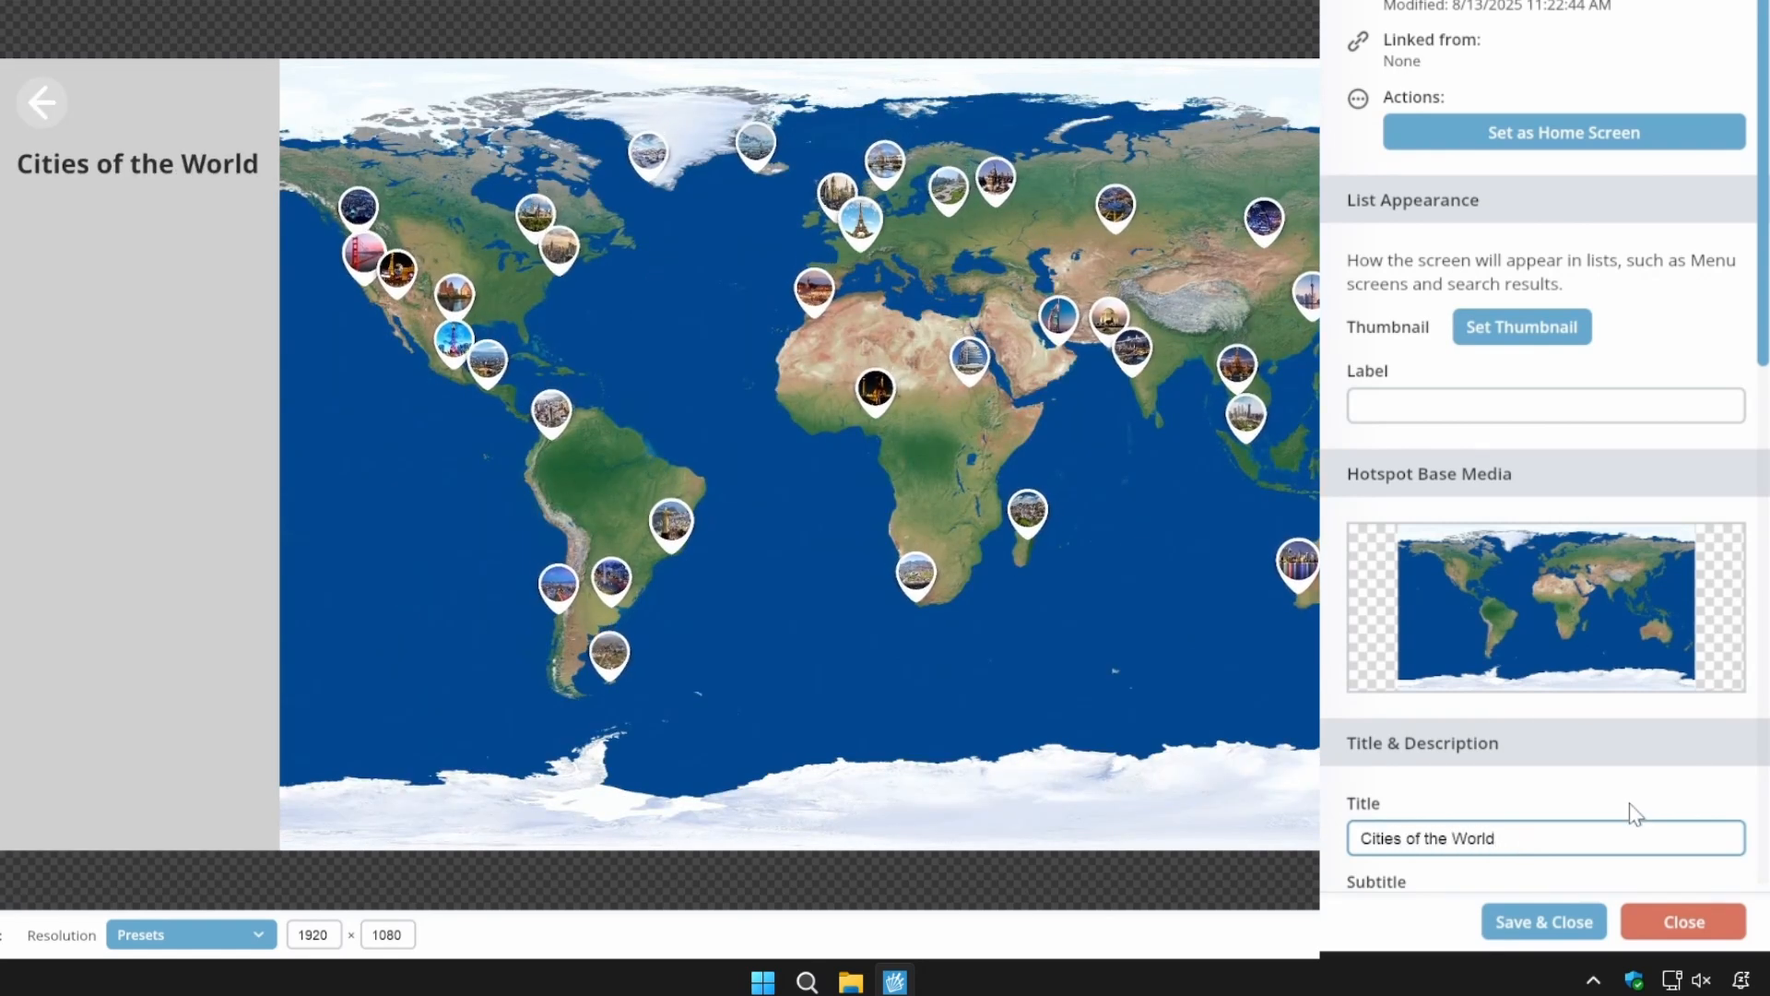
scroll(1633, 813, down, 5)
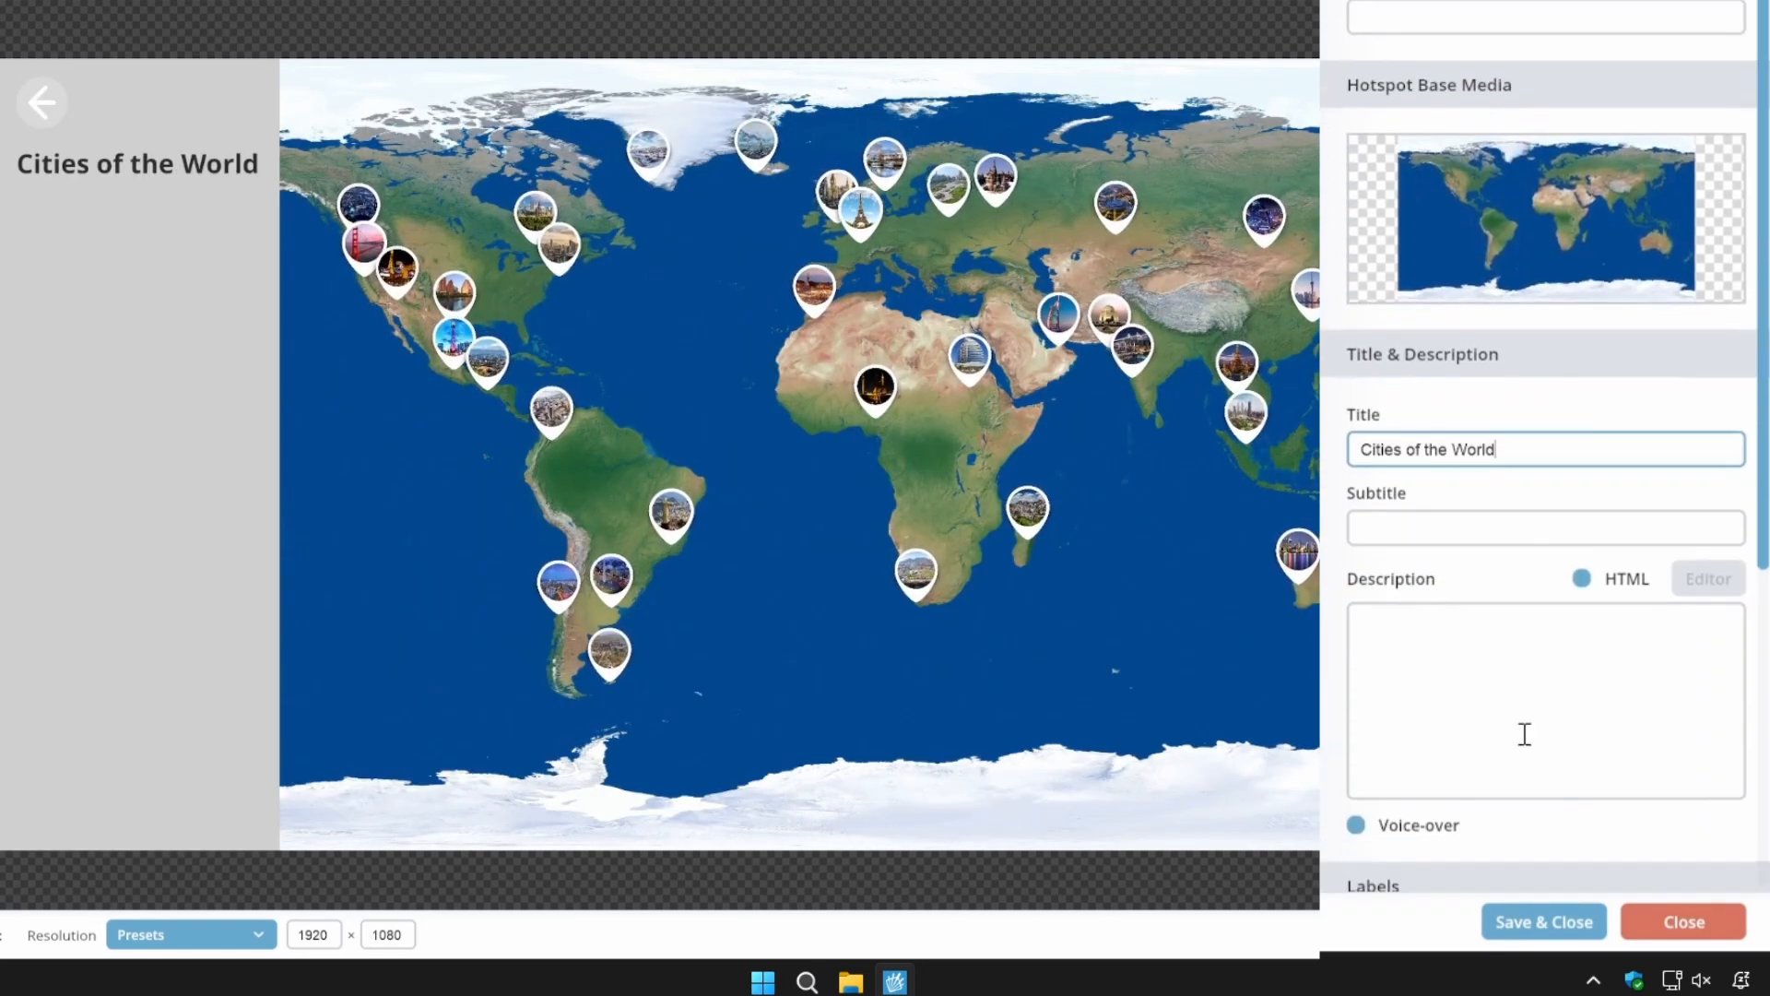
key(ctrl+v)
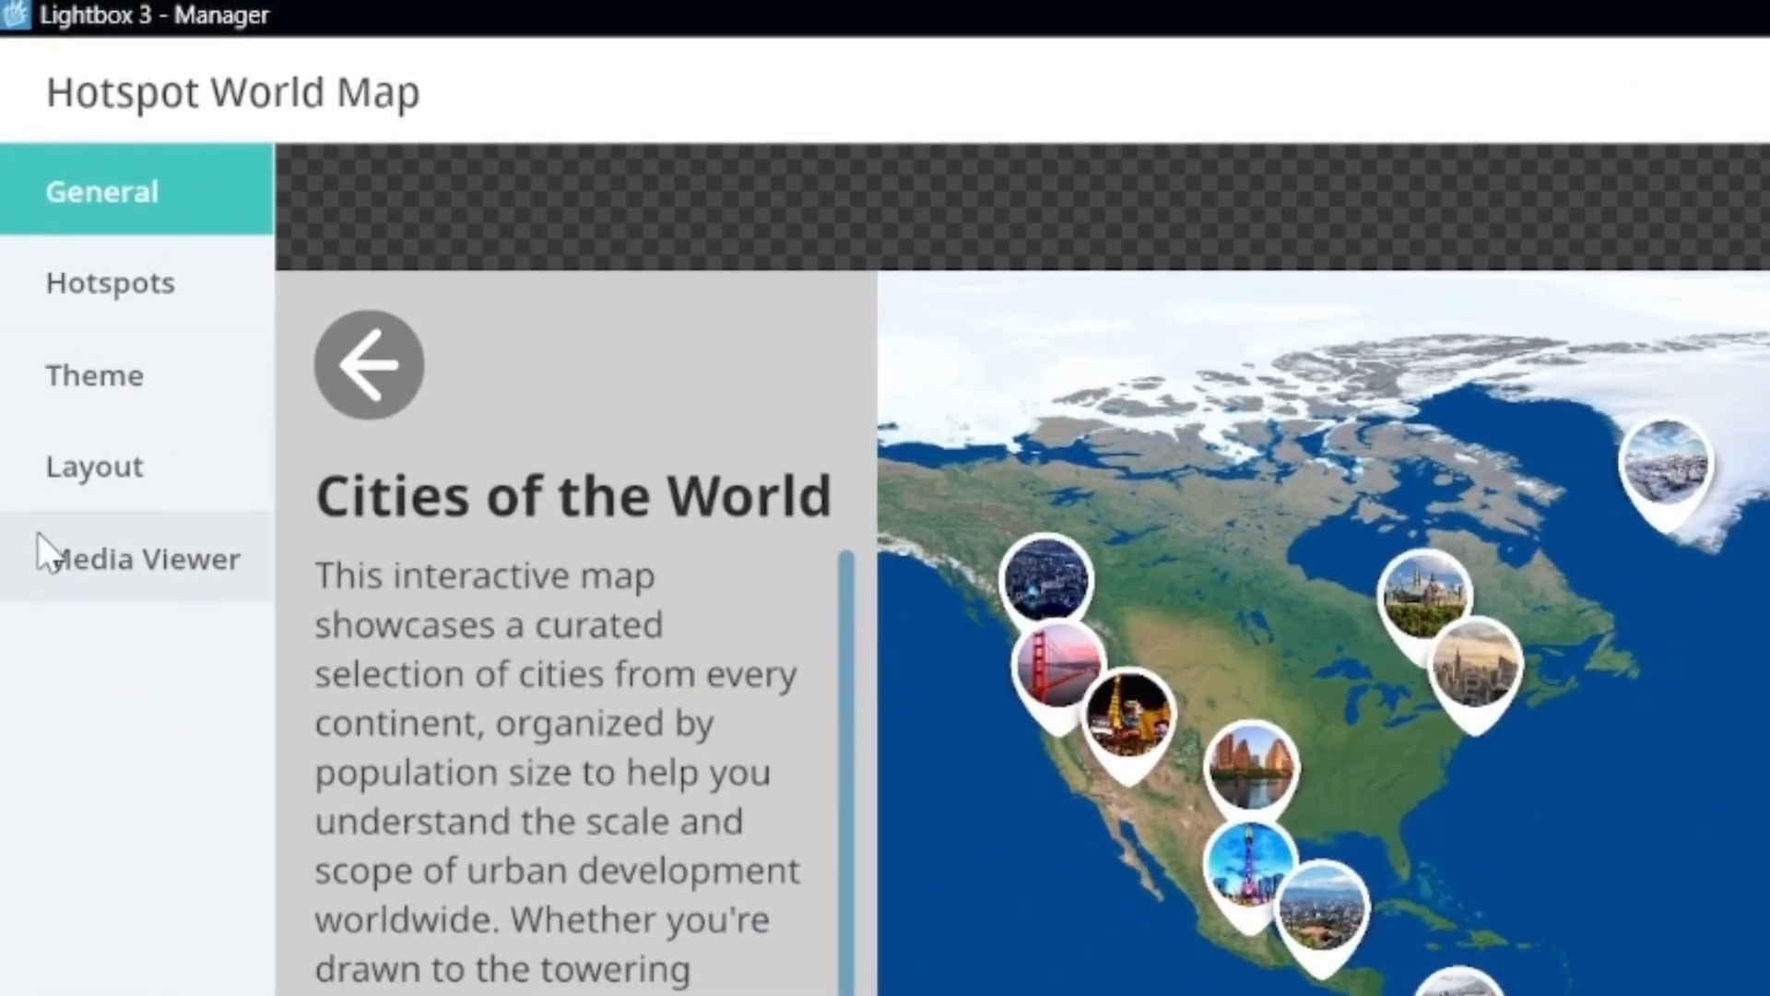
Set the position of the screen info panel to Right in the layout settings.
click(59, 495)
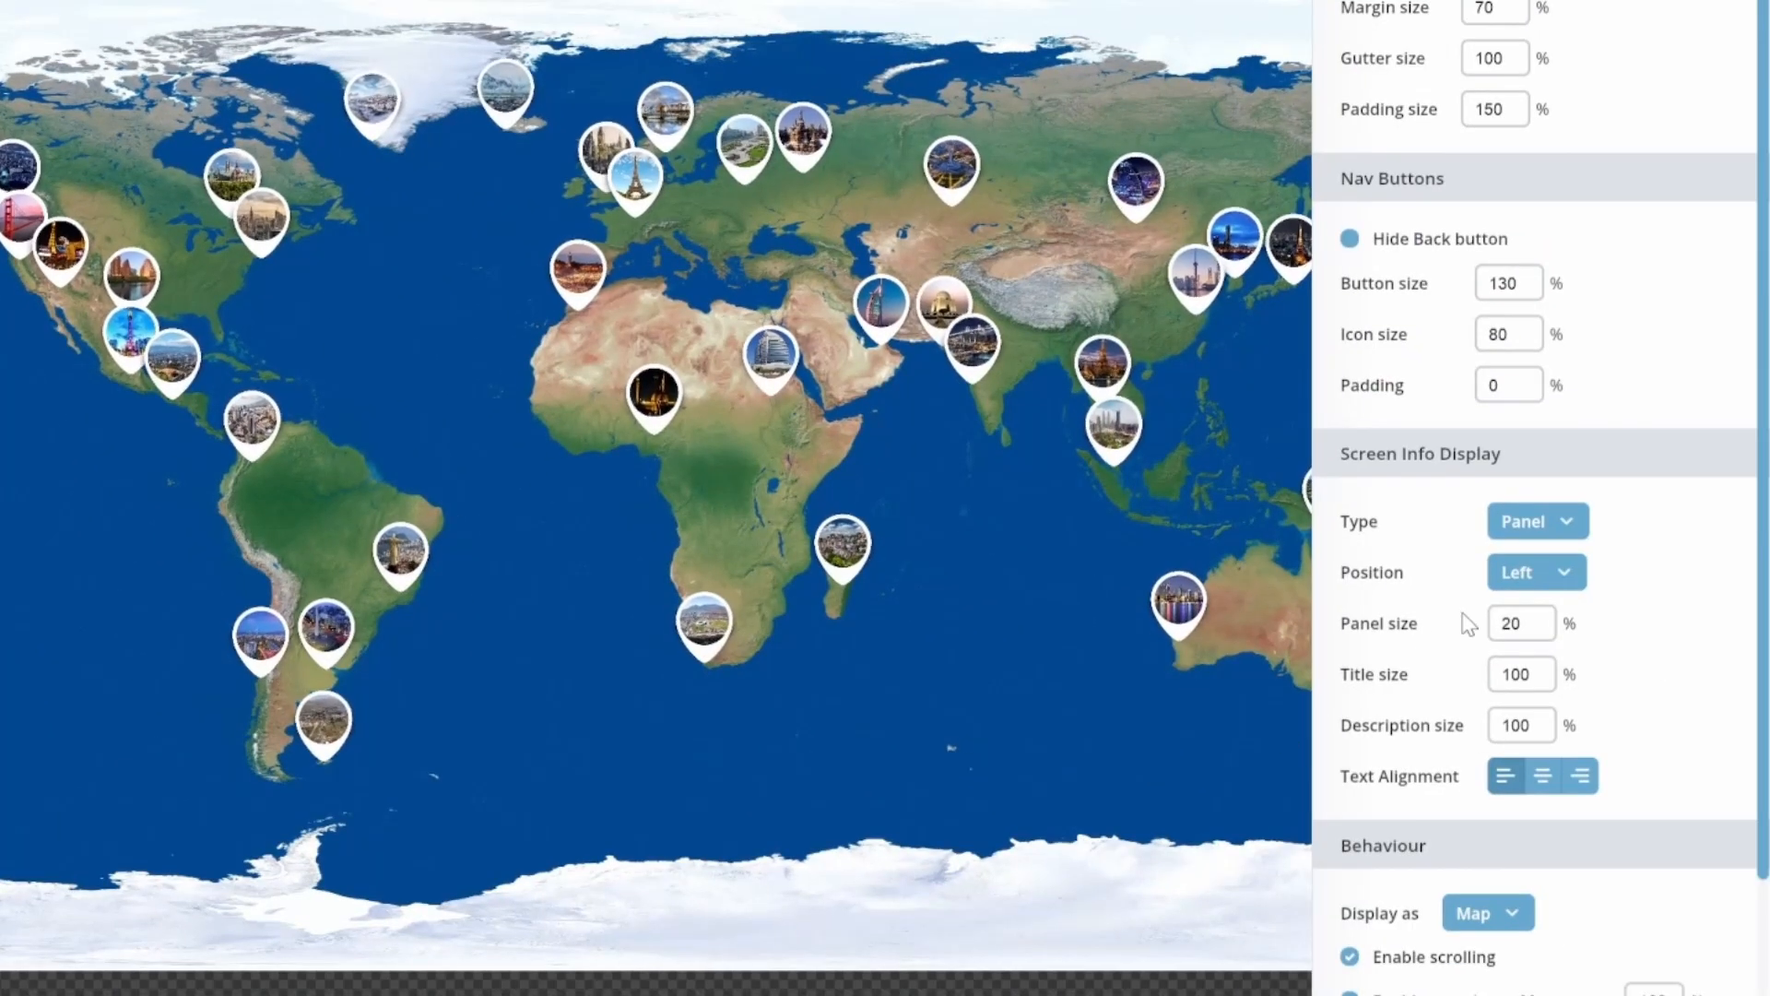
click(1536, 573)
click(1523, 661)
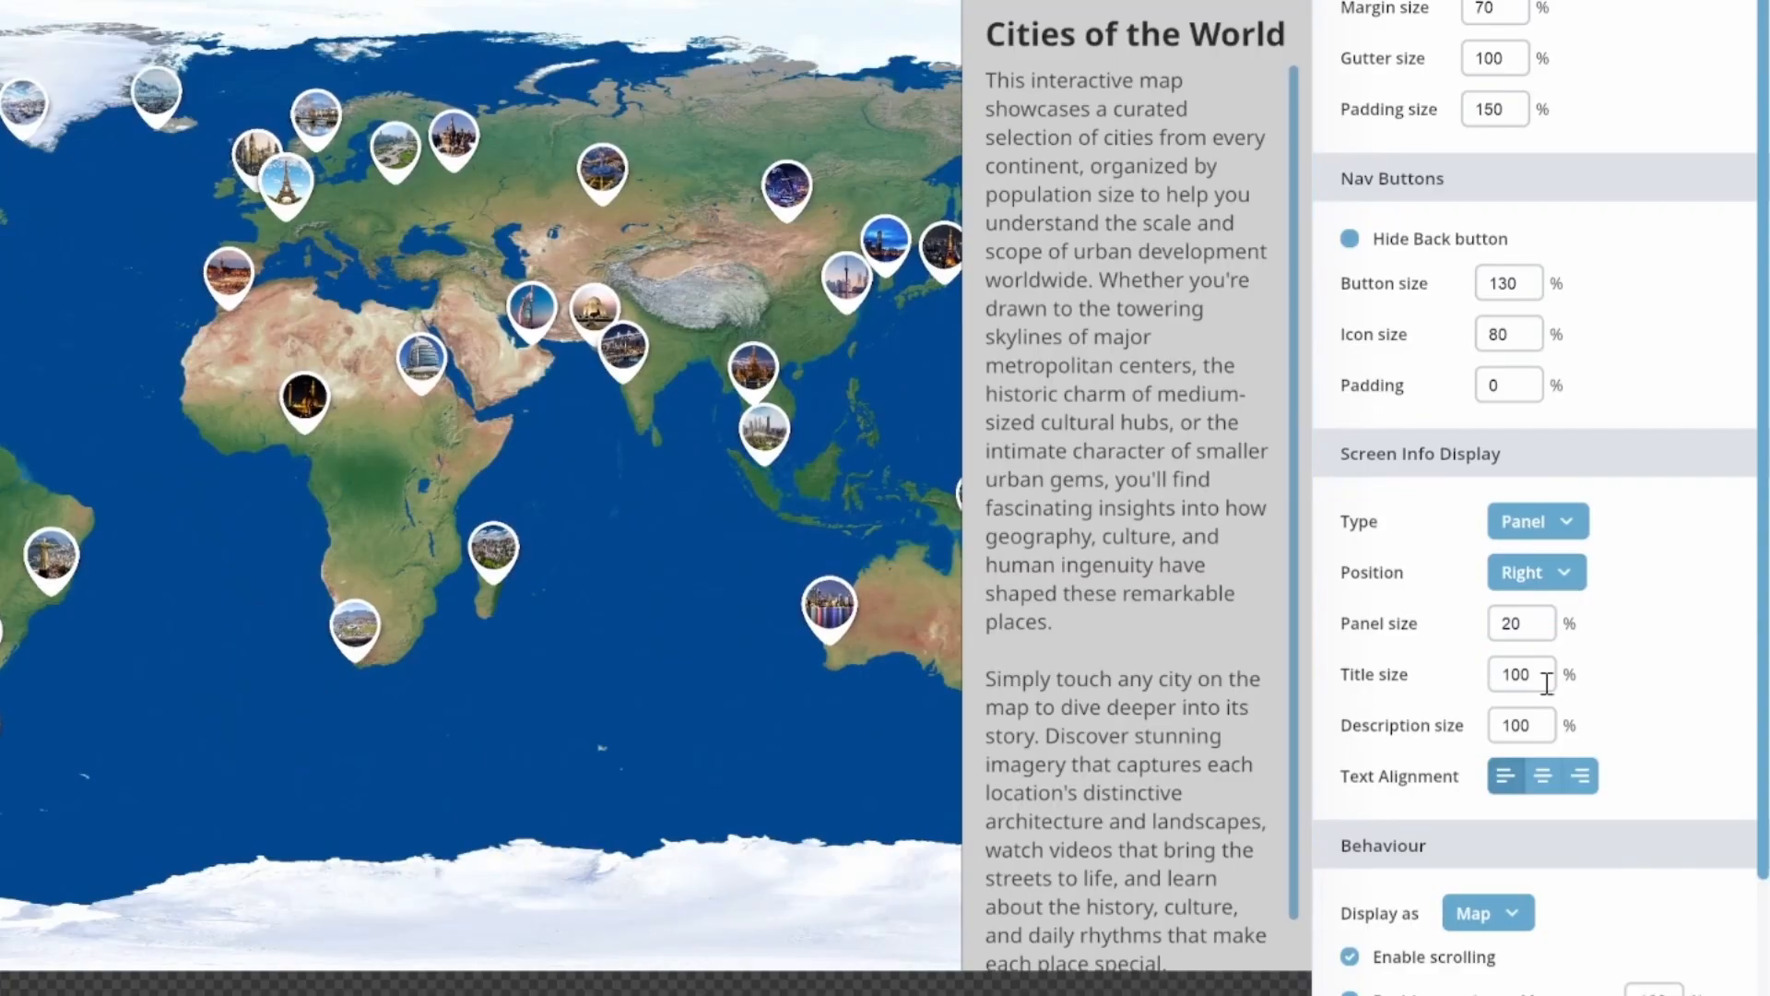
Try a screen info panel size of 26% and return it to 20%.
click(1506, 625)
drag(1428, 677, 1449, 686)
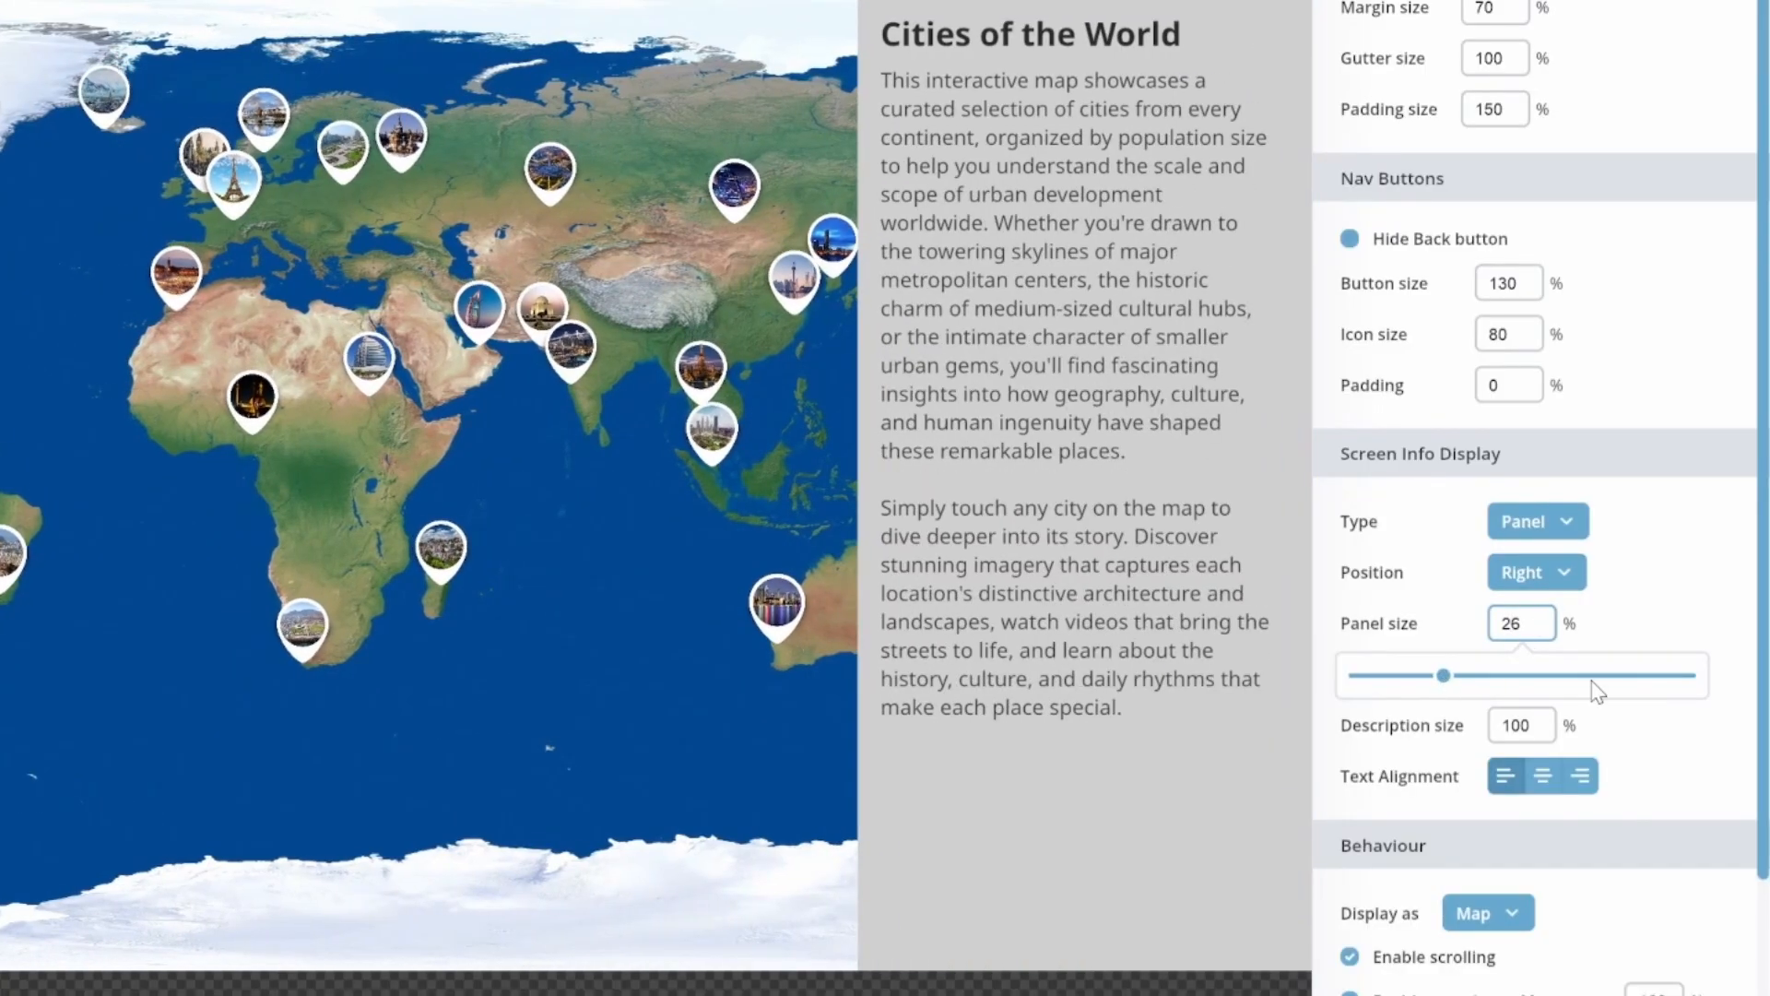
key(BackSpace)
text(0)
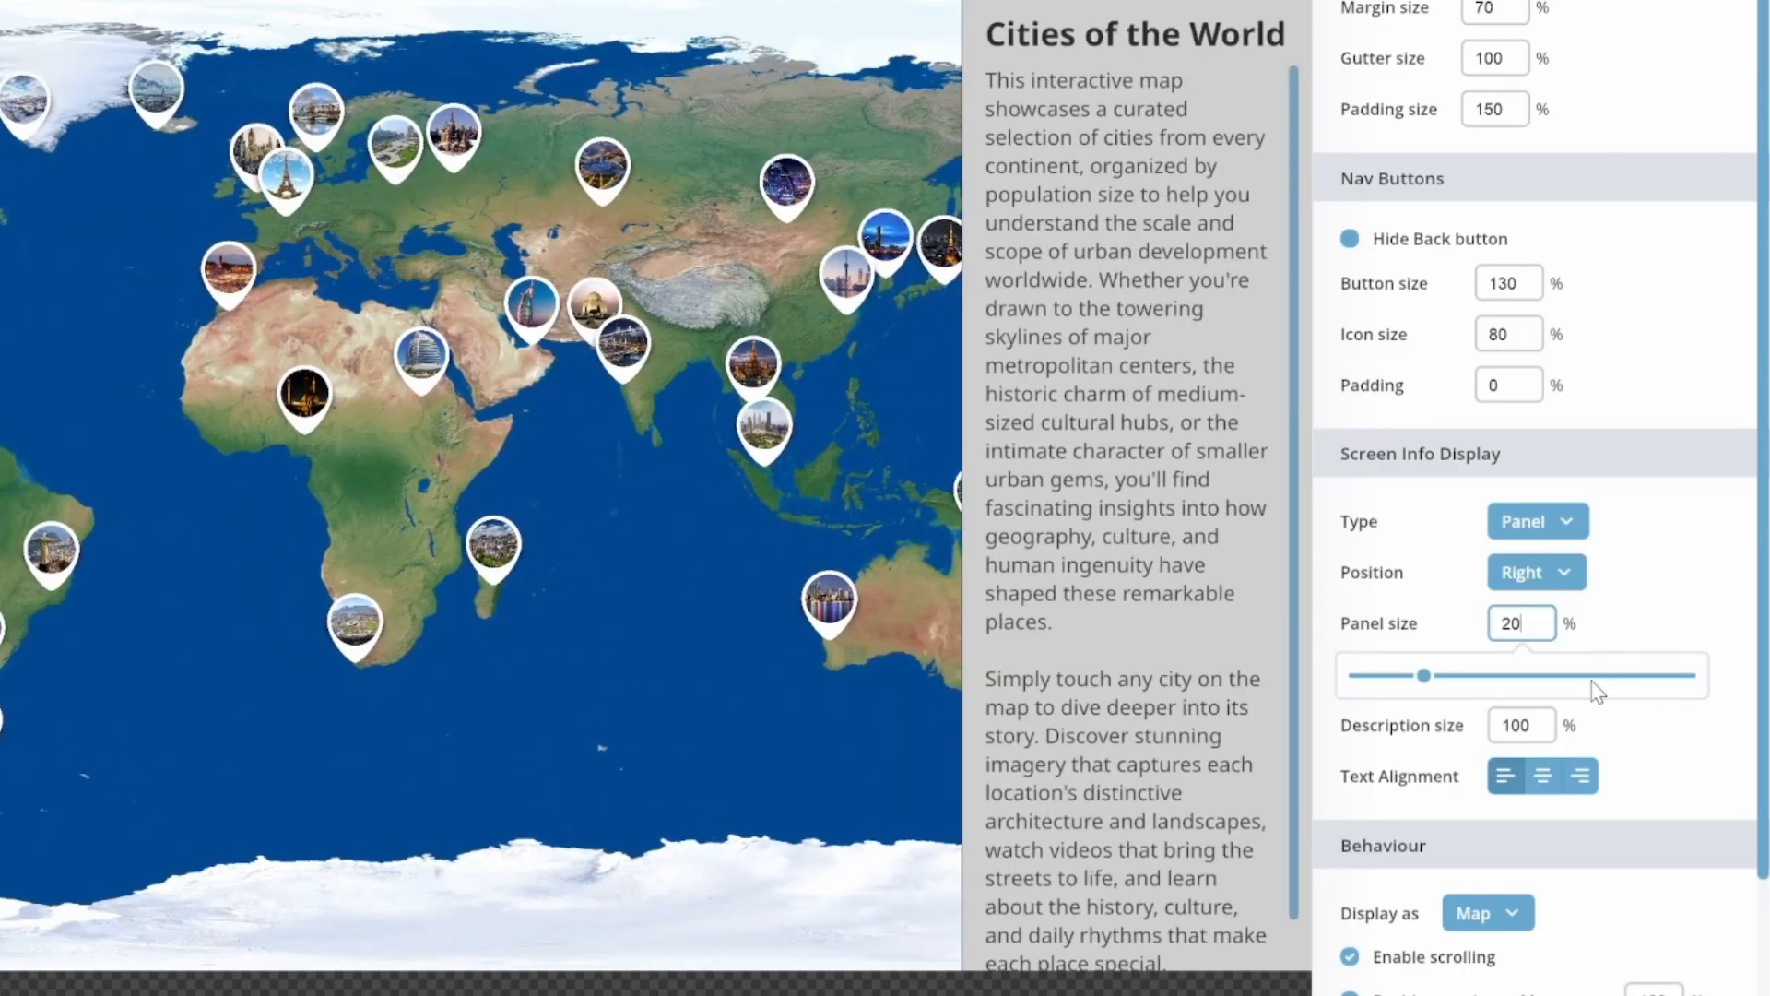
Set the screen info display type to Button, and open and close the info pop-up in the preview.
click(1568, 523)
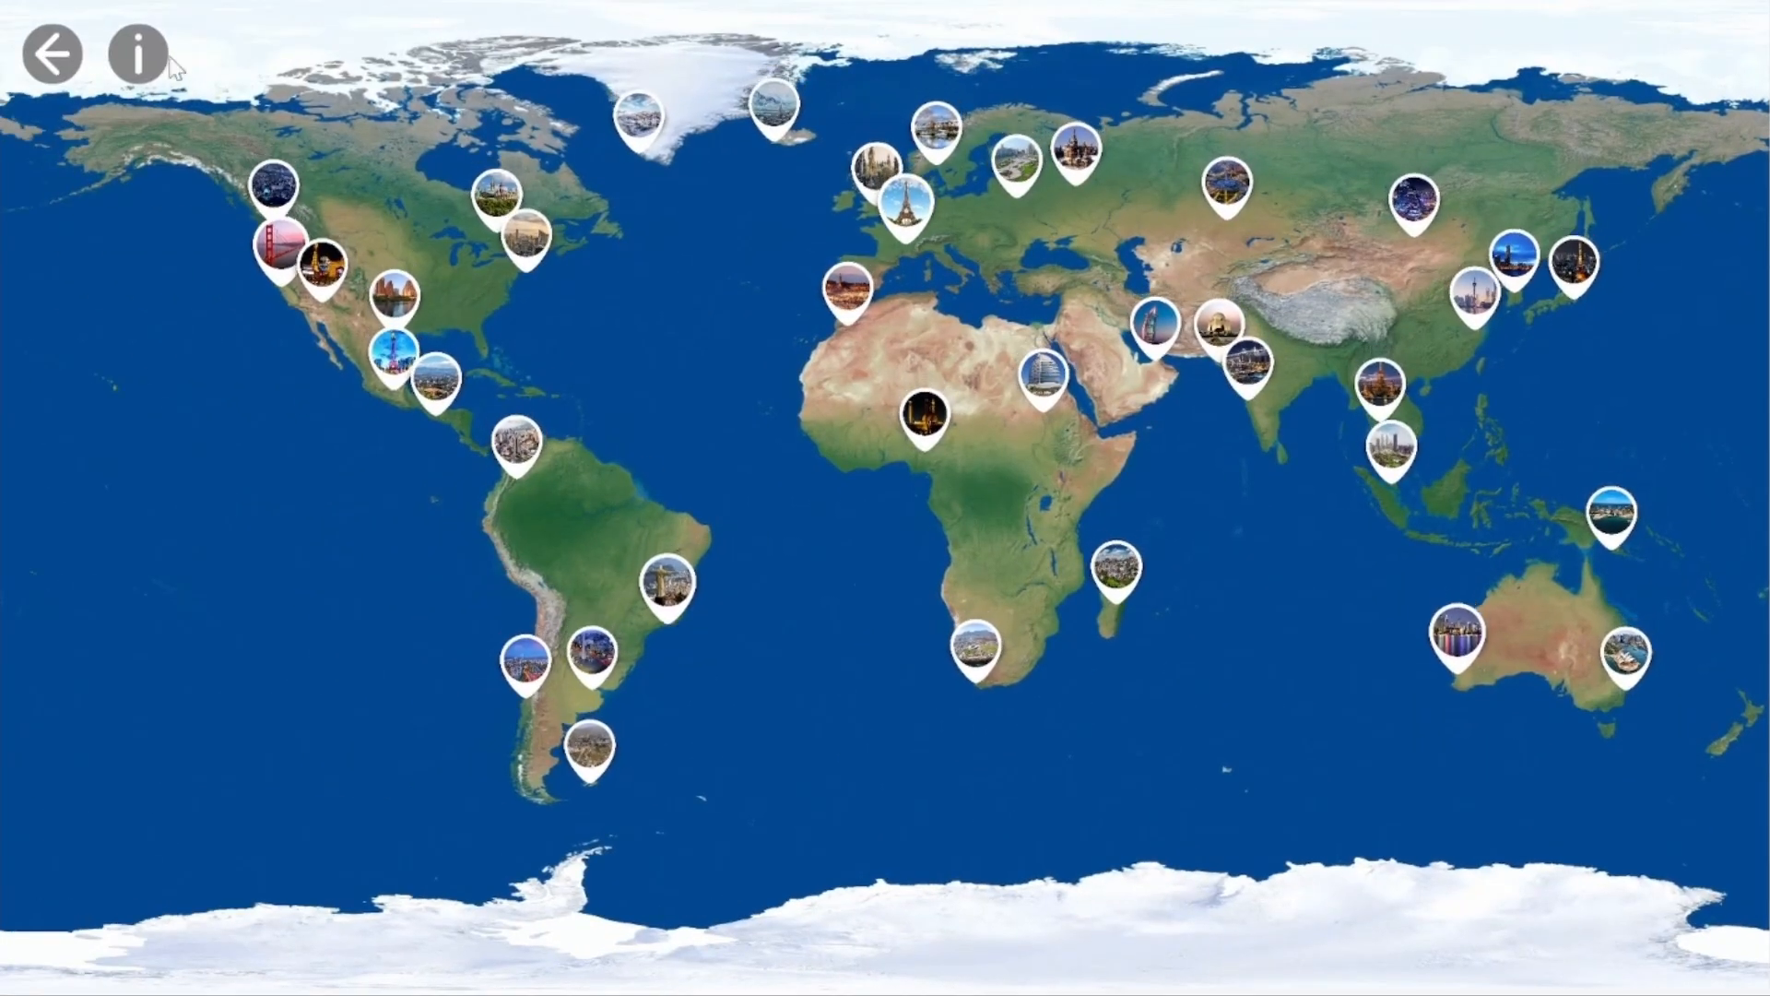
click(152, 52)
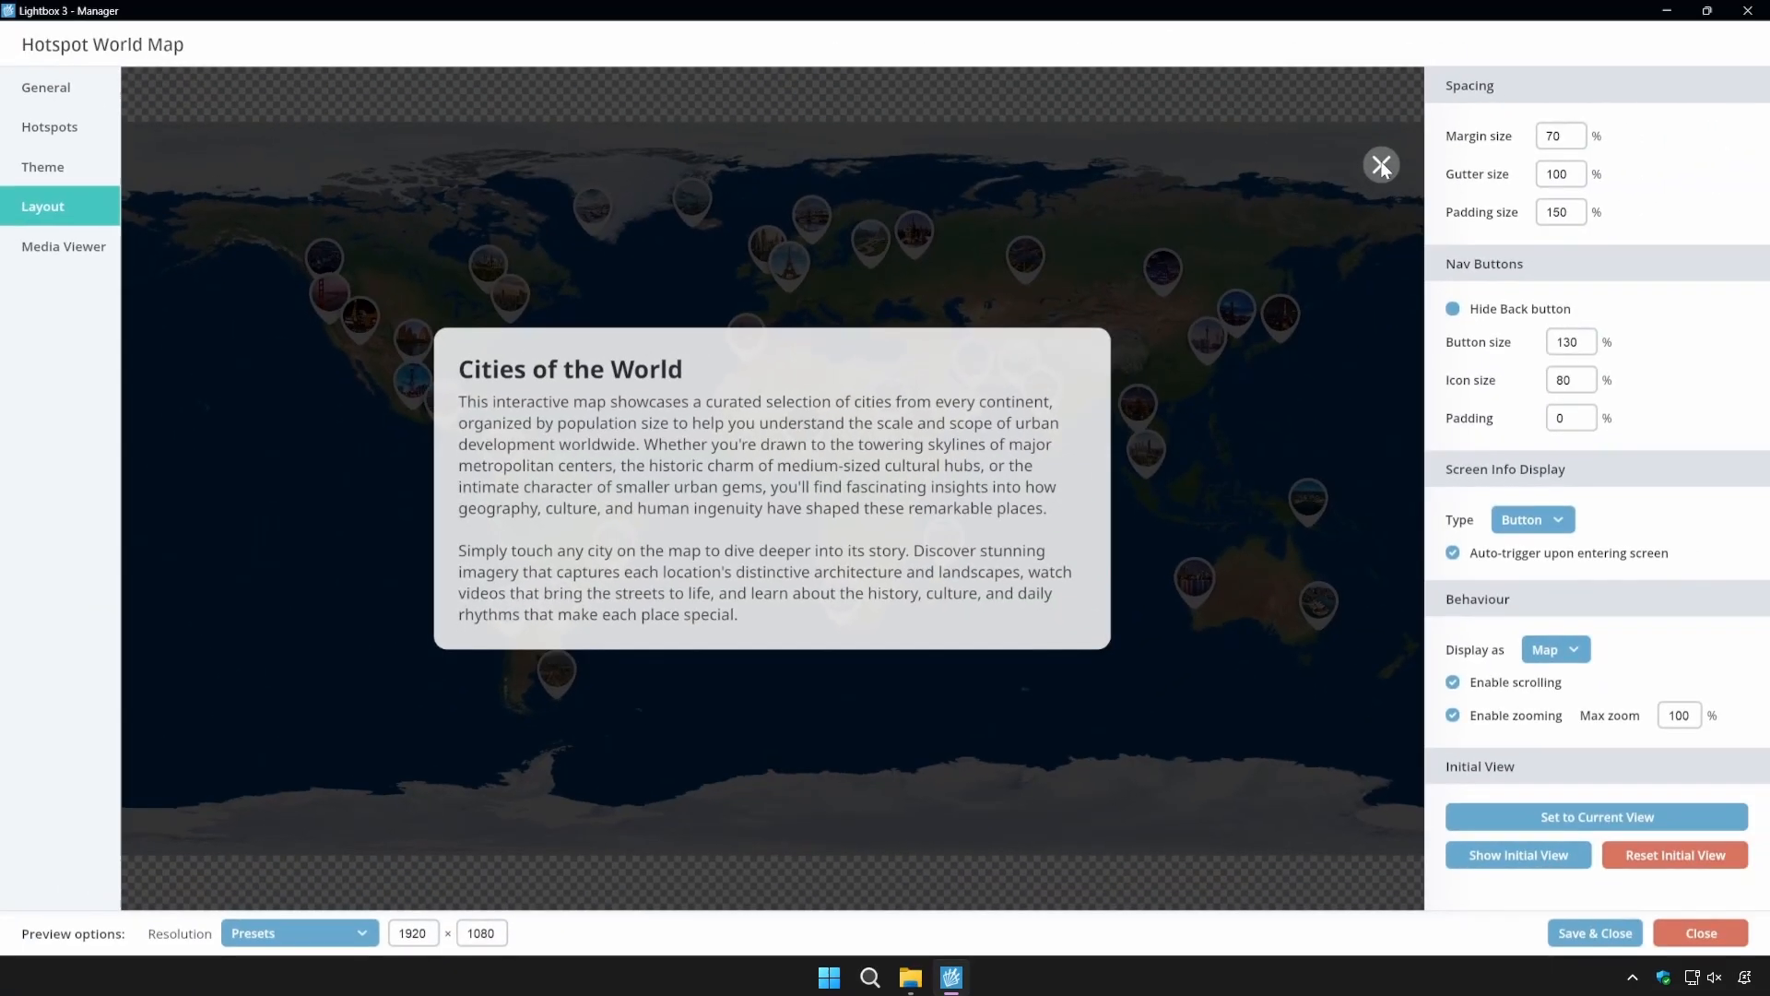
click(1711, 56)
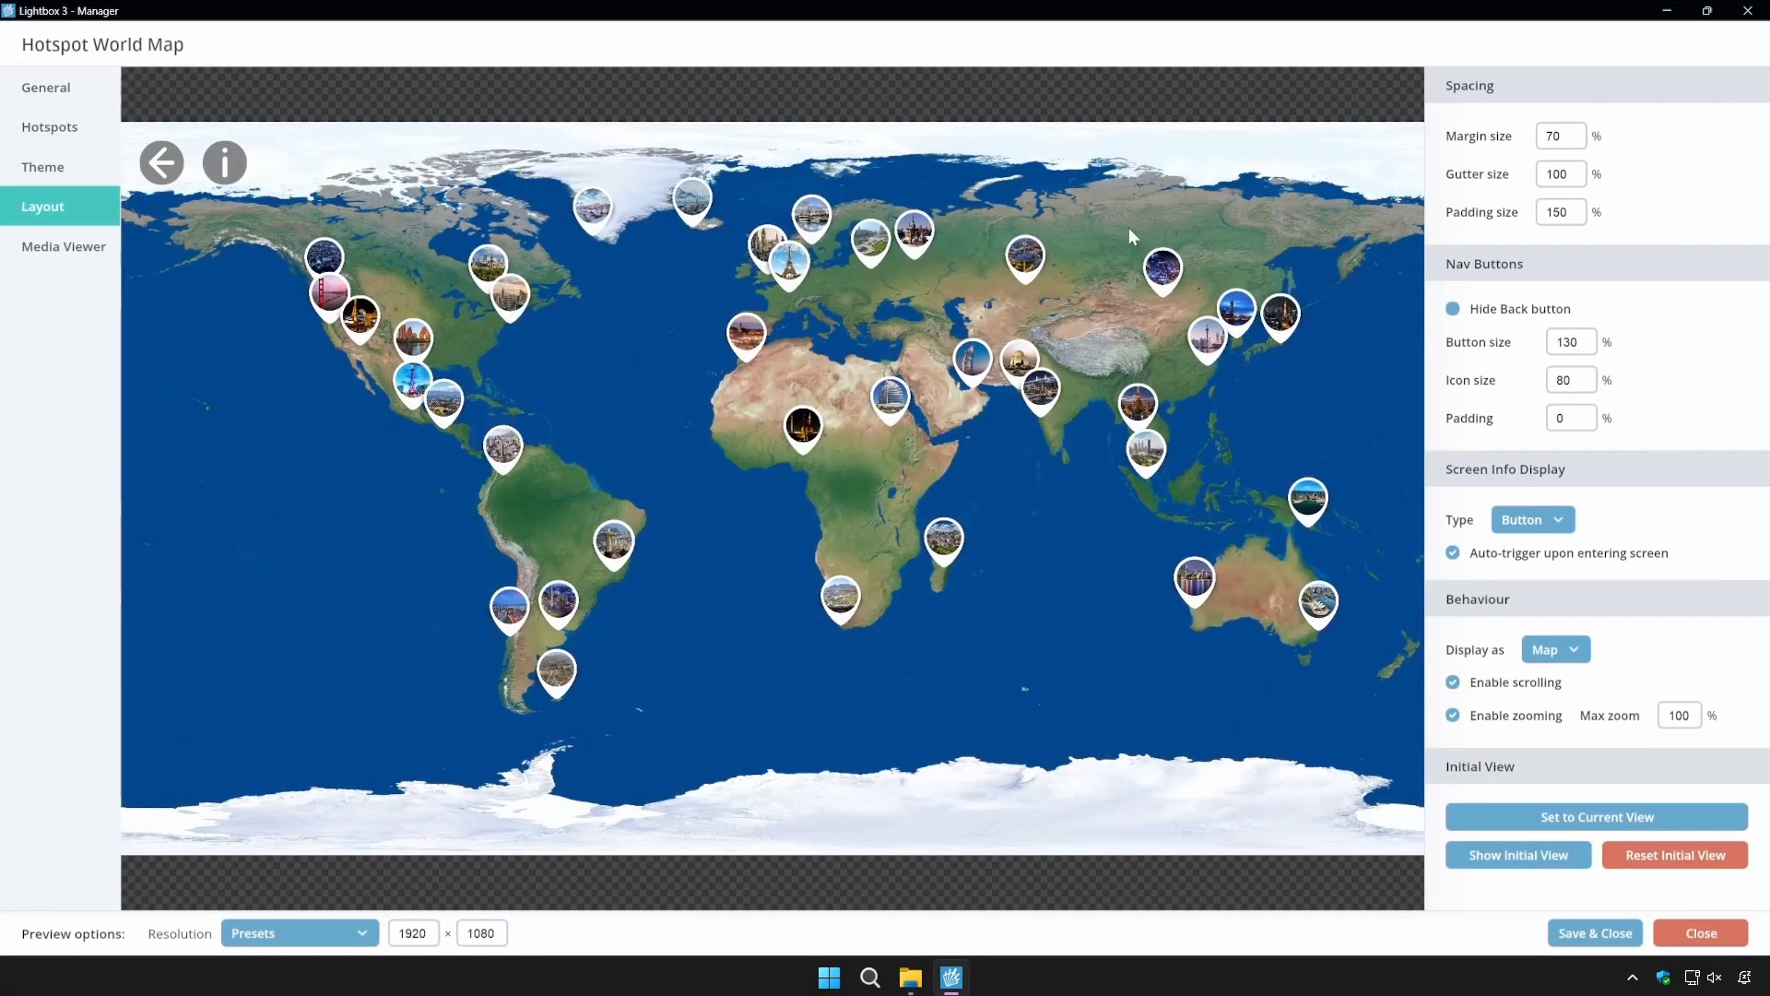
Enable hotspot tags in the screen's general settings.
click(68, 103)
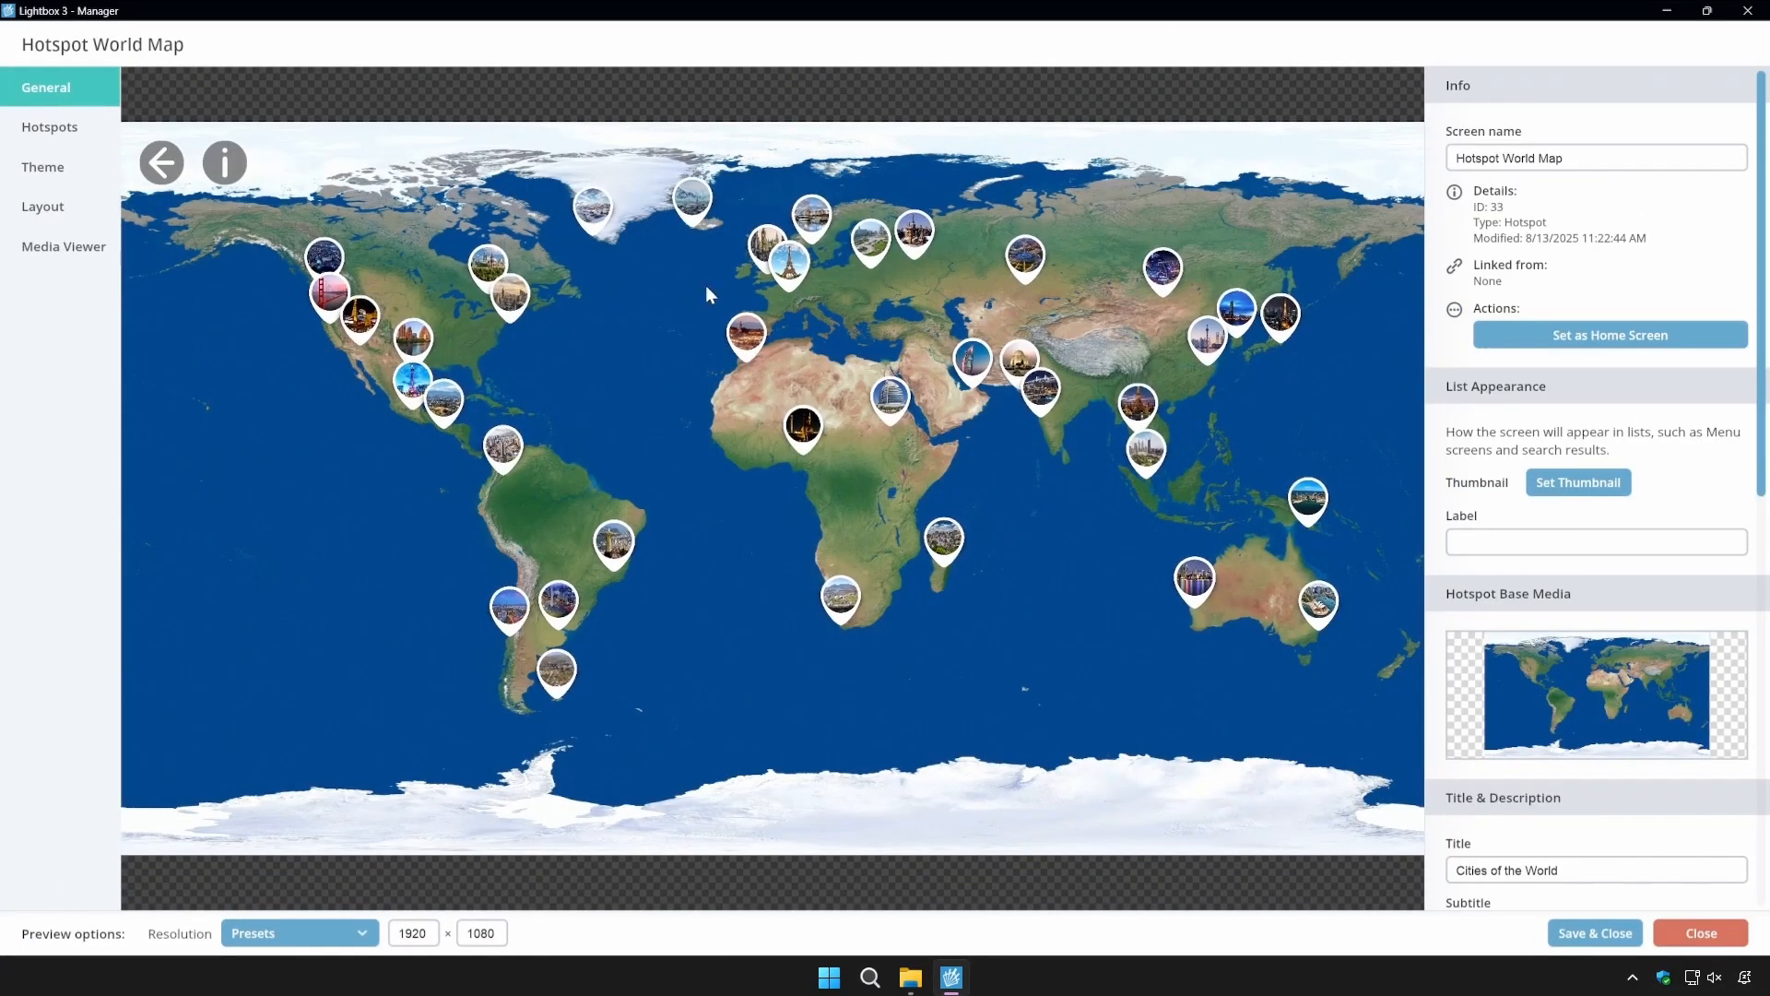
drag(1763, 261, 1766, 737)
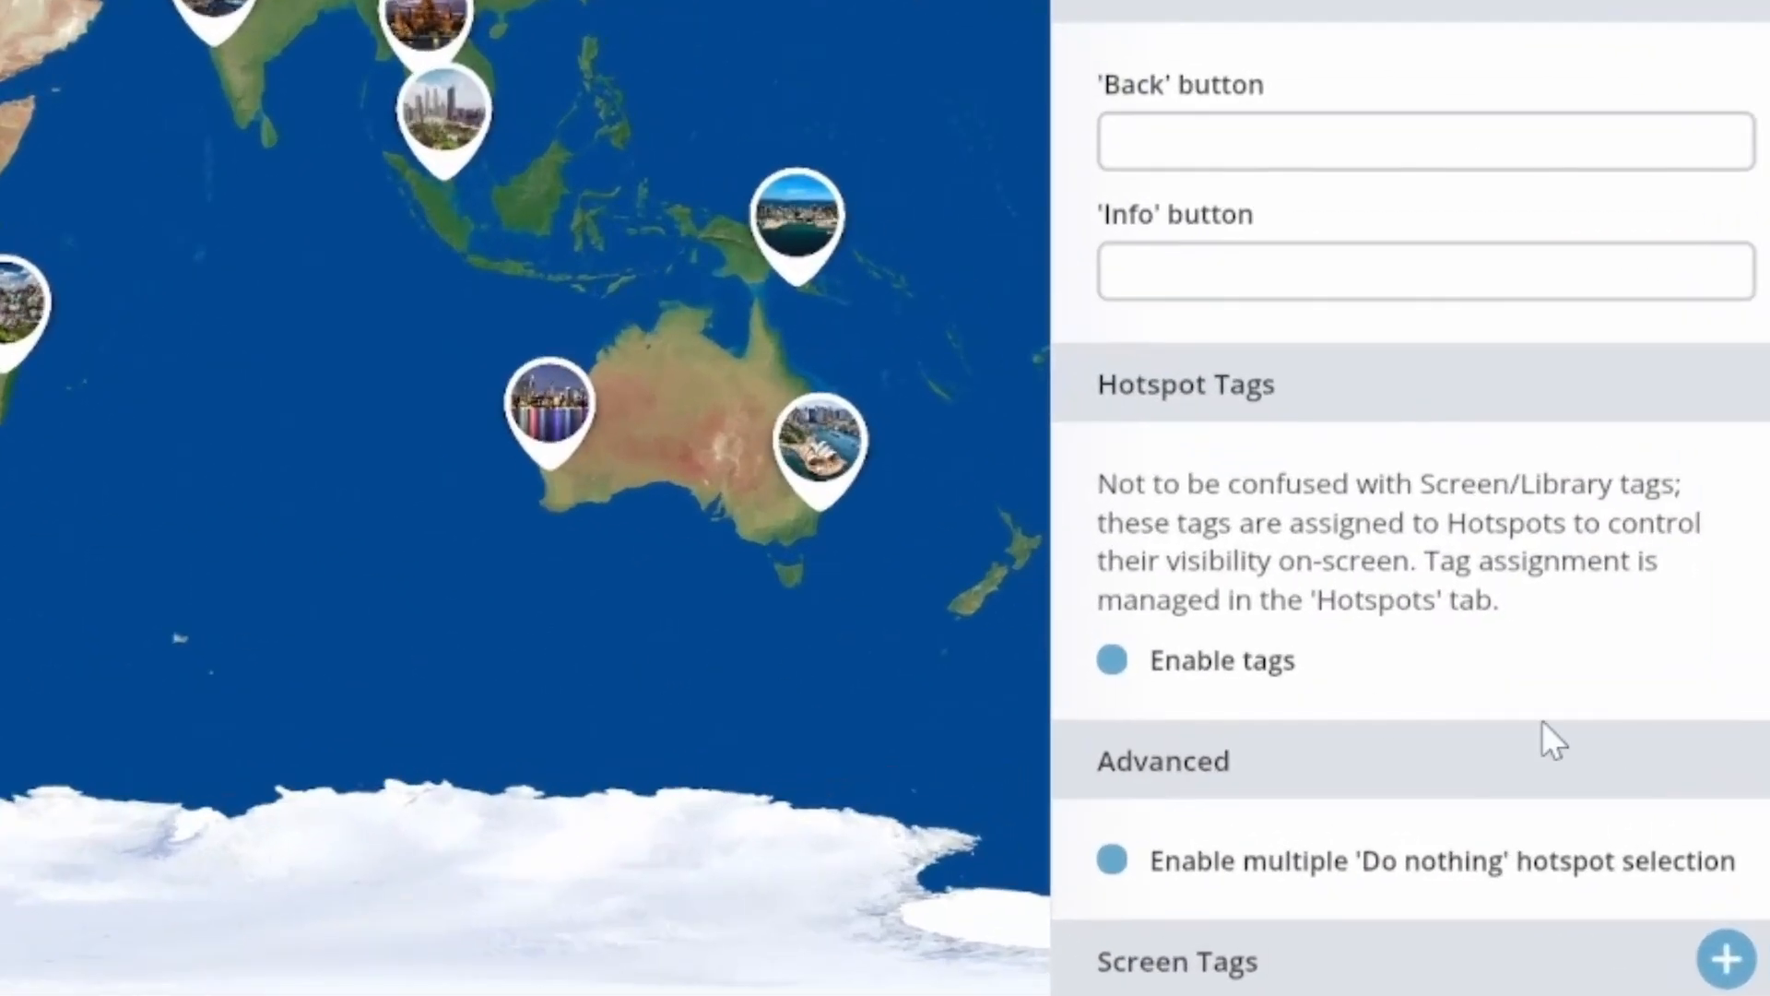
click(1130, 662)
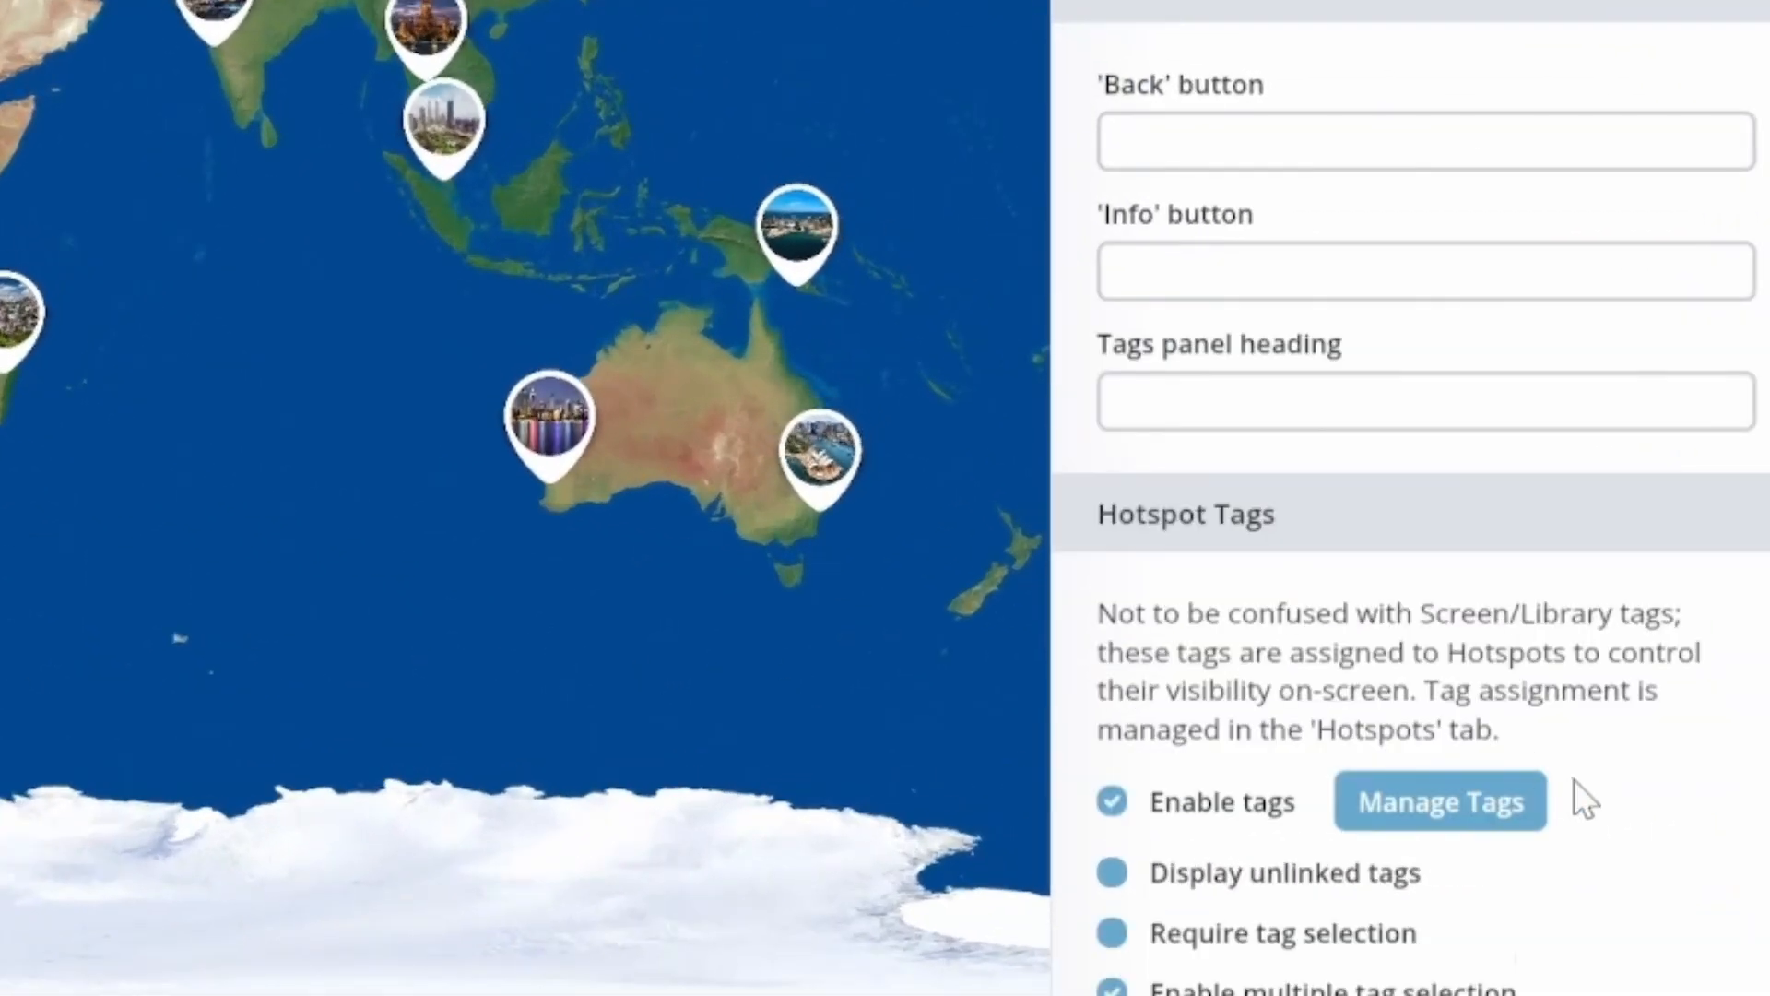
Add a hotspot tag named "Major Cities" and colour it with the recent red.
scroll(1574, 778, down, 4)
click(1491, 410)
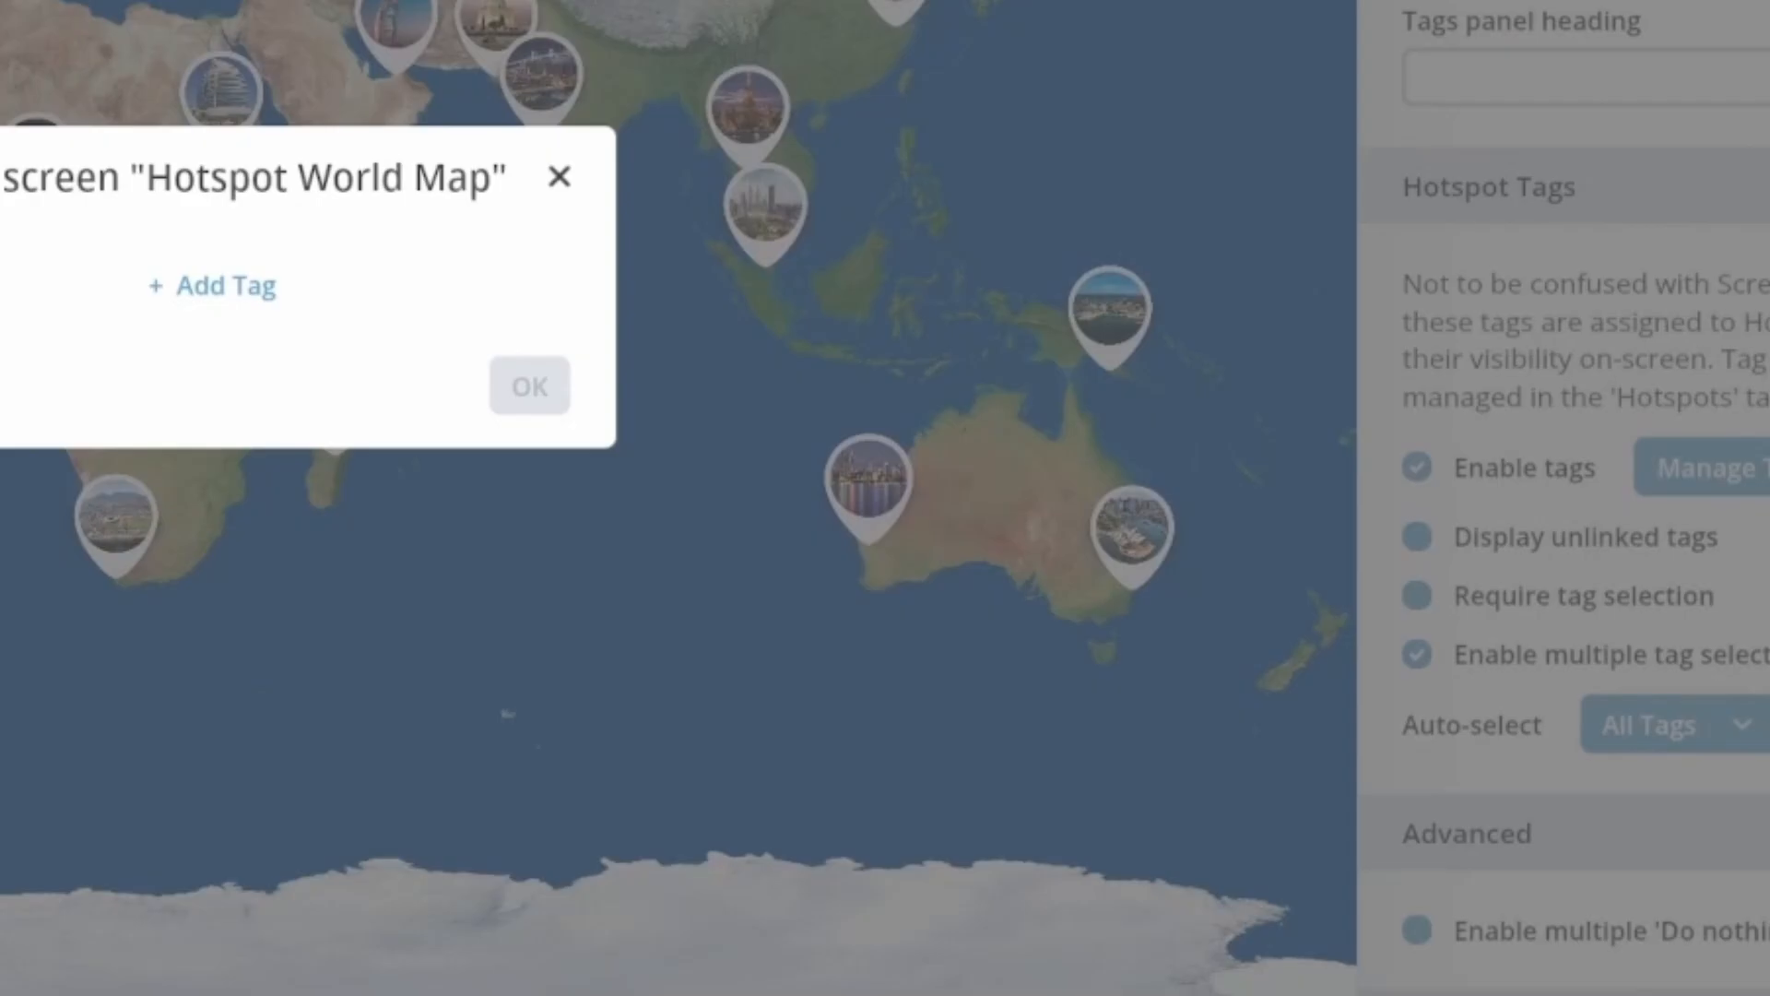
click(953, 475)
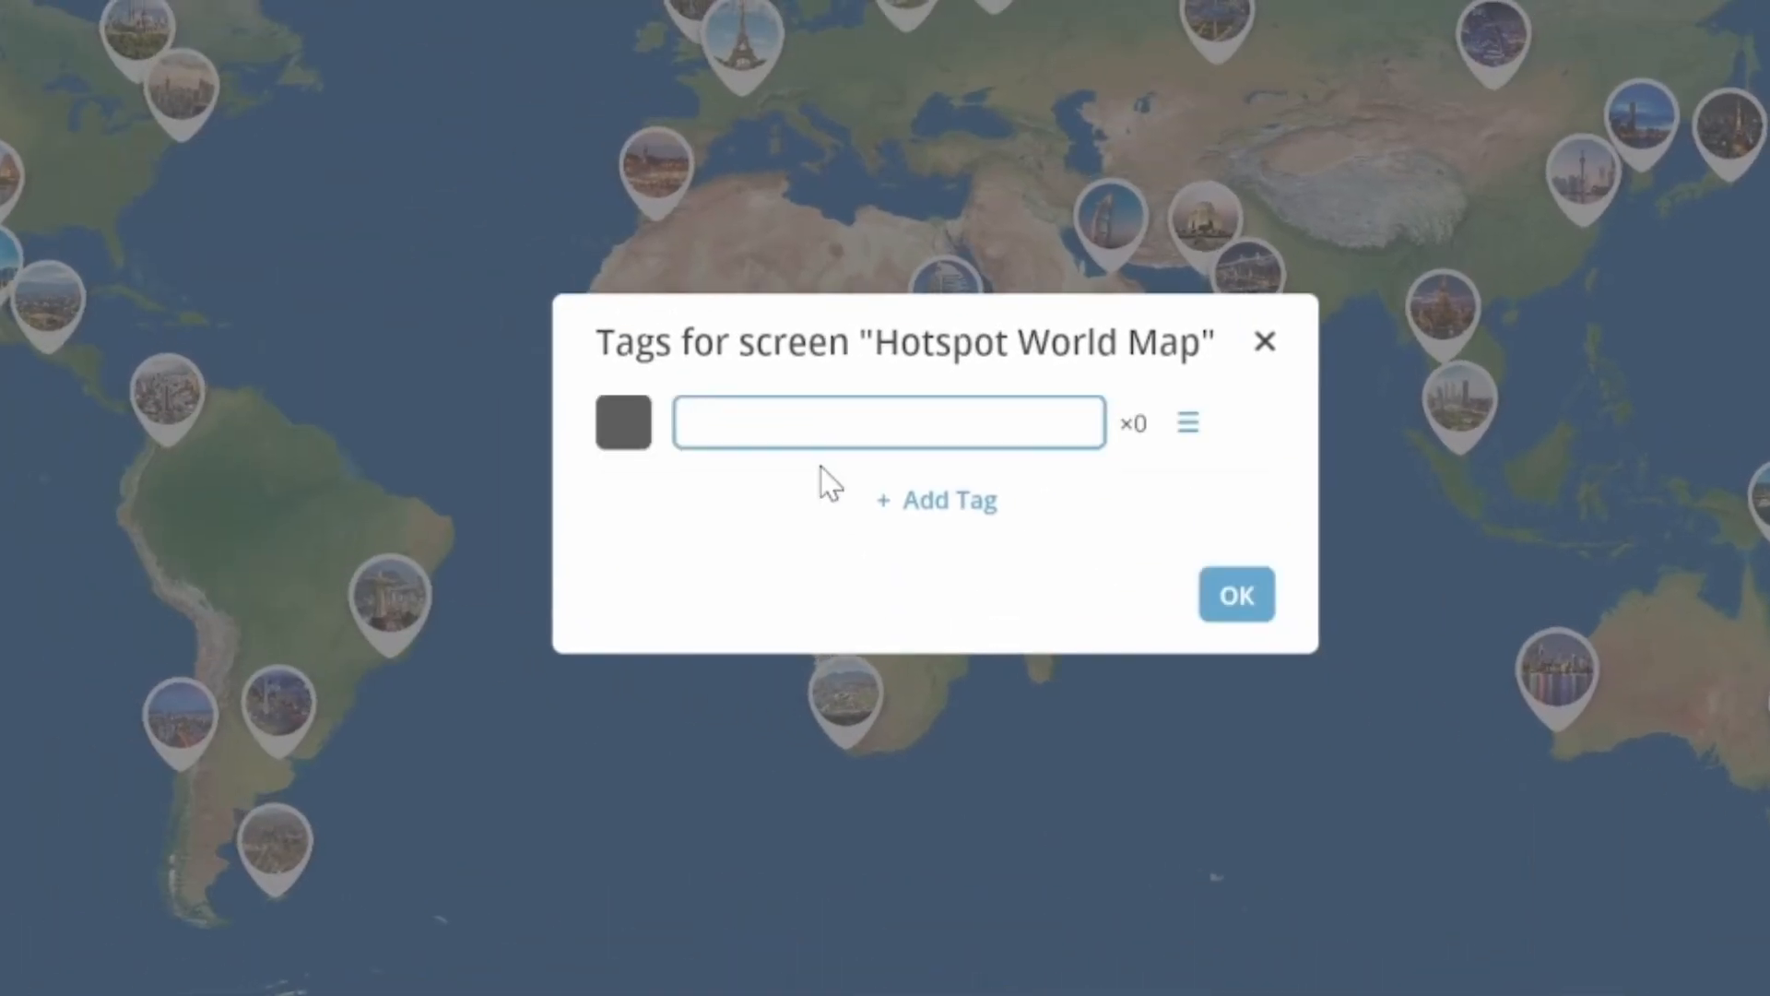
click(826, 433)
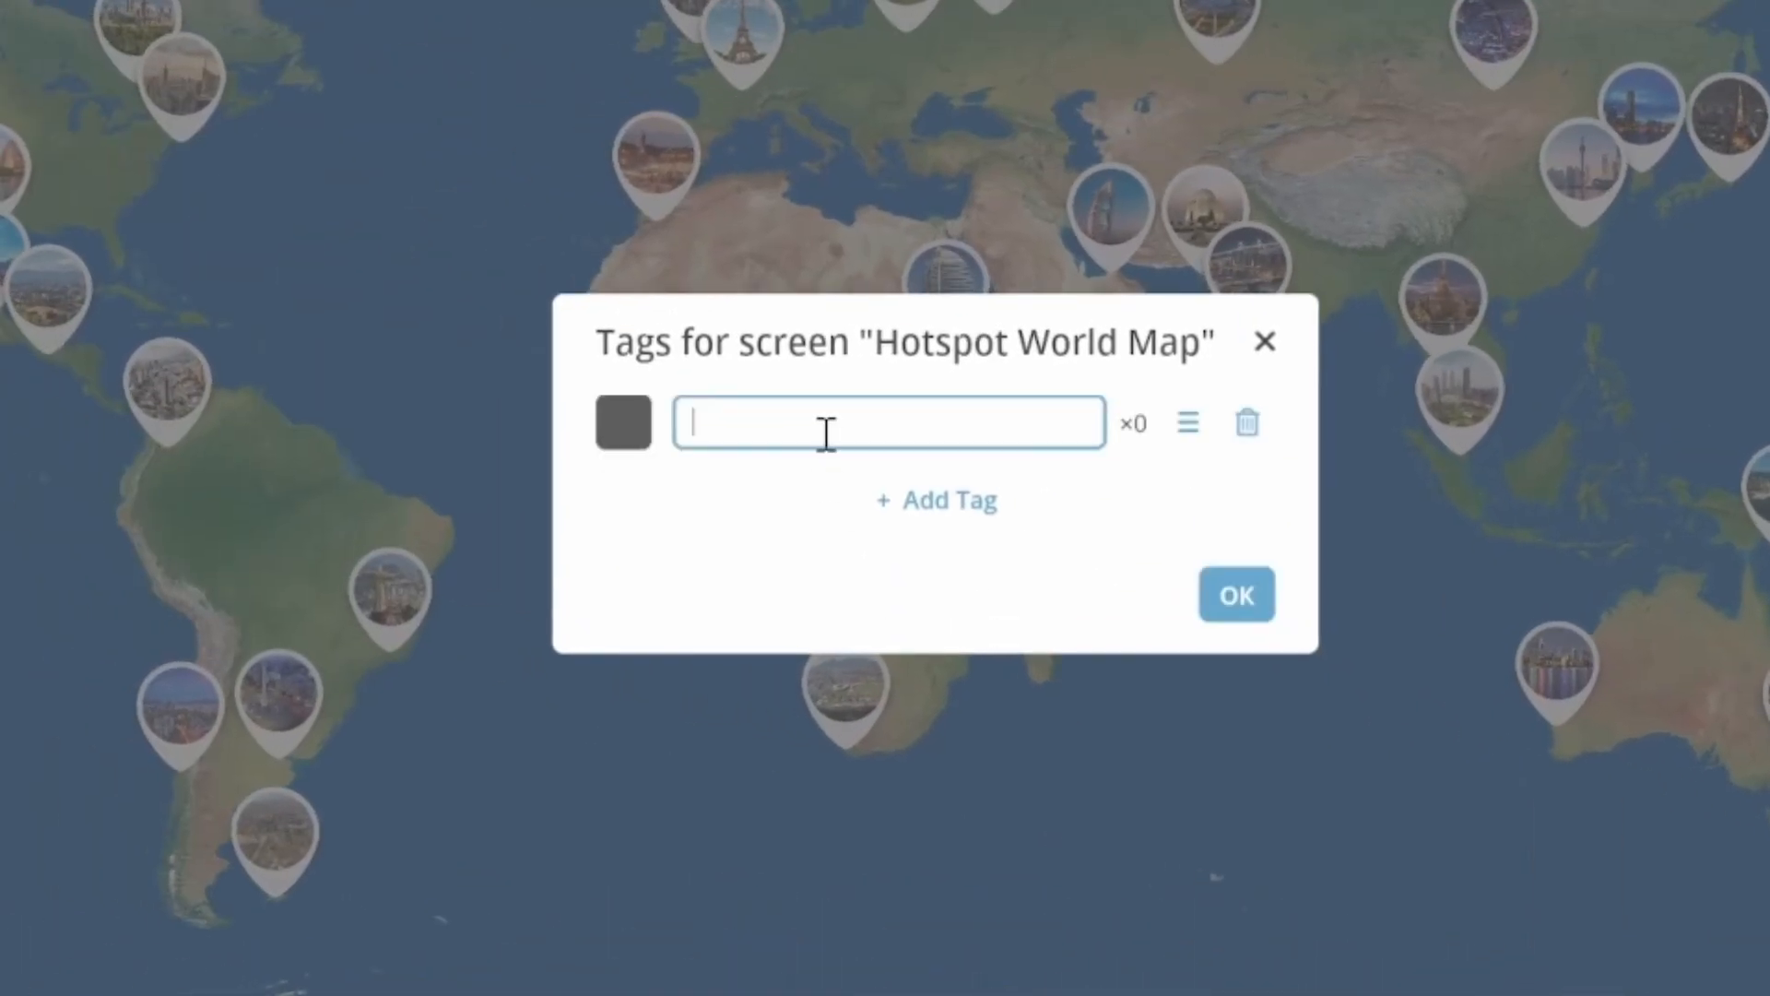
text(Majpo)
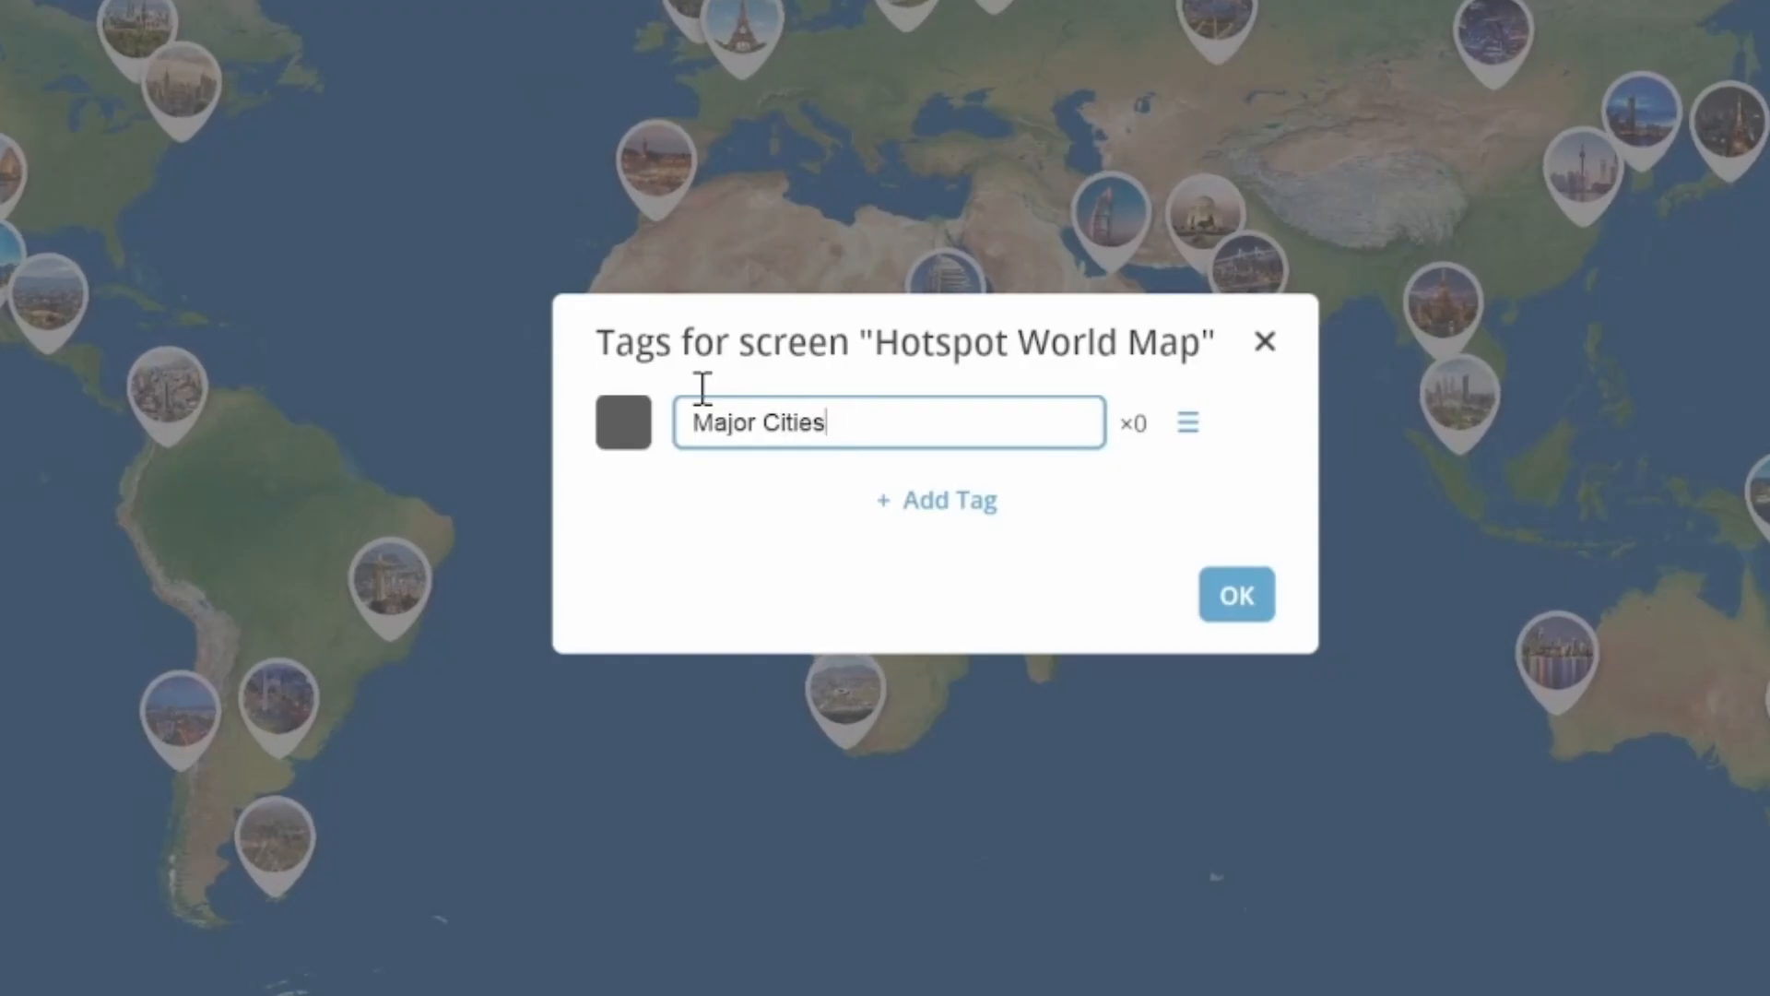
click(623, 422)
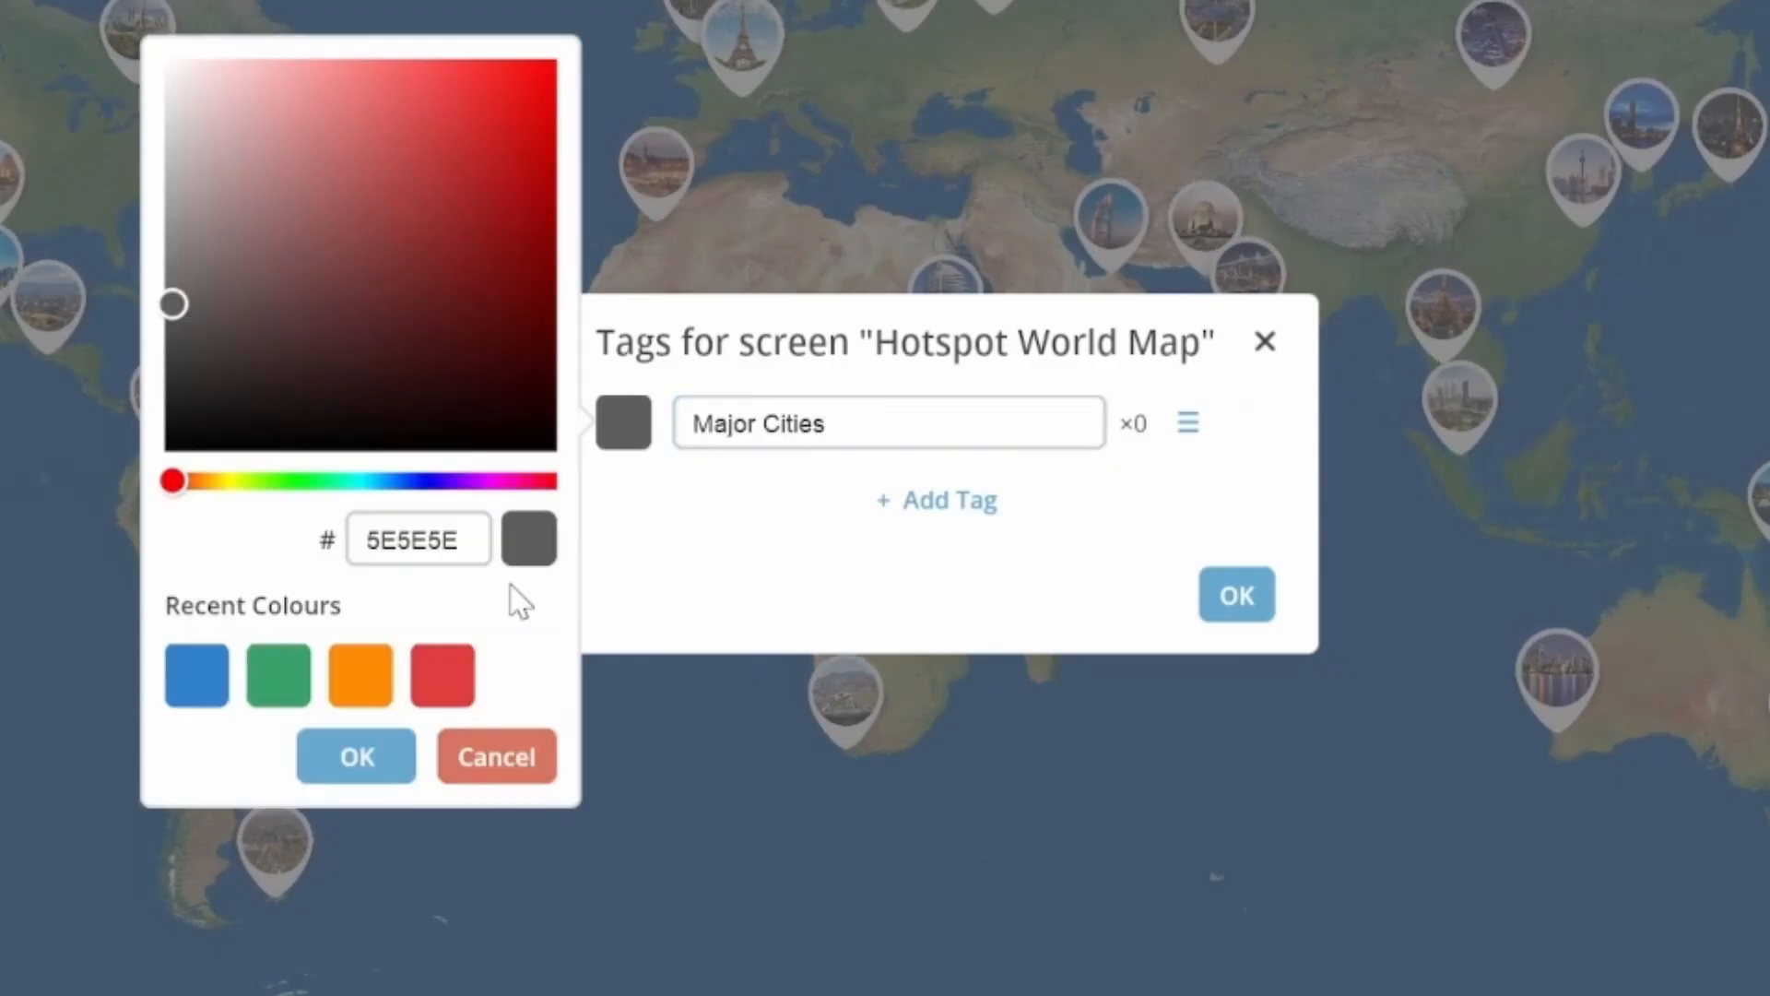
click(380, 756)
Add an orange "Large Cities" tag and a green "Medium Cities" tag.
click(902, 505)
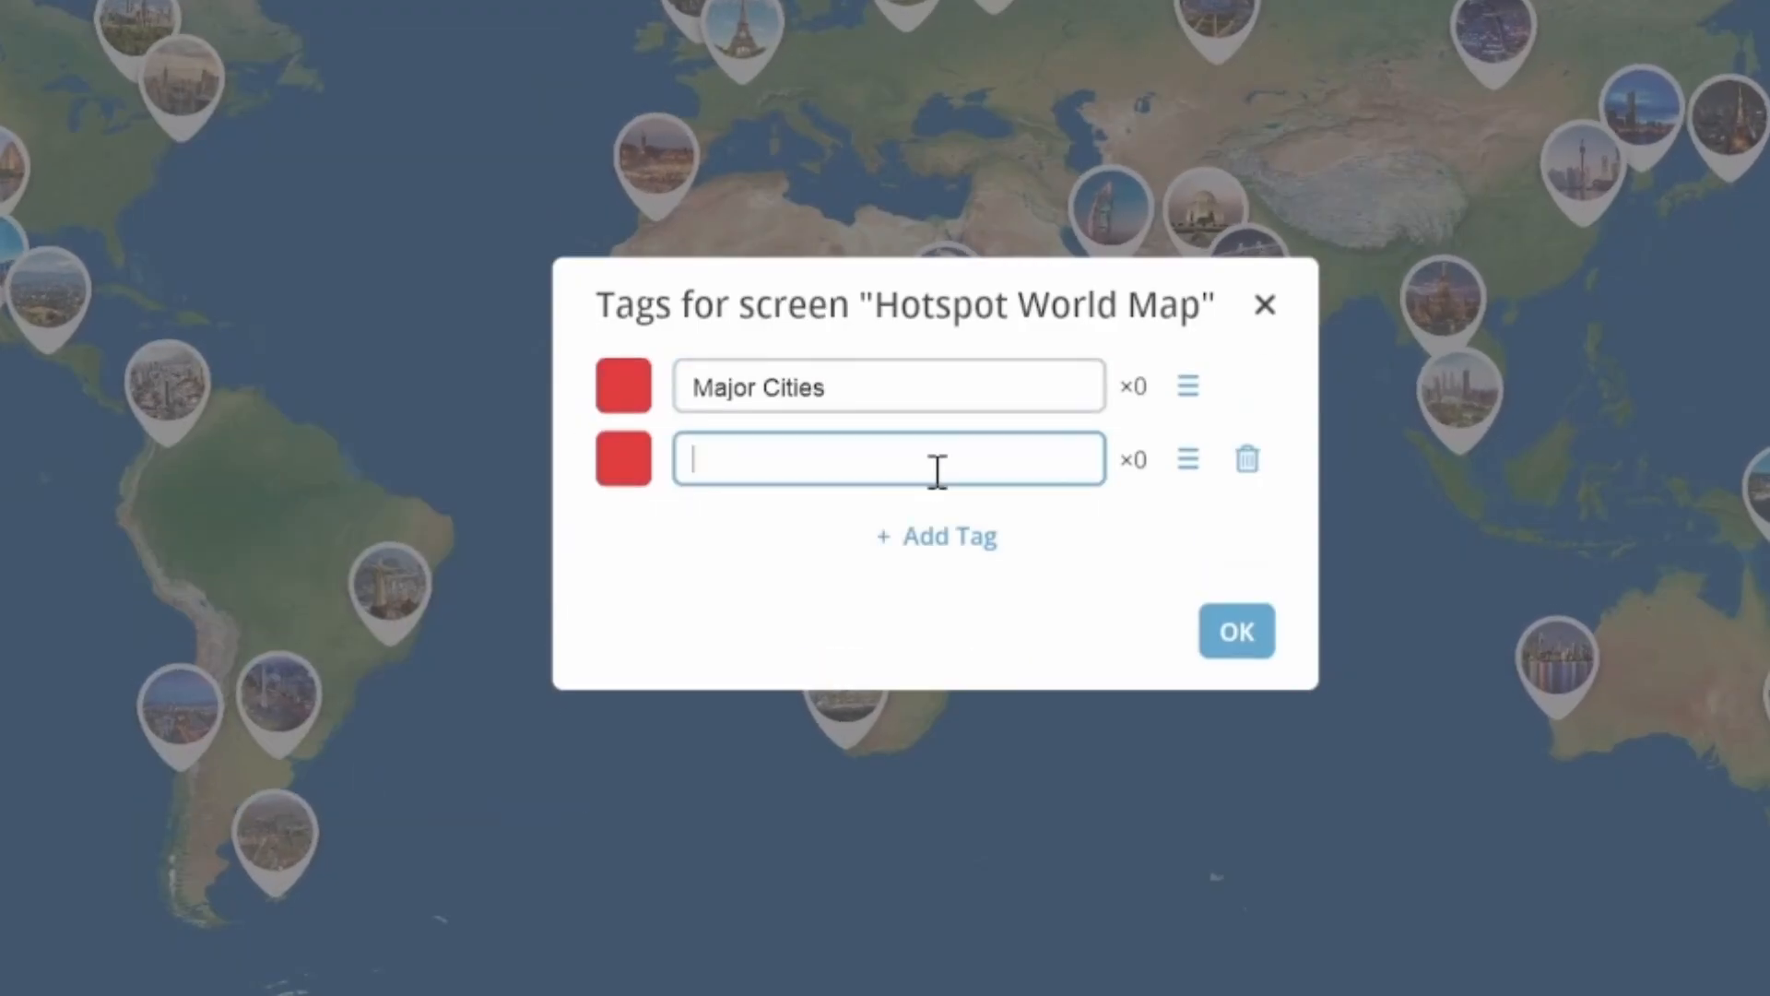
click(625, 441)
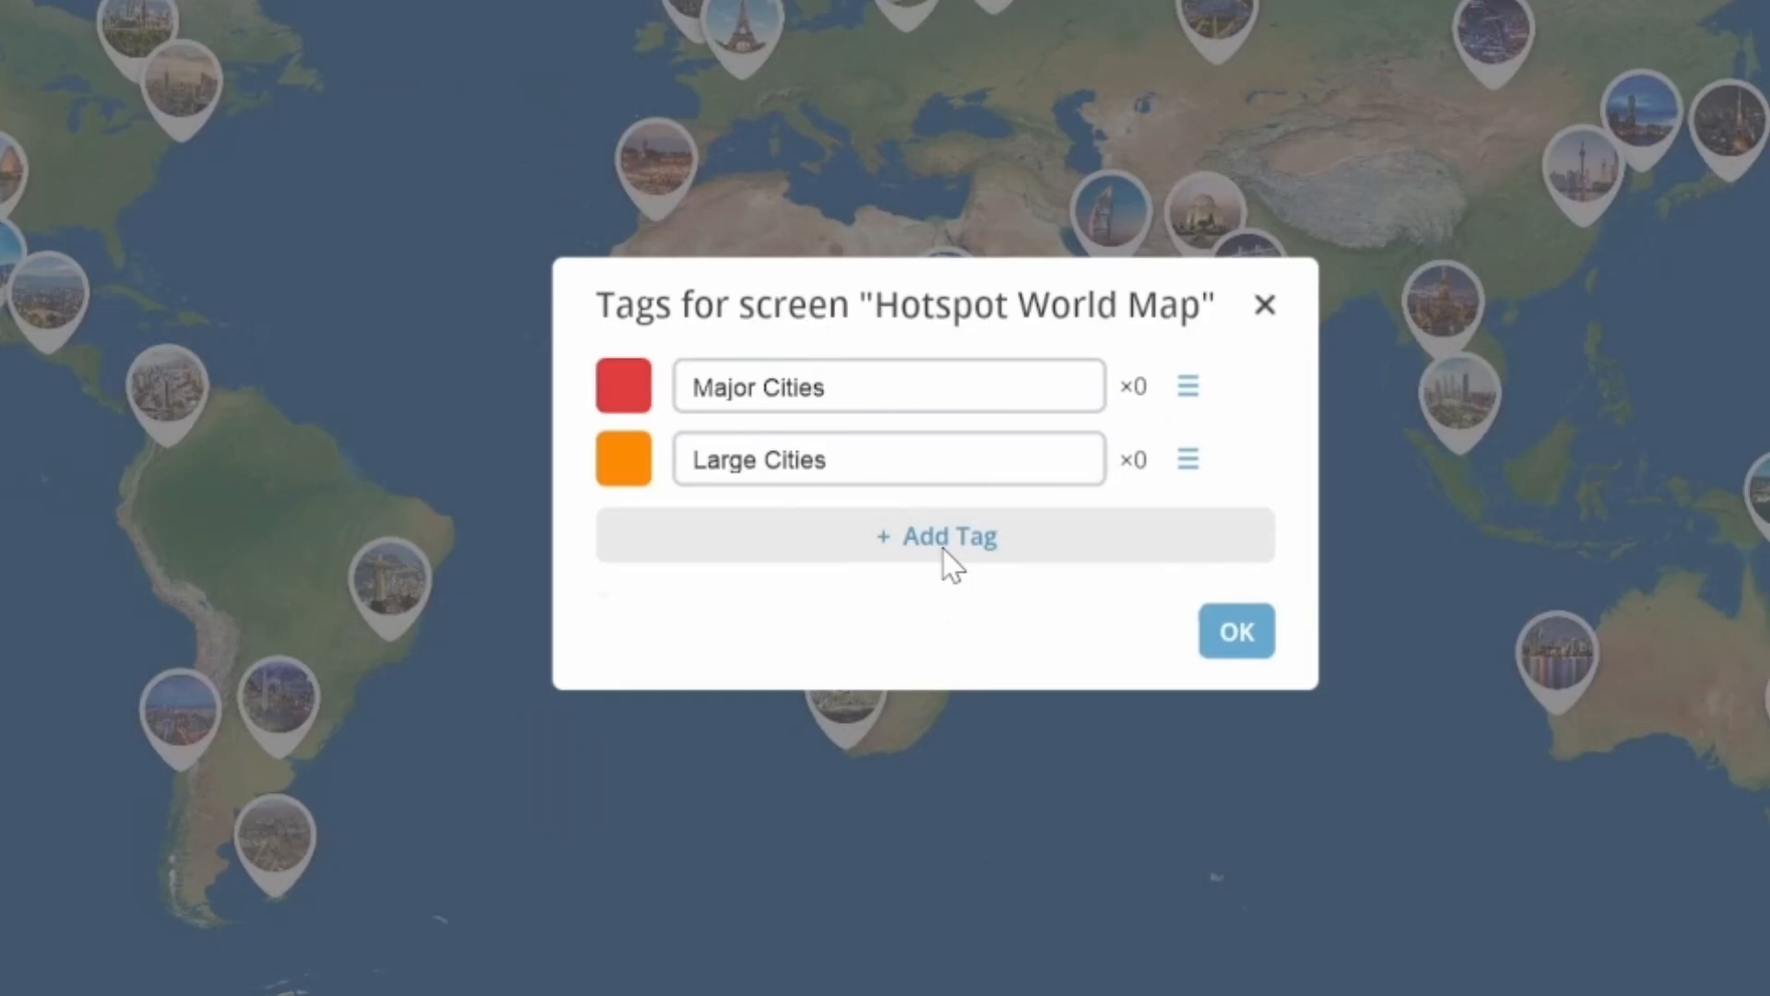
click(944, 549)
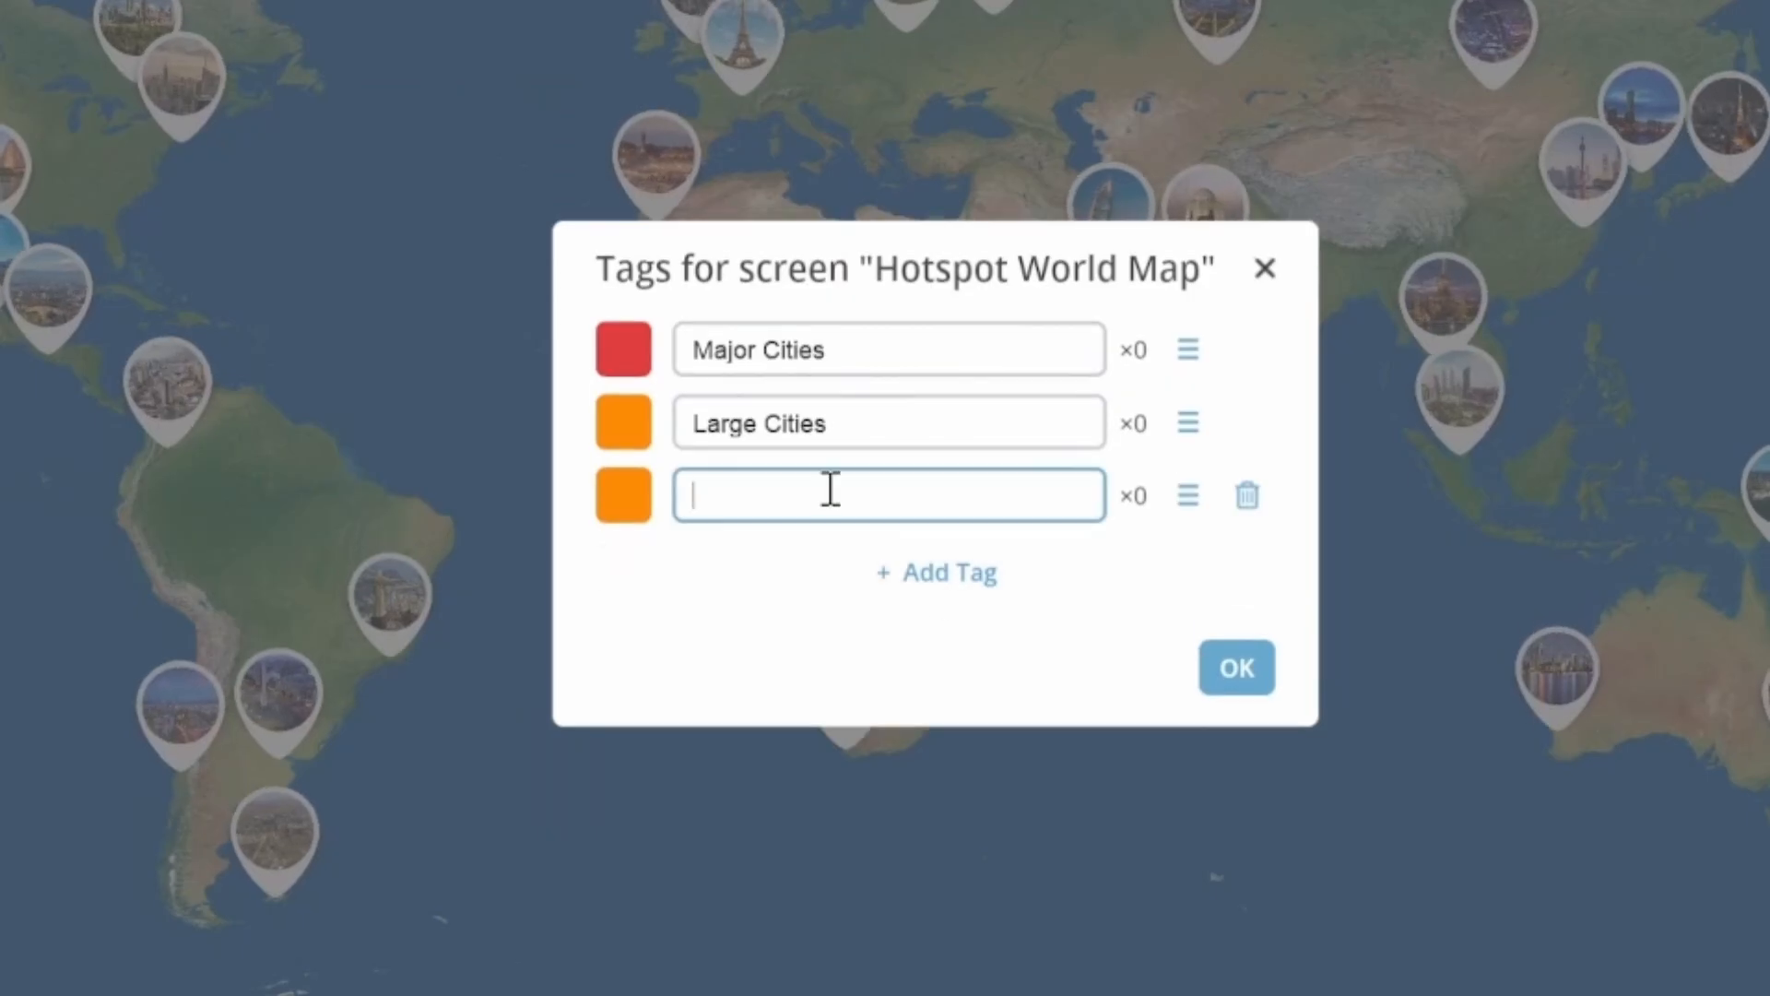
click(624, 495)
Add a "Small Cities" tag in blue 3182CE and accept the tag list.
click(936, 573)
text(Small Cities)
click(623, 531)
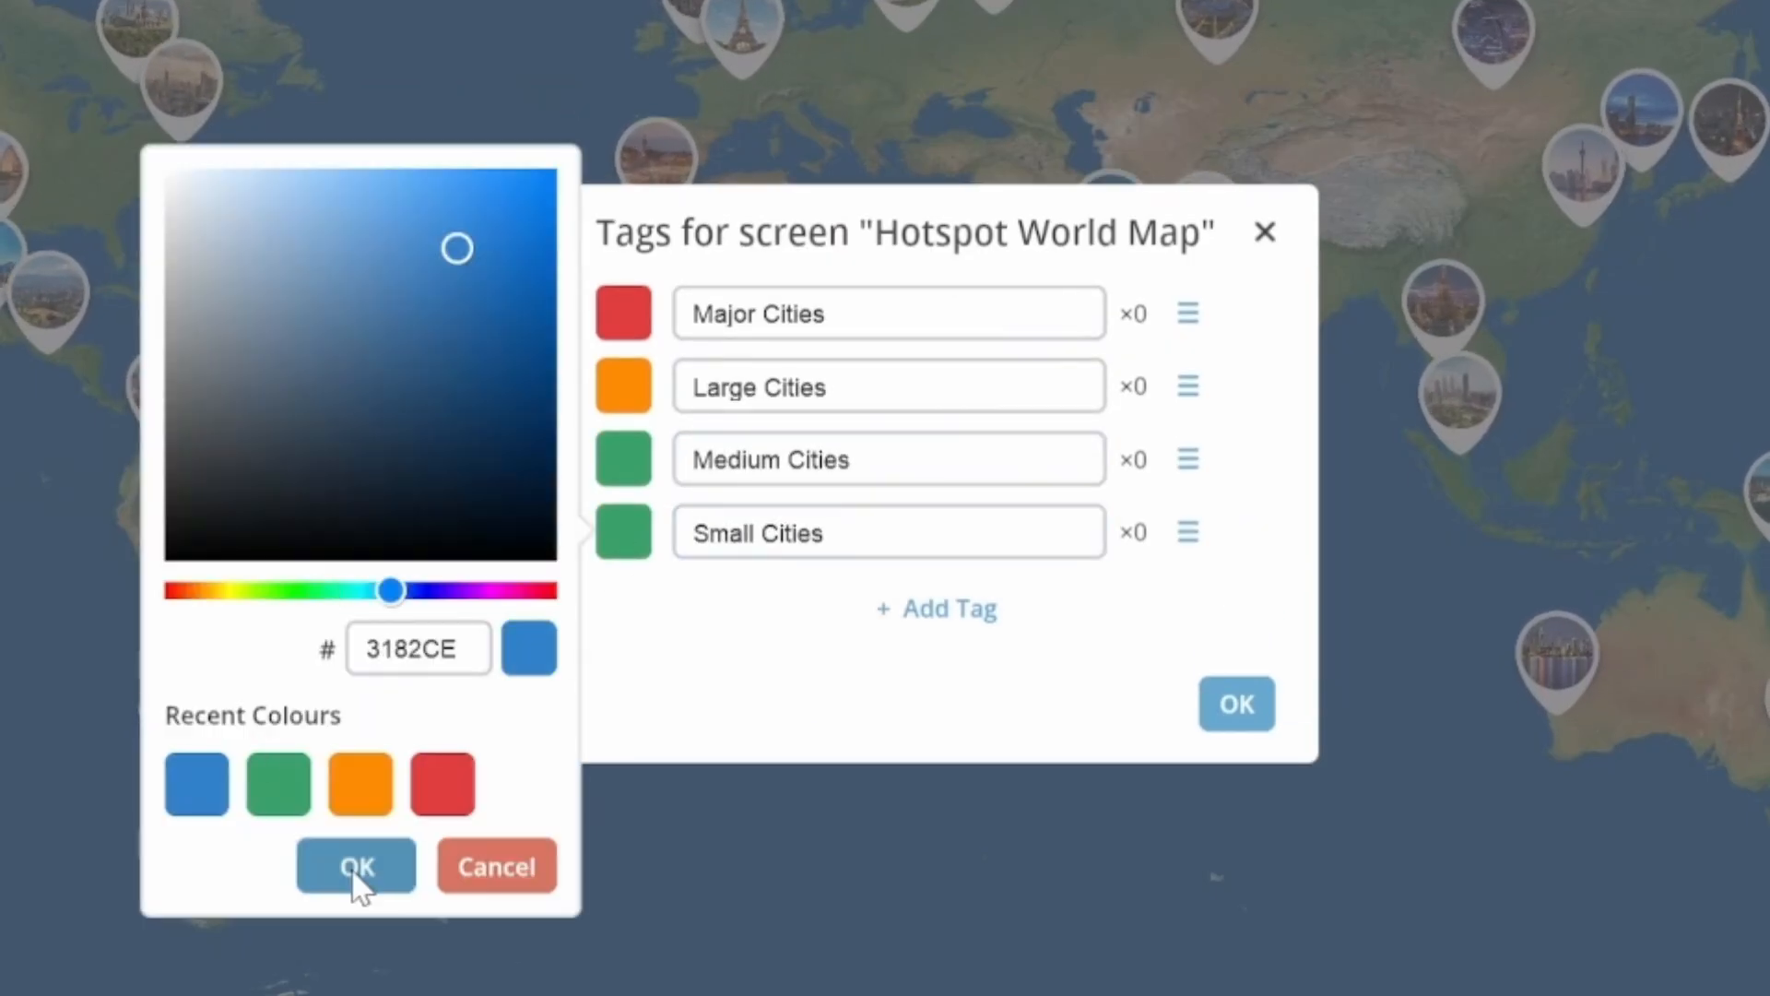
click(357, 867)
click(1234, 706)
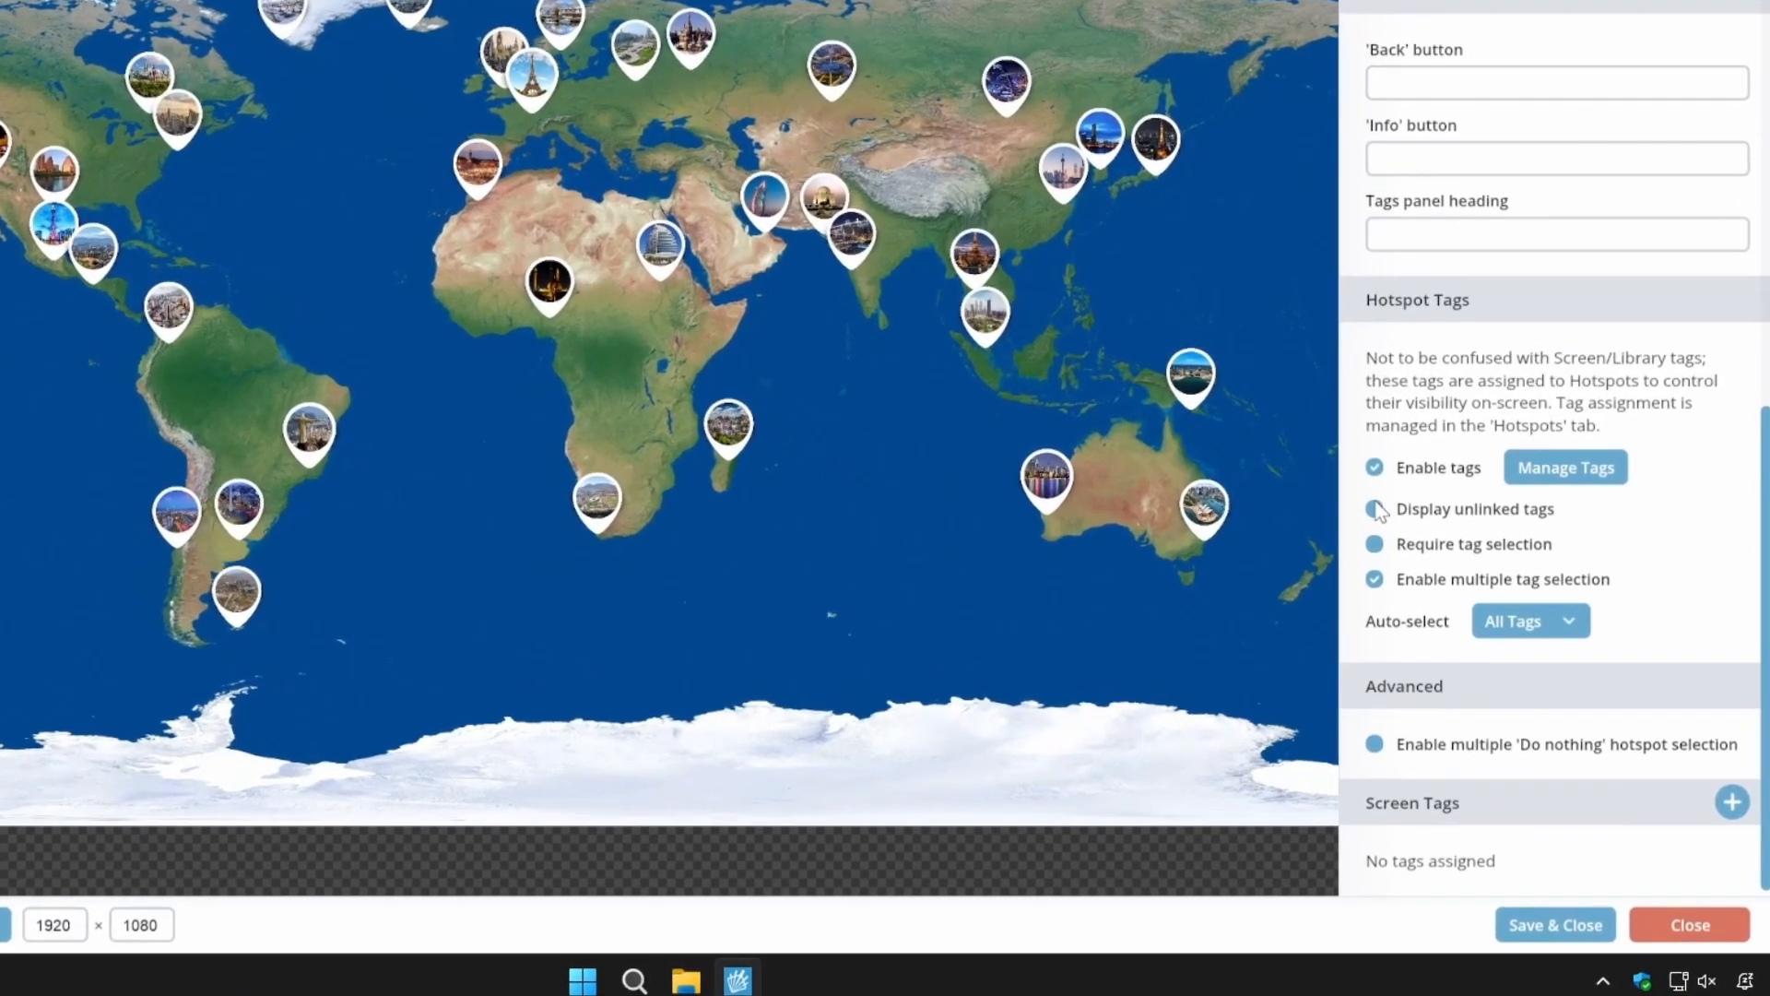
Turn on the display of unlinked hotspot tags.
click(1428, 597)
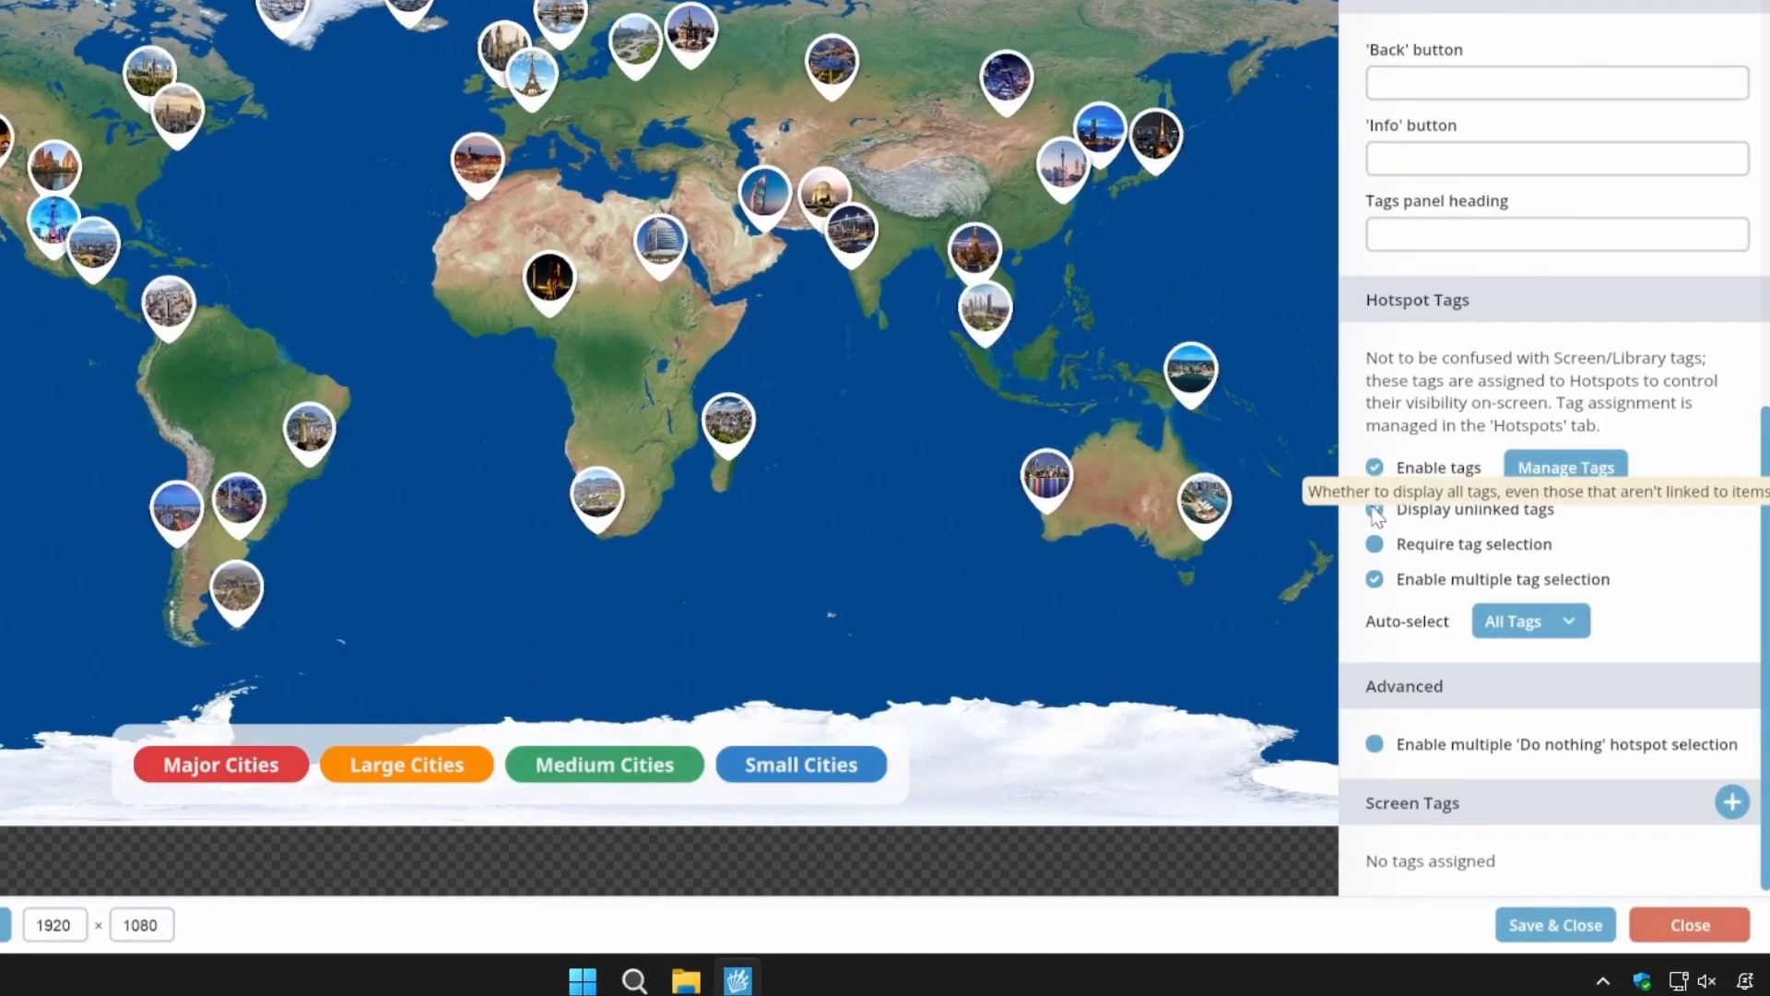
Turn off the display of unlinked hotspot tags and assign the Large Cities tag to the London hotspot.
click(1375, 510)
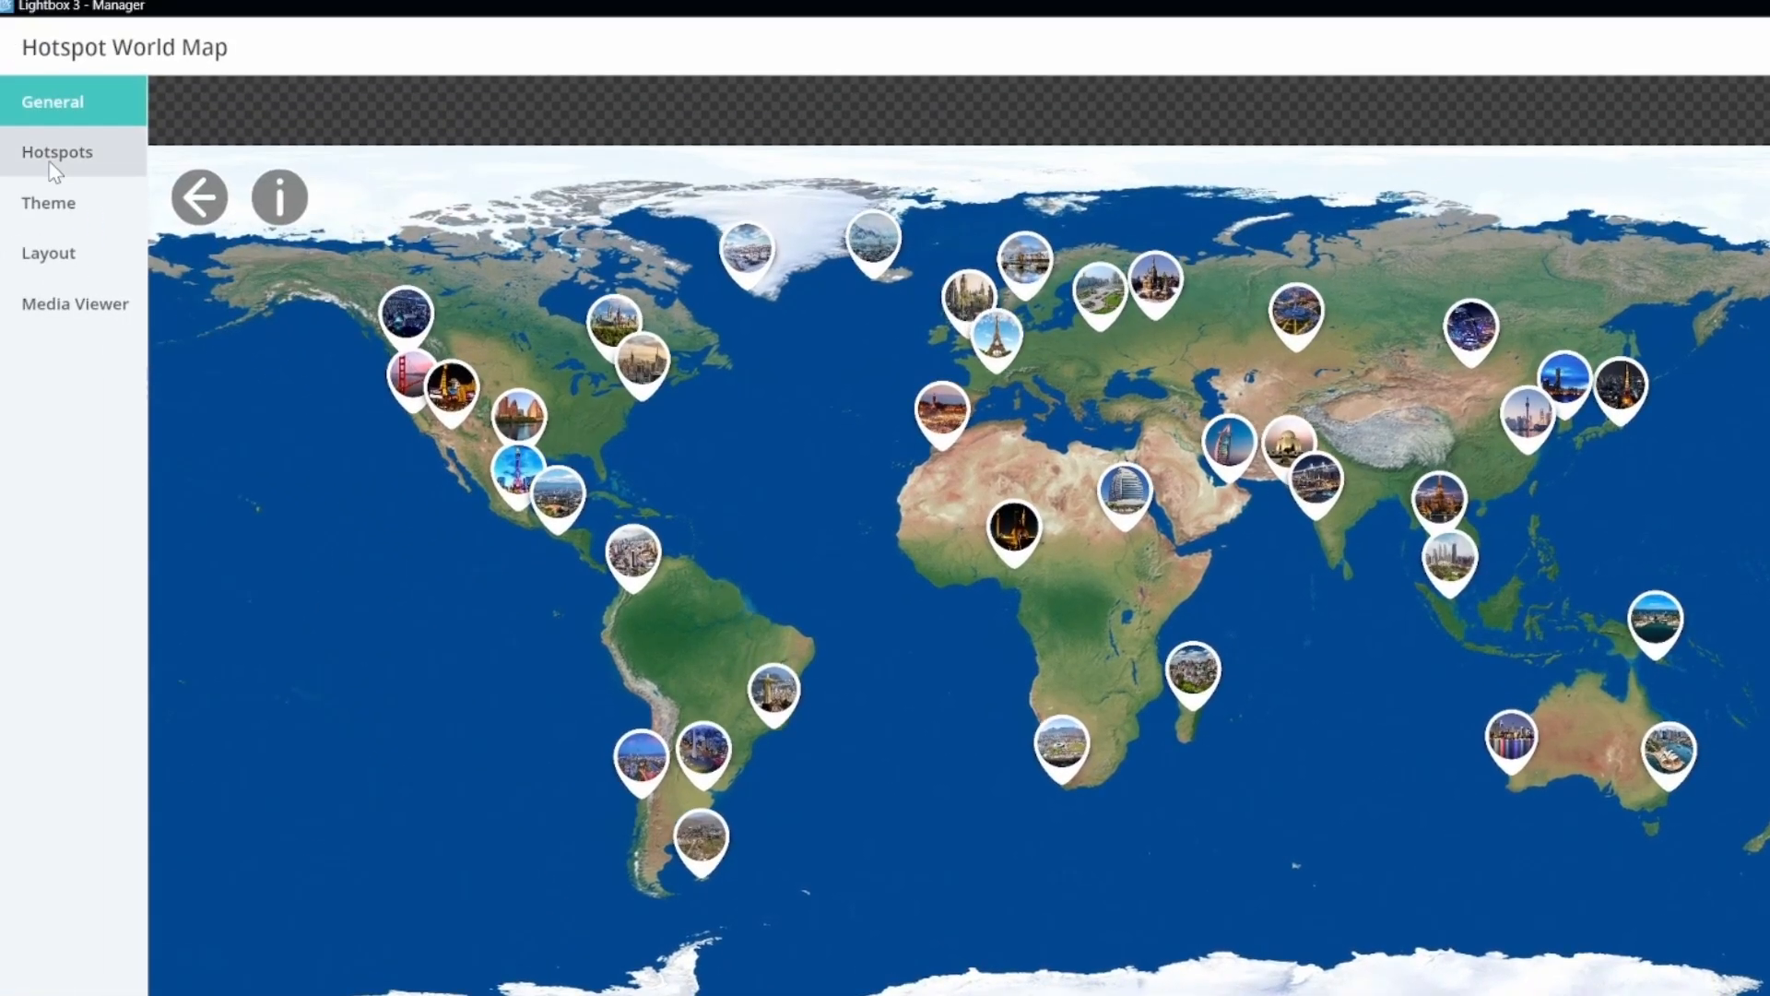
click(81, 151)
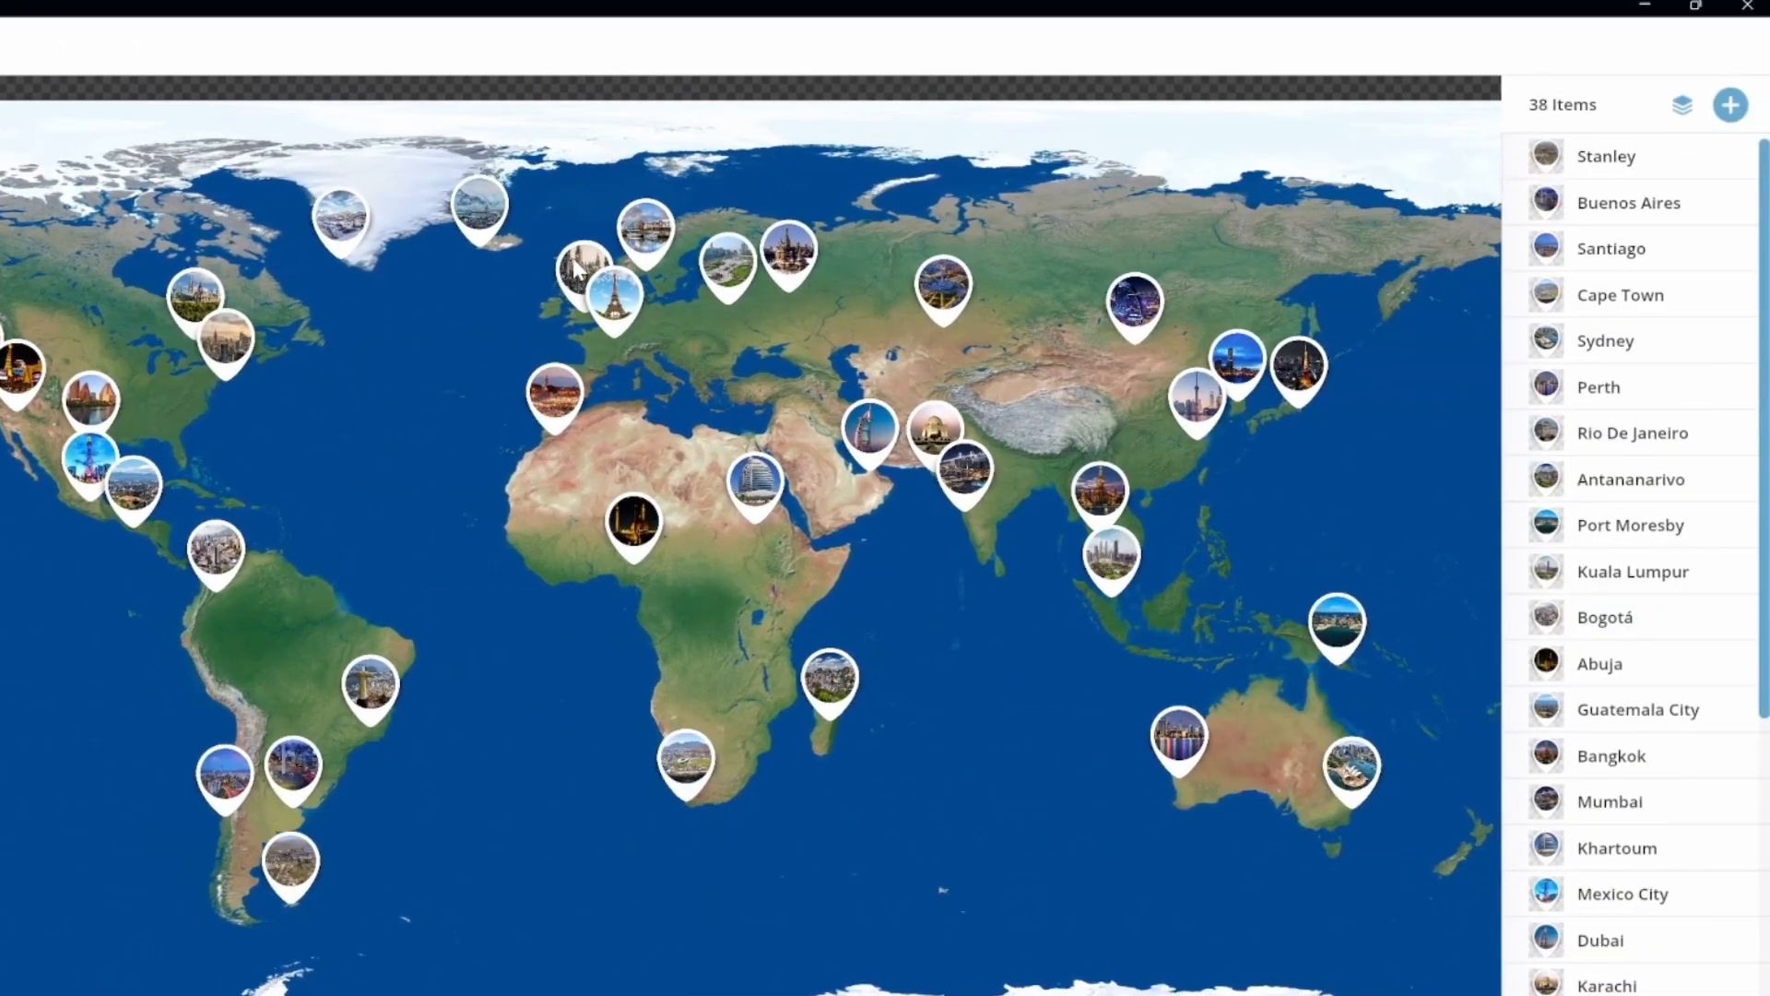
click(565, 266)
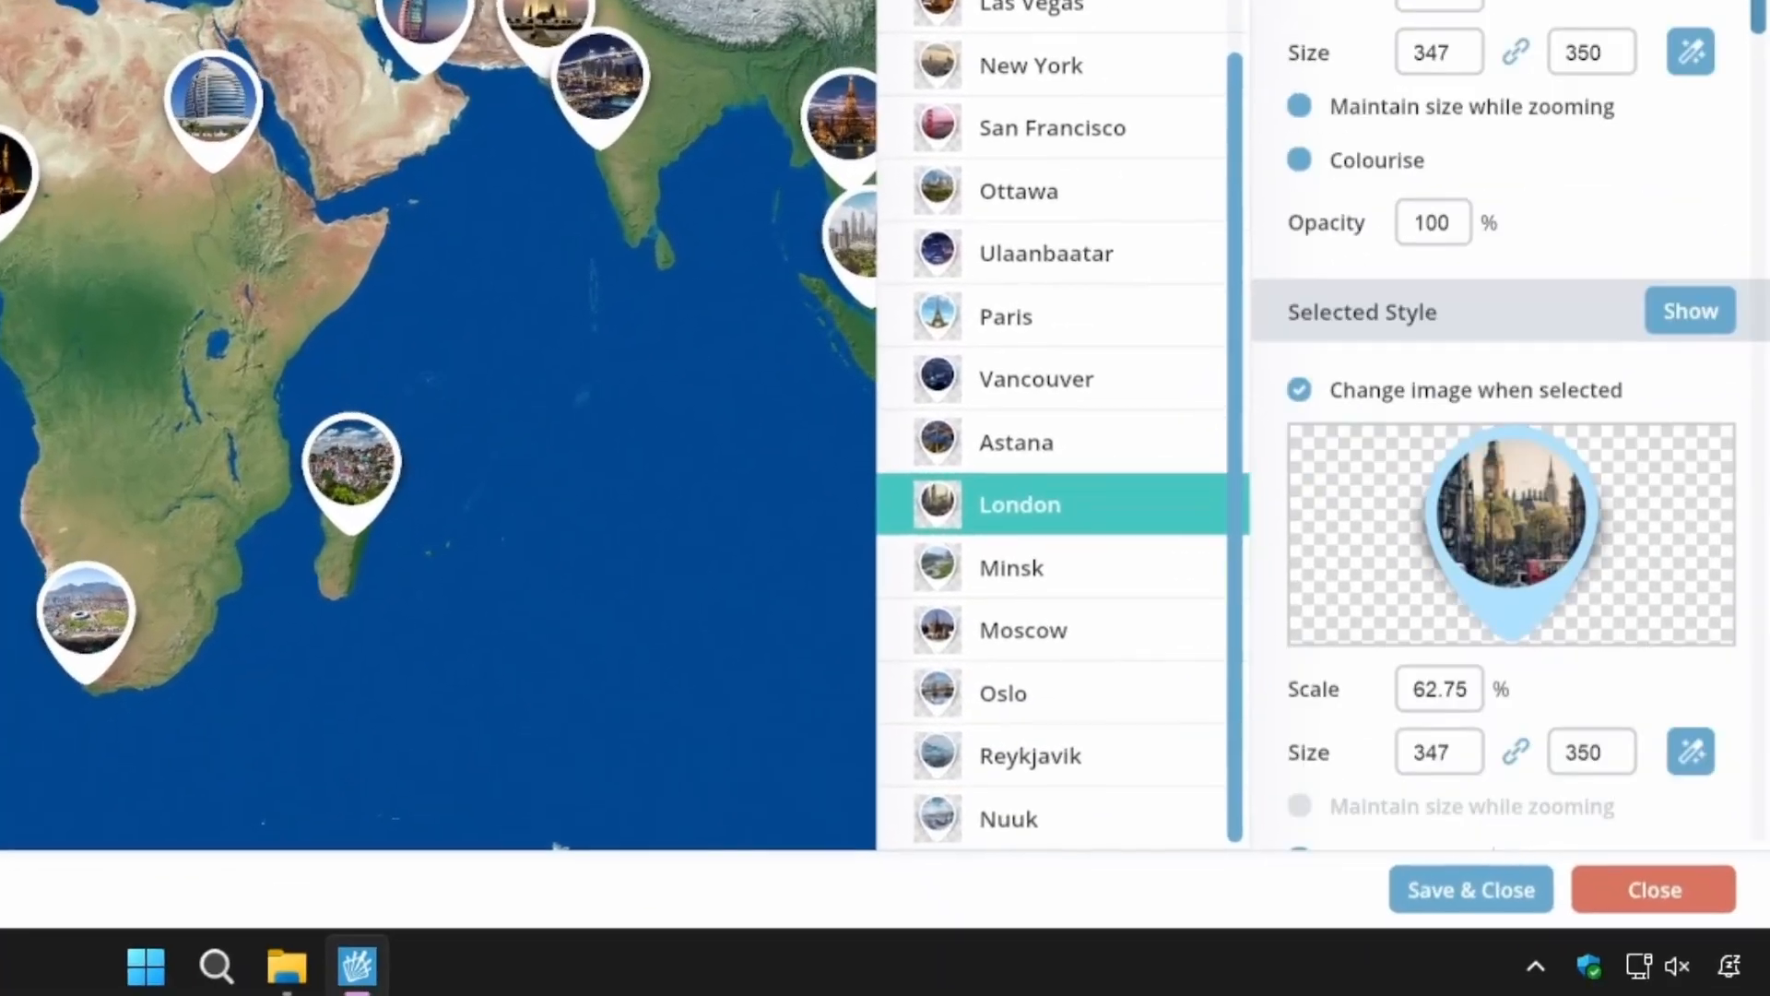
scroll(1756, 327, down, 15)
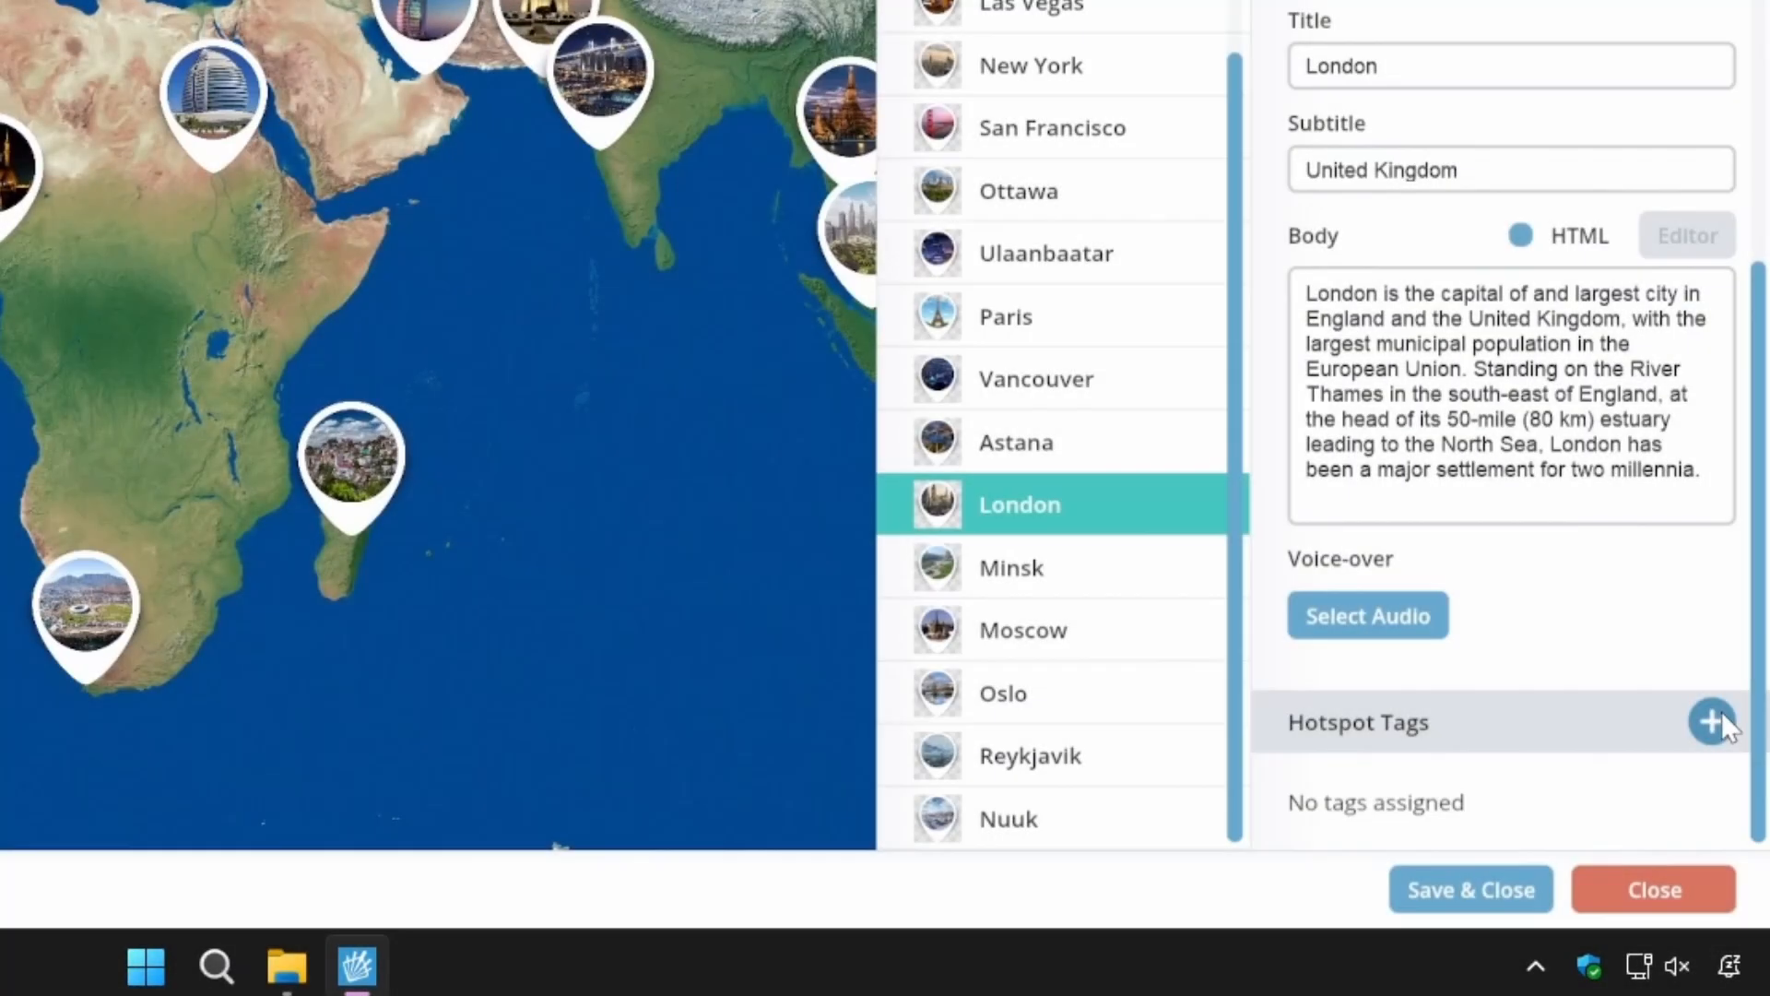
click(1712, 721)
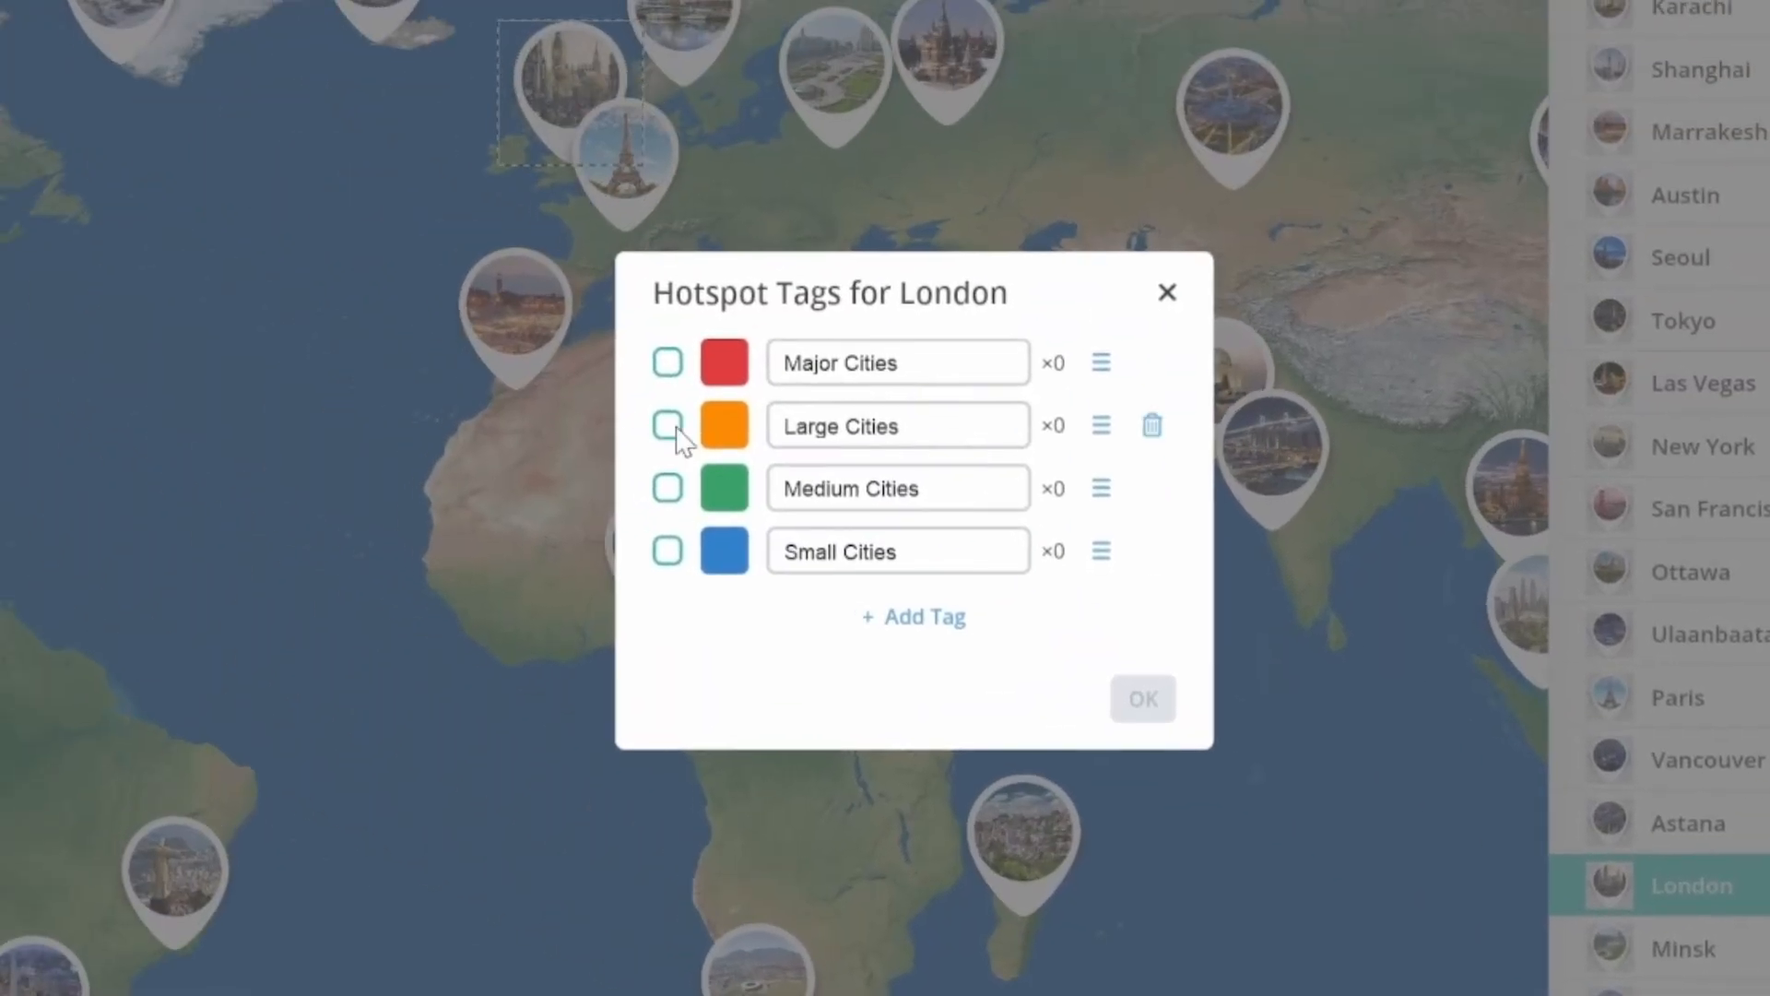
click(4, 45)
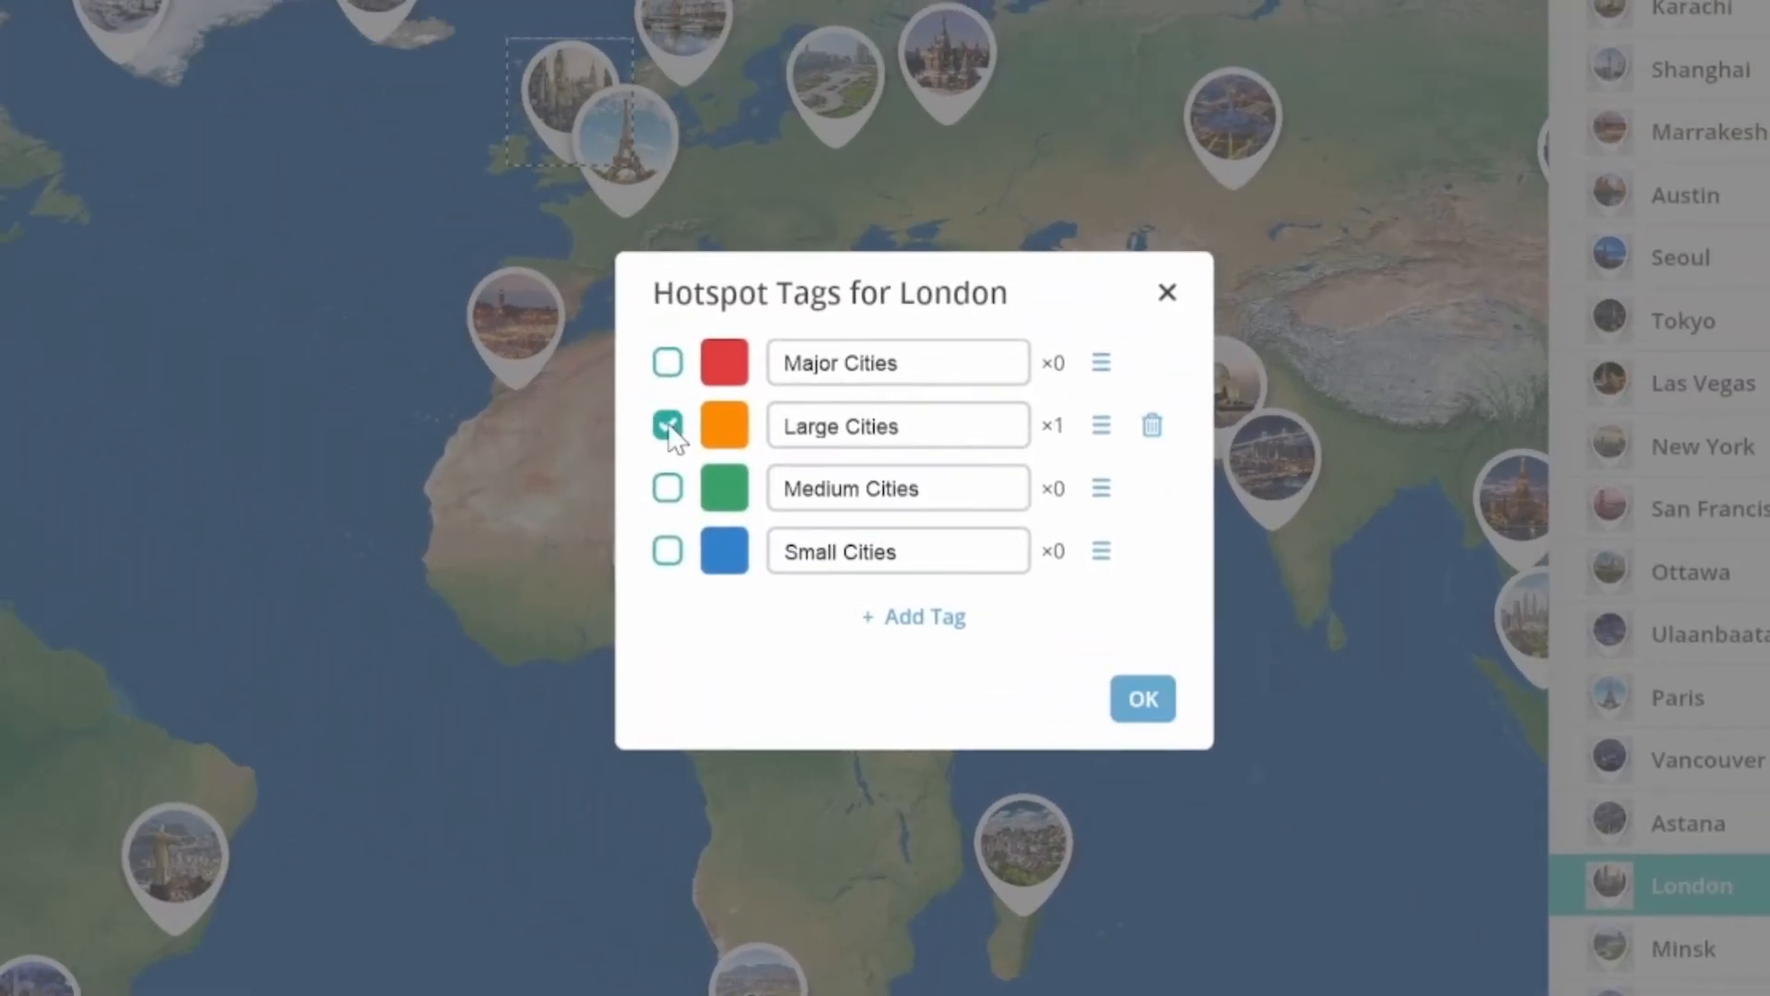
click(1144, 699)
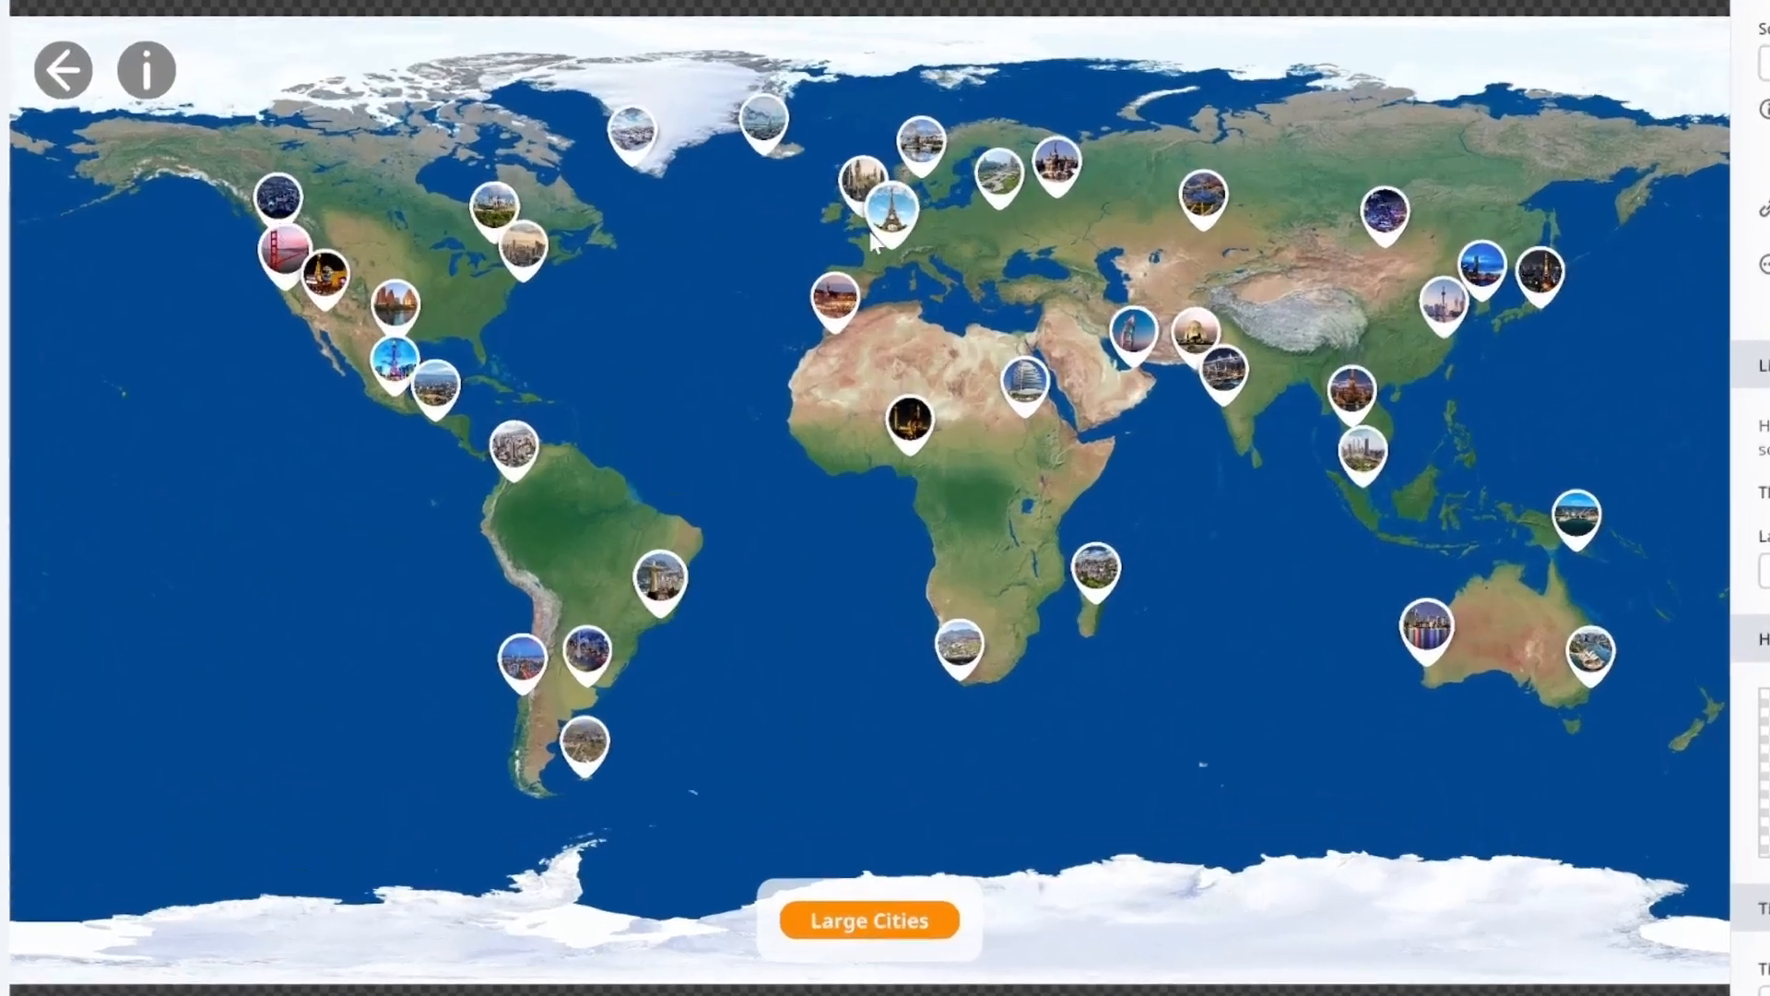
Test the Large Cities tag in the map preview by switching it off and on again while viewing Europe.
scroll(871, 234, up, 4)
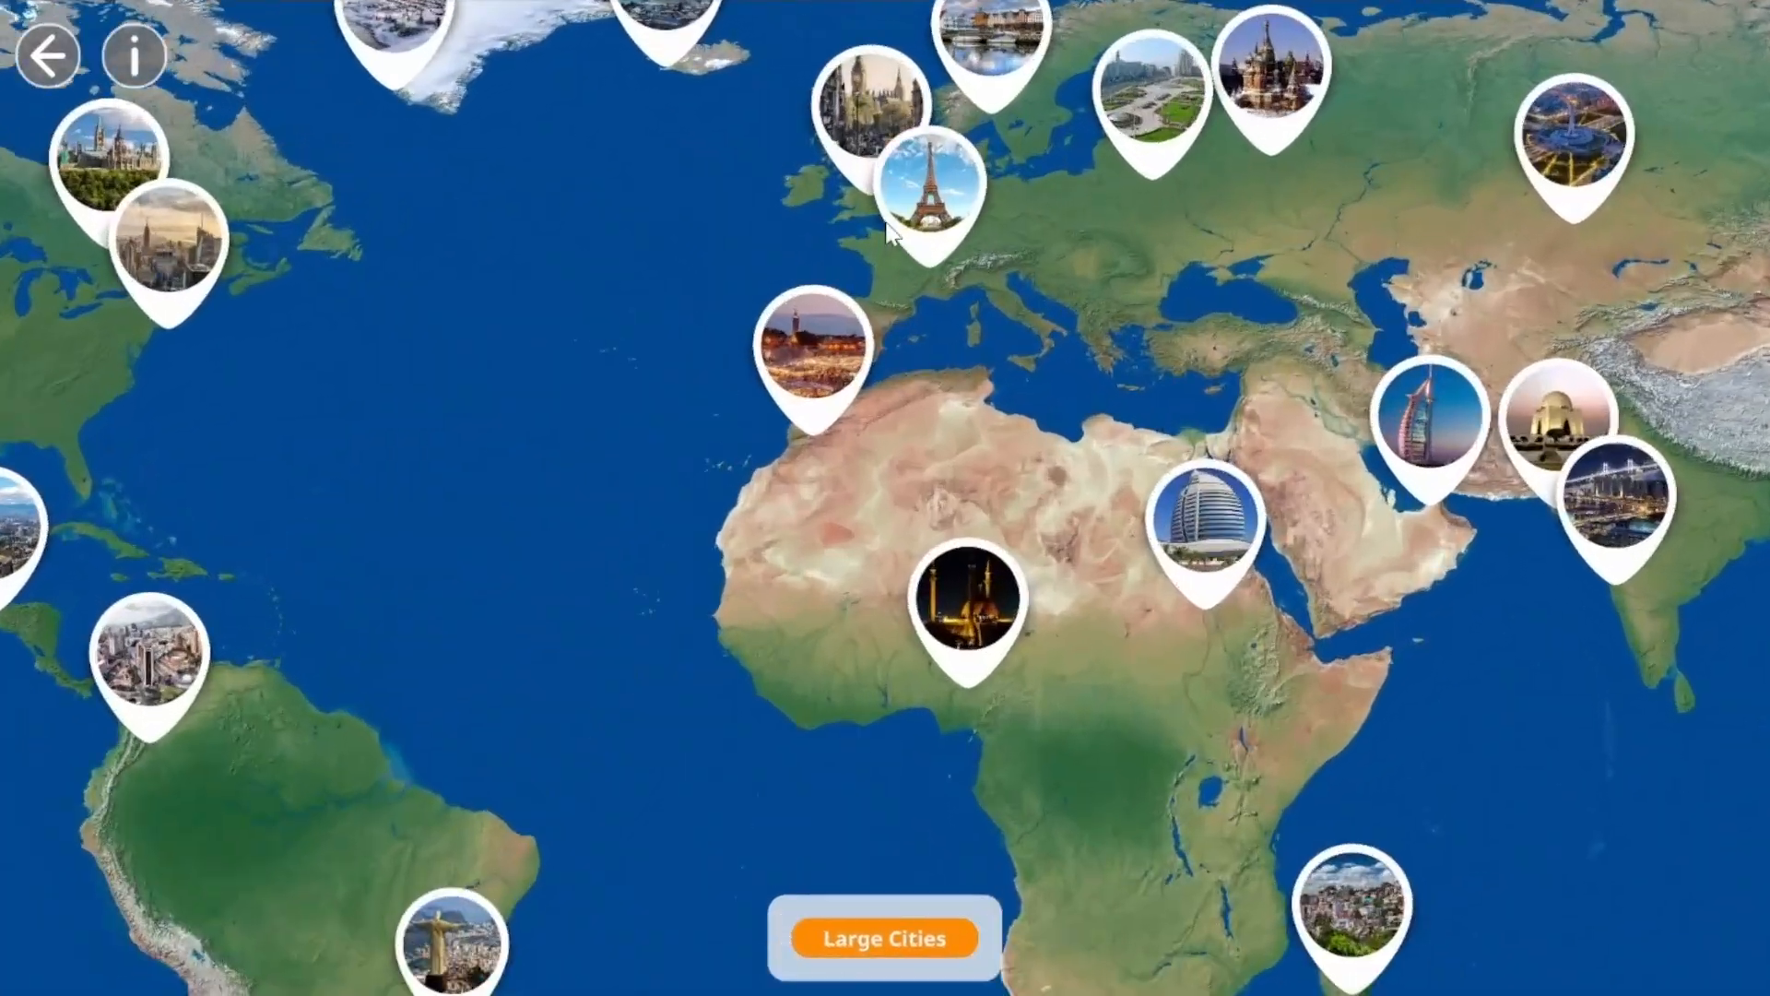
drag(1052, 347, 1103, 546)
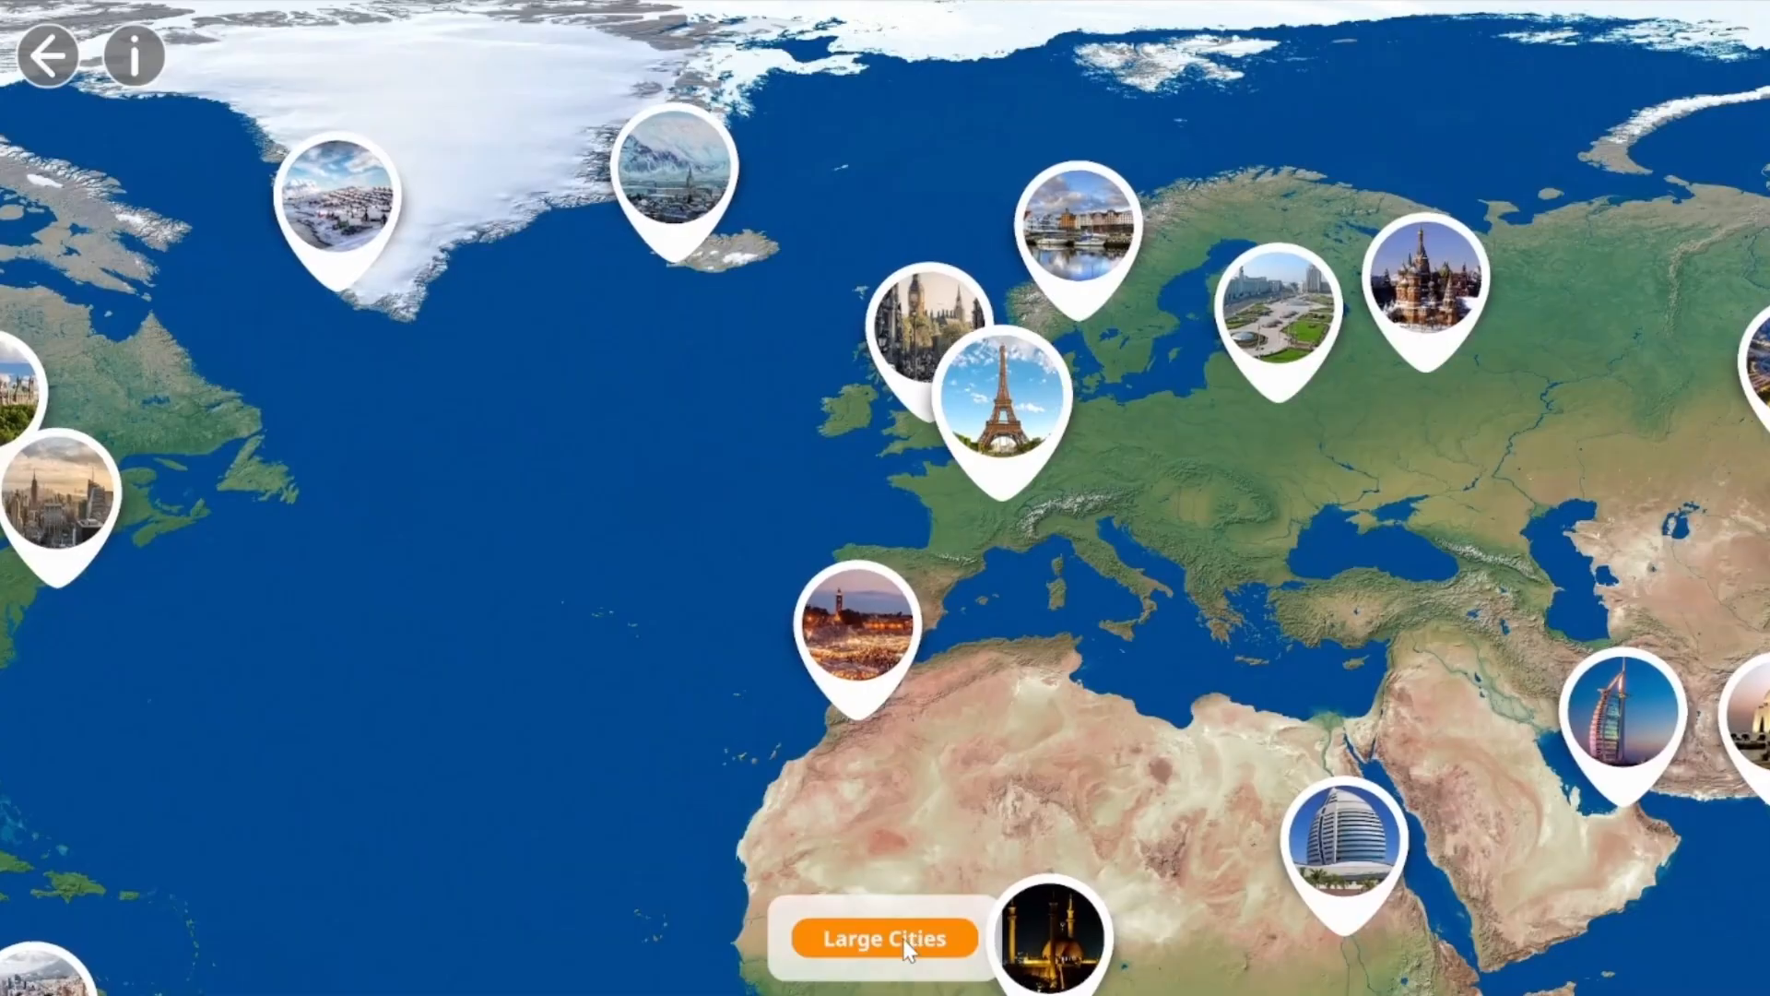
click(908, 947)
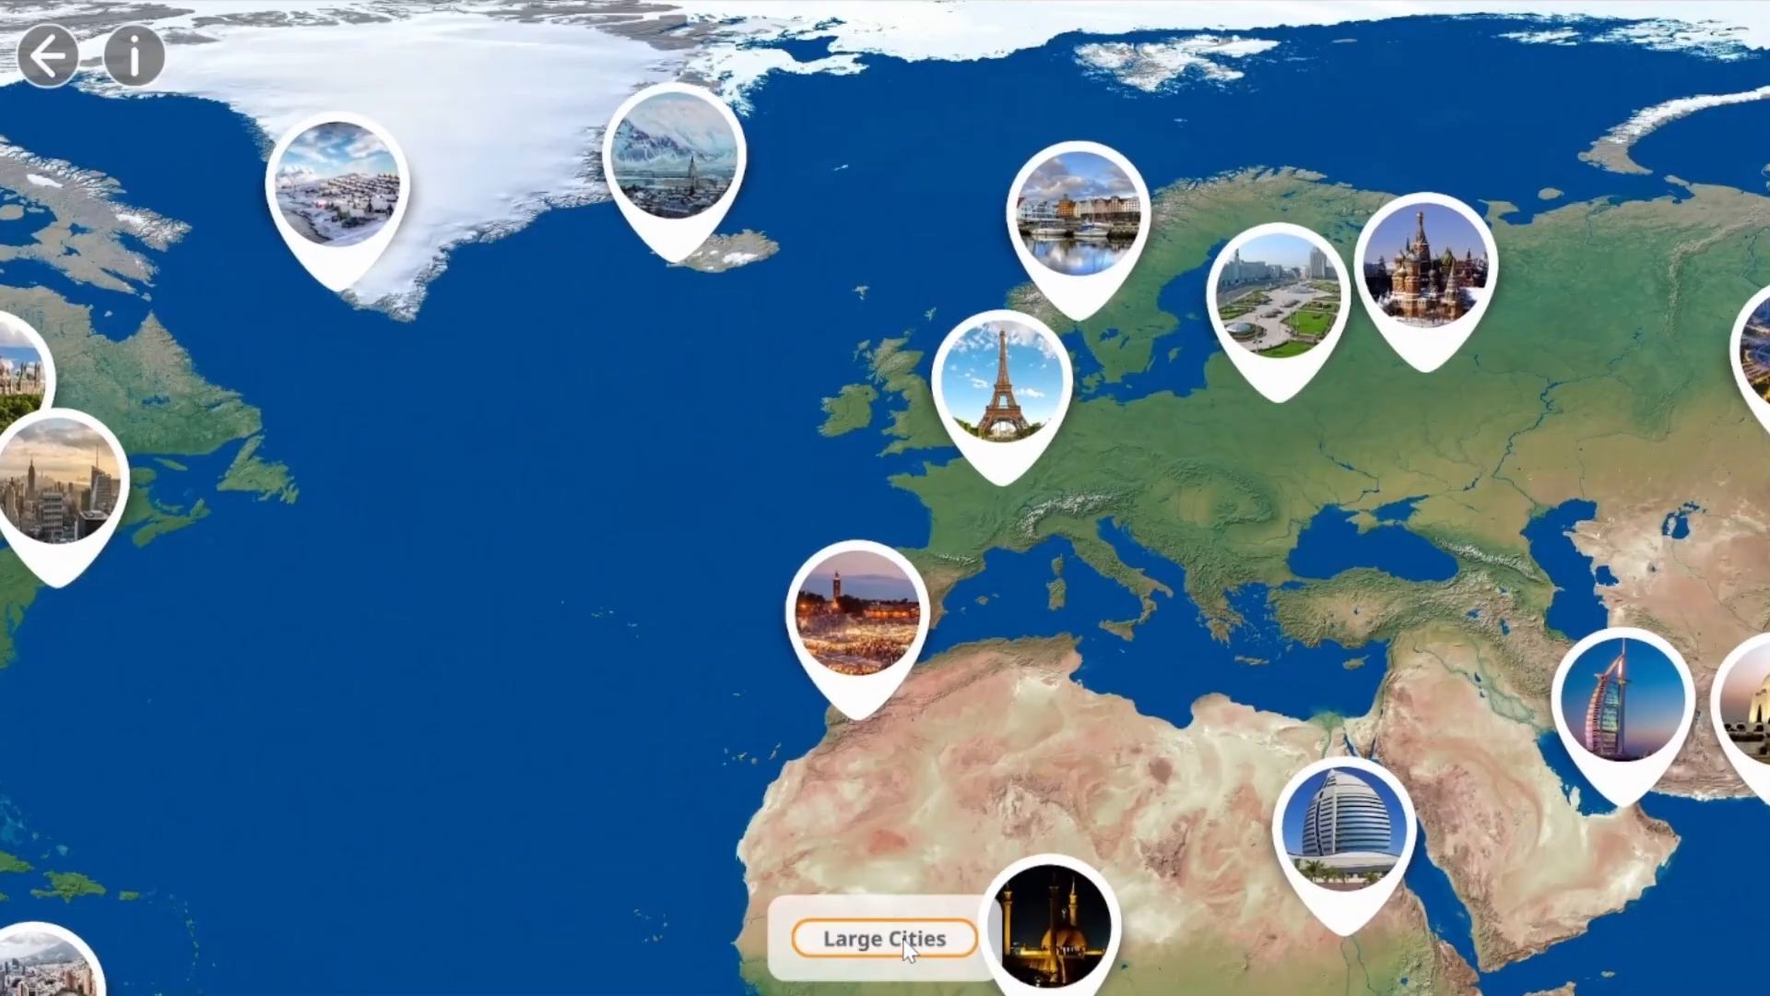
click(903, 940)
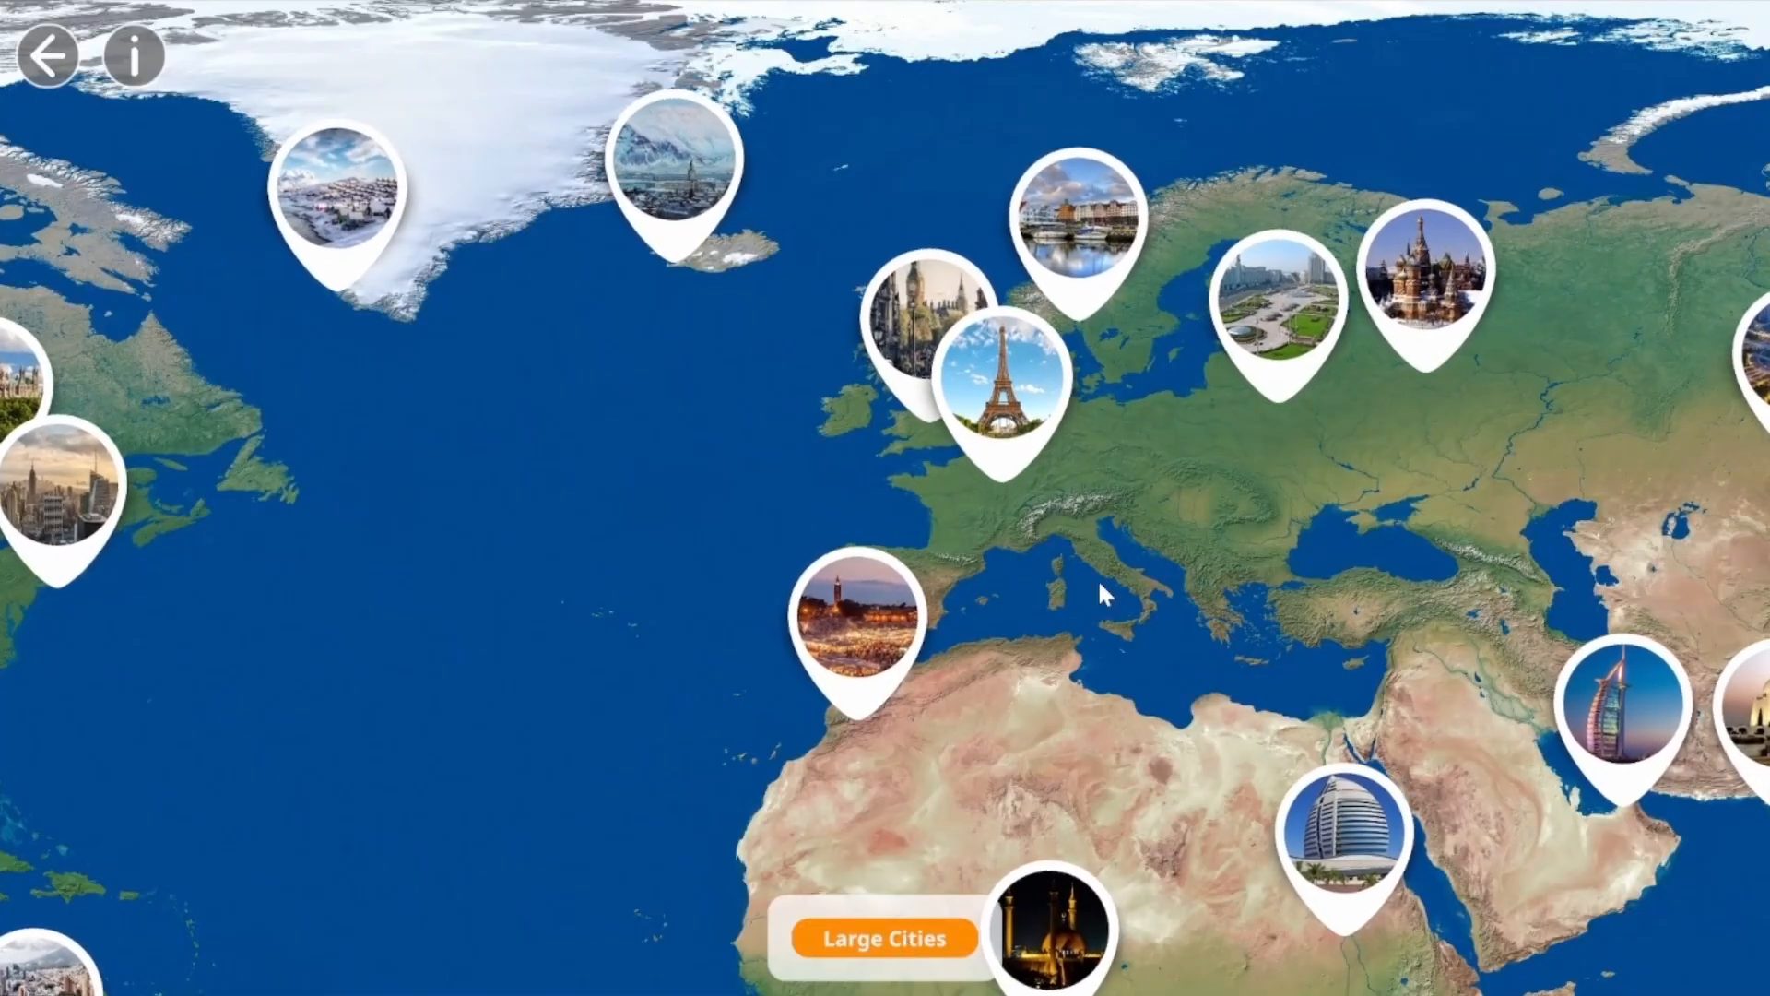
scroll(1097, 579, down, 4)
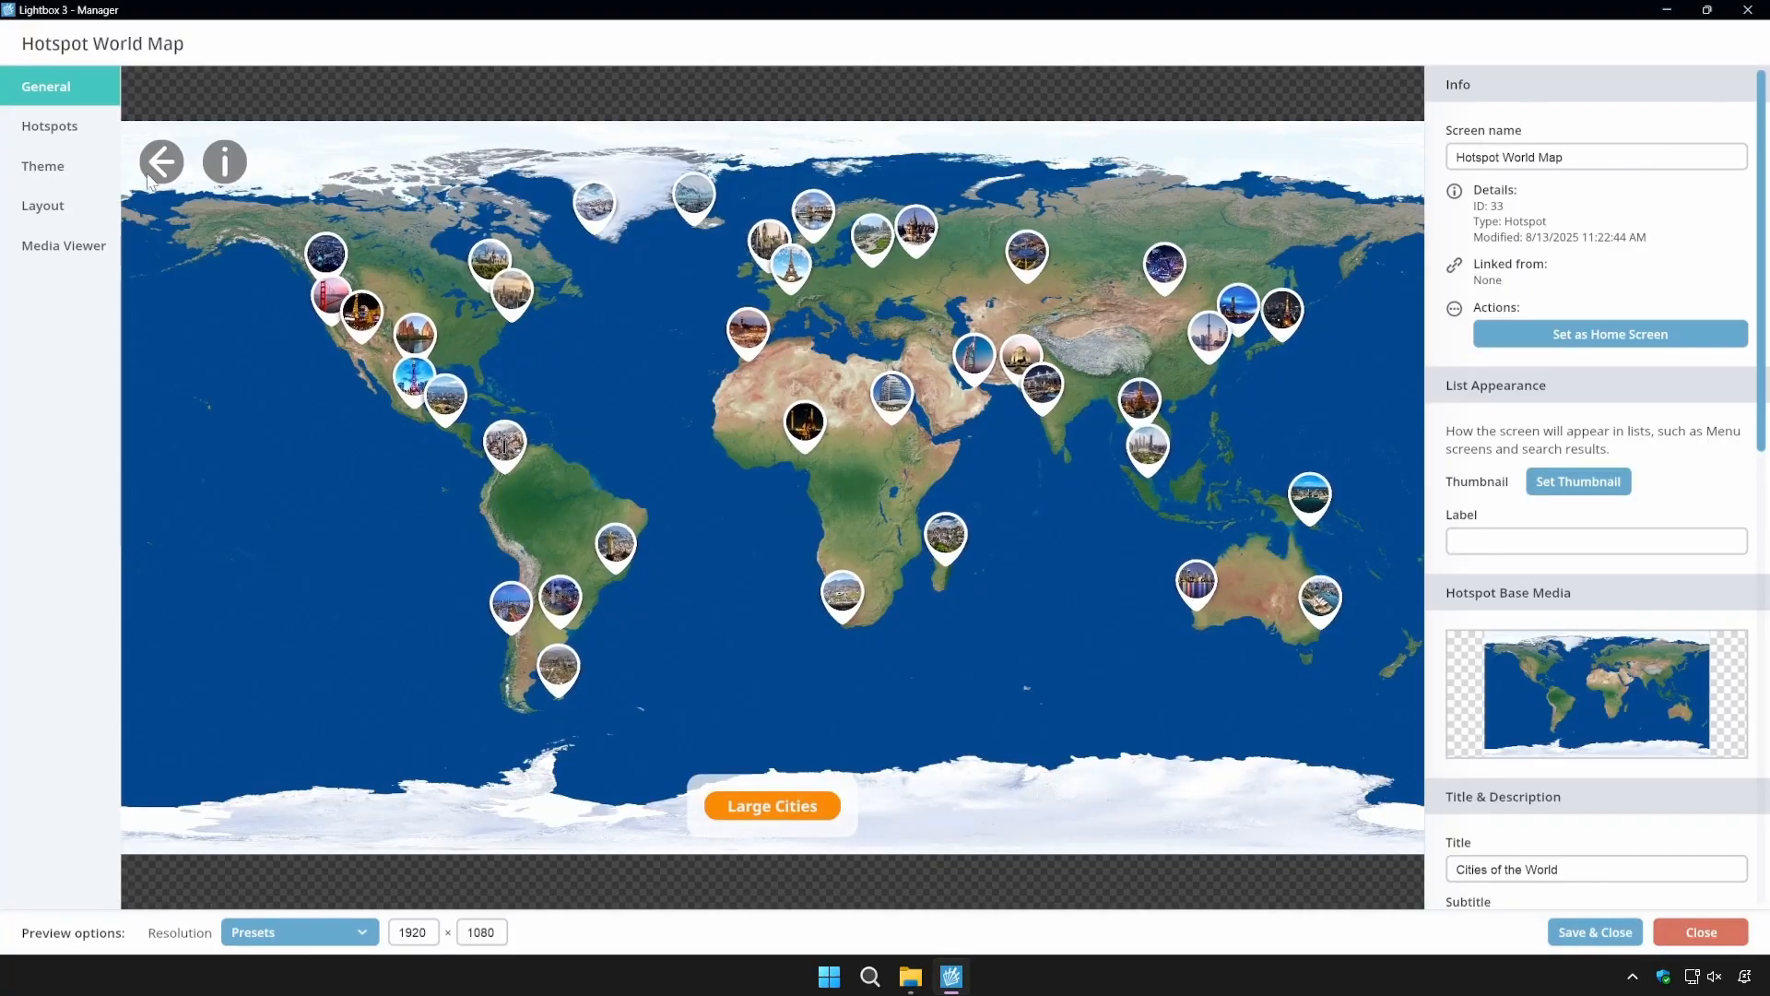
Assign the Major Cities tag to the Paris hotspot.
click(78, 132)
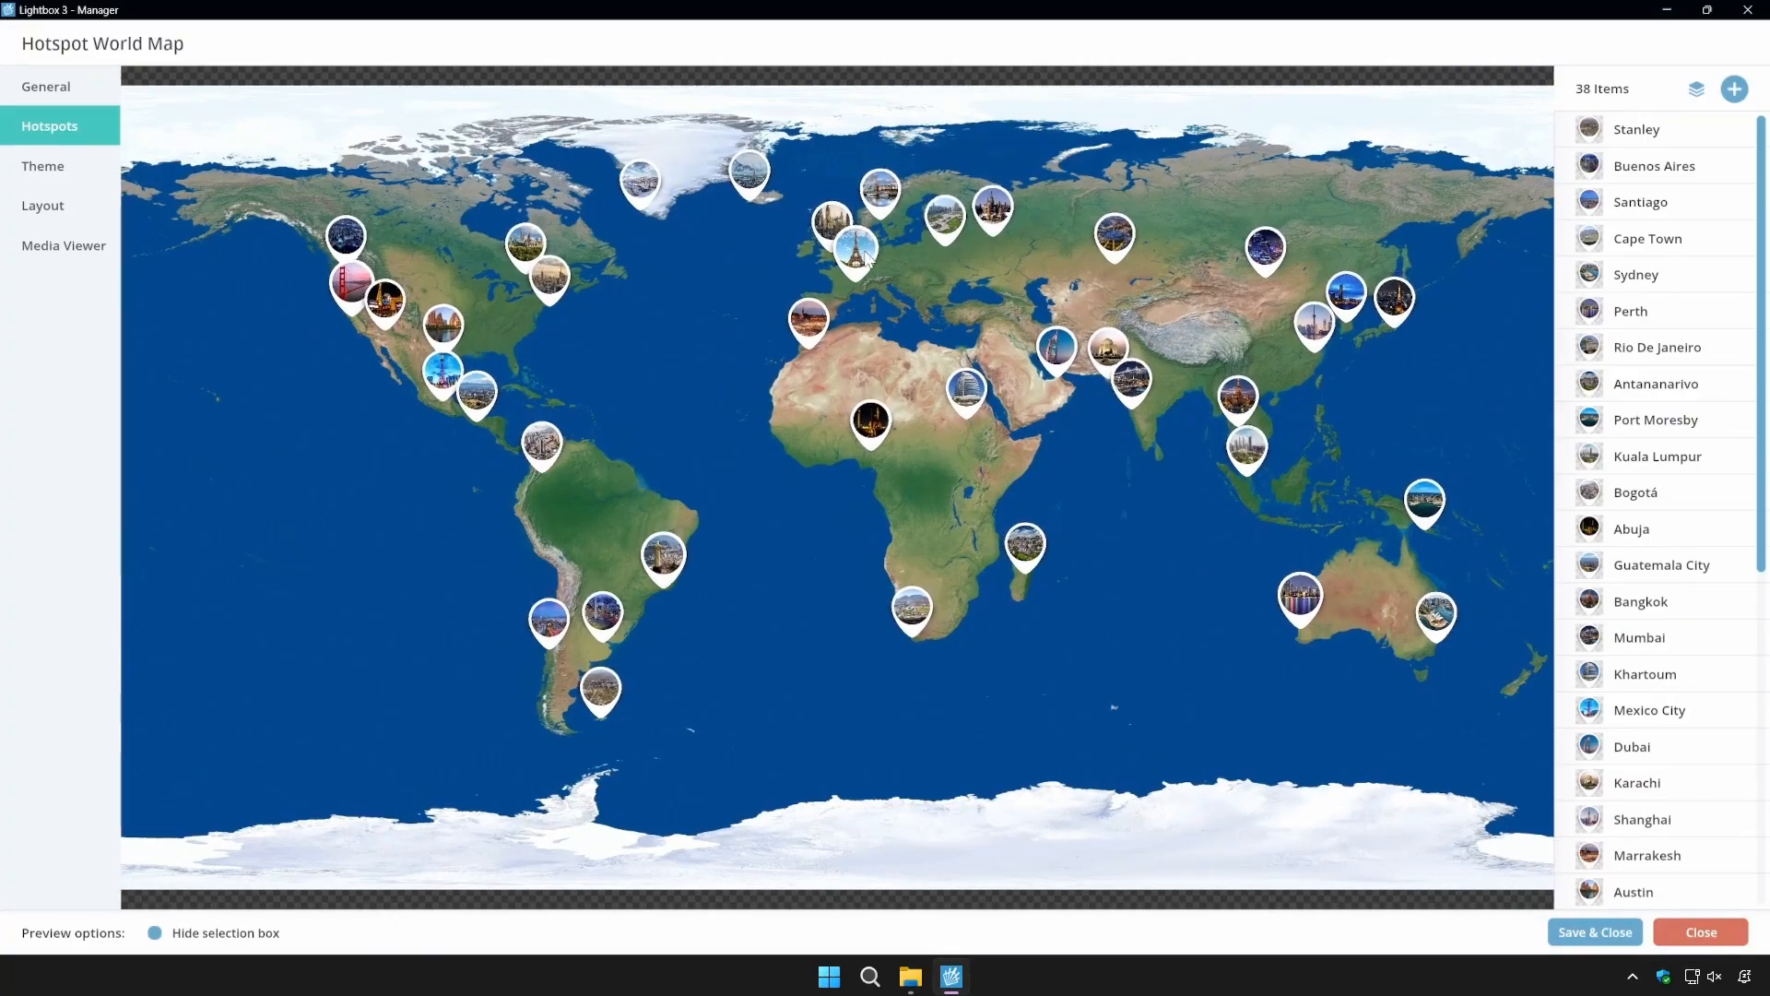
click(856, 243)
drag(1760, 277, 1759, 789)
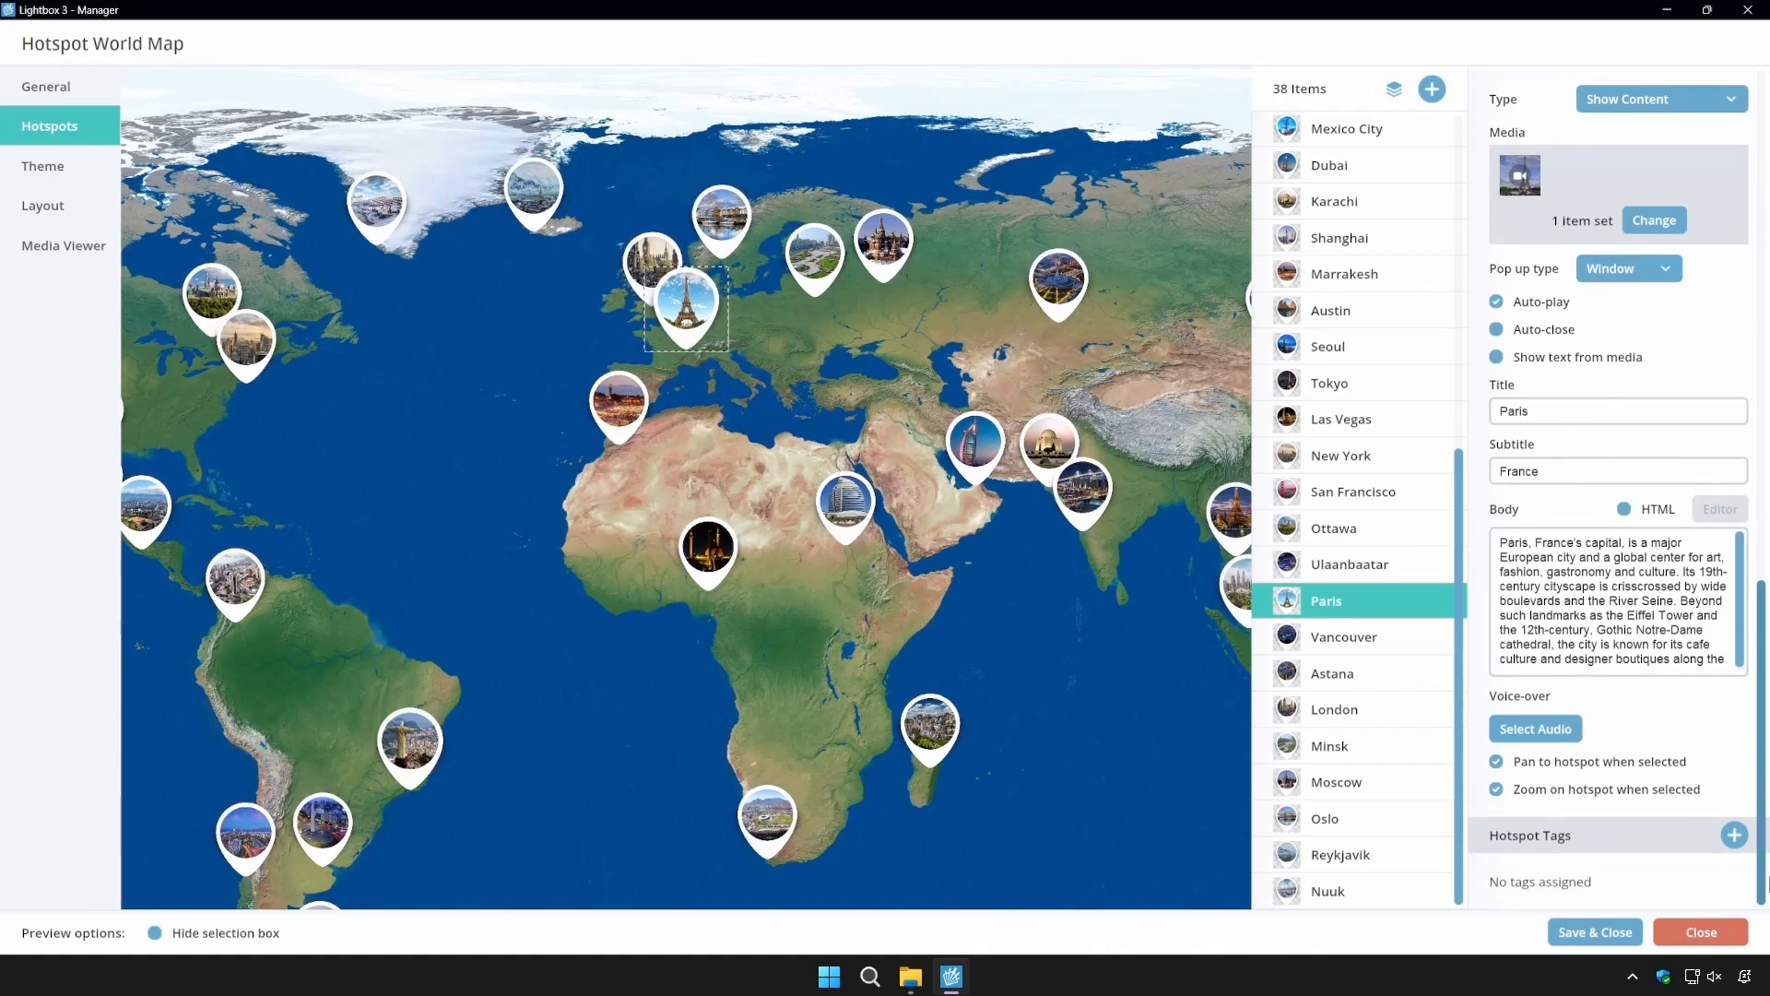
click(1734, 835)
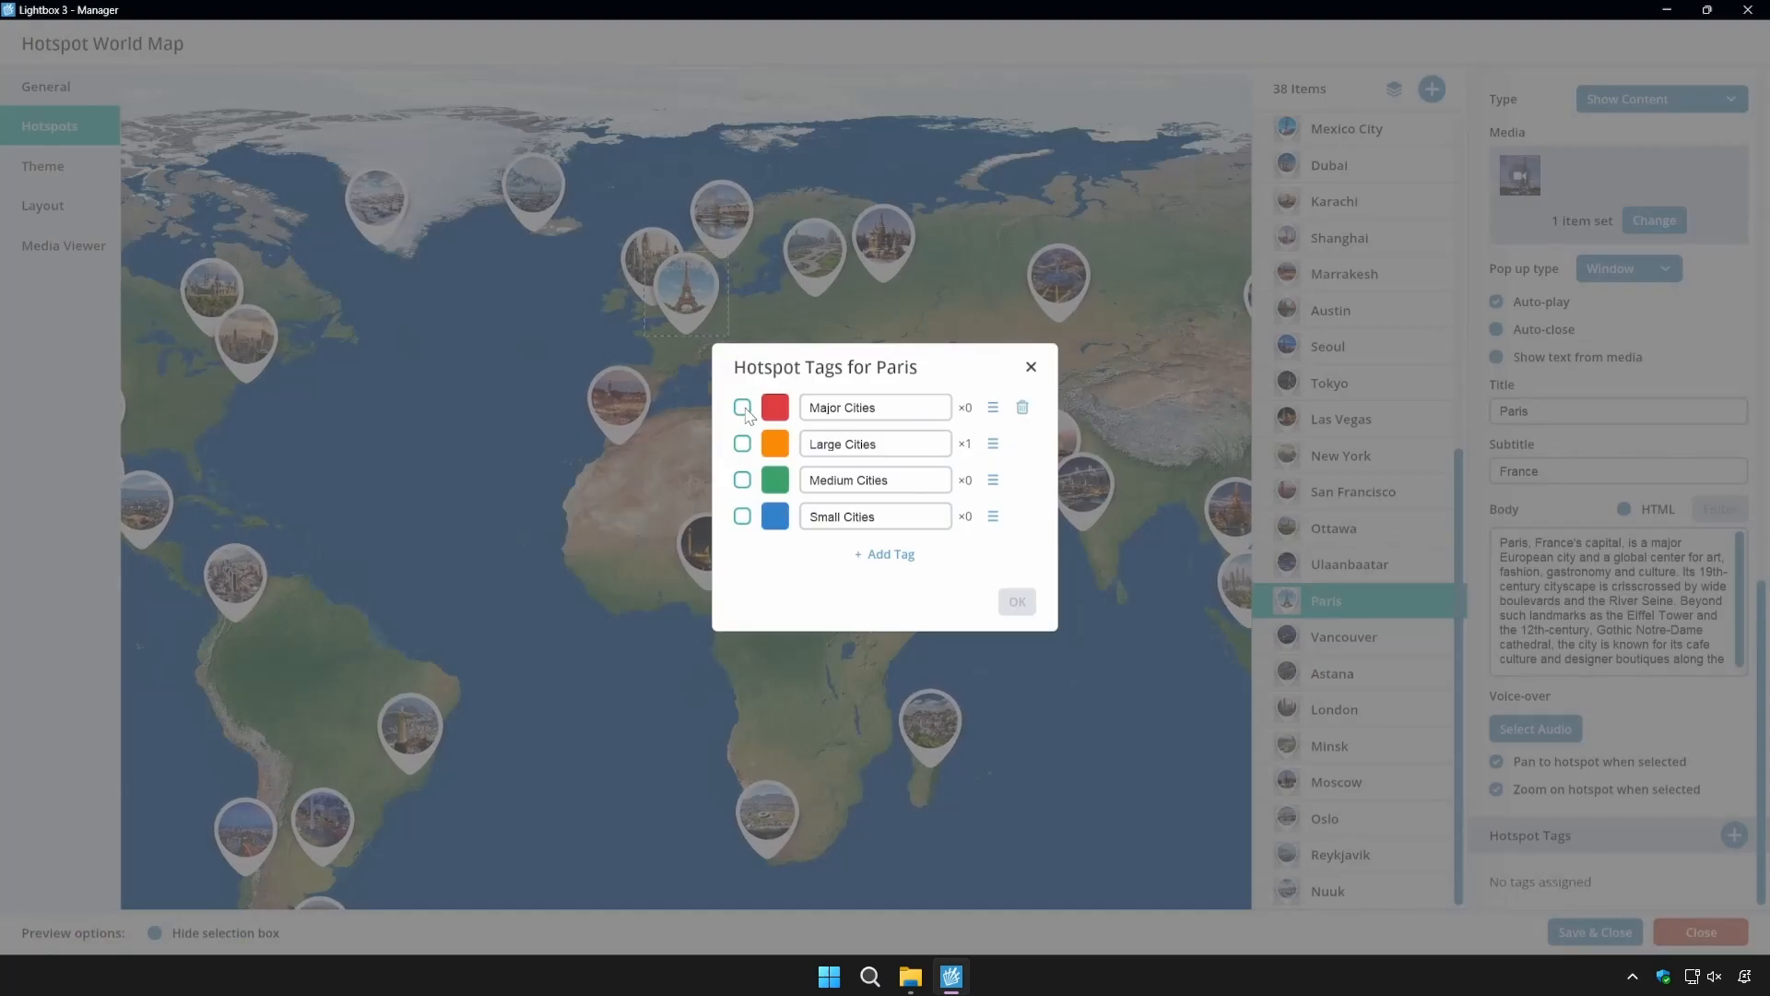
click(1019, 606)
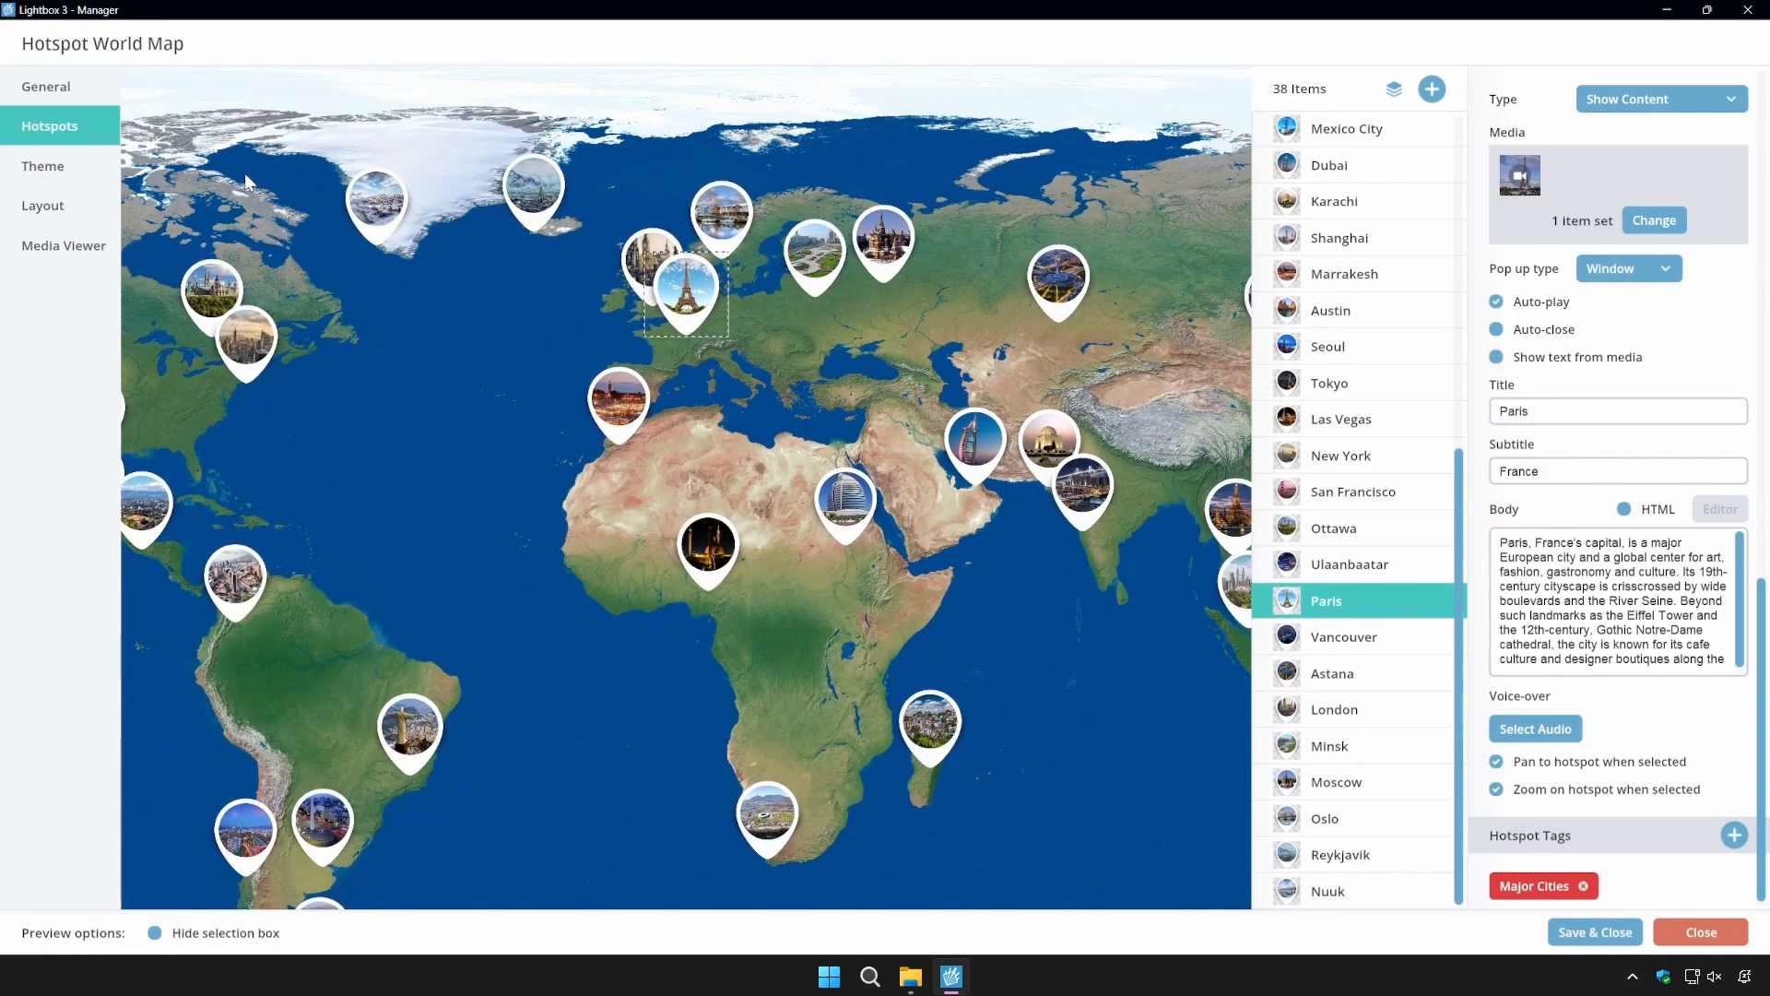
Test the Major, Large, Medium and Smaller Cities tags in the map preview by switching them on and off in different combinations.
click(101, 88)
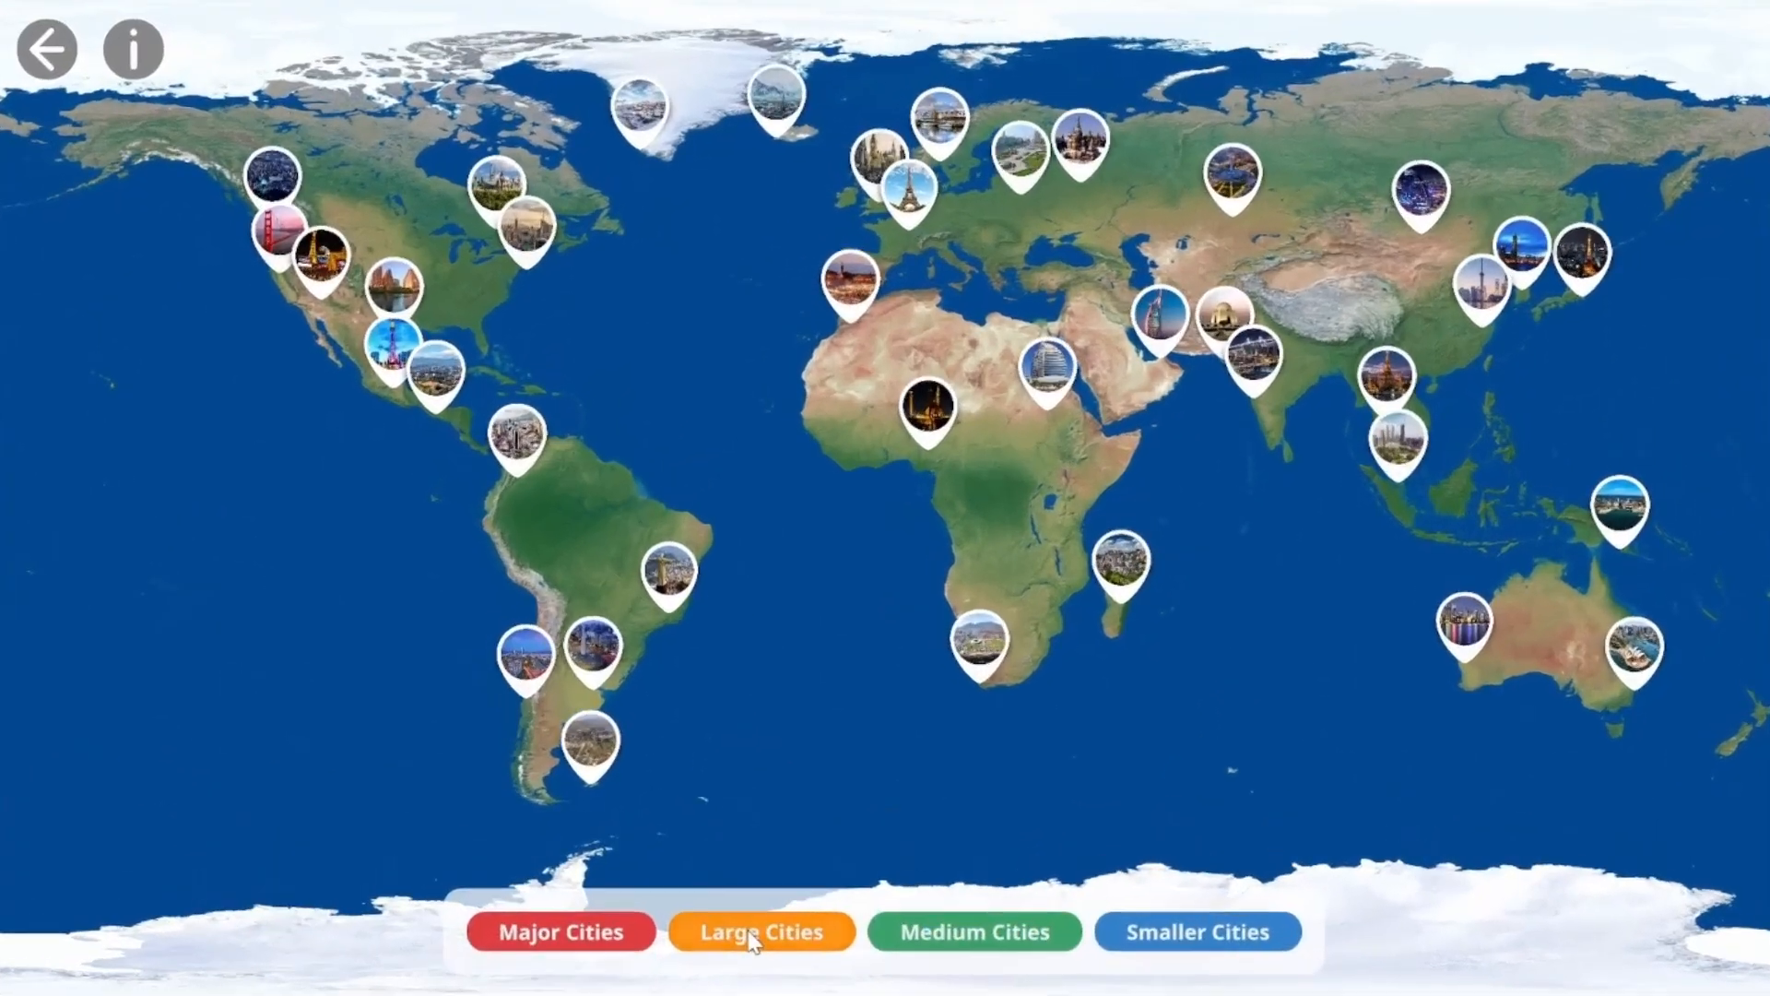
click(667, 813)
click(1208, 940)
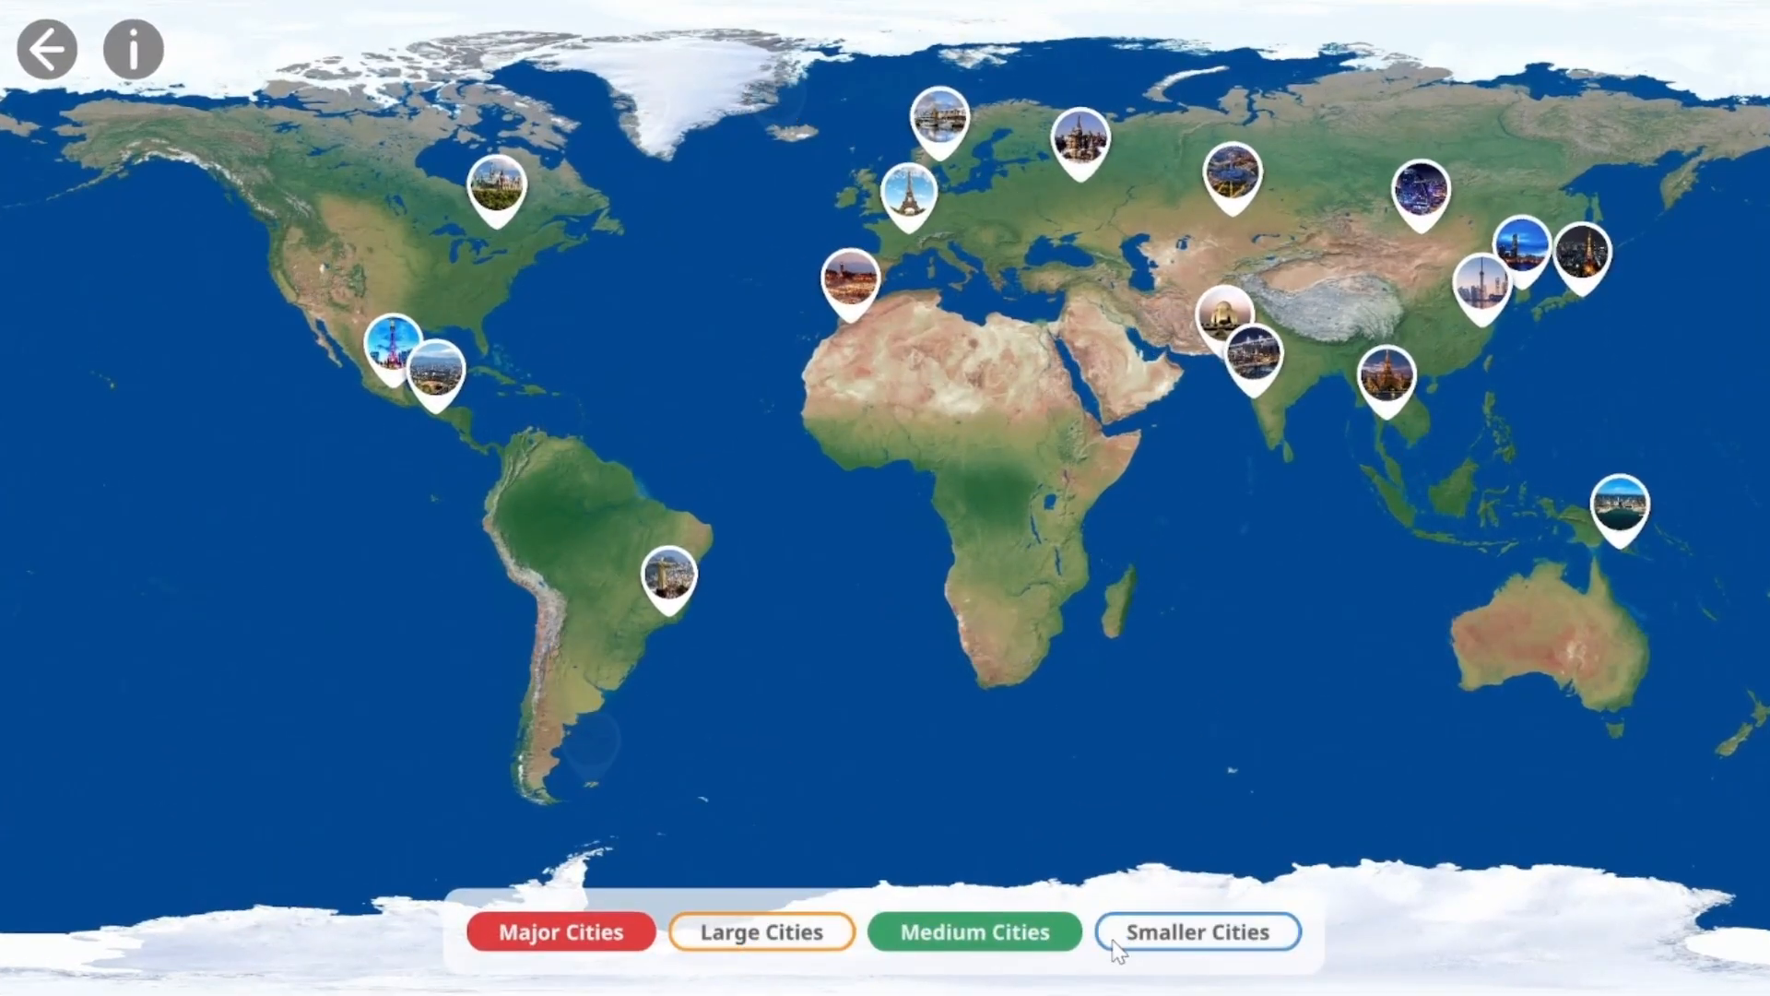
click(1011, 941)
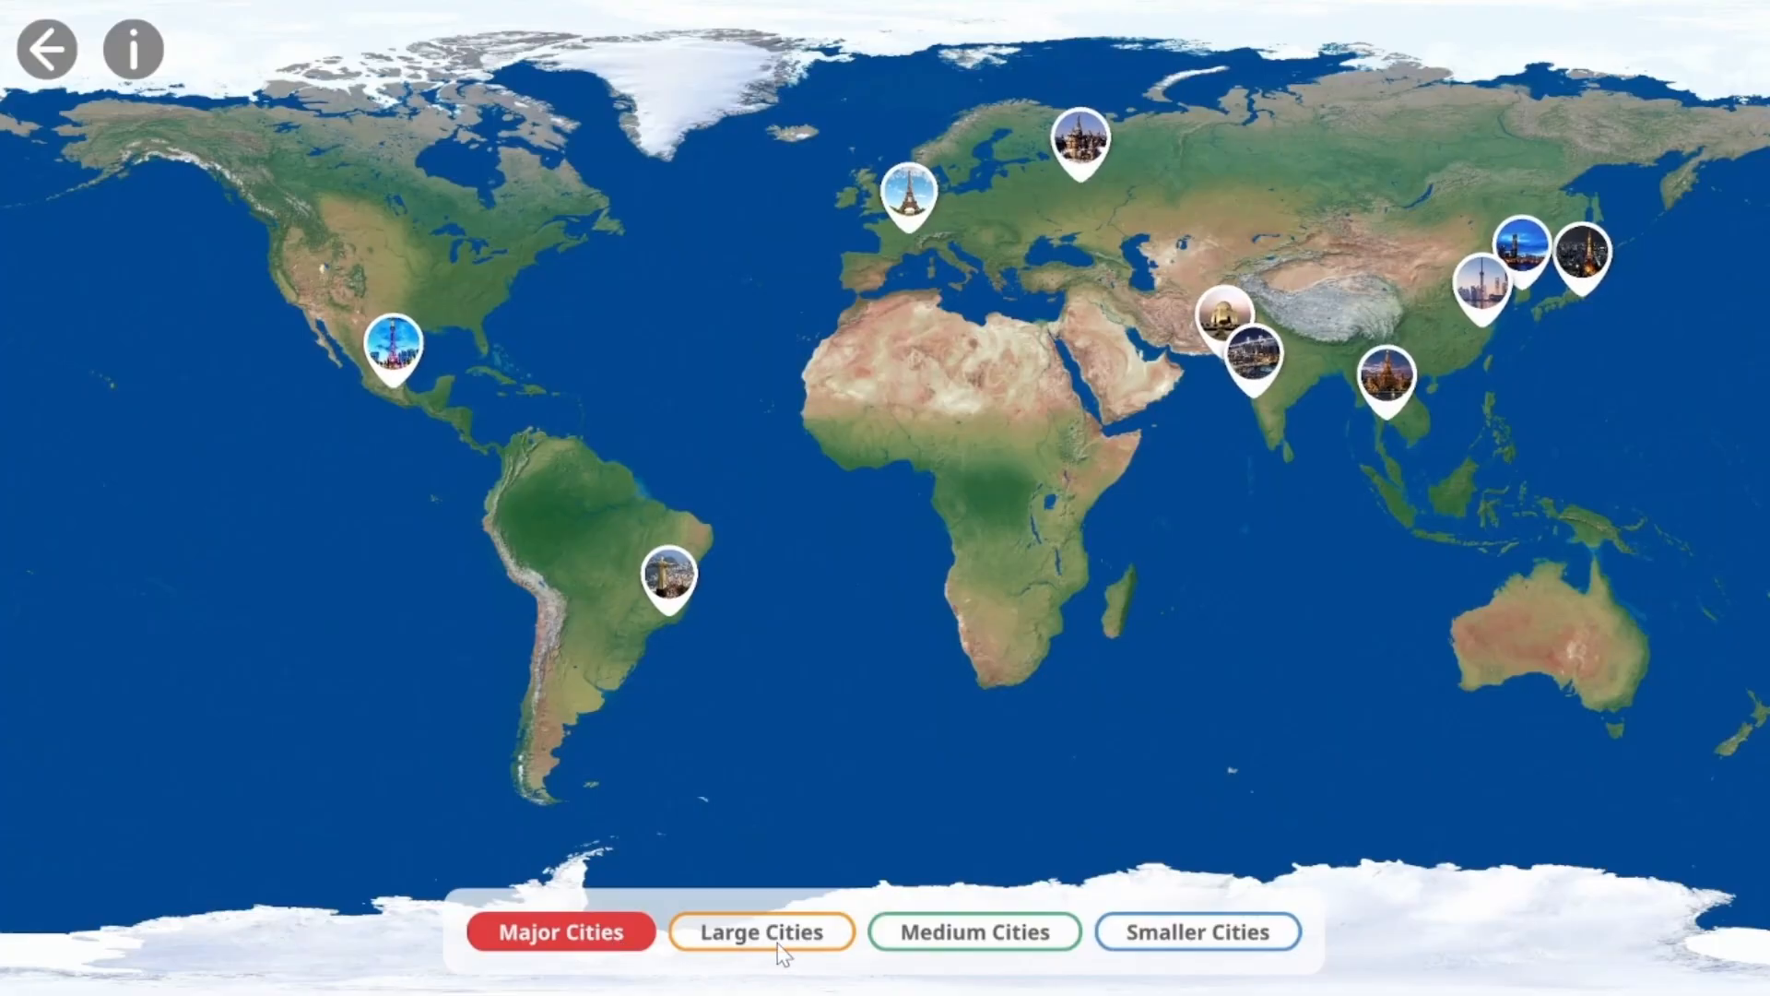
click(778, 942)
click(600, 934)
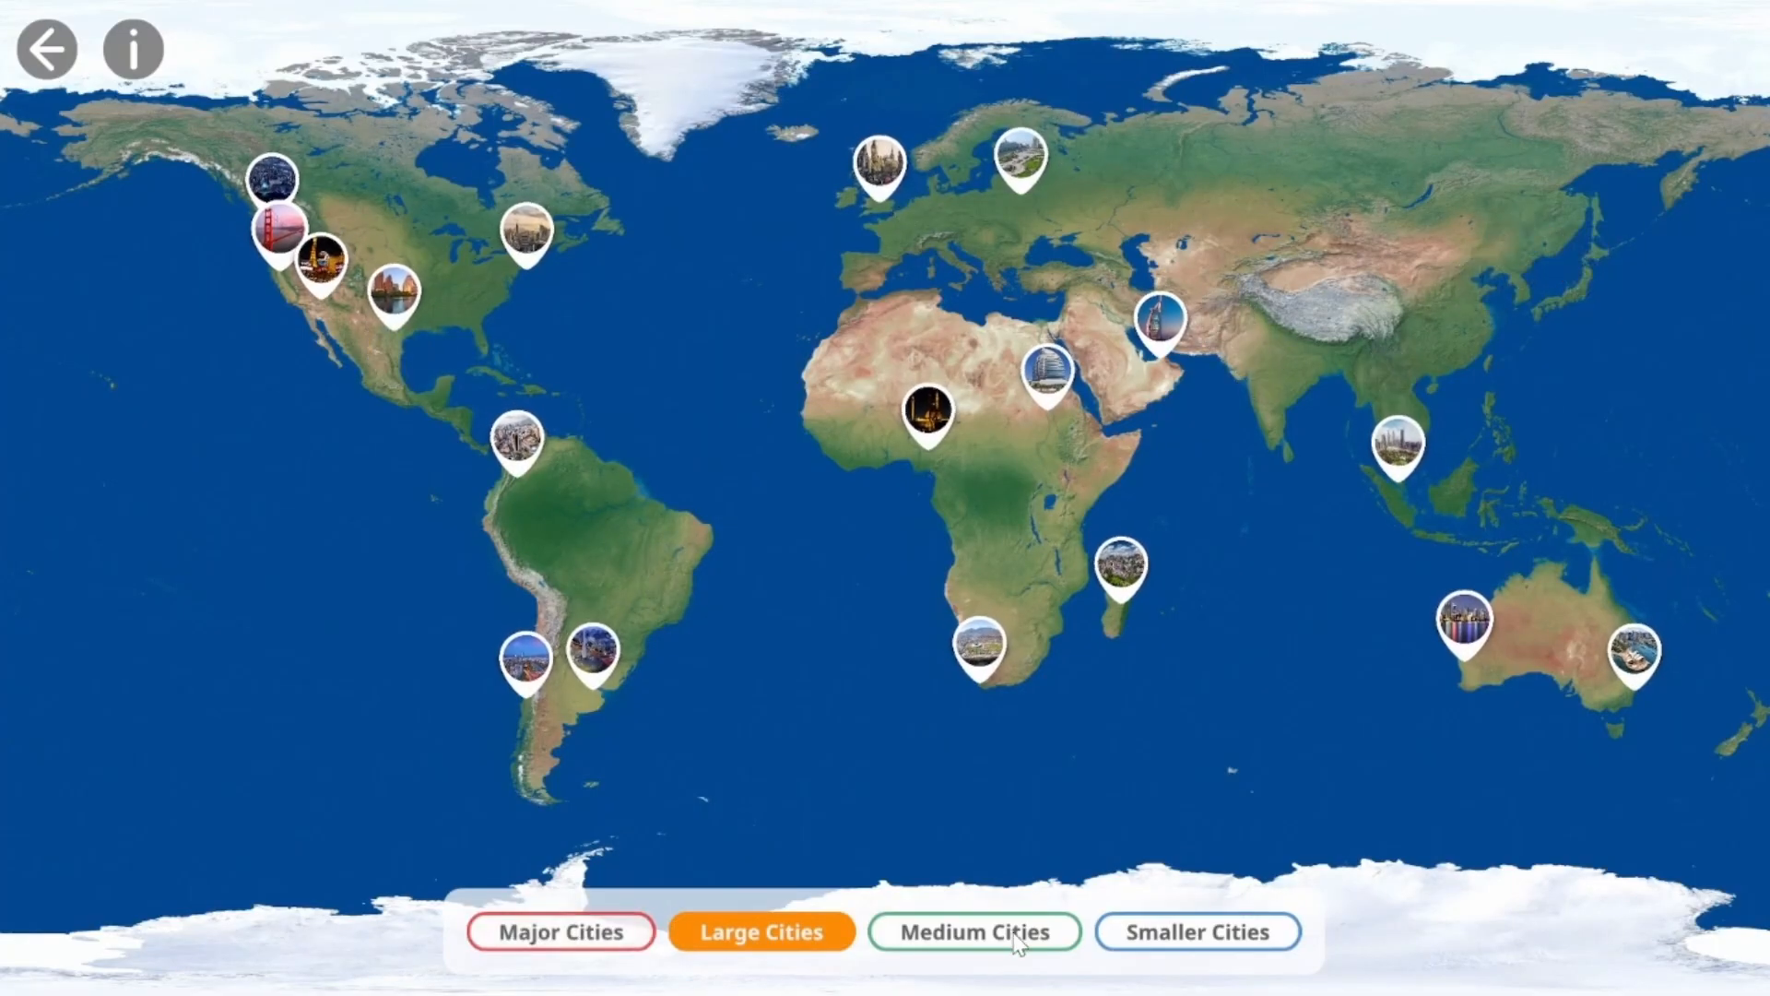
click(1017, 940)
click(1180, 942)
click(618, 940)
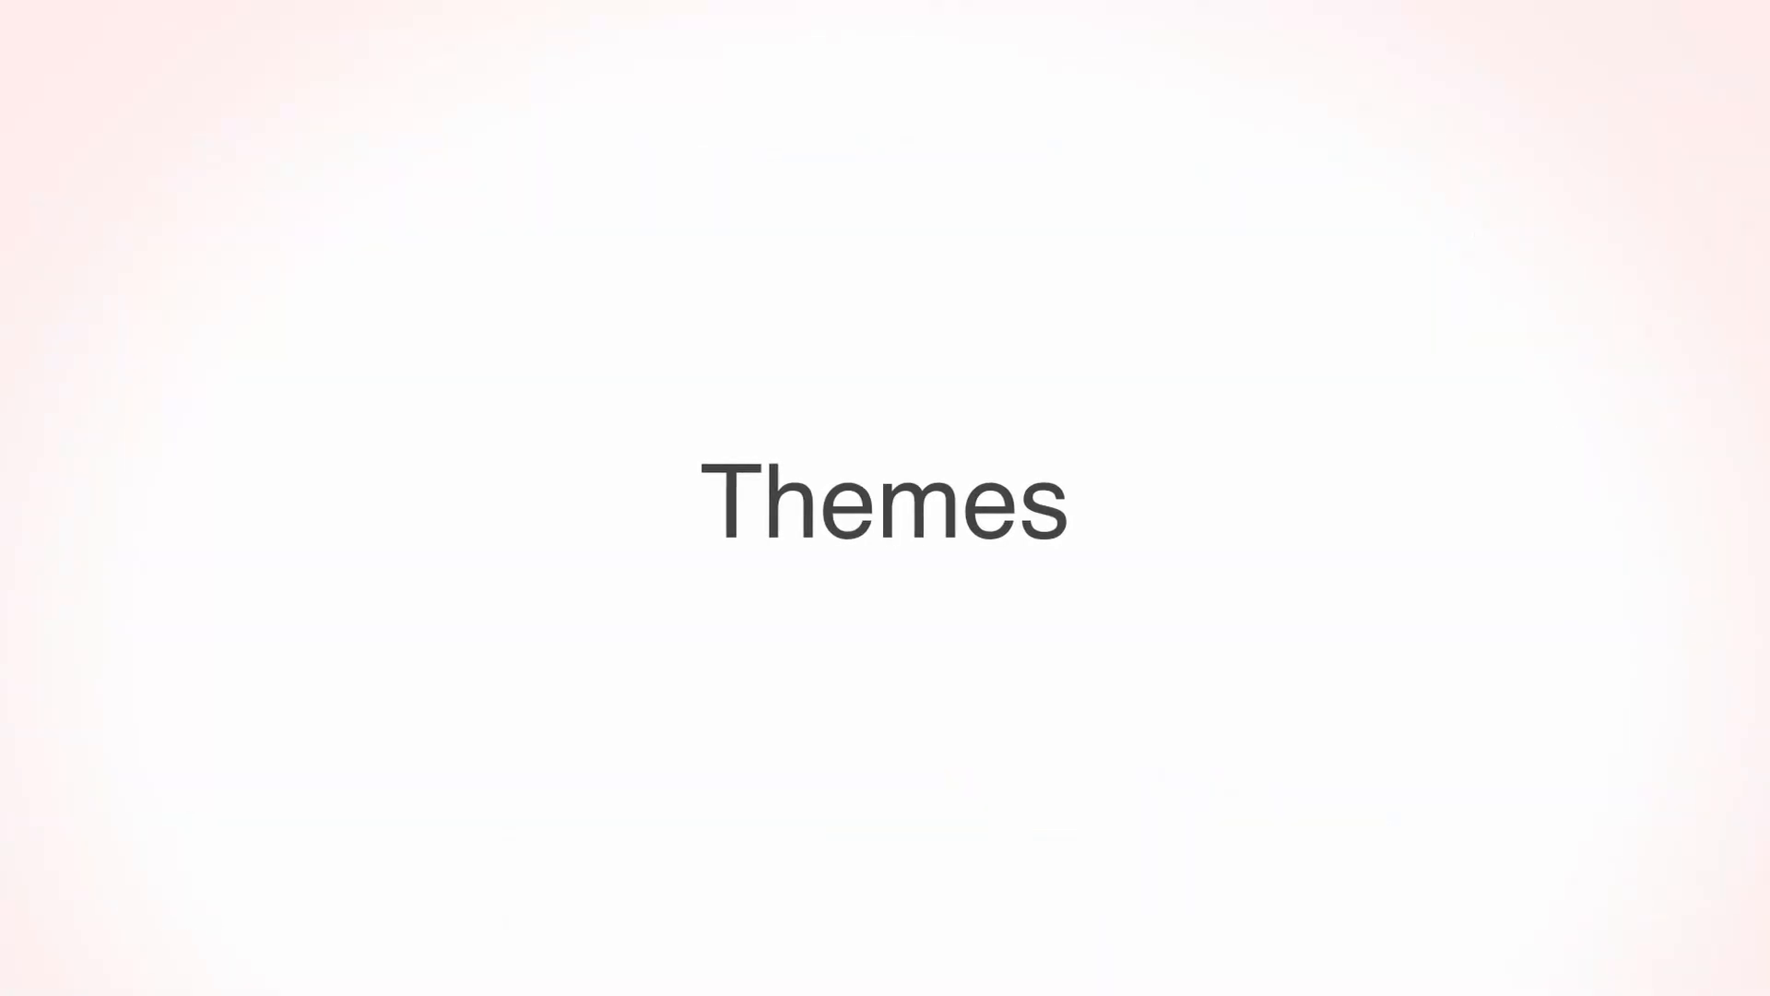
Create a new custom theme with the preset colour, tone and saturation settings.
click(92, 205)
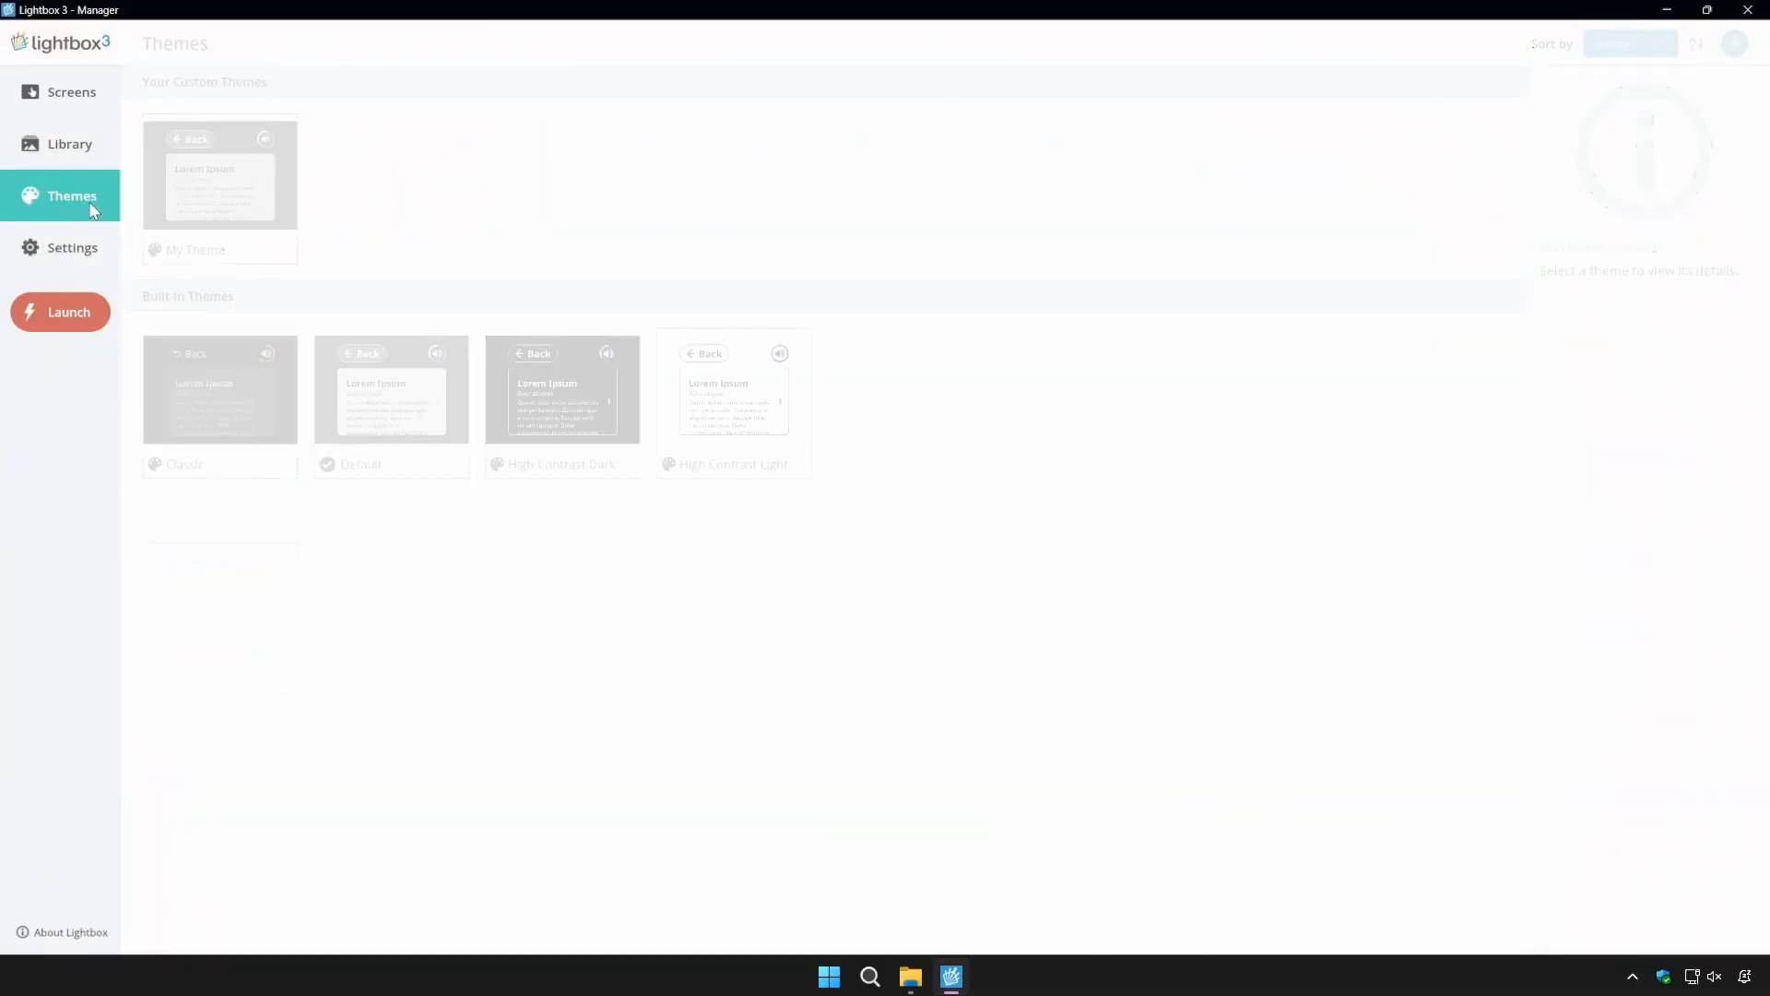
click(1734, 44)
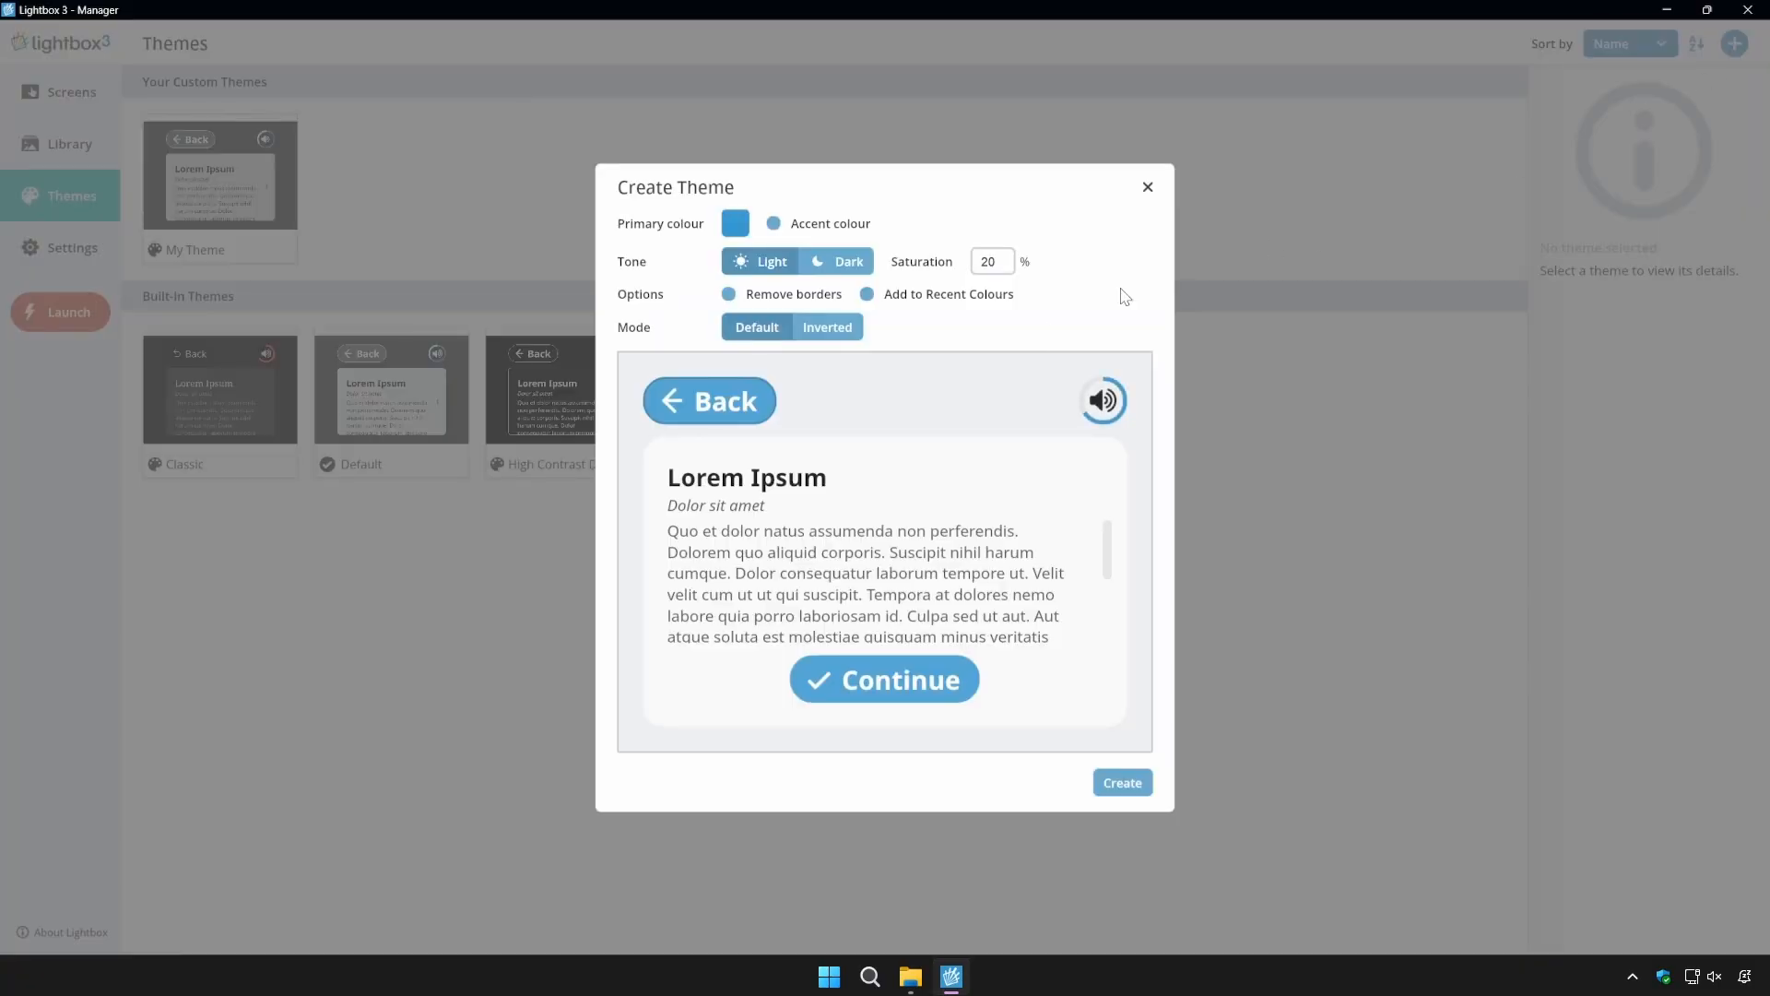
click(1122, 790)
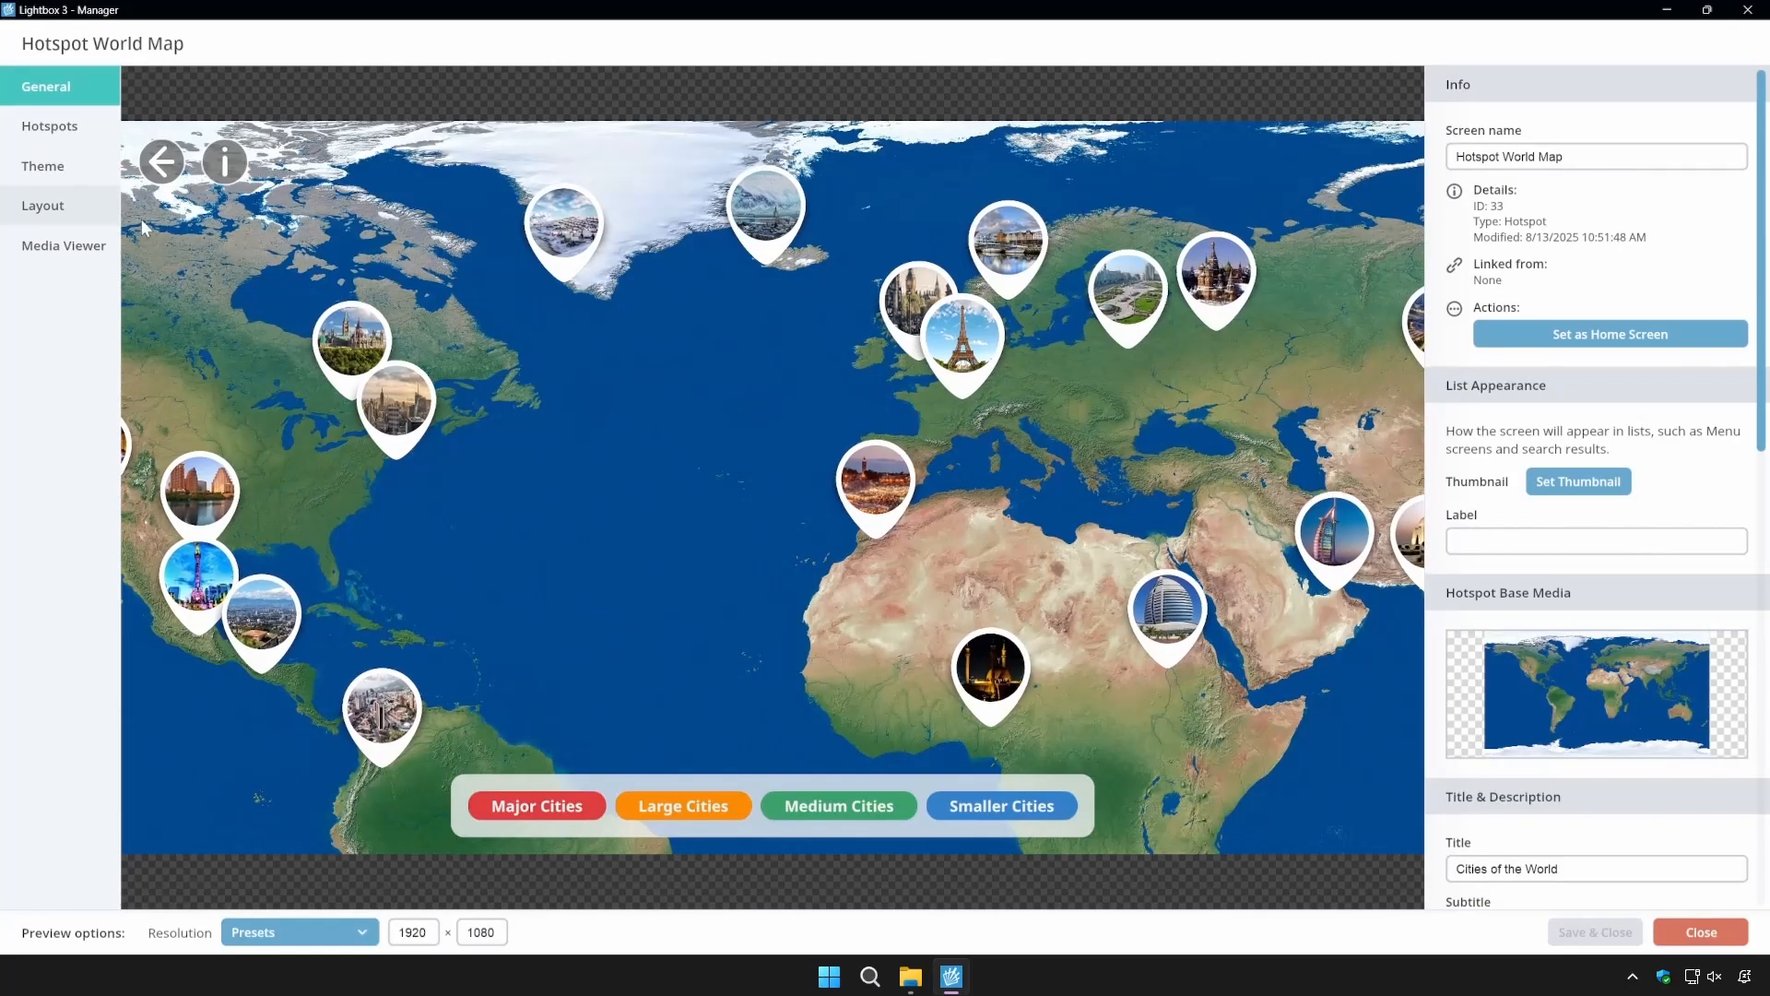
Apply the "Default - Copy" theme to the Hotspot World Map screen.
click(96, 164)
click(1638, 138)
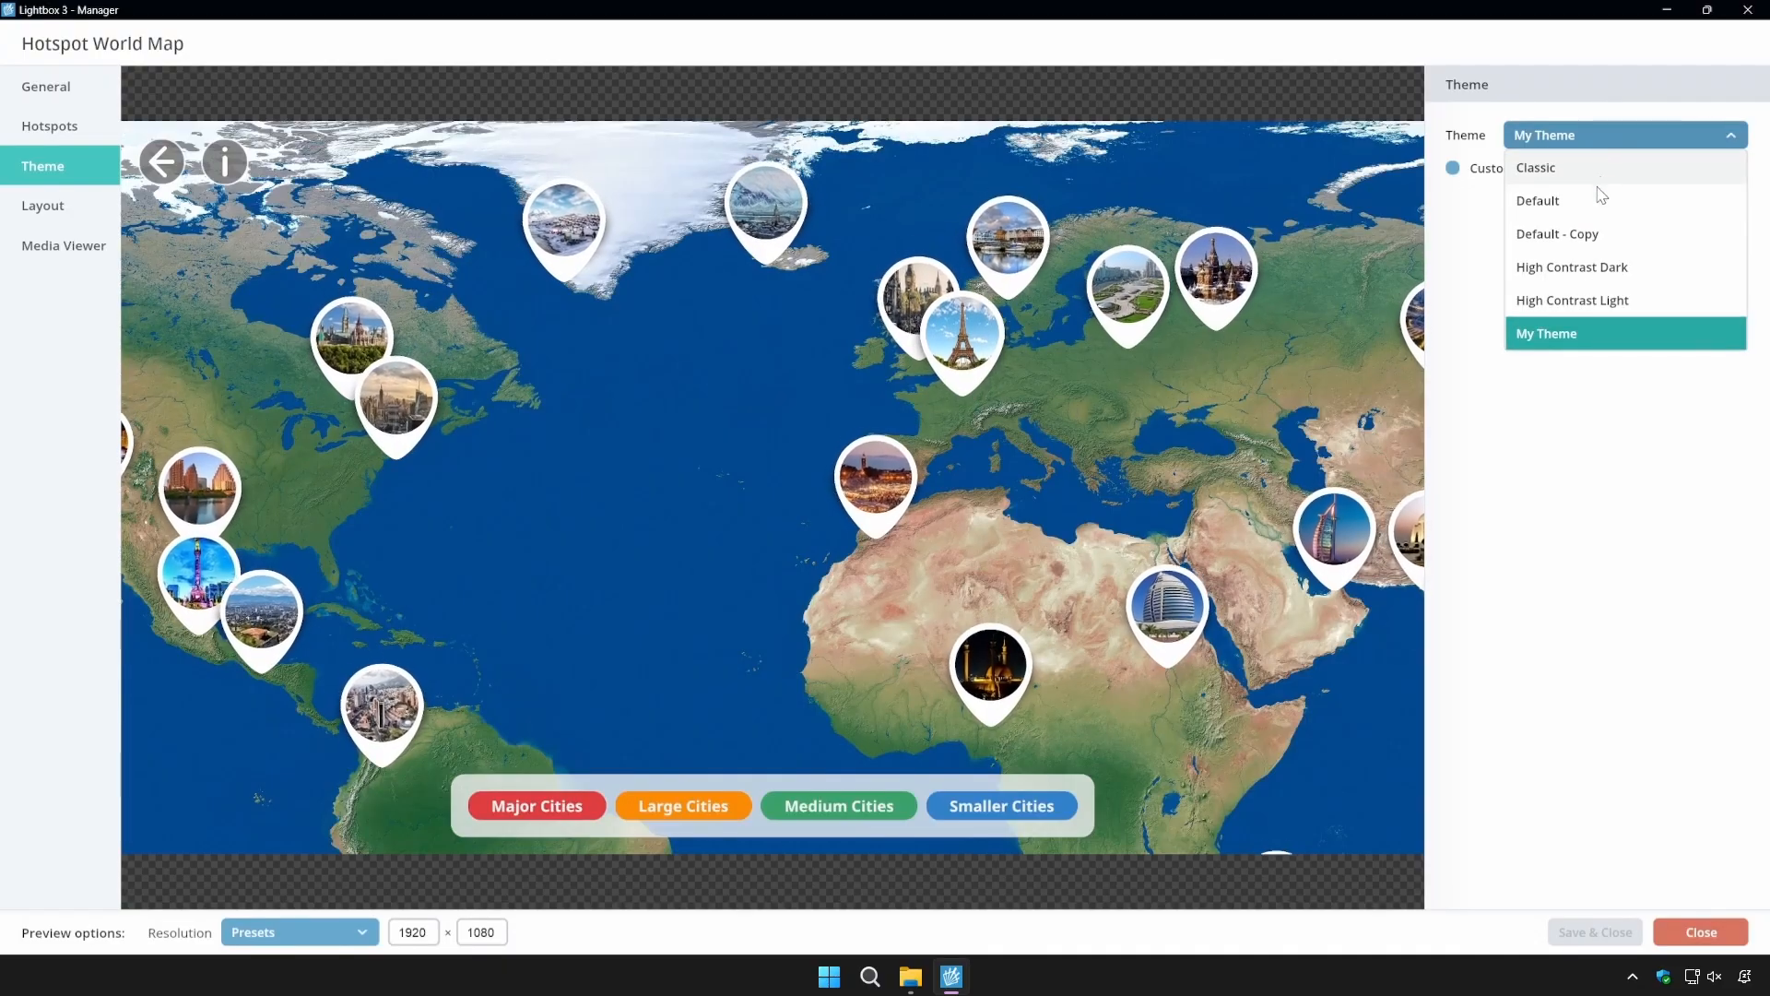
click(1593, 233)
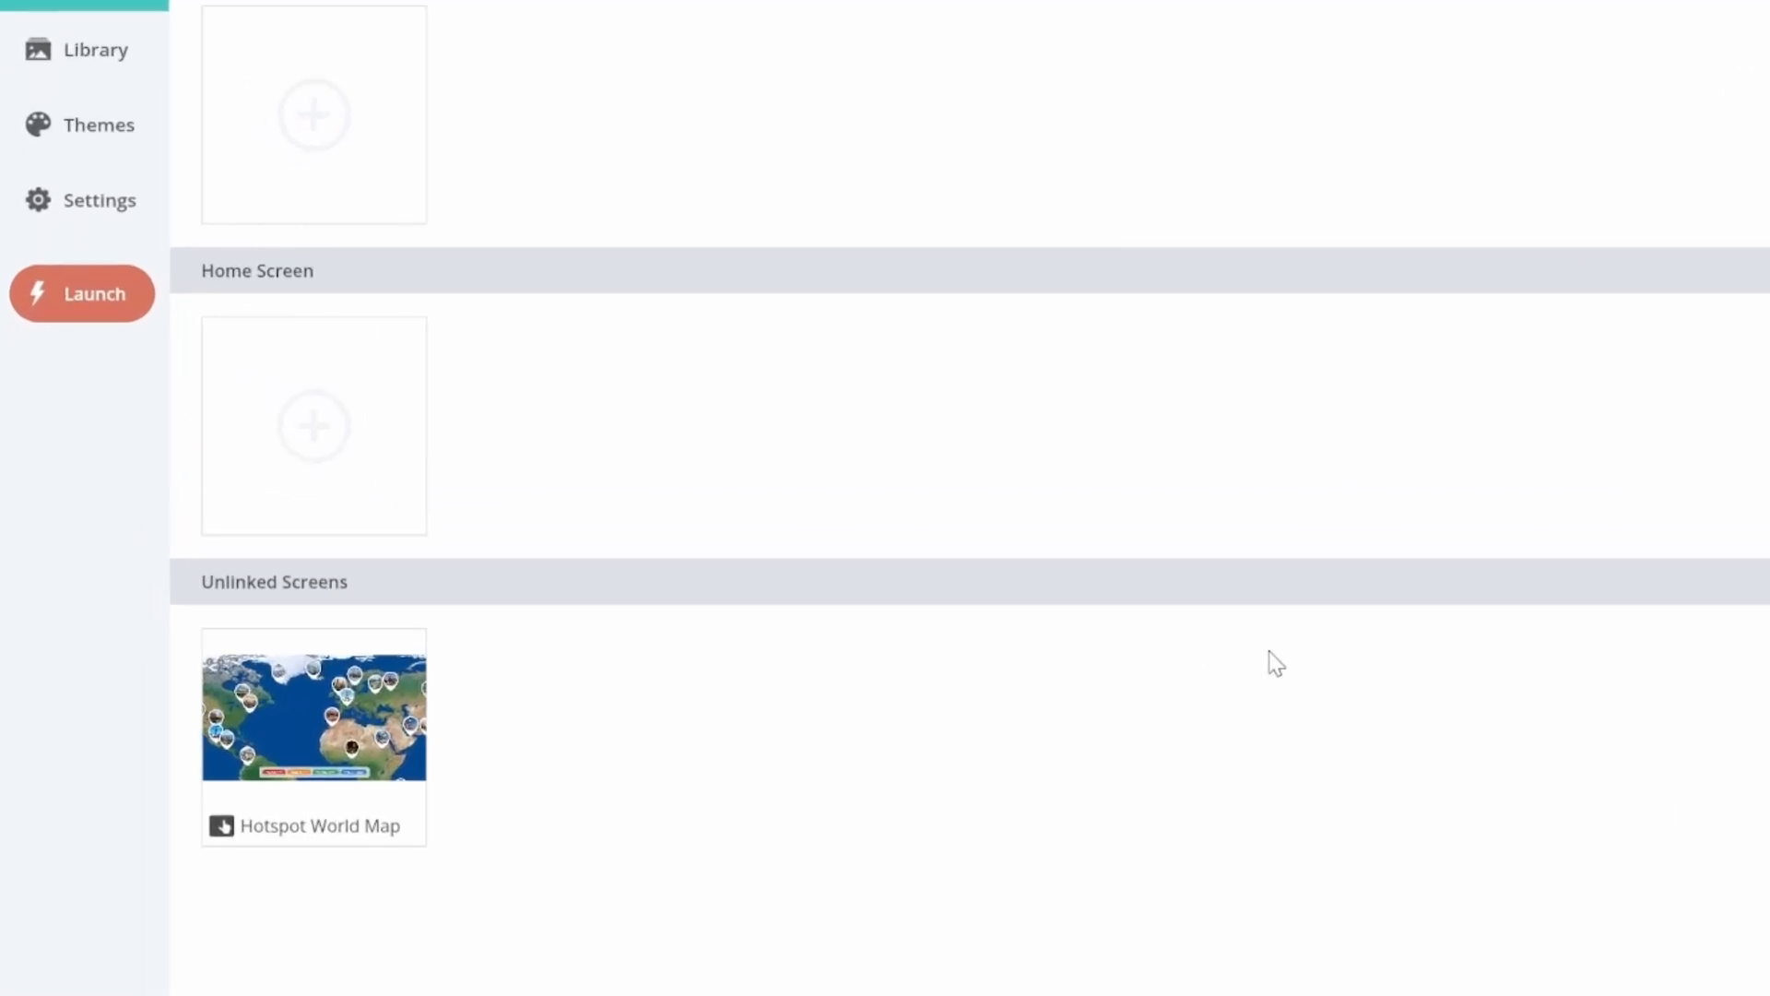
Set the Hotspot World Map as the home screen.
click(227, 749)
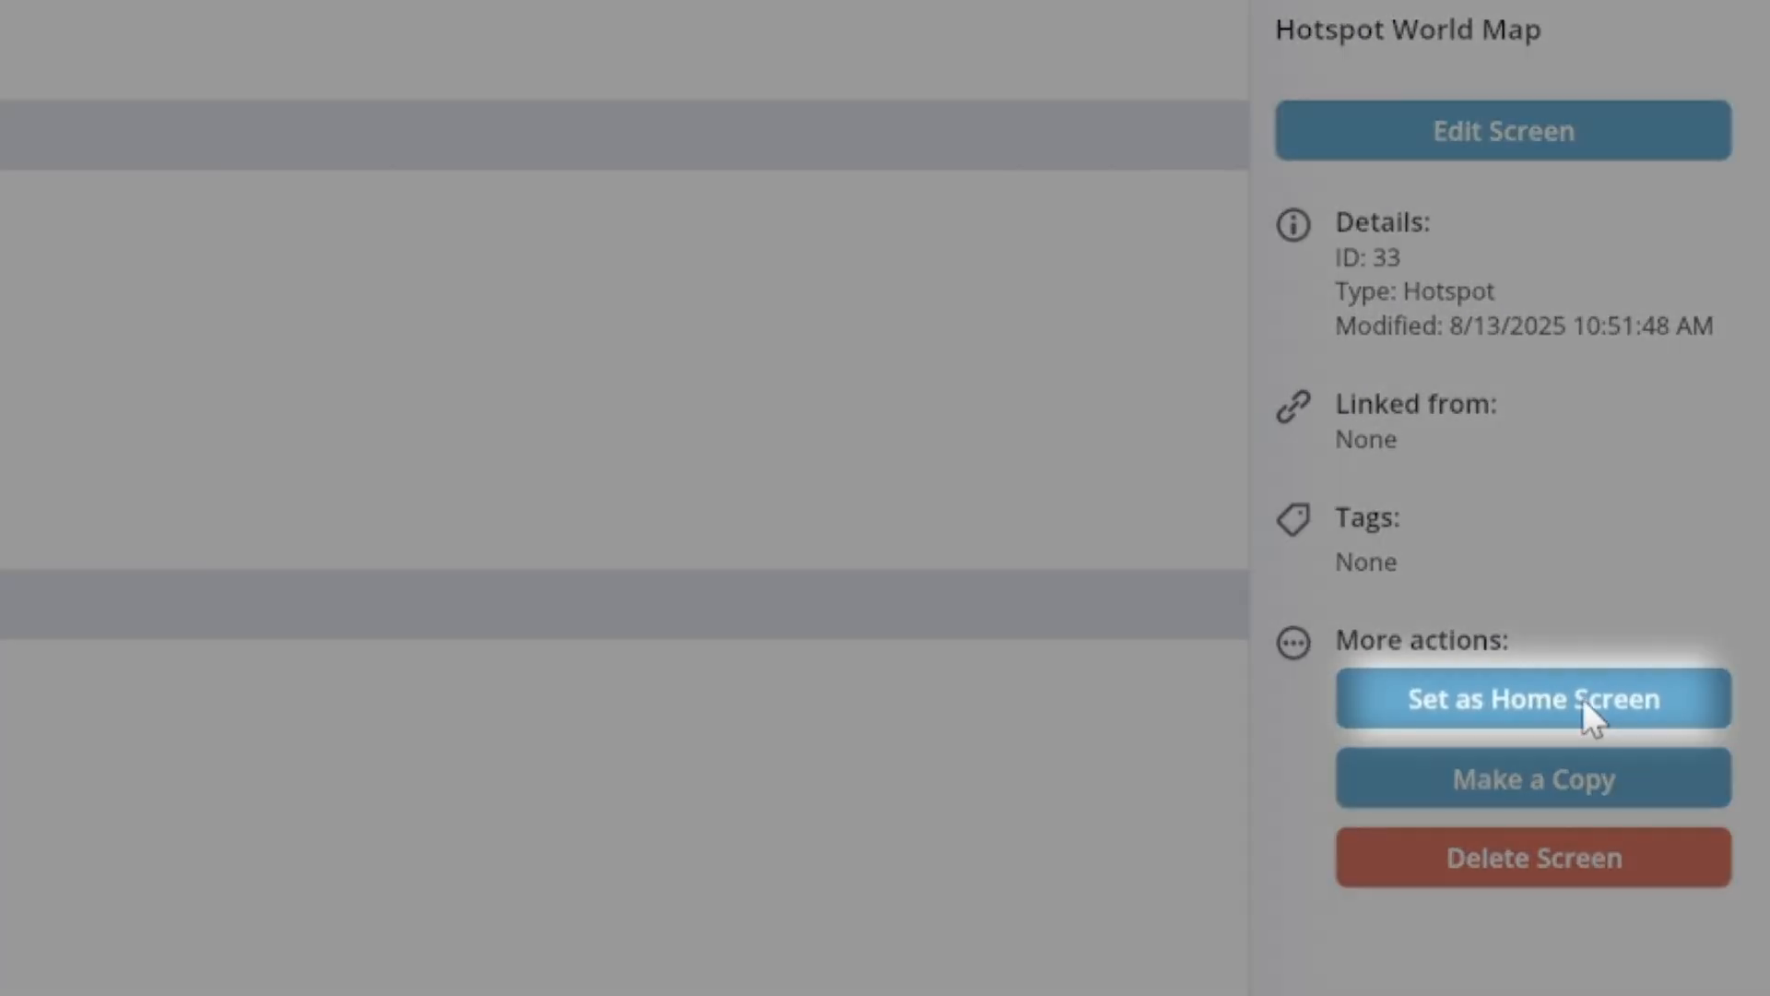
click(1582, 699)
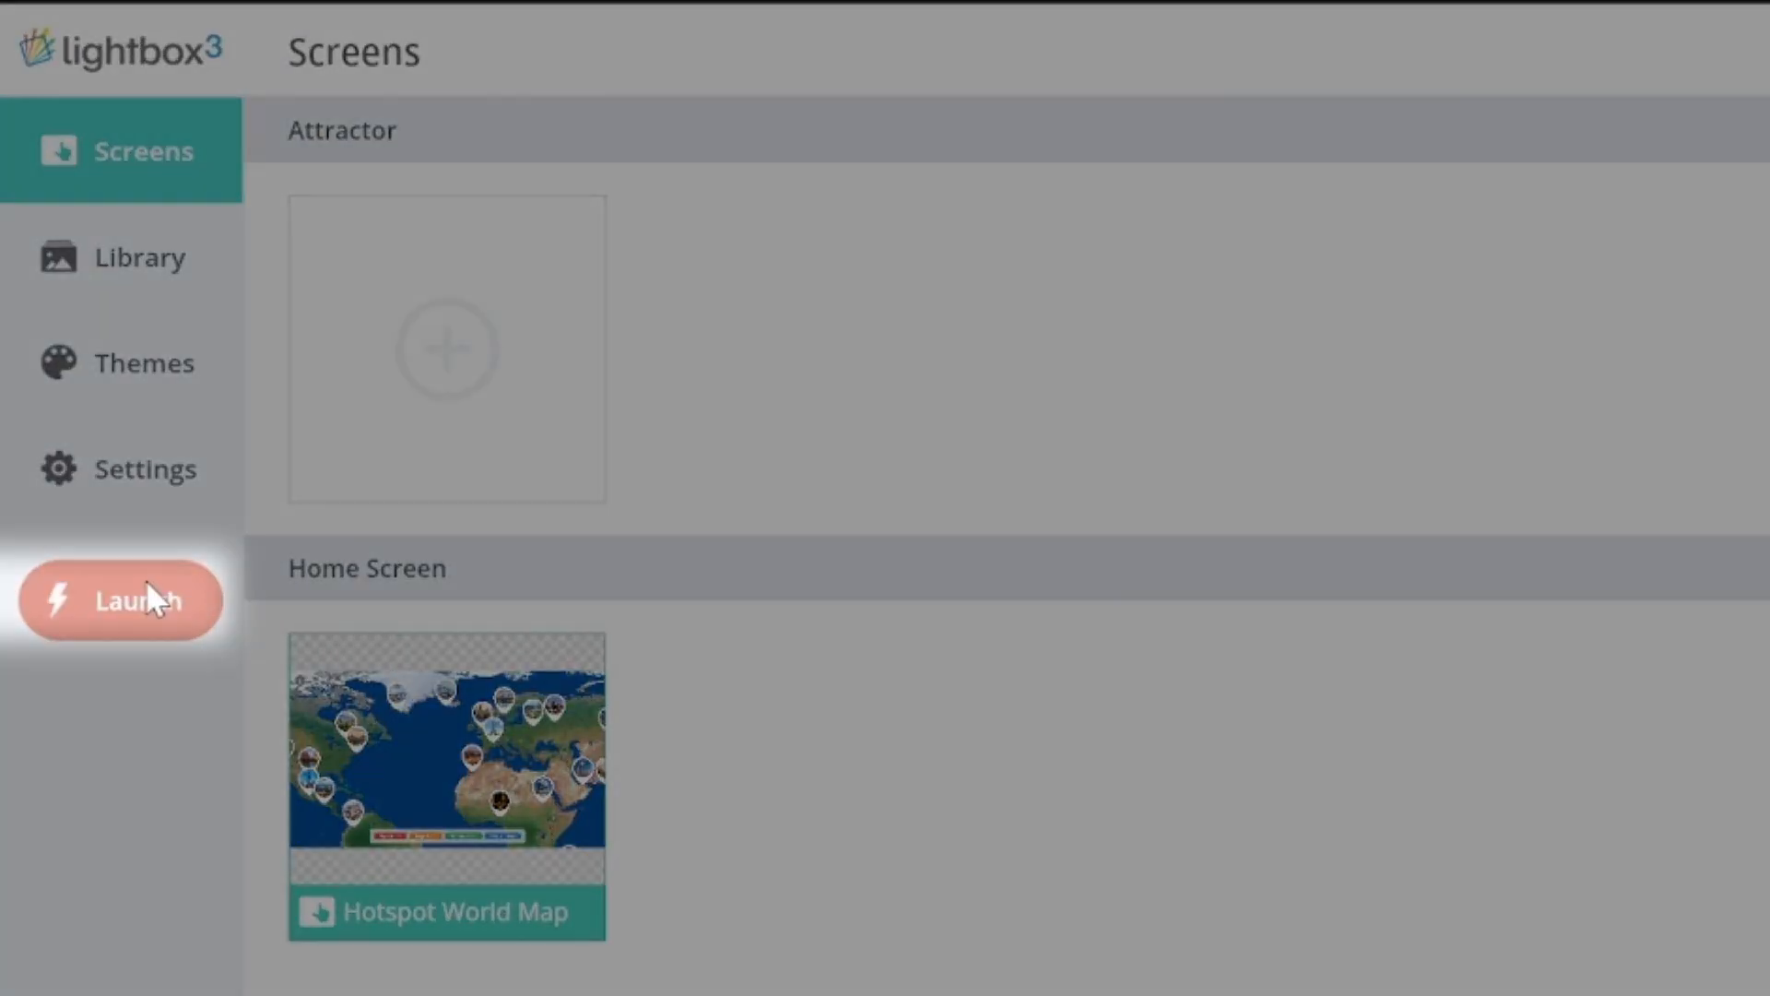
Launch Lightbox in Demo Mode and hide the Medium Cities markers on the running map.
click(146, 590)
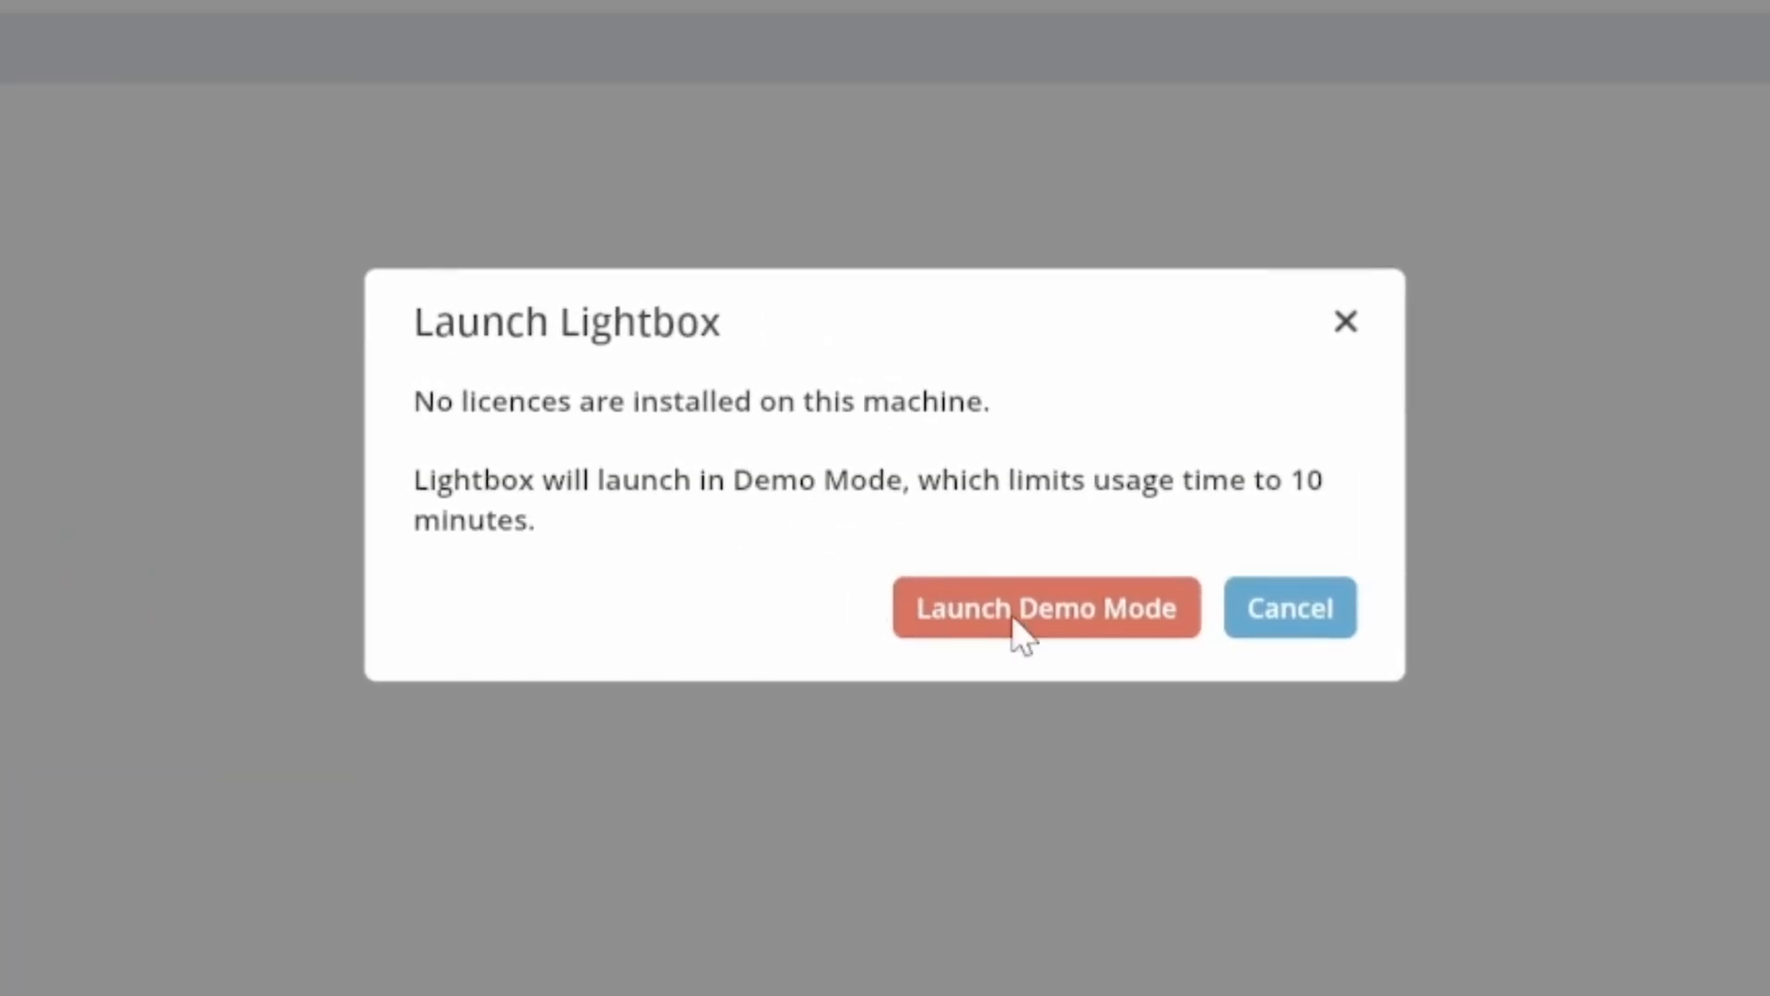
click(1013, 617)
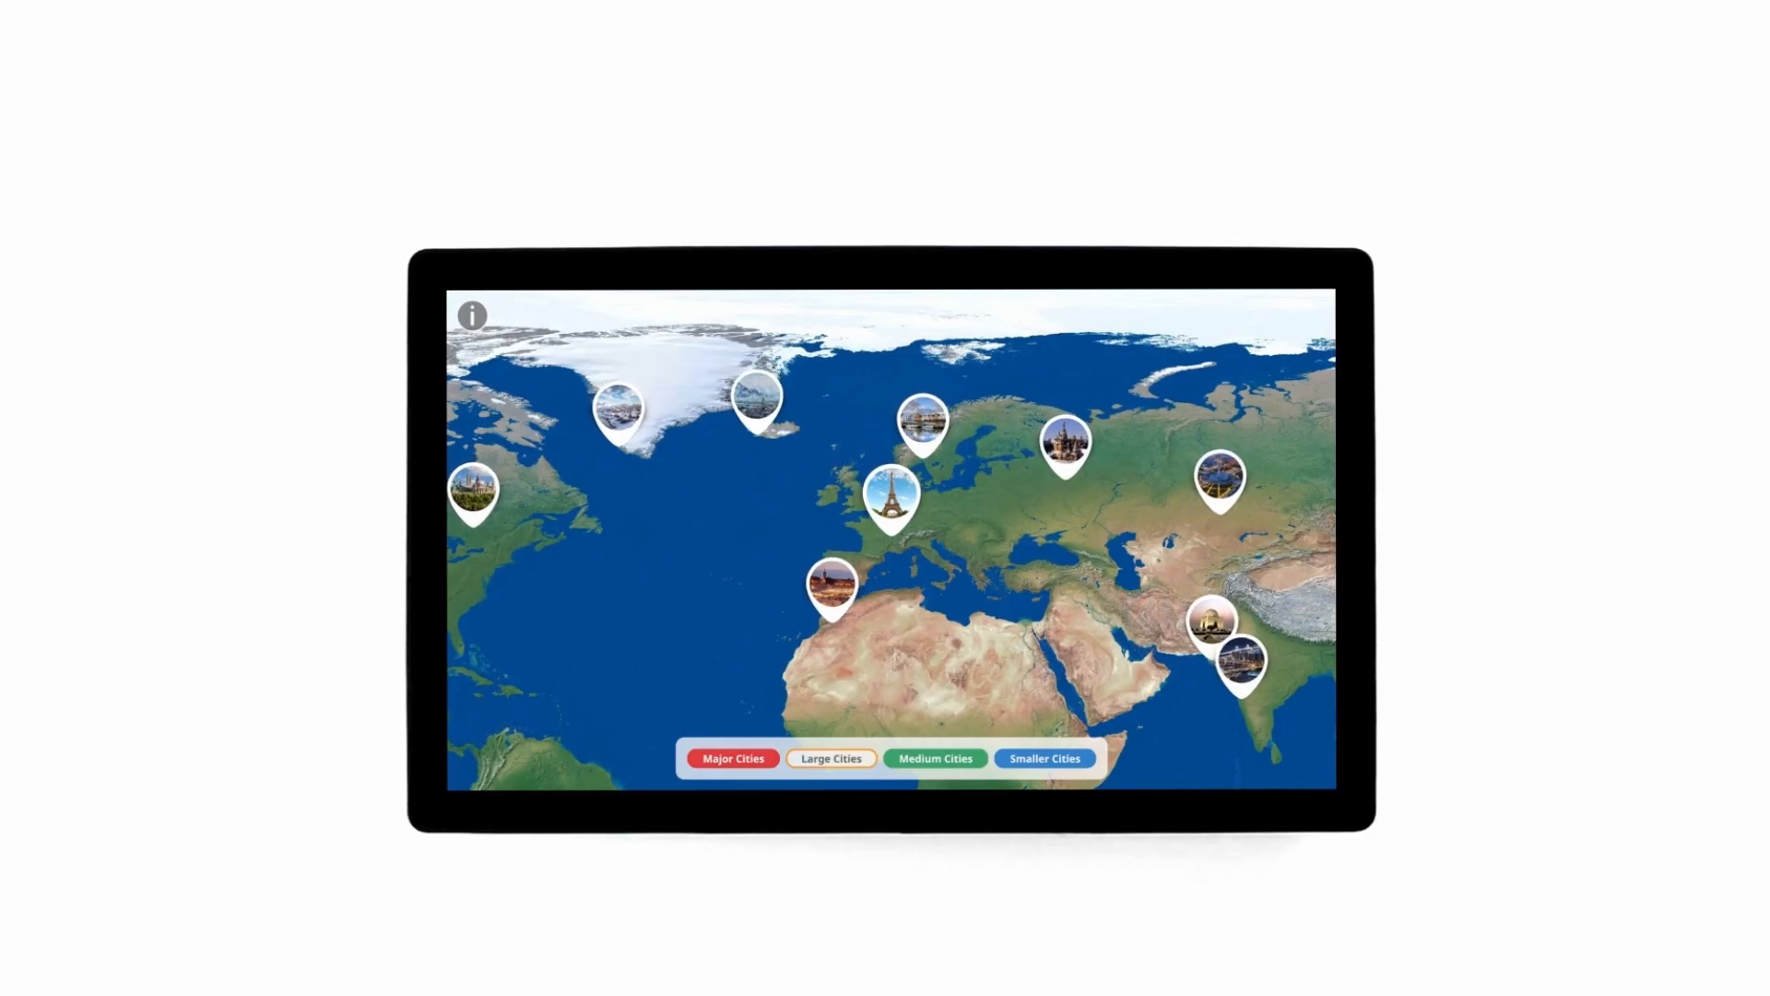
click(936, 758)
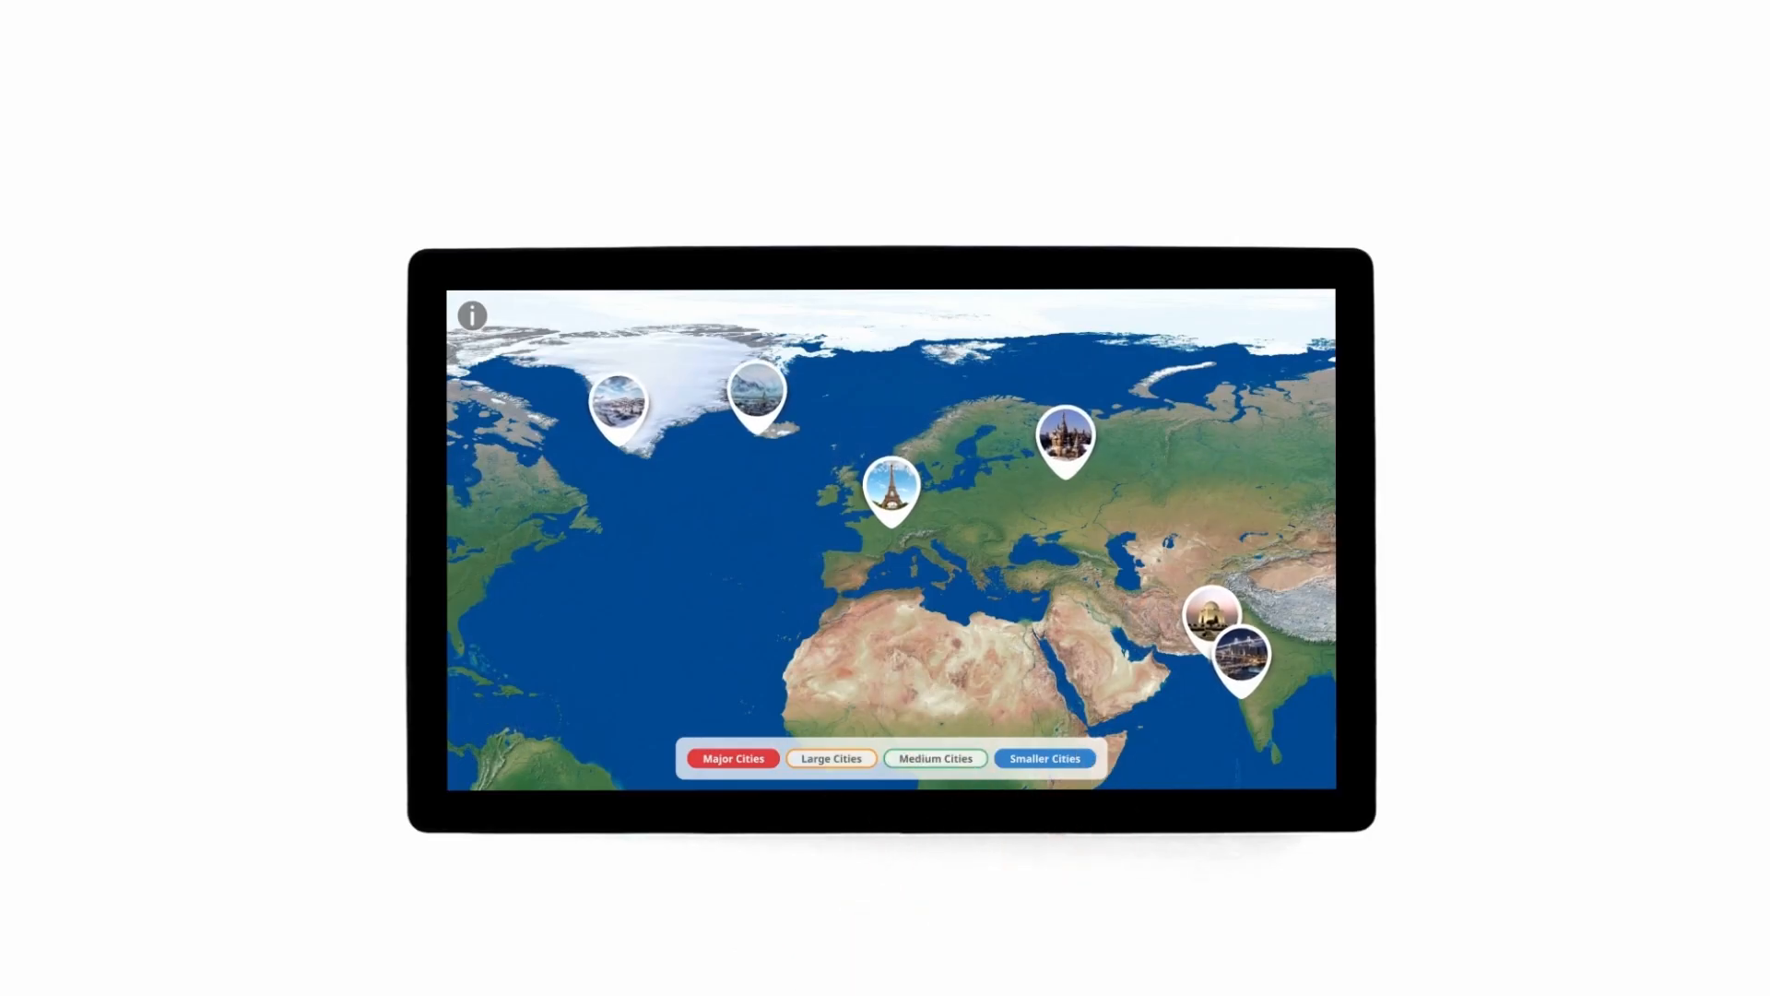